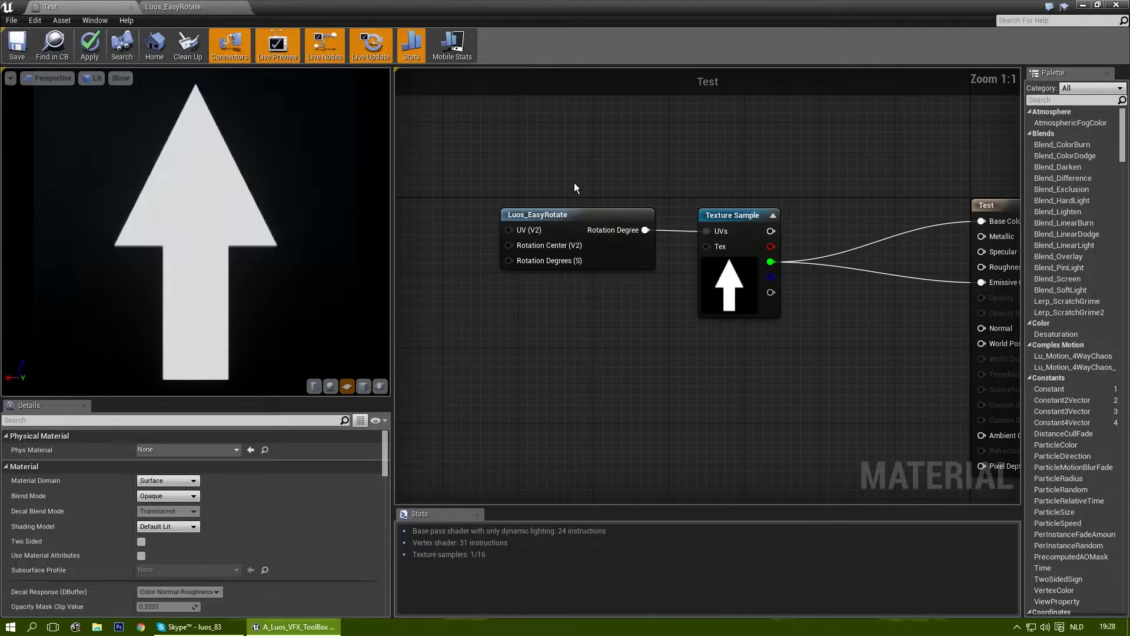
Add a Constant node before Luos_EasyRotate and connect it to the Rotation Degrees (S) input.
{"action": "left_click", "coordinate": [578, 212]}
{"action": "mouse_move", "coordinate": [537, 392]}
{"action": "right_mouse_down"}
{"action": "mouse_move", "coordinate": [554, 386]}
{"action": "mouse_move", "coordinate": [545, 381]}
{"action": "right_mouse_up"}
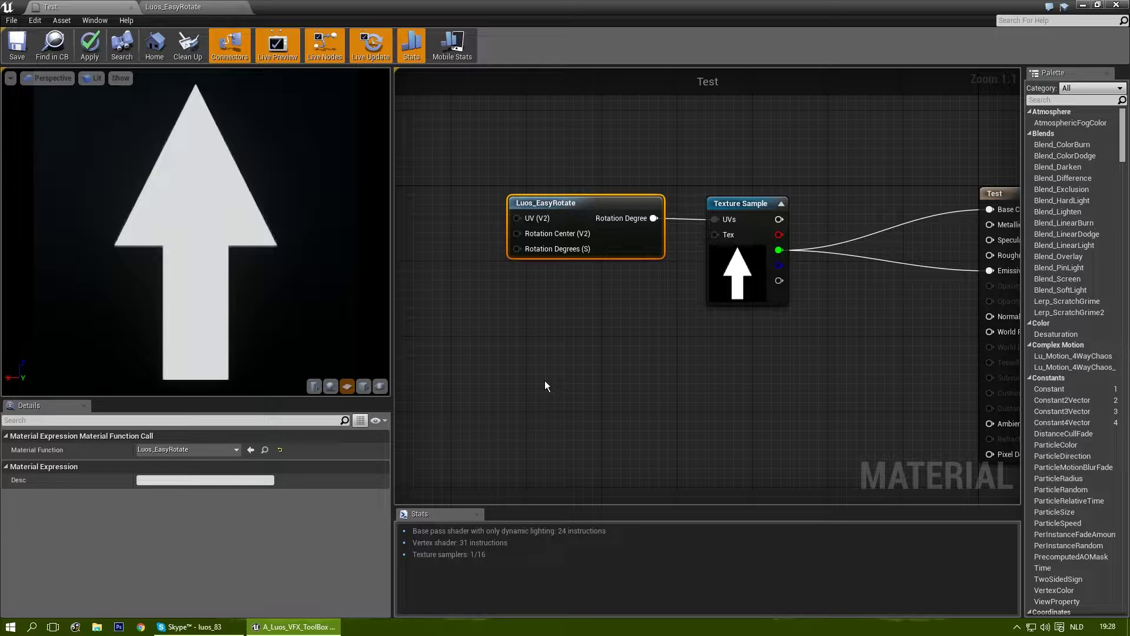
{"action": "right_click_drag", "start_coordinate": [545, 381], "coordinate": [461, 292]}
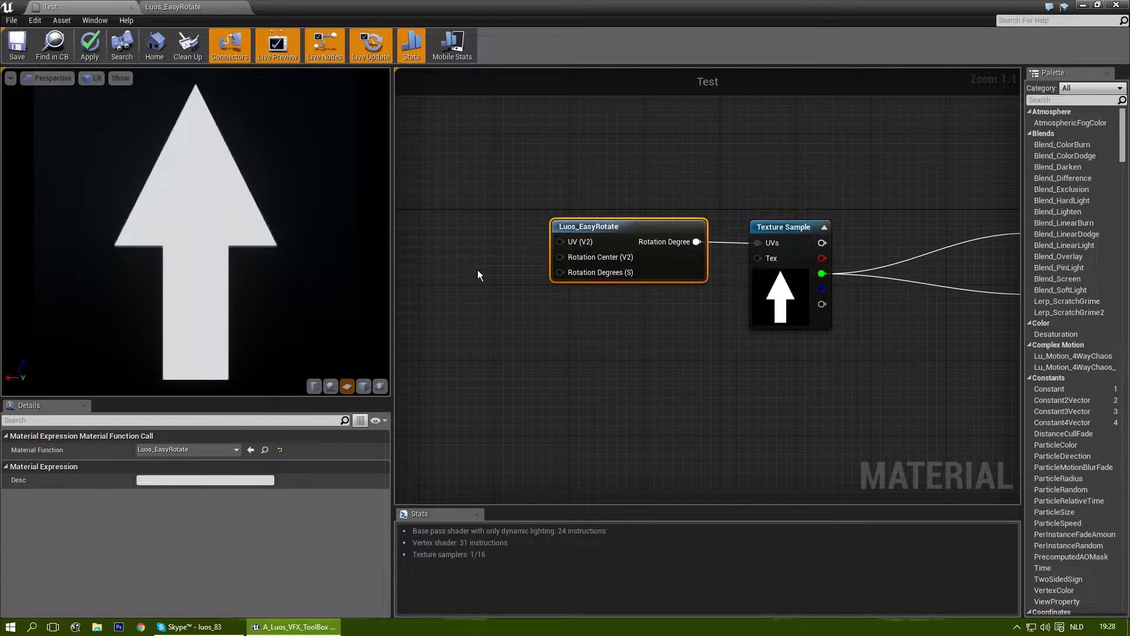
{"action": "left_click", "coordinate": [444, 268]}
{"action": "left_click_drag", "start_coordinate": [461, 290], "coordinate": [558, 273]}
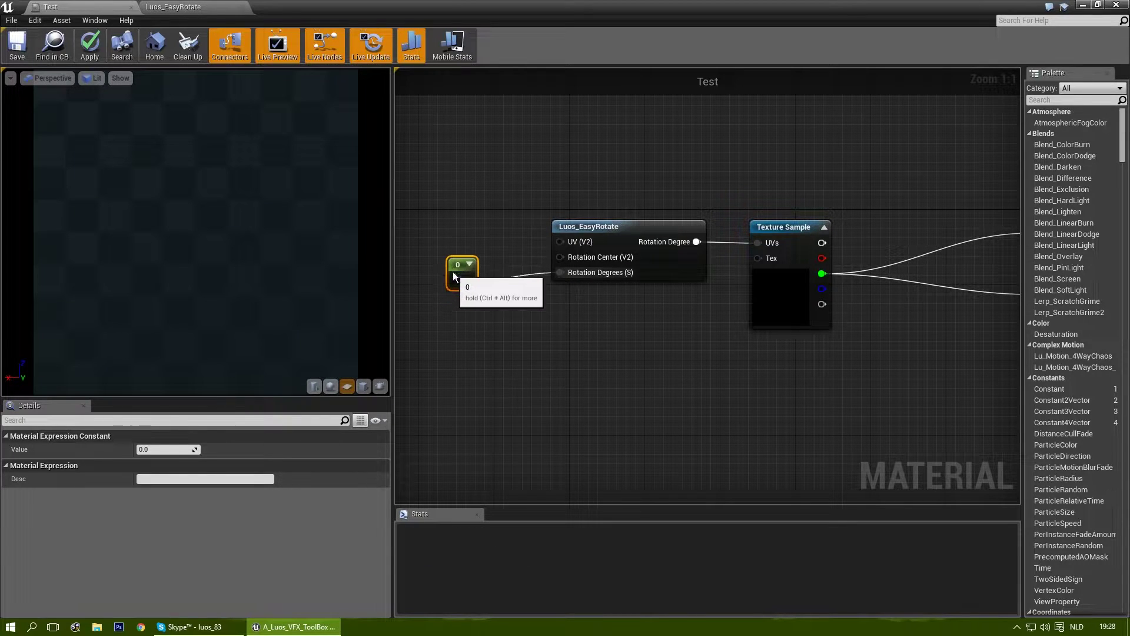
Test the arrow's rotation by setting the constant's value to 90, 45, 90, 180 and 270 in turn.
{"action": "left_click", "coordinate": [170, 448]}
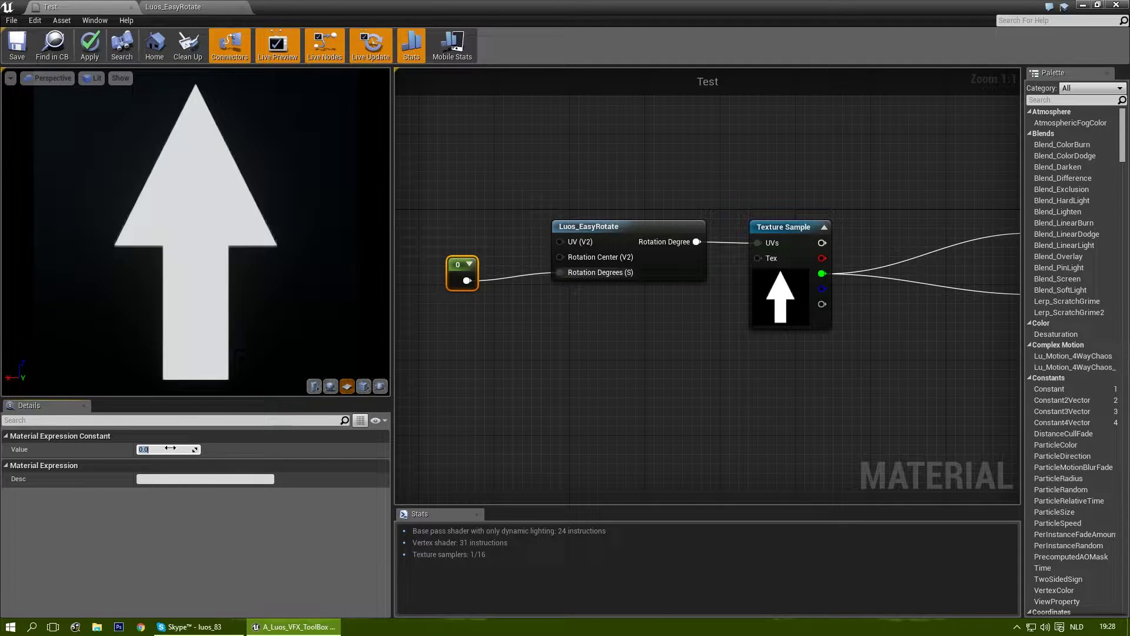
{"action": "type", "text": "90"}
{"action": "key", "text": "Return"}
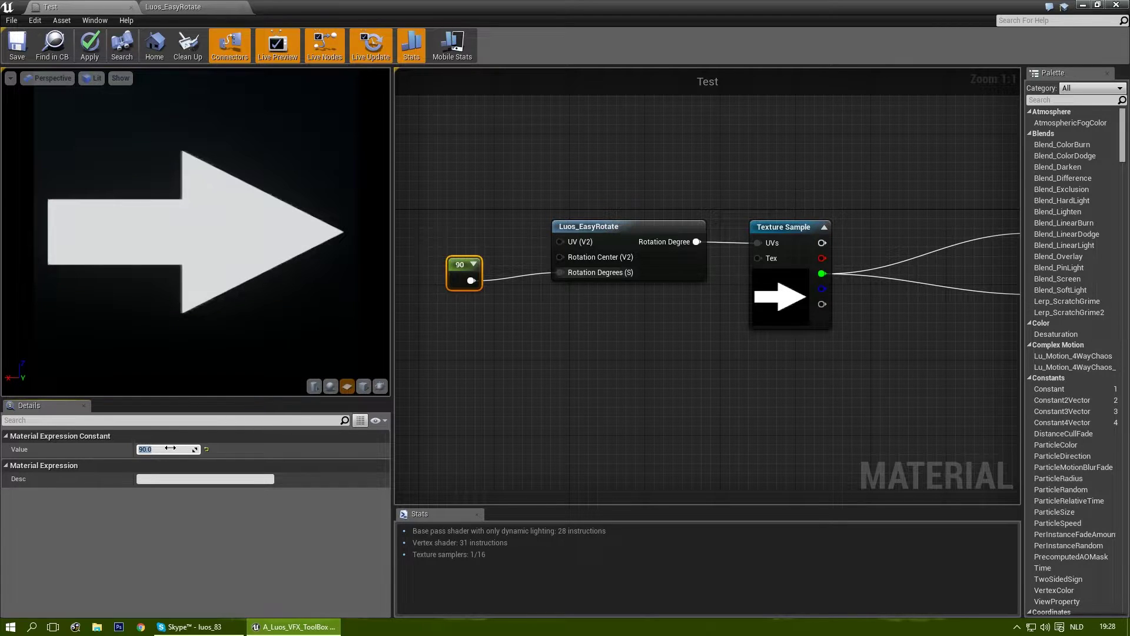
{"action": "type", "text": "45"}
{"action": "key", "text": "Return"}
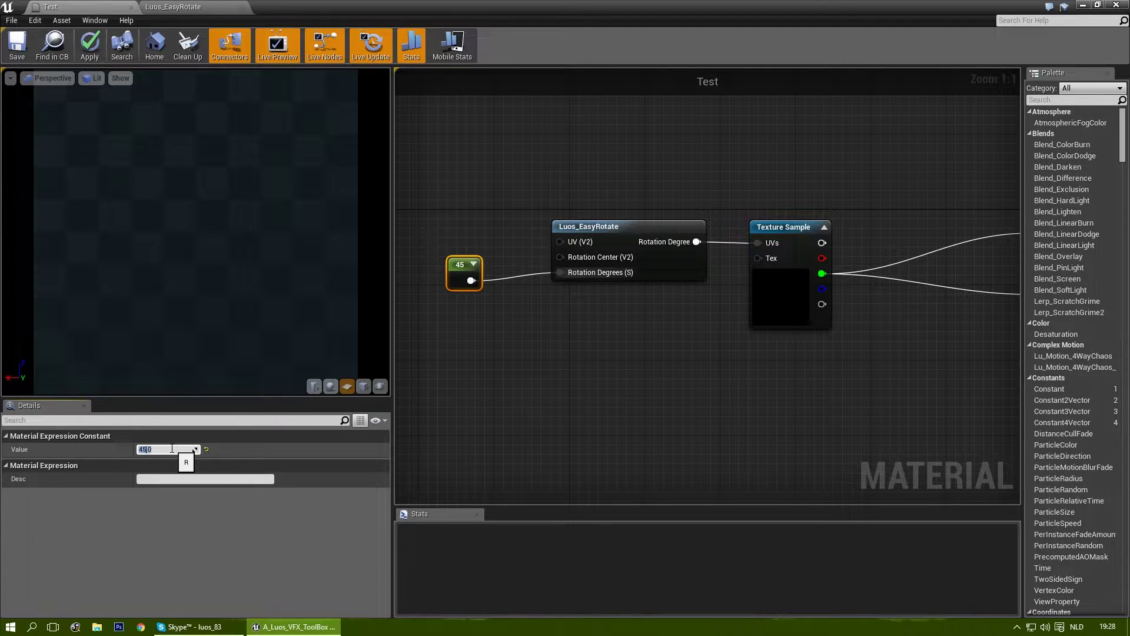
{"action": "type", "text": "9"}
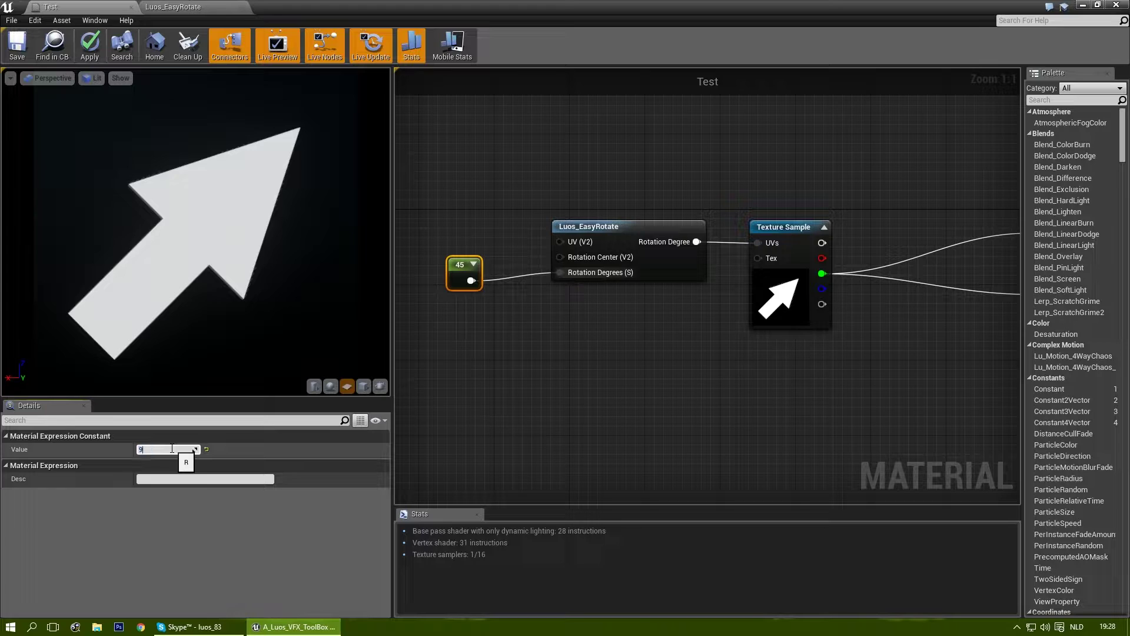
{"action": "type", "text": "0"}
{"action": "key", "text": "Return"}
{"action": "type", "text": "180"}
{"action": "key", "text": "Return"}
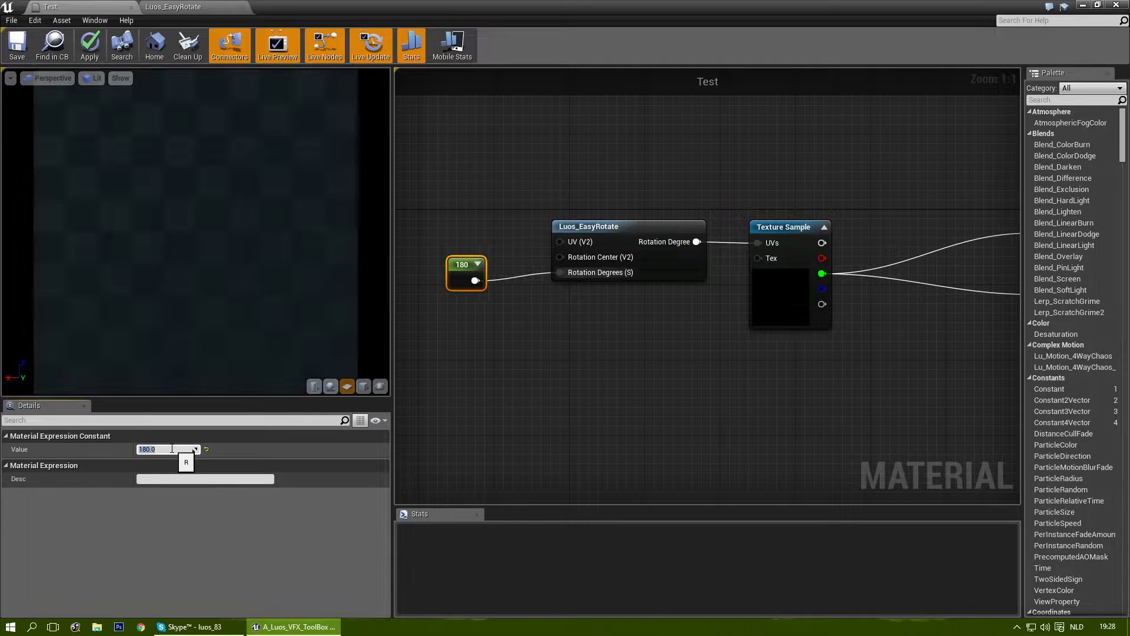
{"action": "type", "text": "270"}
{"action": "key", "text": "Return"}
Move the rotation constant node lower in the graph and read the description of Luos_EasyRotate's UV (V2) input.
{"action": "left_click_drag", "start_coordinate": [465, 266], "coordinate": [475, 304]}
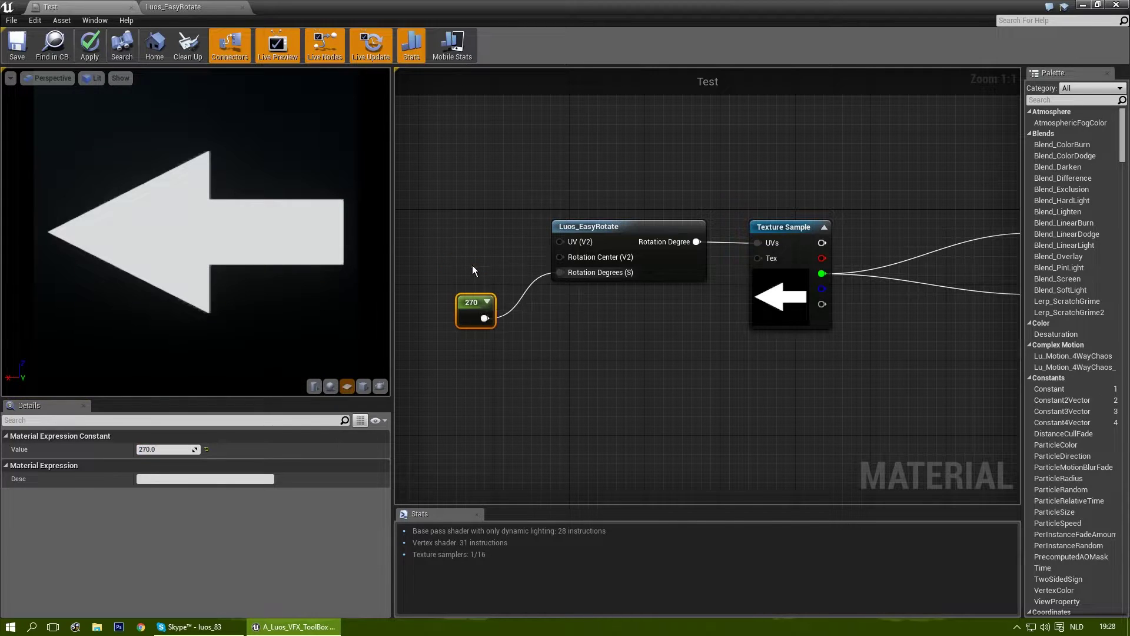
{"action": "right_click_drag", "start_coordinate": [475, 238], "coordinate": [484, 271]}
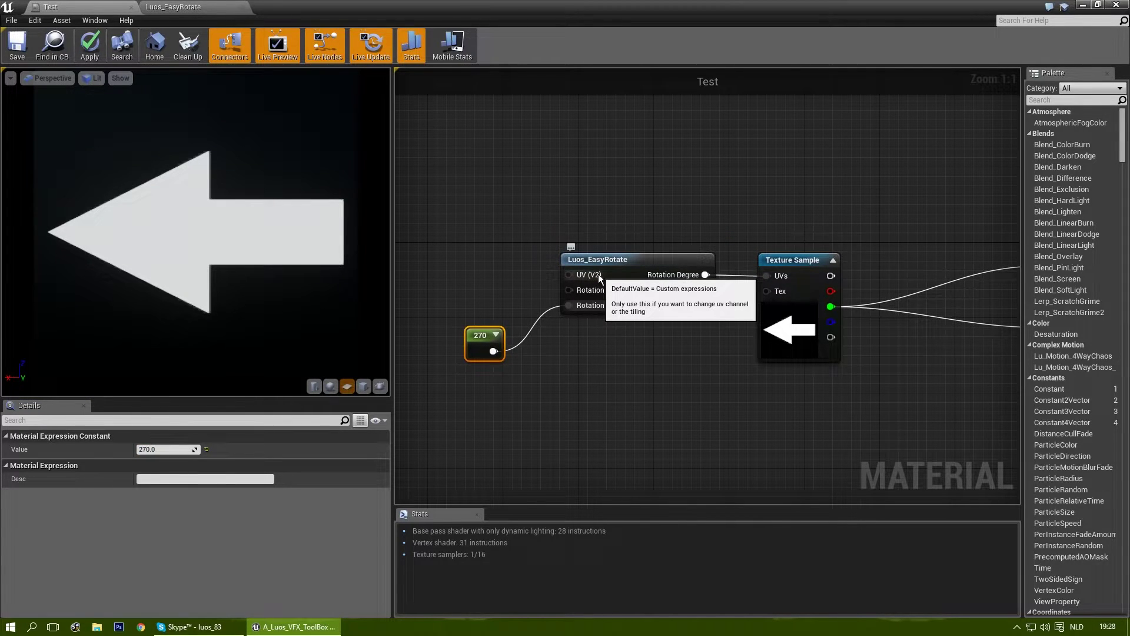
{"action": "mouse_move", "coordinate": [587, 277]}
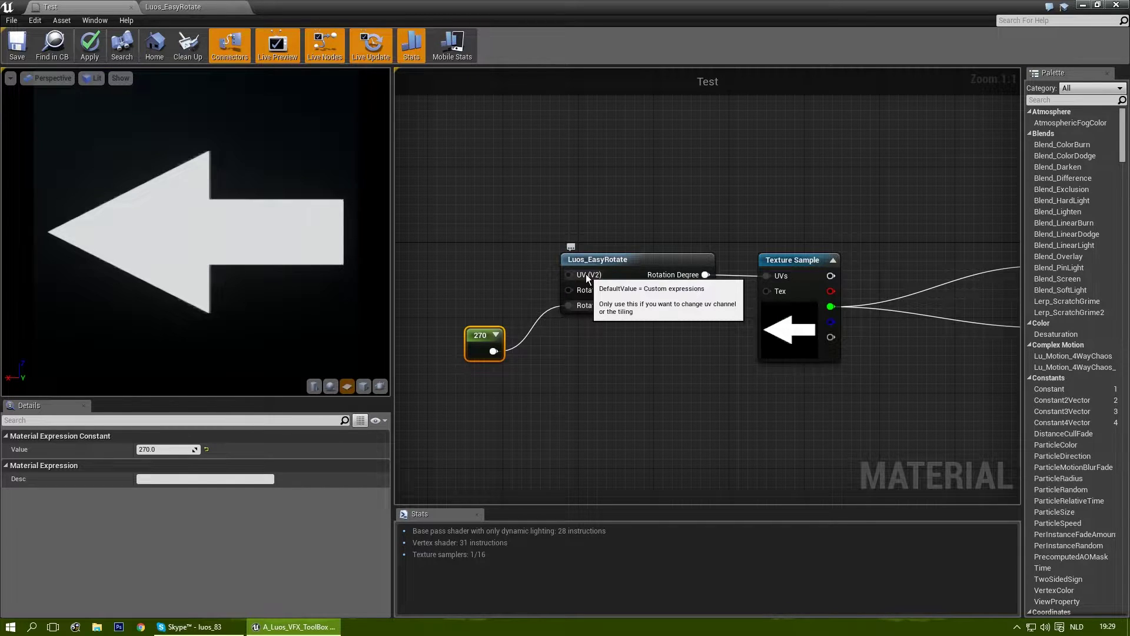
{"action": "right_click_drag", "start_coordinate": [586, 275], "coordinate": [601, 285]}
{"action": "left_click", "coordinate": [514, 233]}
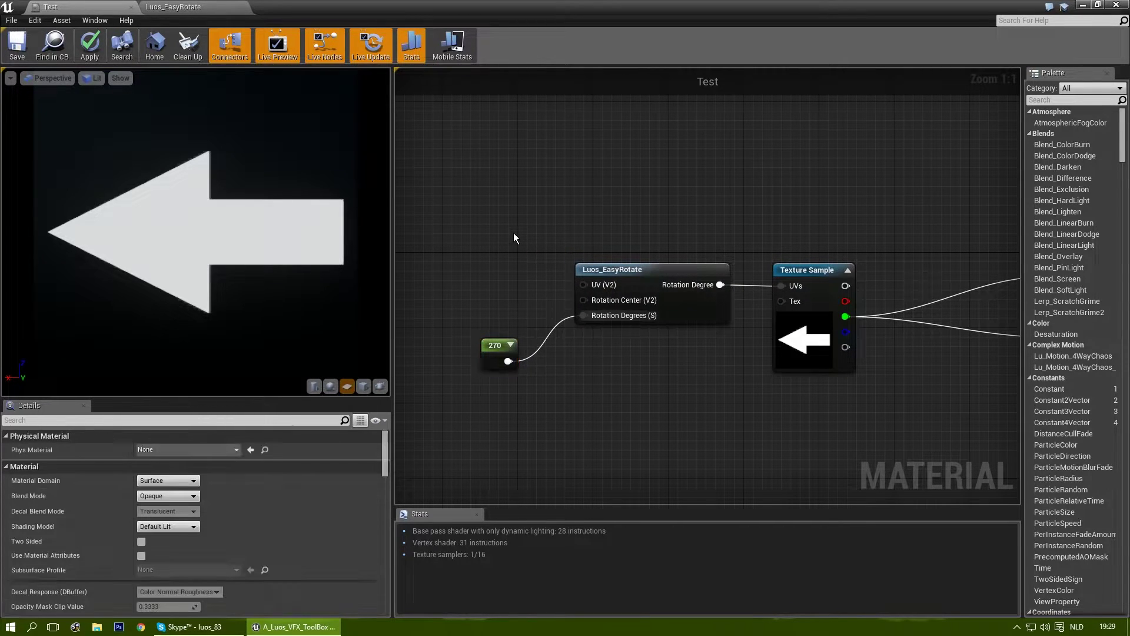
{"action": "left_click", "coordinate": [487, 219]}
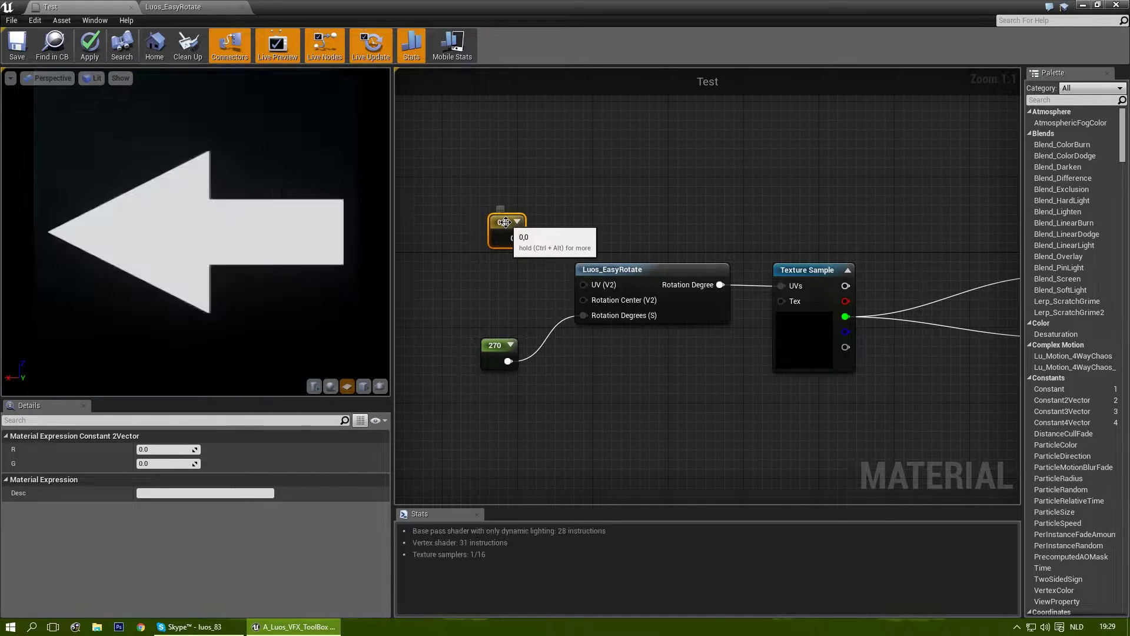
{"action": "key", "text": "Delete"}
Add a TexCoord node above the constant and connect it to Luos_EasyRotate's UV (V2) input.
{"action": "left_click", "coordinate": [483, 217]}
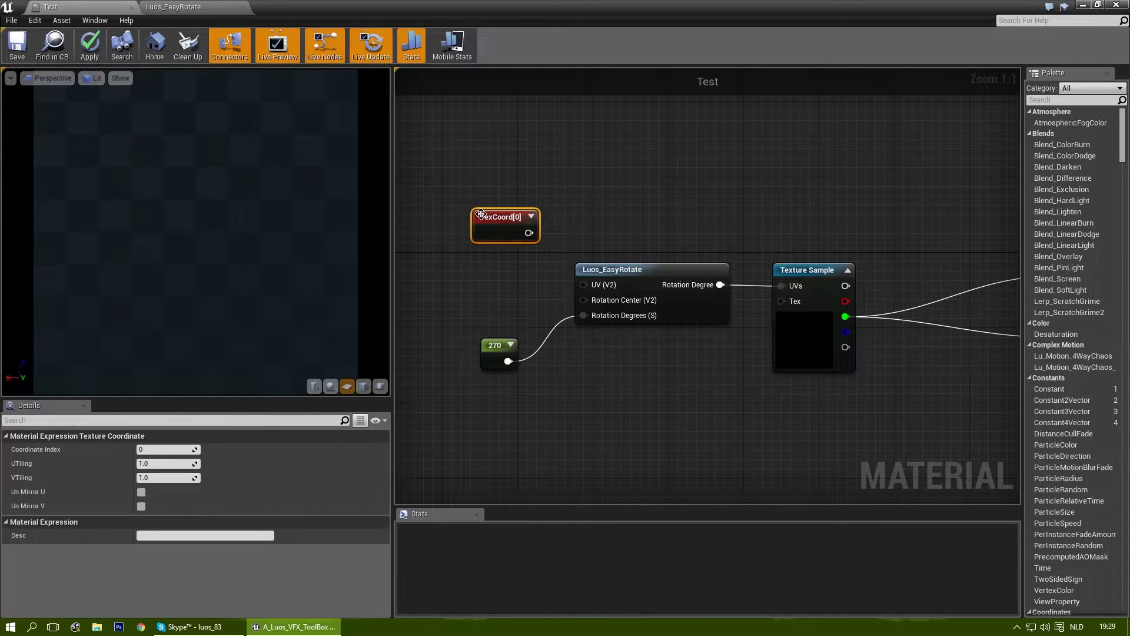
{"action": "left_click_drag", "start_coordinate": [491, 219], "coordinate": [444, 225]}
{"action": "left_click_drag", "start_coordinate": [481, 239], "coordinate": [583, 285]}
{"action": "left_click_drag", "start_coordinate": [451, 223], "coordinate": [479, 233]}
Set the TexCoord node's UTiling and VTiling to 2.
{"action": "left_click", "coordinate": [156, 465]}
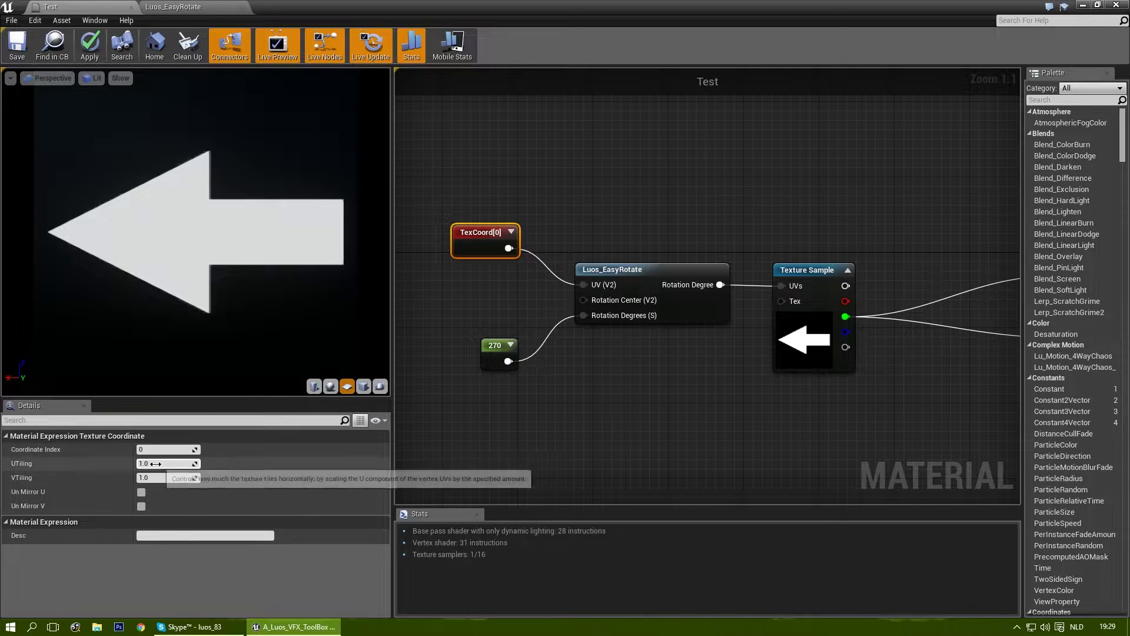
{"action": "type", "text": "2"}
{"action": "key", "text": "Tab"}
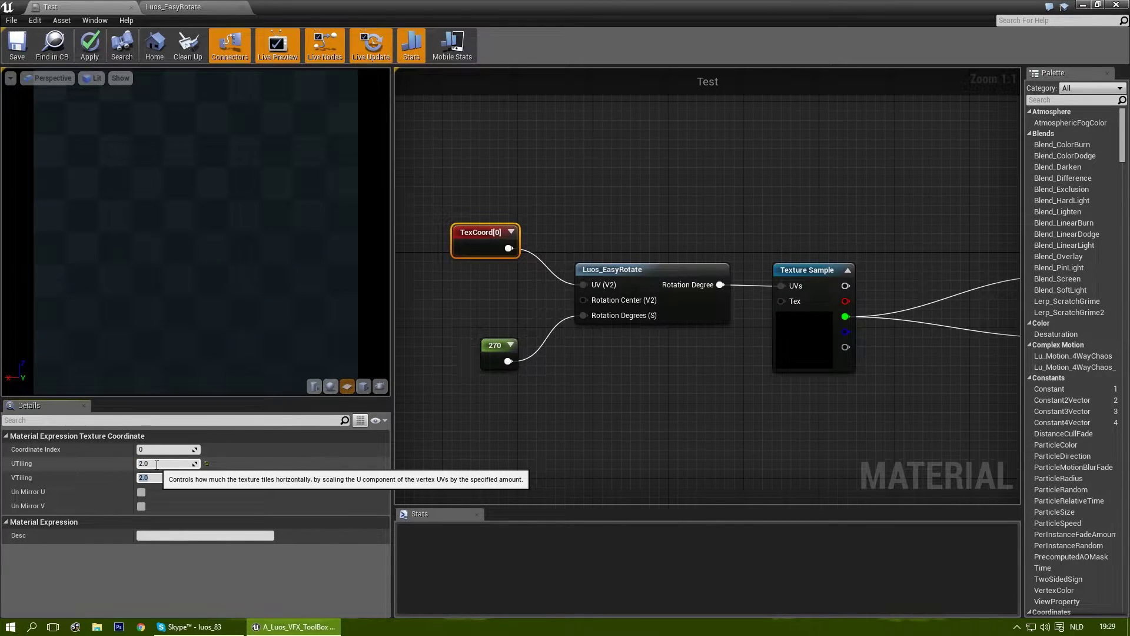
Set the Texture Sample's sampler source to Shared: Wrap.
{"action": "left_click", "coordinate": [805, 269]}
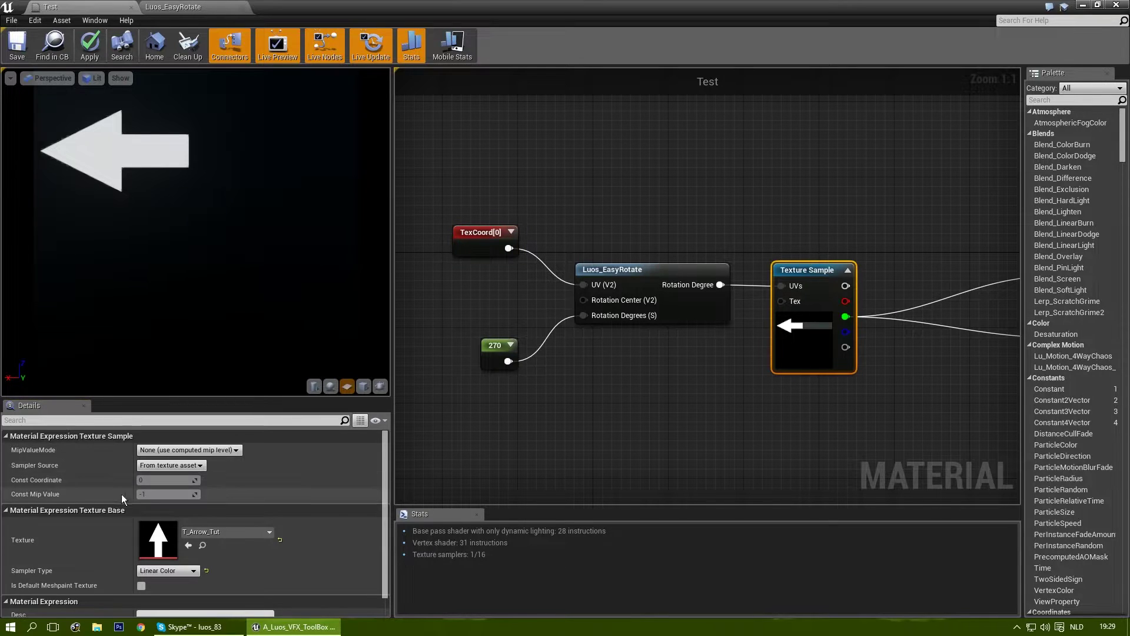
{"action": "left_click", "coordinate": [172, 464]}
{"action": "left_click", "coordinate": [178, 485]}
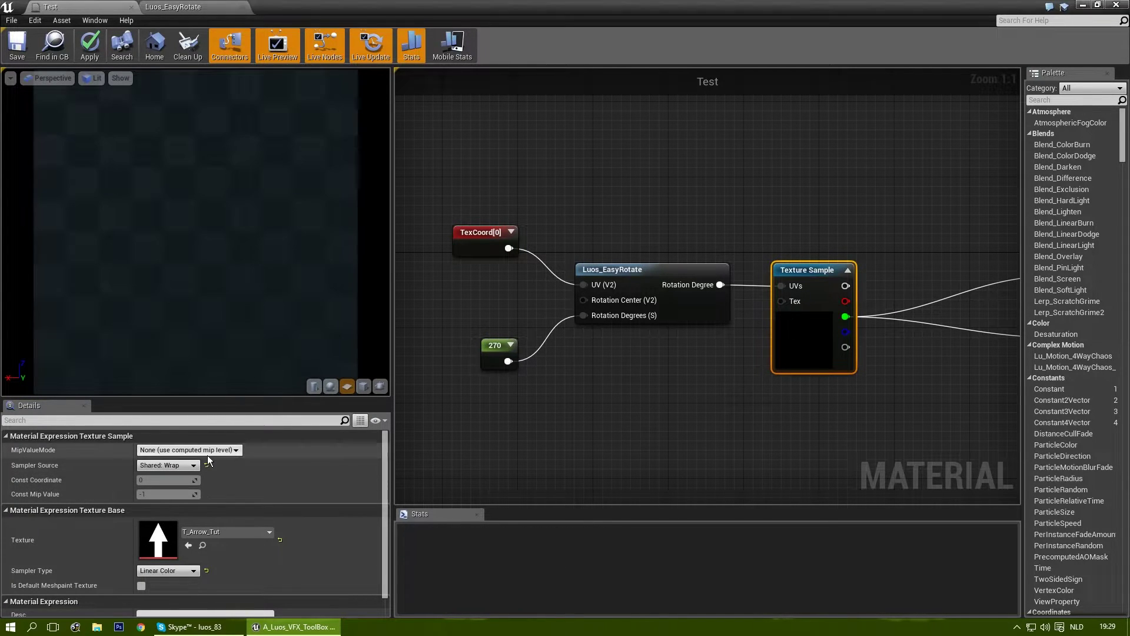
Move the rotation constant node slightly closer to the TexCoord node and set its value to 90.
{"action": "scroll", "coordinate": [222, 281], "scroll_direction": "up", "scroll_amount": 2}
{"action": "left_click_drag", "start_coordinate": [222, 280], "coordinate": [265, 280]}
{"action": "left_click_drag", "start_coordinate": [494, 352], "coordinate": [475, 333]}
{"action": "left_click", "coordinate": [164, 451]}
{"action": "type", "text": "90"}
{"action": "key", "text": "Return"}
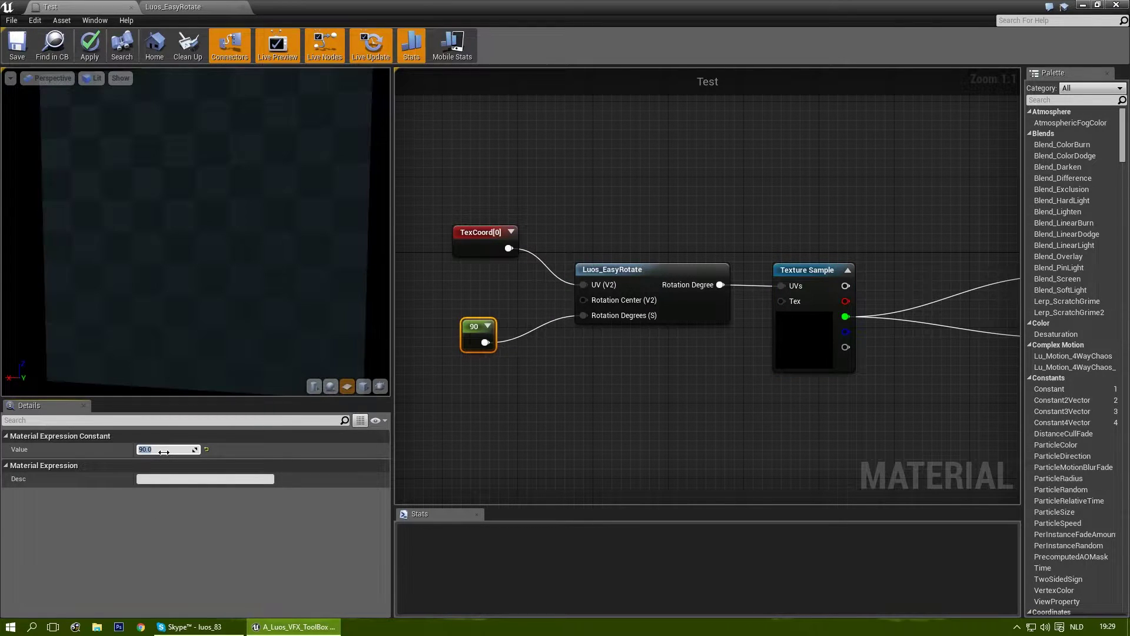
Spread the TexCoord and rotation constant nodes apart, and connect a new Constant2Vector between them to Rotation Center (V2).
{"action": "right_click_drag", "start_coordinate": [488, 297], "coordinate": [532, 315]}
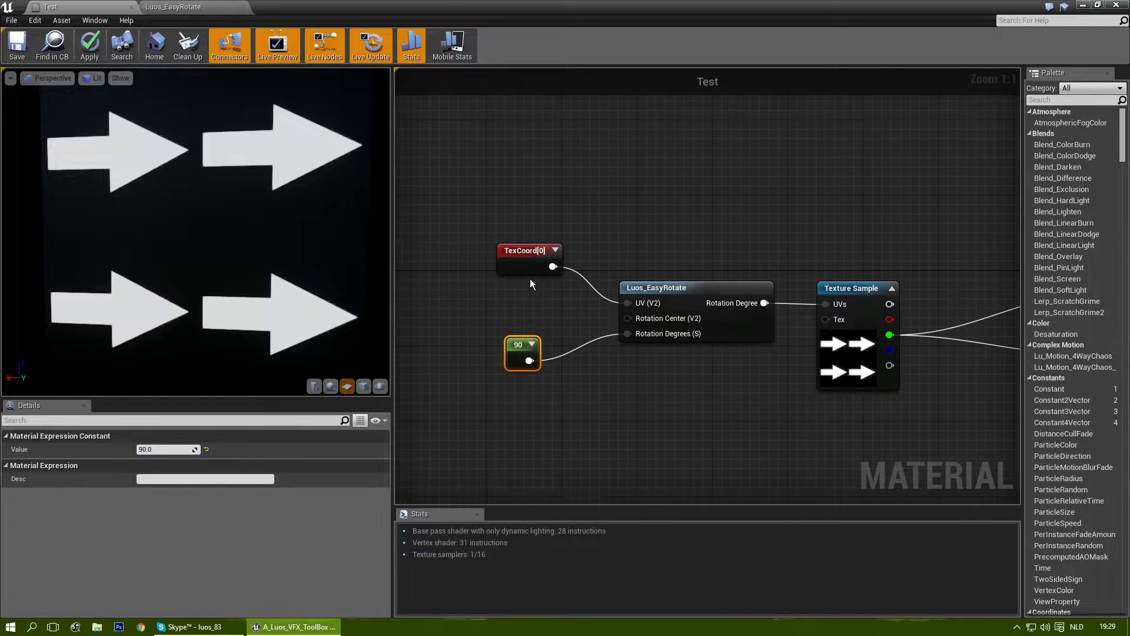
{"action": "left_click_drag", "start_coordinate": [527, 368], "coordinate": [536, 368]}
{"action": "left_click_drag", "start_coordinate": [527, 270], "coordinate": [527, 242]}
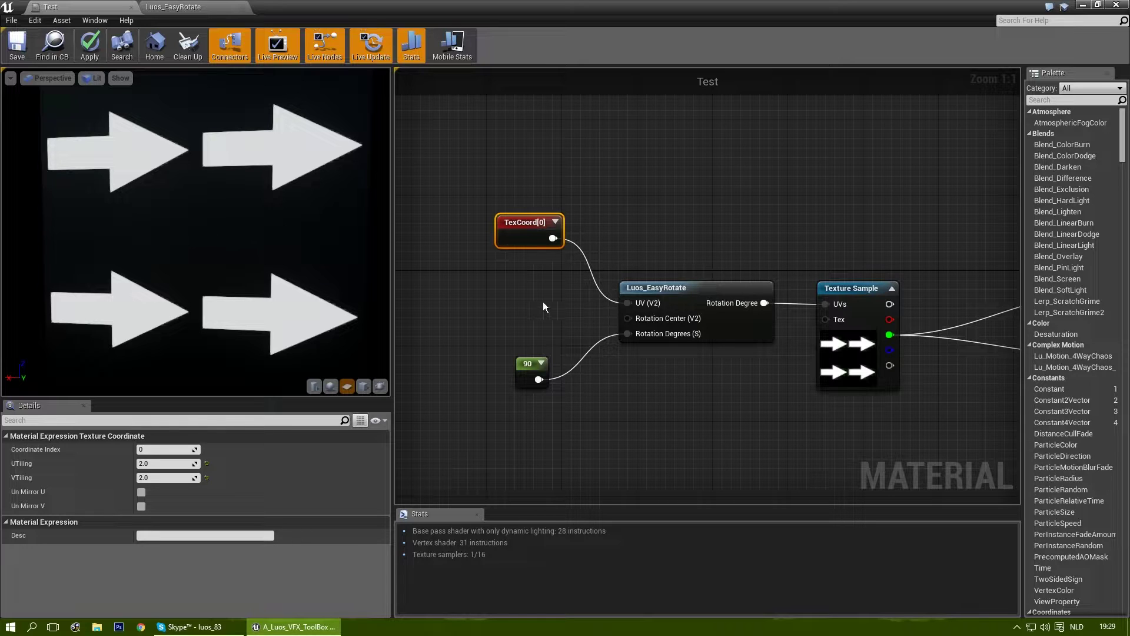
{"action": "left_click", "coordinate": [455, 300]}
{"action": "left_click_drag", "start_coordinate": [482, 318], "coordinate": [626, 318]}
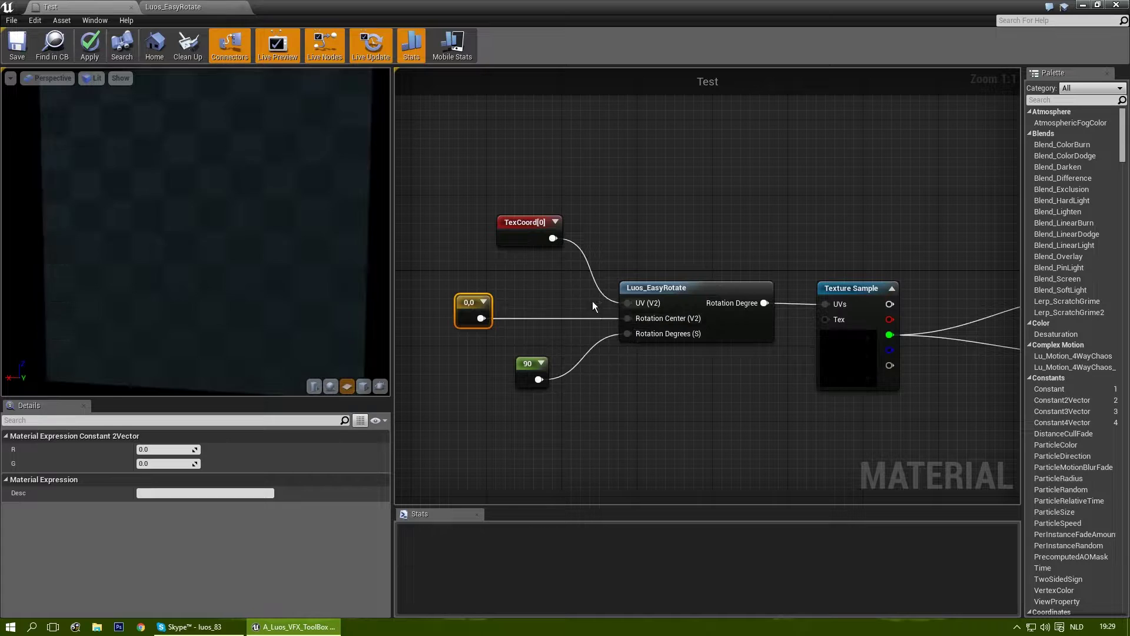
{"action": "left_click_drag", "start_coordinate": [467, 313], "coordinate": [489, 309]}
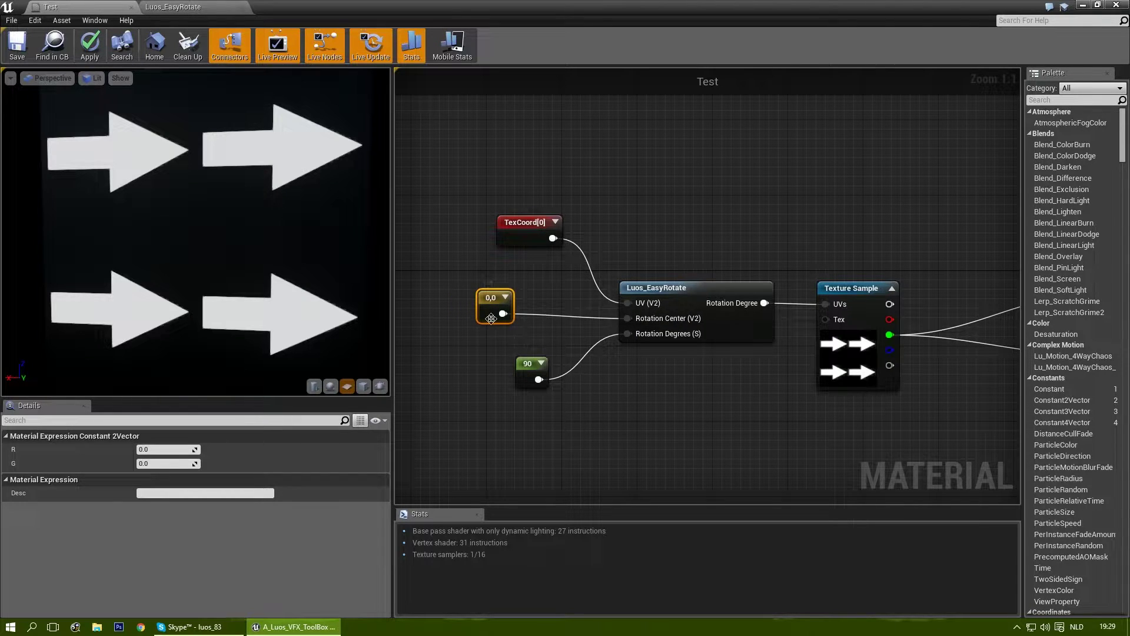
Try UTiling and VTiling of 3 on the TexCoord node, and set both back to 1.
{"action": "left_click", "coordinate": [532, 226]}
{"action": "left_click", "coordinate": [166, 463]}
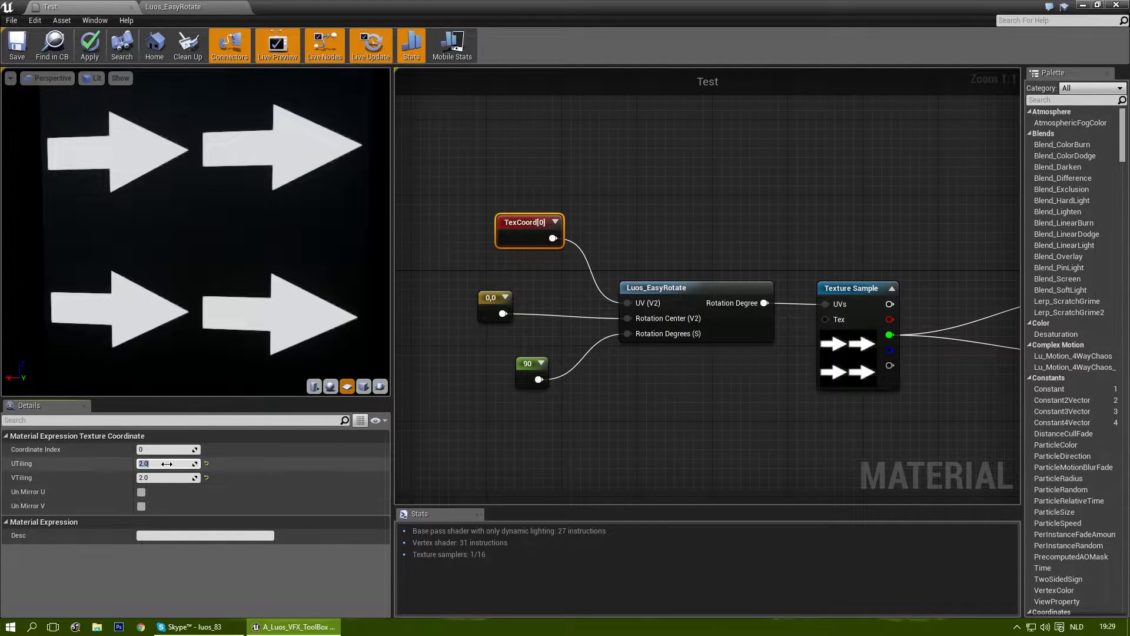
{"action": "type", "text": "3"}
{"action": "key", "text": "Tab"}
{"action": "type", "text": "3"}
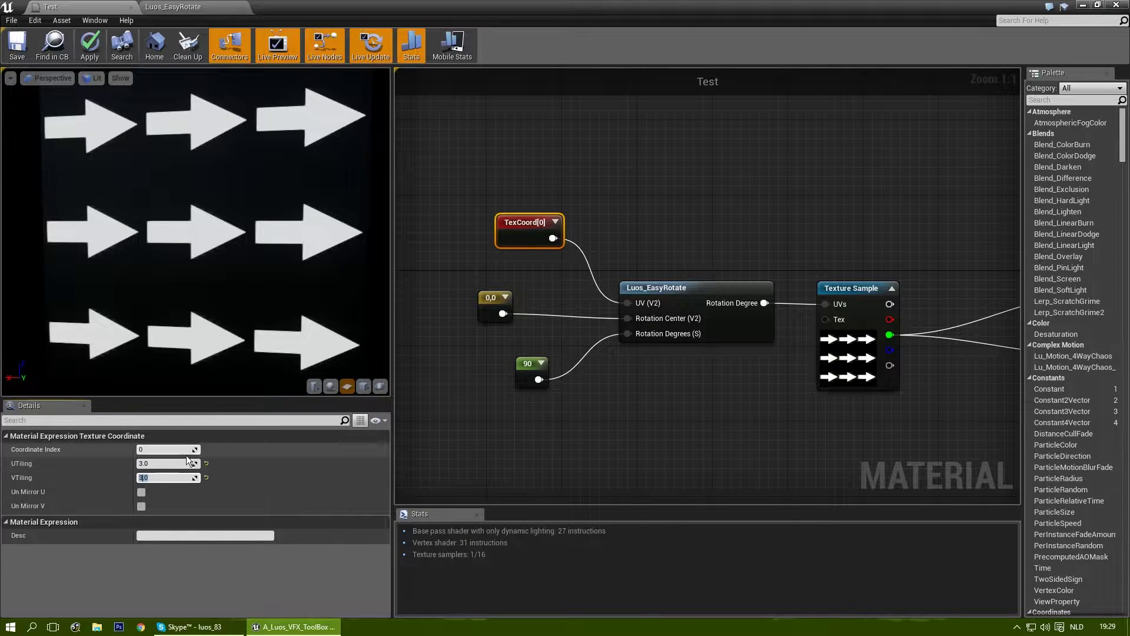
{"action": "left_click_drag", "start_coordinate": [186, 460], "coordinate": [170, 465]}
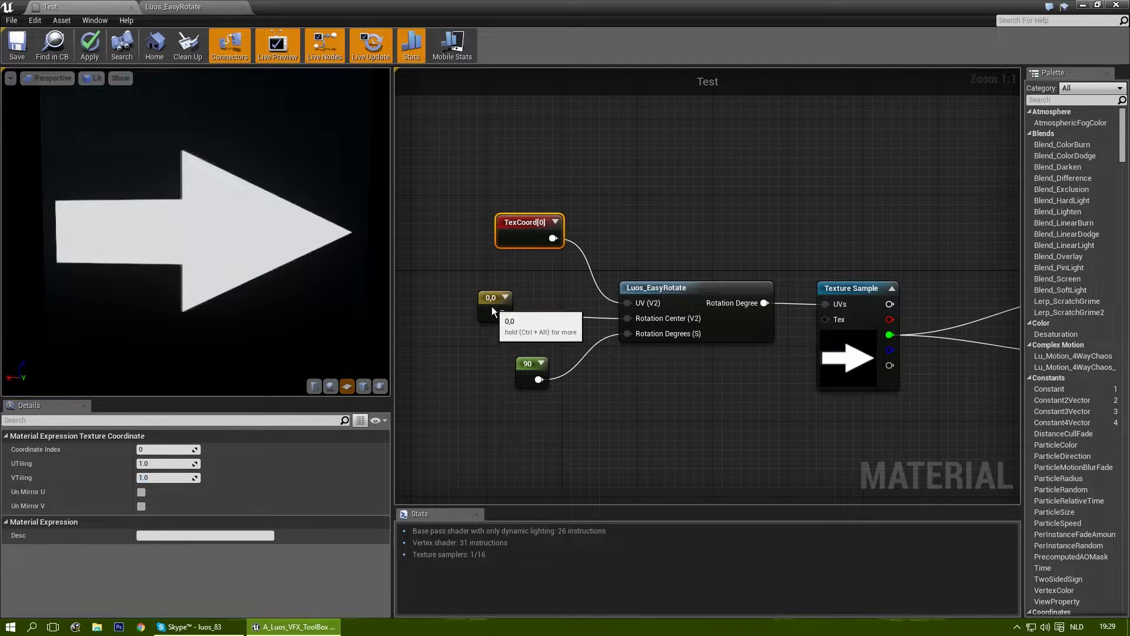
Set the Constant2Vector feeding Rotation Center to R 0.2 and G 0.2.
{"action": "left_click_drag", "start_coordinate": [492, 306], "coordinate": [488, 315]}
{"action": "left_click", "coordinate": [529, 363]}
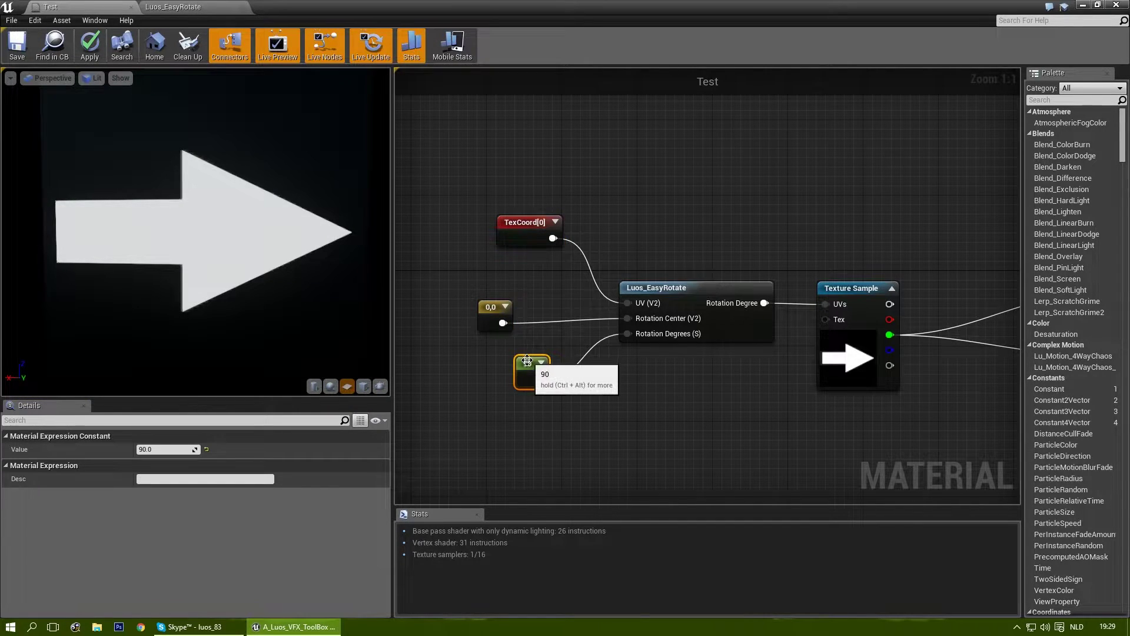
{"action": "left_click", "coordinate": [490, 312]}
{"action": "left_click", "coordinate": [177, 449]}
{"action": "type", "text": "0"}
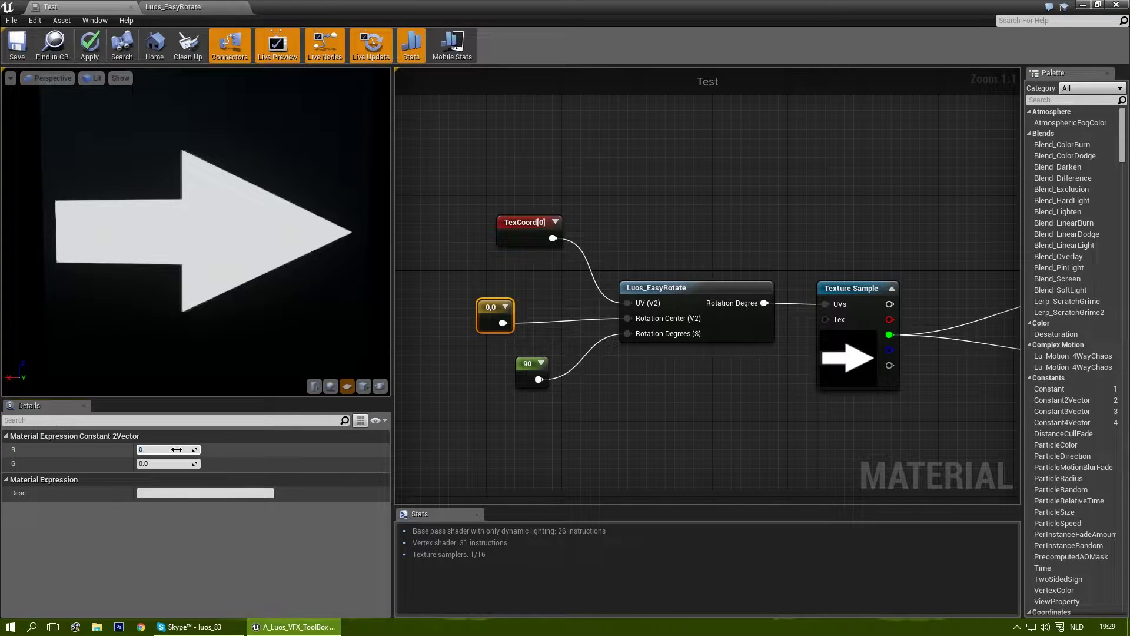
{"action": "type", "text": ".2"}
{"action": "key", "text": "Tab"}
{"action": "type", "text": "0.2"}
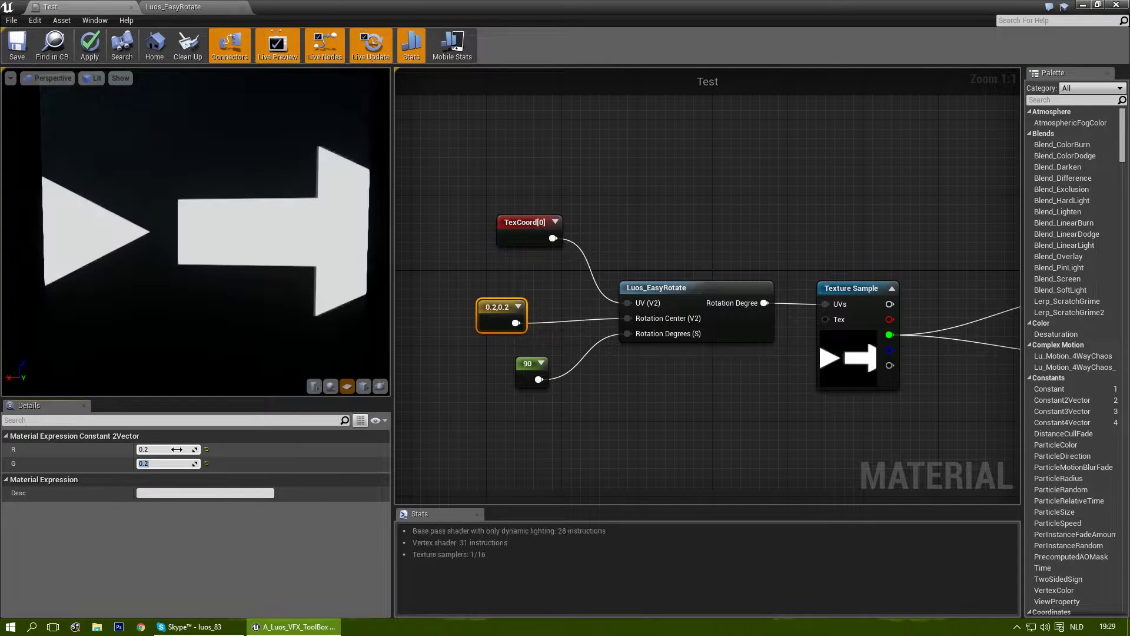
Change the Texture Sample's texture to T_ArrowAndMask_01.
{"action": "right_click_drag", "start_coordinate": [442, 385], "coordinate": [495, 369]}
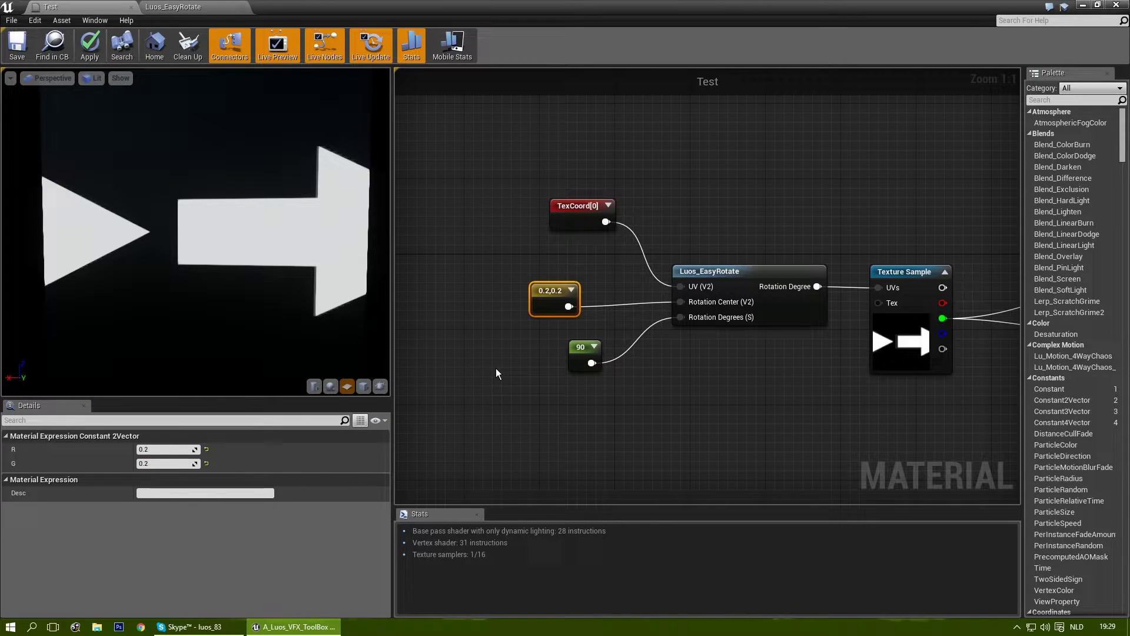
{"action": "left_click", "coordinate": [907, 277]}
{"action": "left_click", "coordinate": [249, 531]}
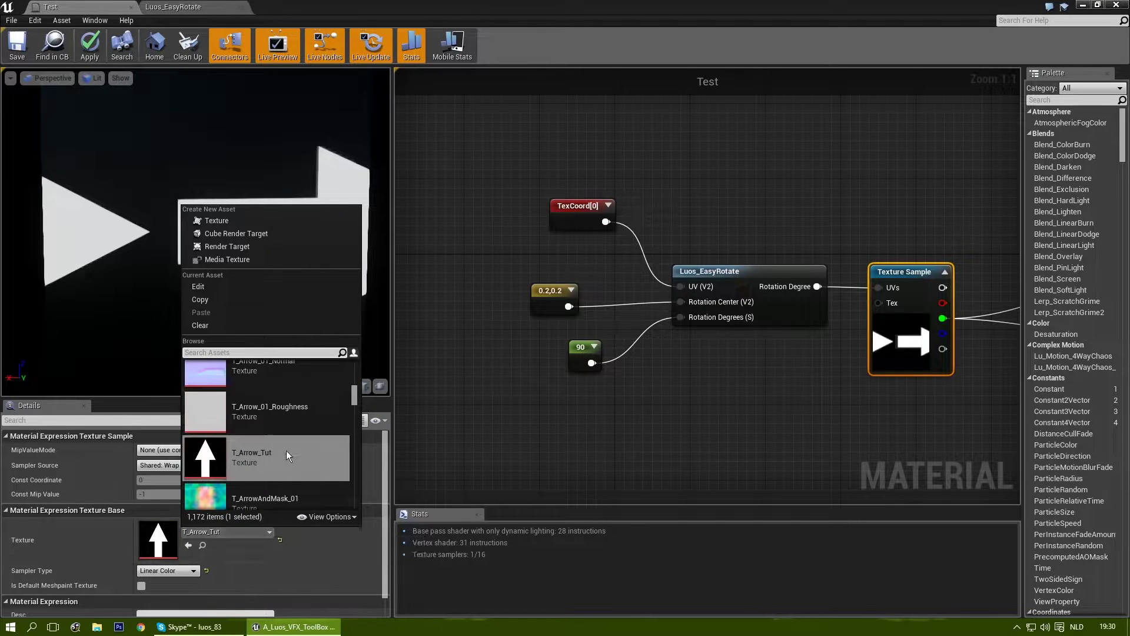
{"action": "left_click", "coordinate": [266, 490]}
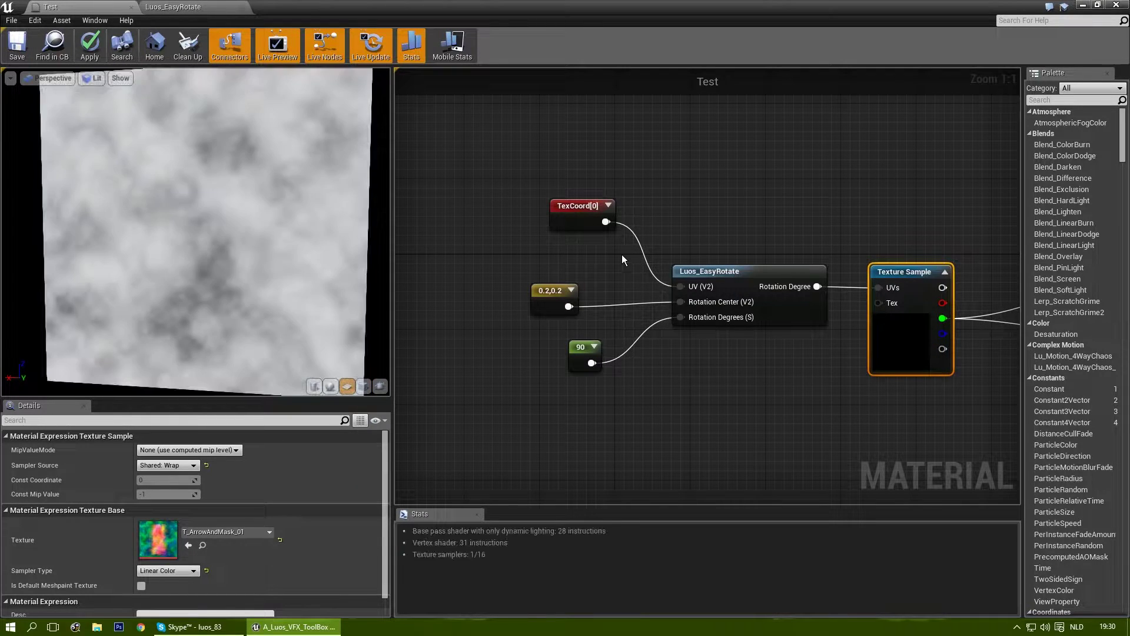
Connect the Texture Sample's combined color output to the material's Base Color and Emissive Color.
{"action": "right_click_drag", "start_coordinate": [484, 252], "coordinate": [510, 339]}
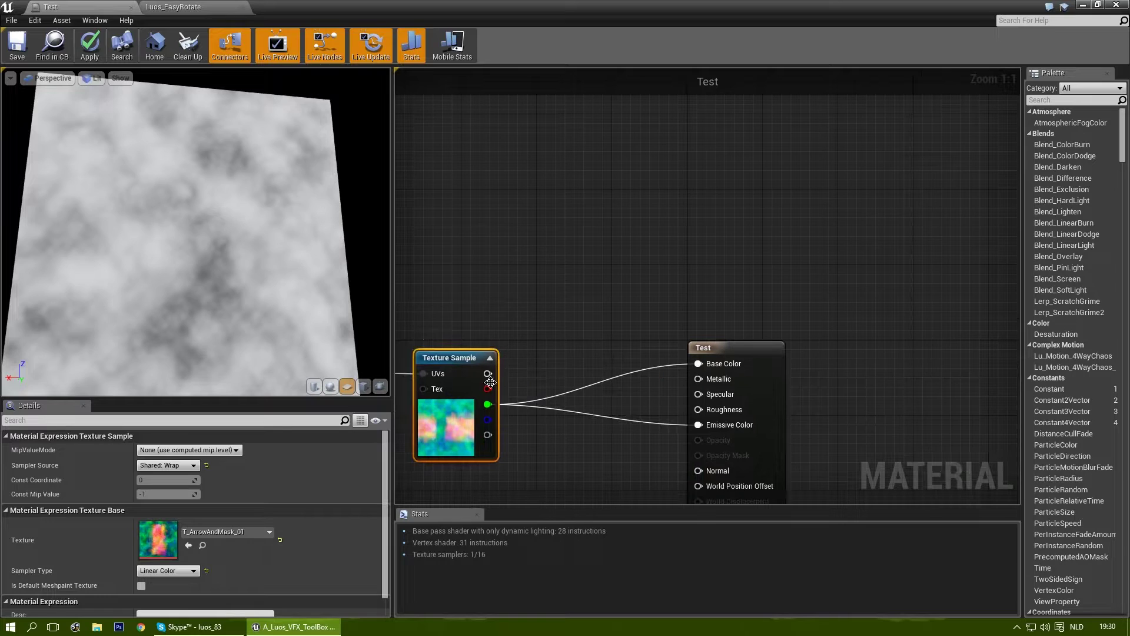
{"action": "left_click_drag", "start_coordinate": [488, 373], "coordinate": [698, 363]}
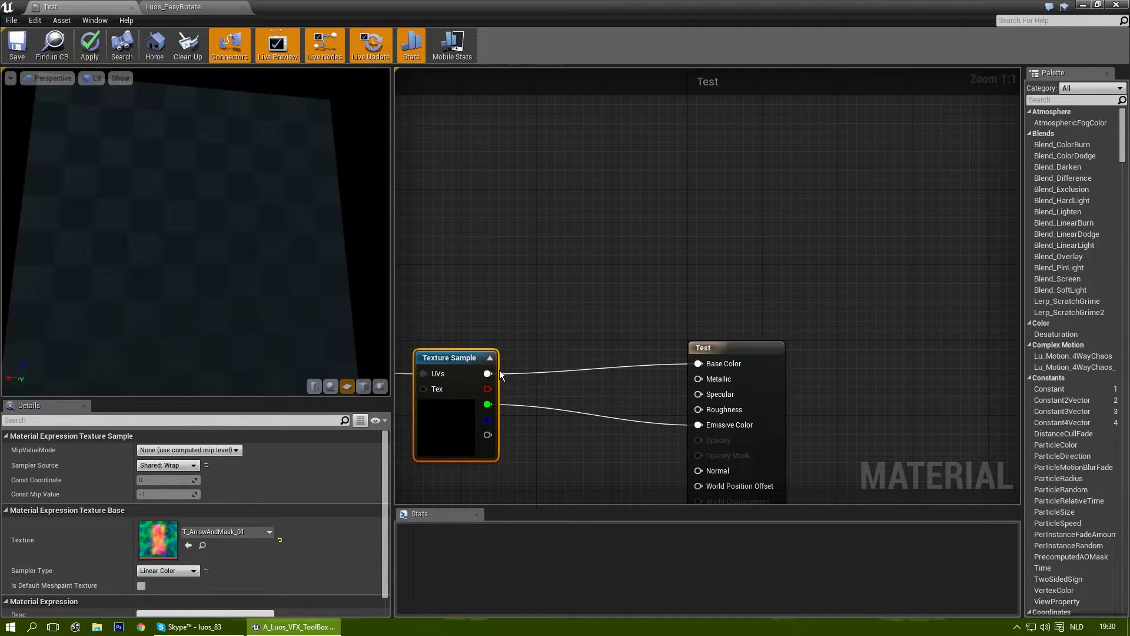
{"action": "left_click_drag", "start_coordinate": [488, 374], "coordinate": [699, 424]}
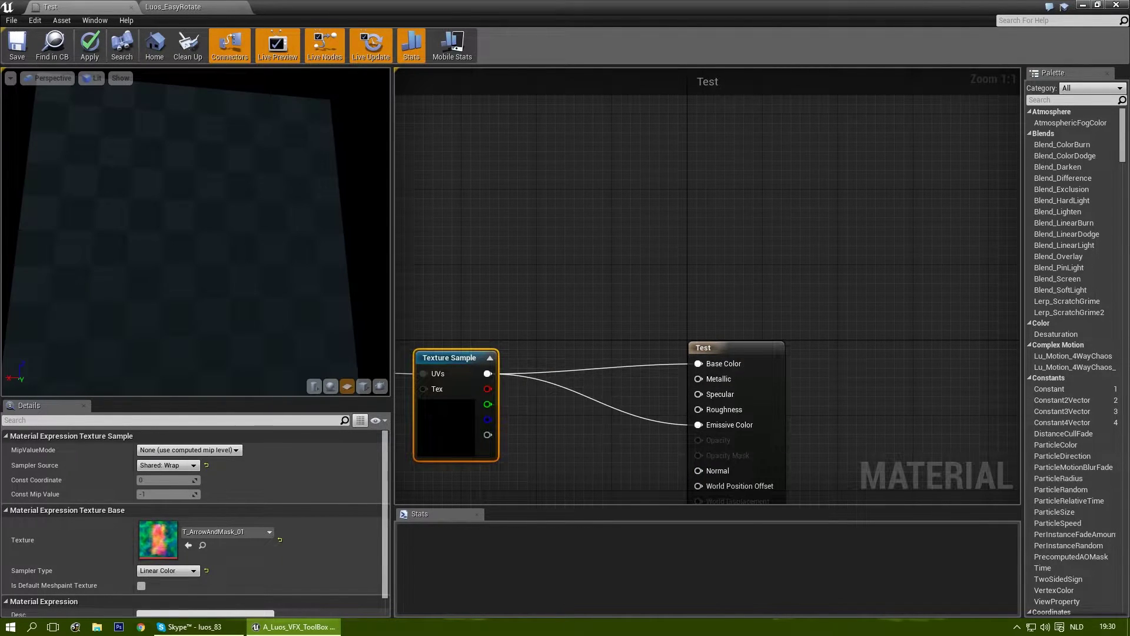
Add a Luos_TimeSine function node and connect its TimeSineOutput to the Rotation Degrees input of Luos_EasyRotate.
{"action": "right_click_drag", "start_coordinate": [602, 426], "coordinate": [771, 346]}
{"action": "right_click_drag", "start_coordinate": [557, 397], "coordinate": [761, 378]}
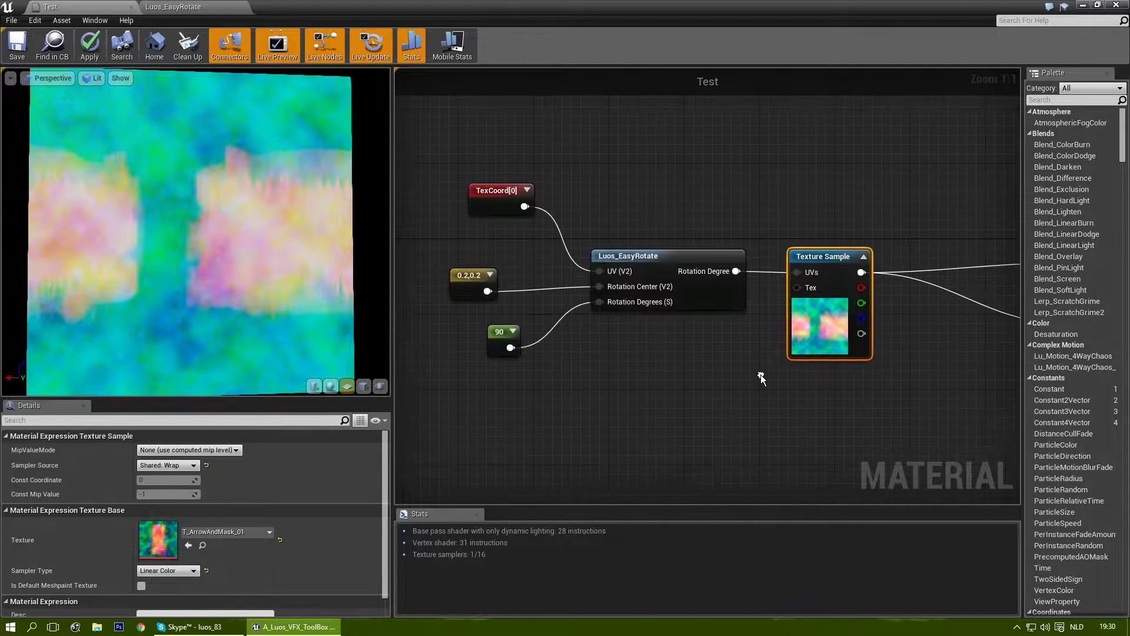
{"action": "right_click_drag", "start_coordinate": [505, 408], "coordinate": [563, 351]}
{"action": "right_click", "coordinate": [563, 351]}
{"action": "type", "text": "luos"}
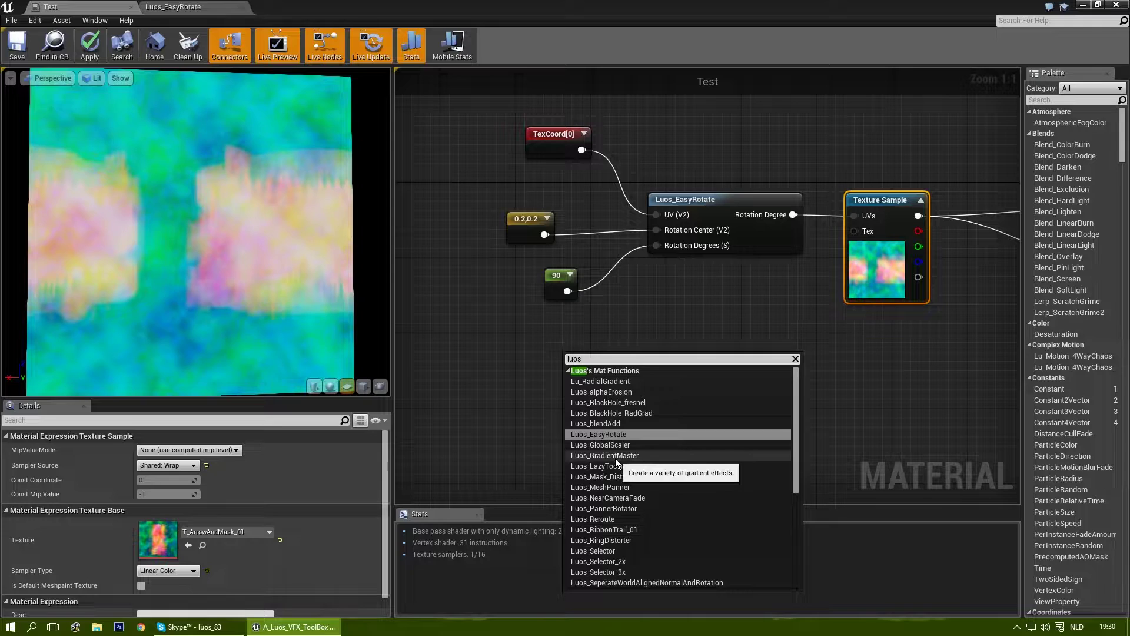
{"action": "type", "text": " tim"}
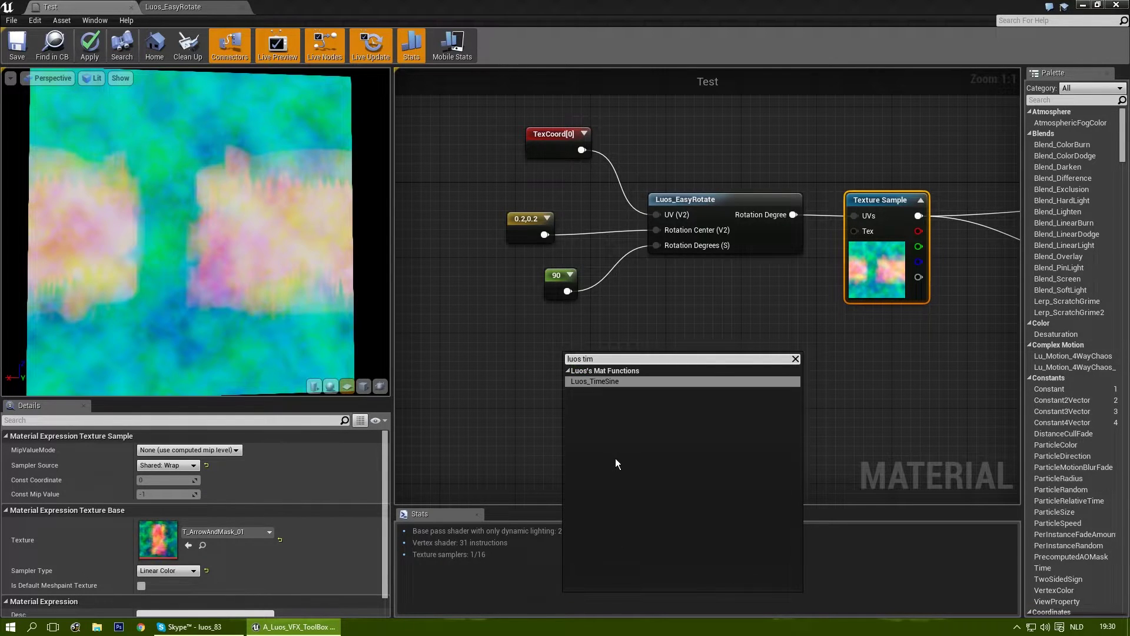
{"action": "left_click", "coordinate": [616, 383]}
{"action": "left_click_drag", "start_coordinate": [681, 373], "coordinate": [656, 247]}
{"action": "right_click_drag", "start_coordinate": [645, 263], "coordinate": [710, 302]}
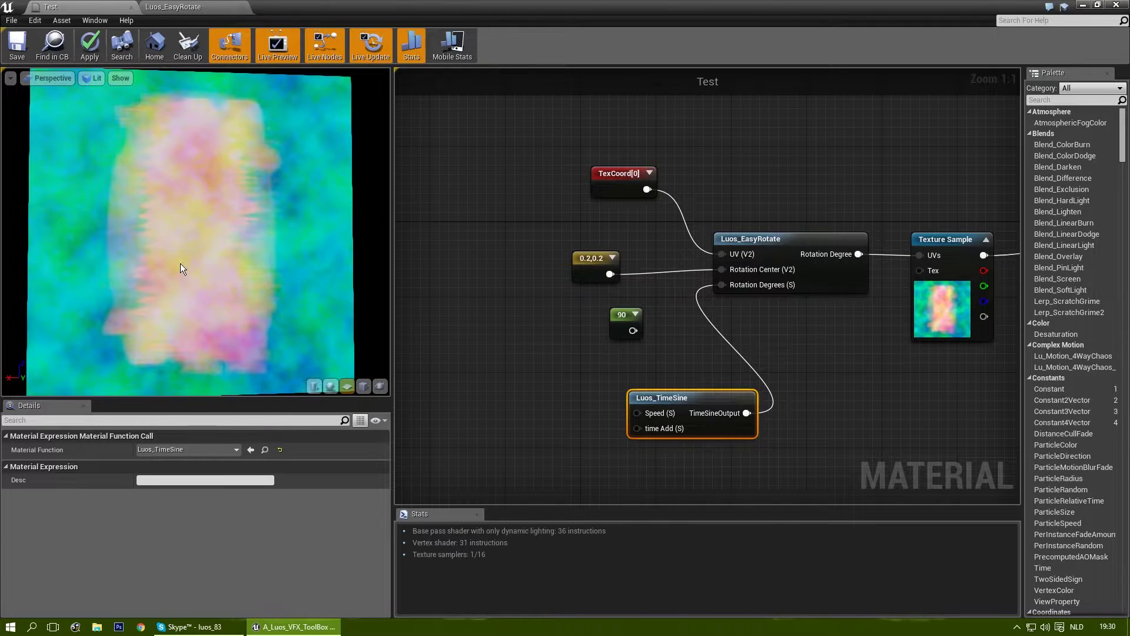
{"action": "left_click_drag", "start_coordinate": [663, 397], "coordinate": [493, 380]}
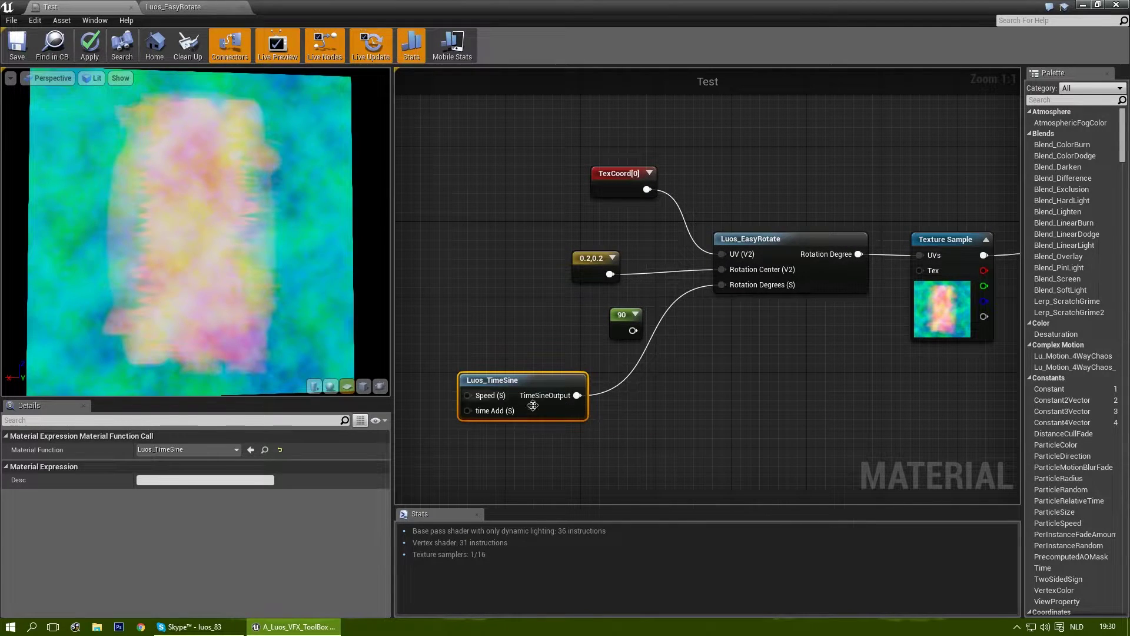
Insert a Multiply node with Const B 100 between Luos_TimeSine and the Rotation Degrees input of Luos_EasyRotate.
{"action": "left_click", "coordinate": [643, 386]}
{"action": "left_click_drag", "start_coordinate": [577, 395], "coordinate": [723, 285]}
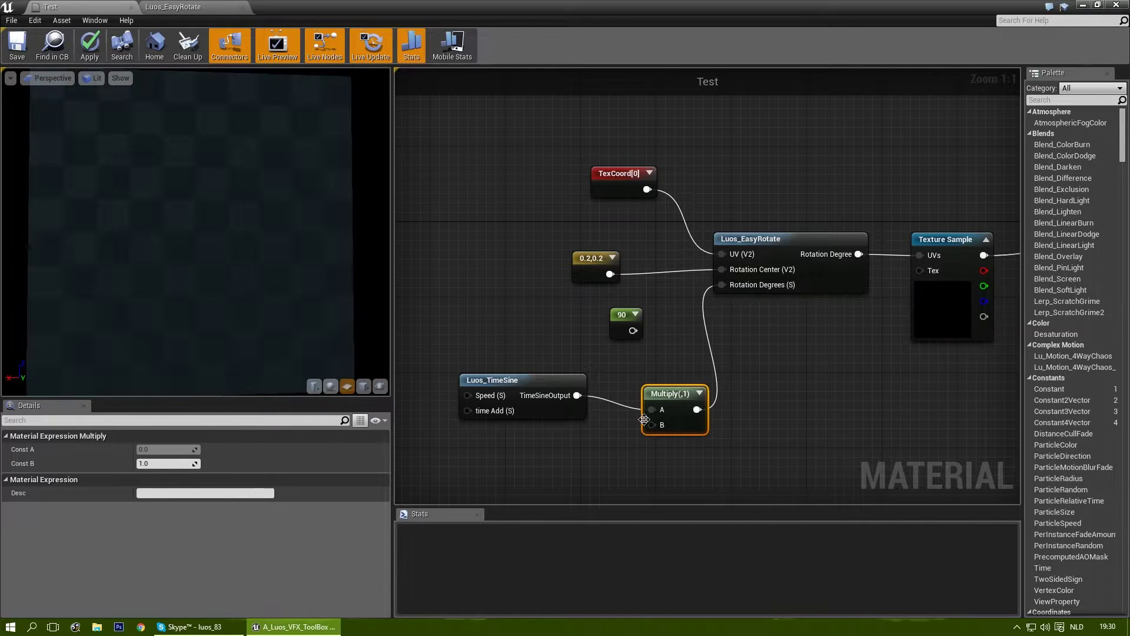
{"action": "left_click", "coordinate": [161, 463]}
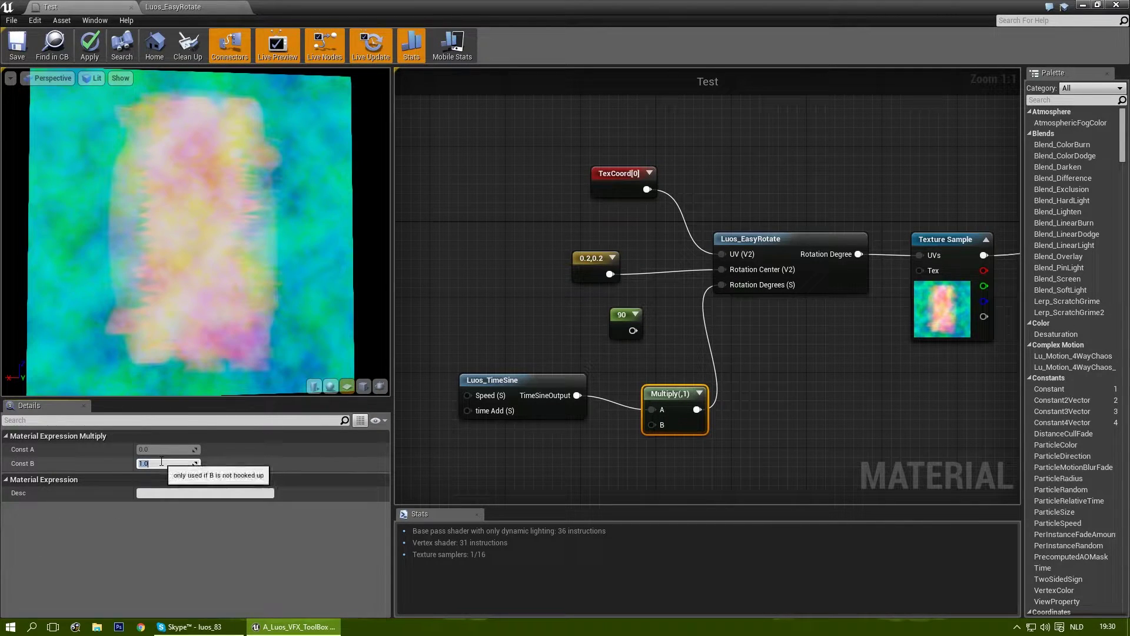
{"action": "type", "text": "100"}
{"action": "key", "text": "Return"}
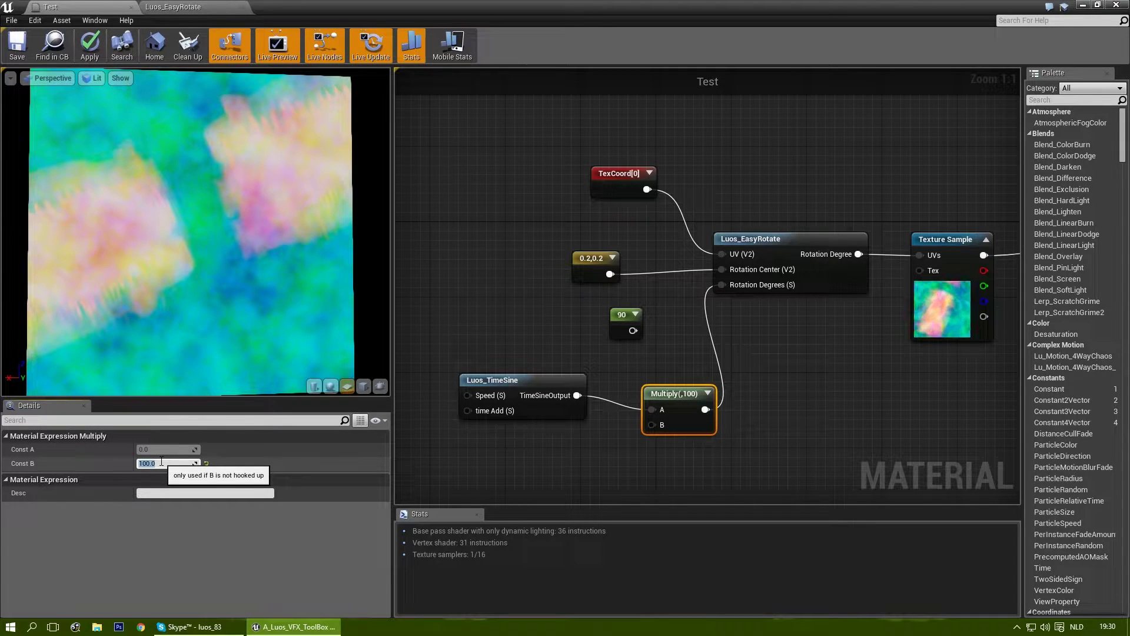
{"action": "right_click_drag", "start_coordinate": [790, 329], "coordinate": [559, 337]}
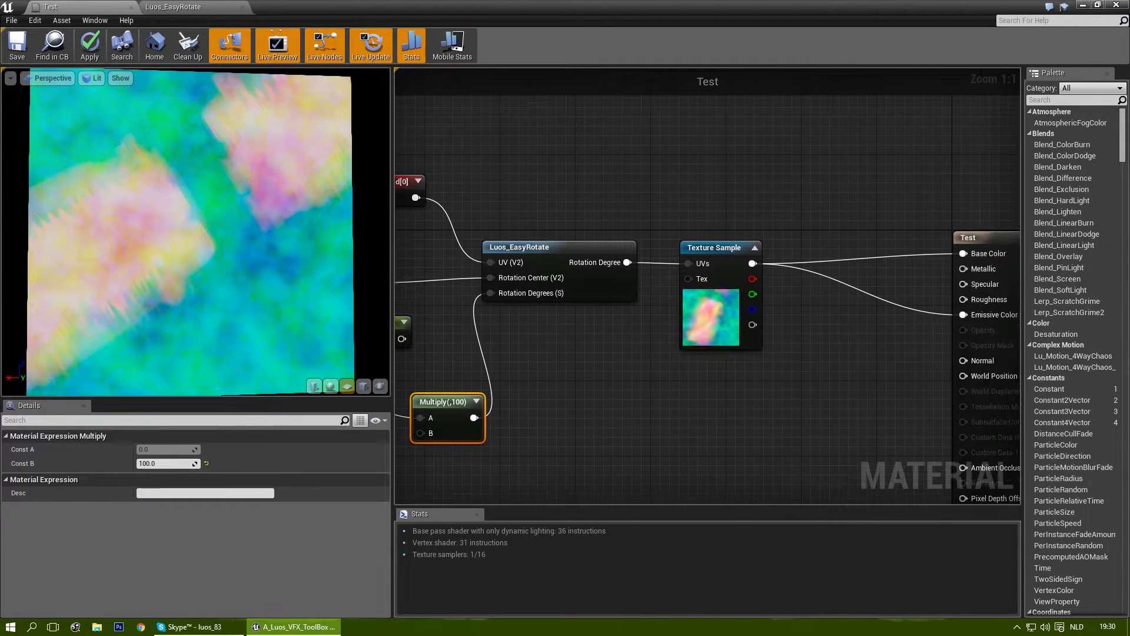
Toggle the preview viewport's realtime playback and reframe the preview plane so the whole square fits in view.
{"action": "left_click", "coordinate": [125, 78]}
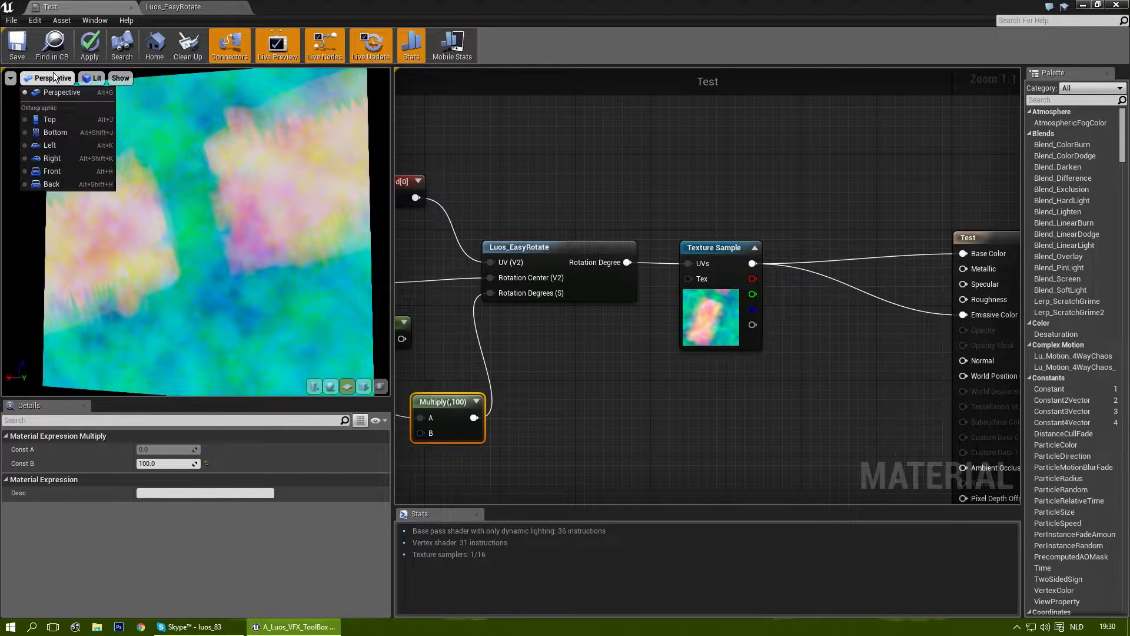
{"action": "mouse_move", "coordinate": [11, 79]}
{"action": "left_click", "coordinate": [28, 103]}
{"action": "right_click_drag", "start_coordinate": [189, 212], "coordinate": [188, 235]}
{"action": "left_click_drag", "start_coordinate": [188, 236], "coordinate": [215, 245]}
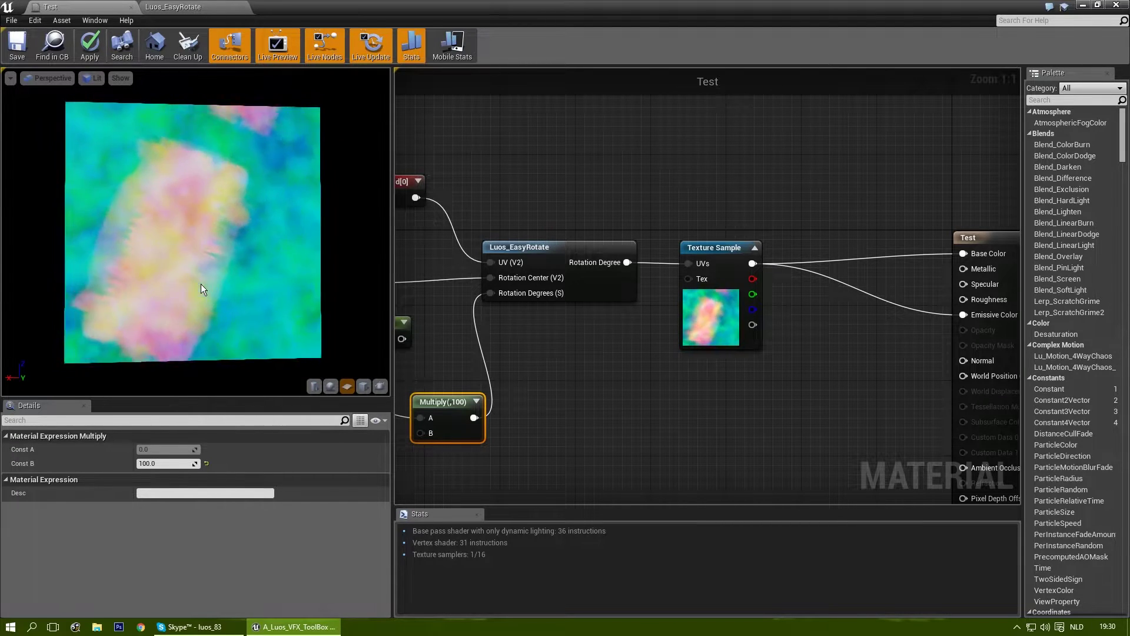
{"action": "left_click_drag", "start_coordinate": [133, 186], "coordinate": [139, 190]}
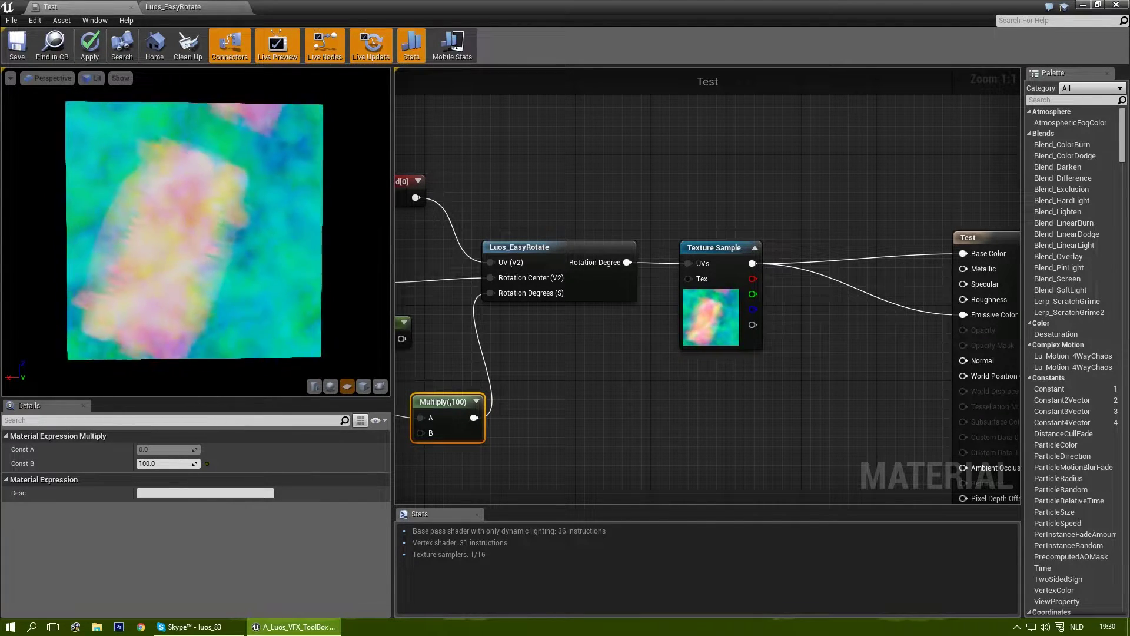
{"action": "right_click_drag", "start_coordinate": [457, 240], "coordinate": [583, 272]}
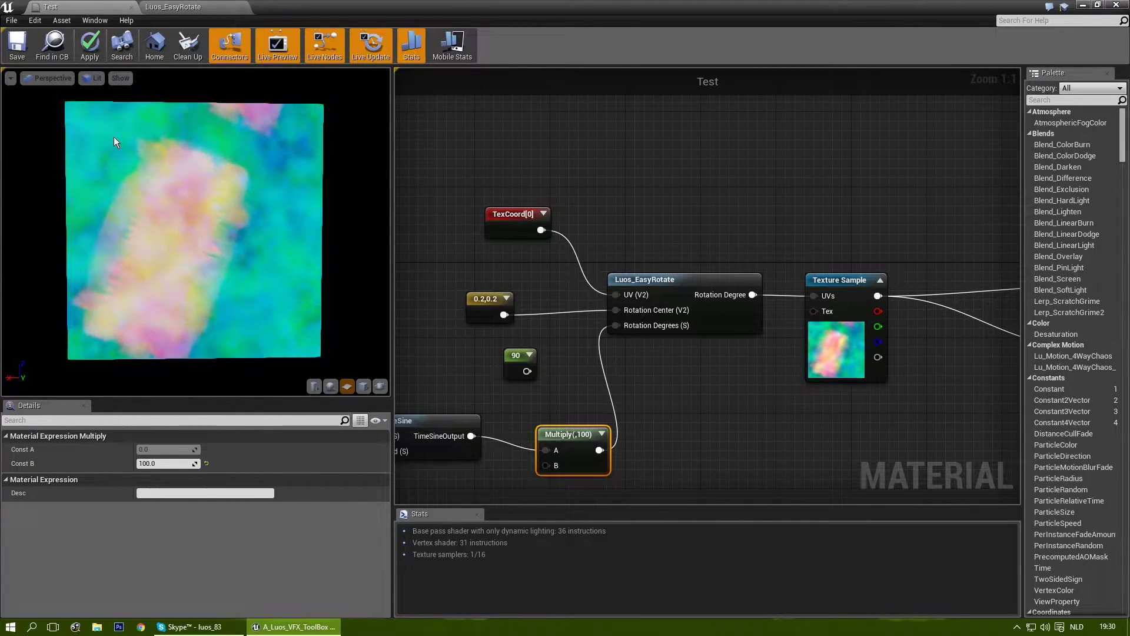
Try R 0 and G 0 on the Constant2Vector feeding Rotation Center.
{"action": "left_click", "coordinate": [487, 301]}
{"action": "type", "text": "0"}
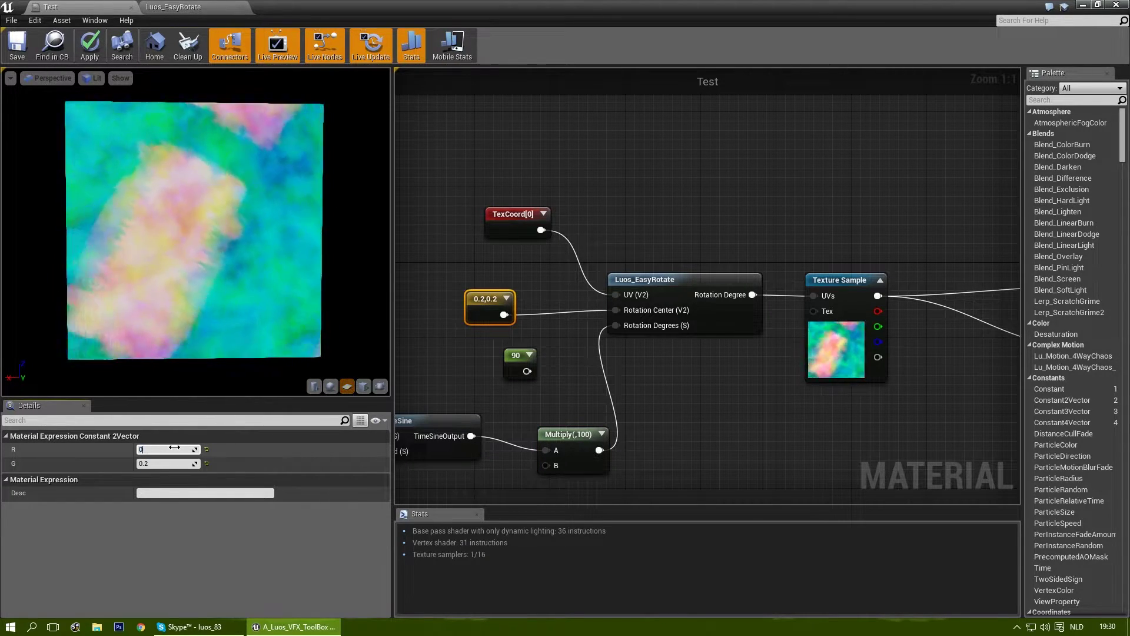
{"action": "key", "text": "Tab"}
{"action": "type", "text": "0"}
{"action": "key", "text": "Return"}
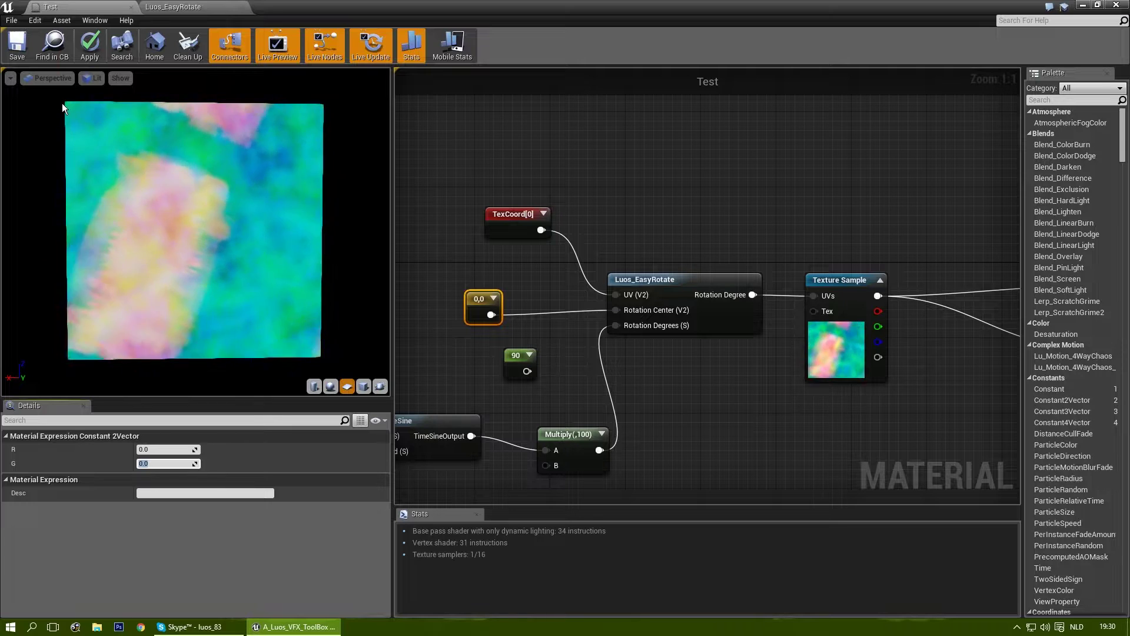
Set the Constant2Vector feeding Rotation Center to R 0.5 and G 0.5.
{"action": "left_click", "coordinate": [160, 449]}
{"action": "type", "text": "0.5"}
{"action": "key", "text": "Tab"}
{"action": "type", "text": "0.5"}
{"action": "key", "text": "Return"}
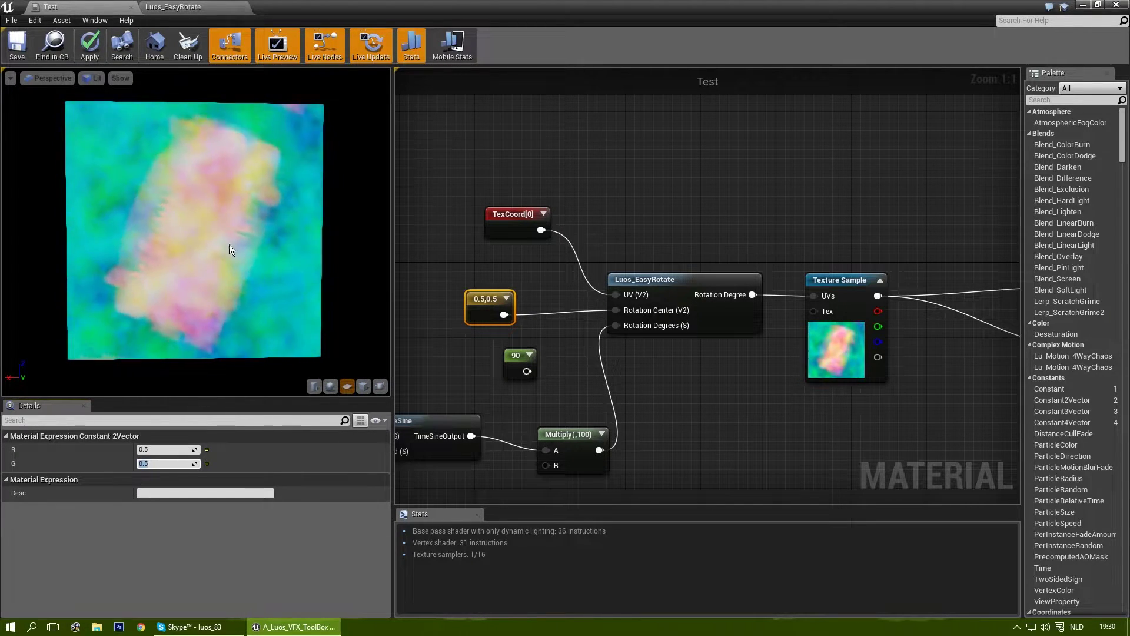
{"action": "right_click_drag", "start_coordinate": [711, 407], "coordinate": [690, 352]}
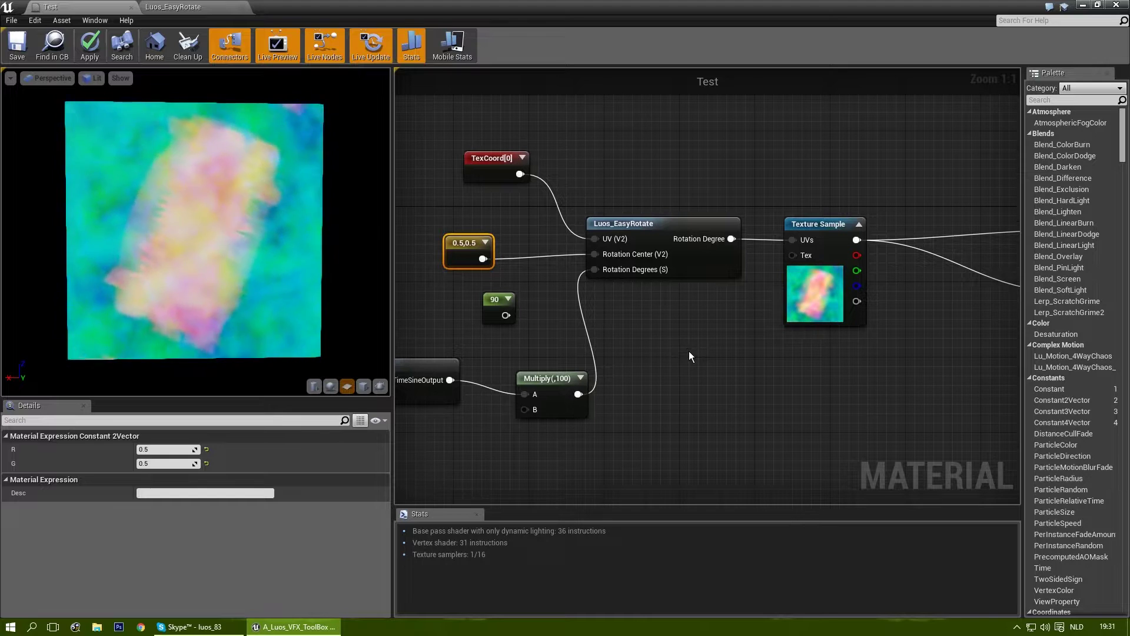
{"action": "right_click_drag", "start_coordinate": [739, 308], "coordinate": [748, 313]}
{"action": "scroll", "coordinate": [748, 313], "scroll_direction": "down", "scroll_amount": 1}
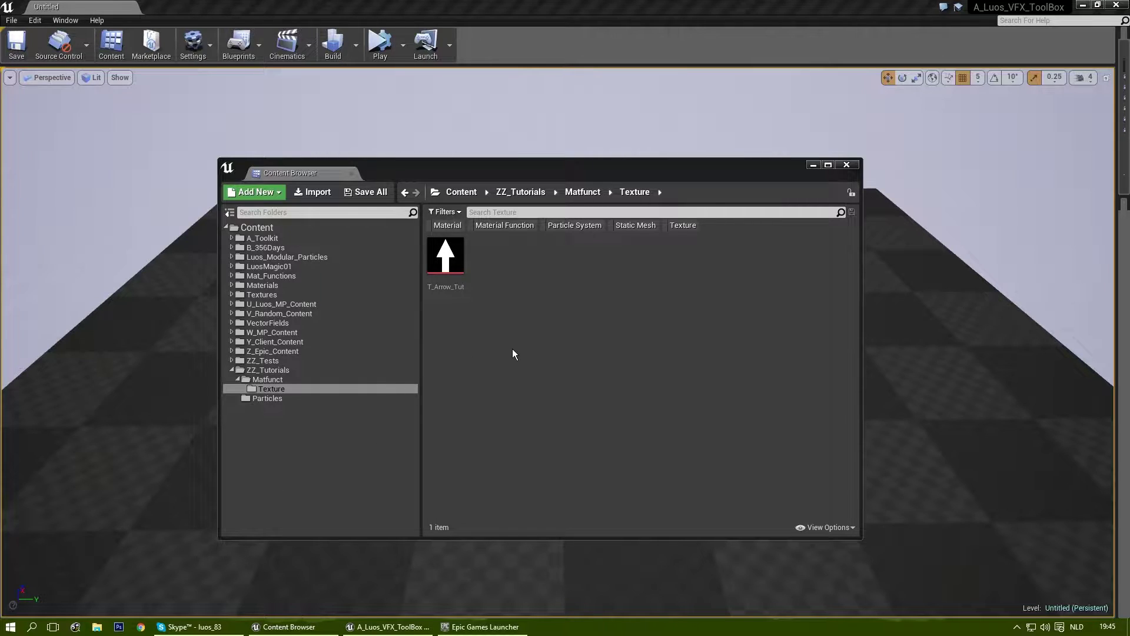
Create a new Material Function asset in the ZZ_Tutorials/Matfunct folder of the Content Browser.
{"action": "left_click", "coordinate": [462, 263]}
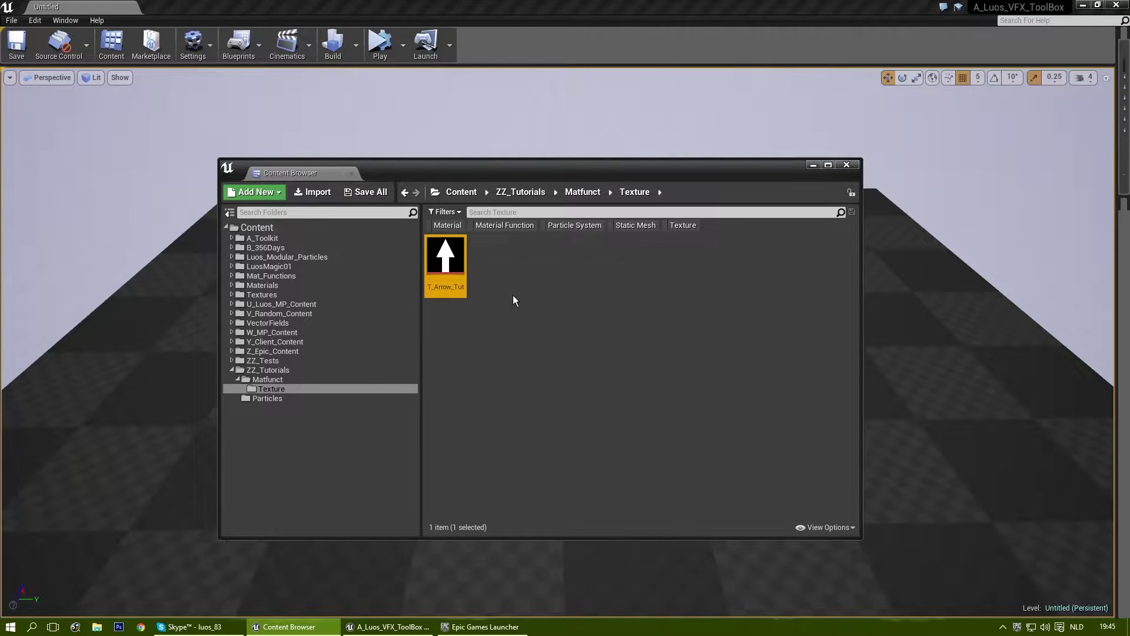
{"action": "left_click", "coordinate": [548, 324]}
{"action": "left_click", "coordinate": [309, 379]}
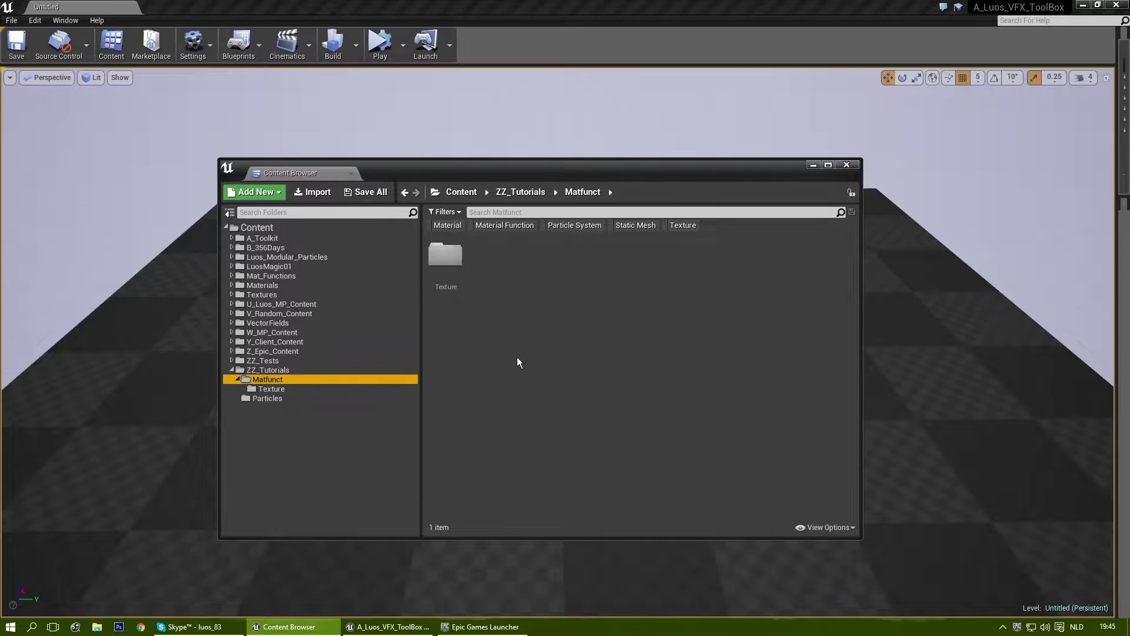
{"action": "right_click", "coordinate": [509, 263]}
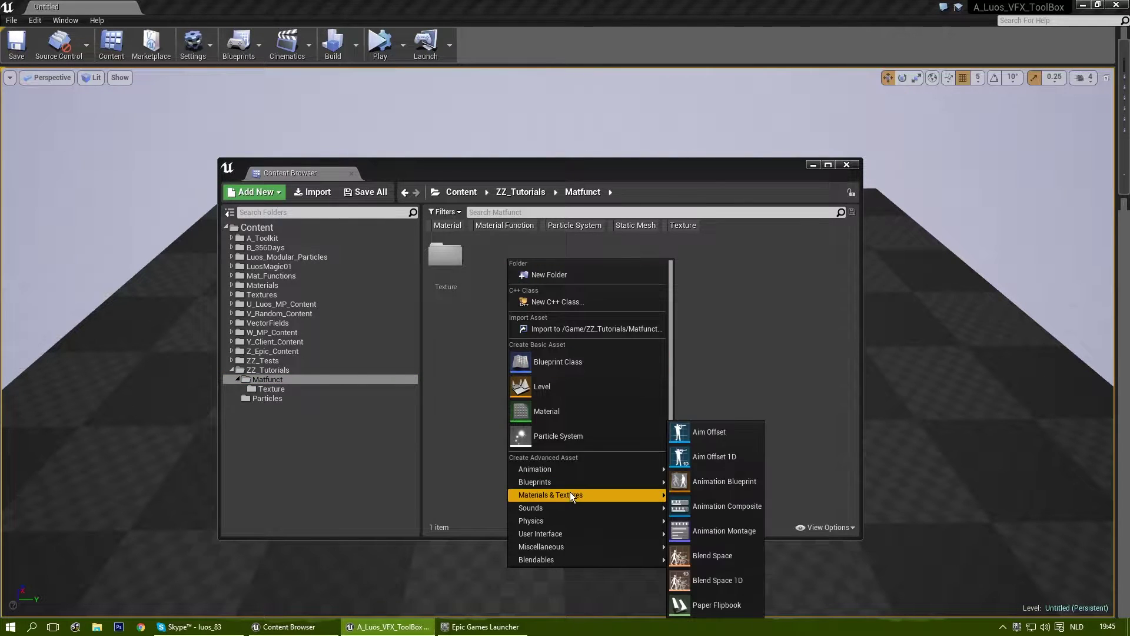
{"action": "mouse_move", "coordinate": [570, 492]}
{"action": "left_click", "coordinate": [719, 482]}
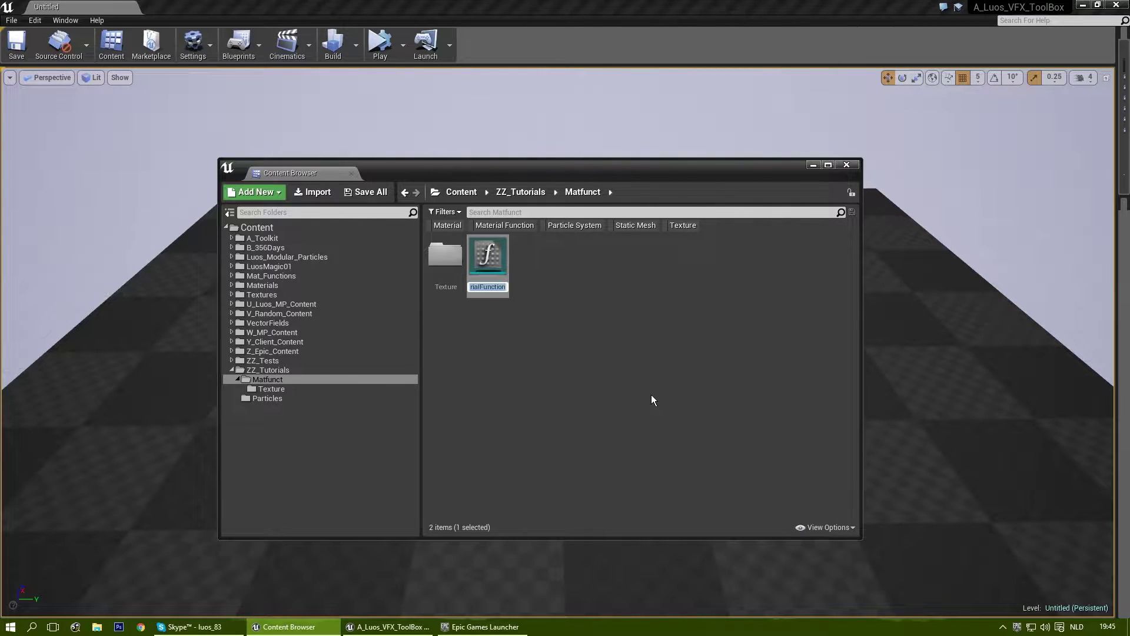
Name the new material function MF_Tut_EasyRotator.
{"action": "type", "text": "Mf"}
{"action": "key", "text": "BackSpace"}
{"action": "key", "text": "BackSpace"}
{"action": "type", "text": "L"}
{"action": "key", "text": "BackSpace"}
{"action": "key", "text": "BackSpace"}
{"action": "key", "text": "BackSpace"}
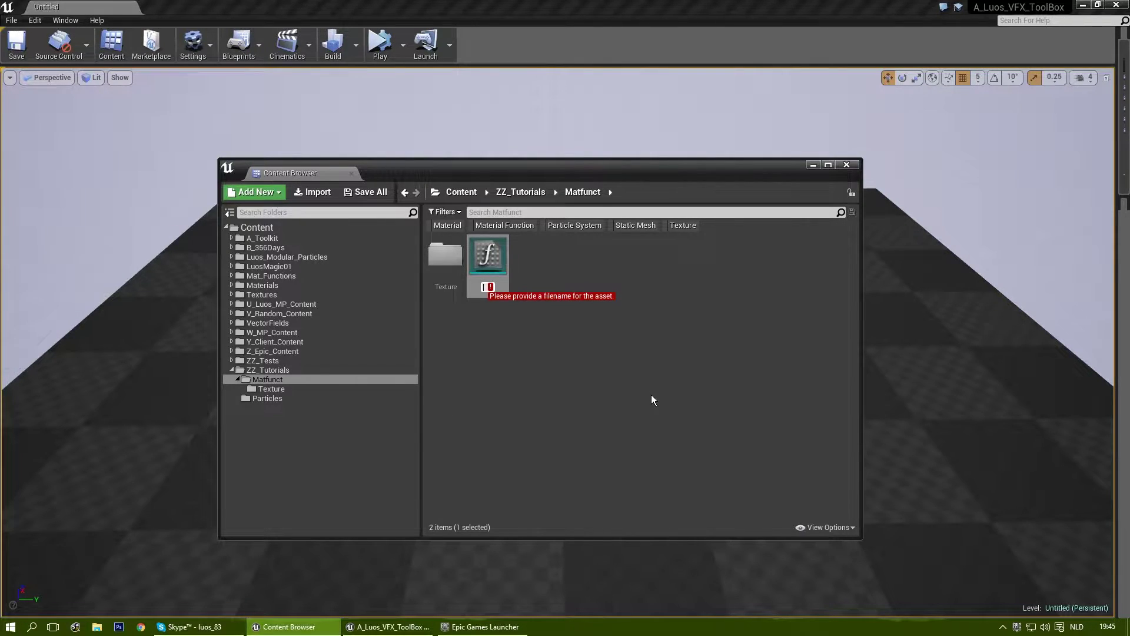
{"action": "type", "text": "M"}
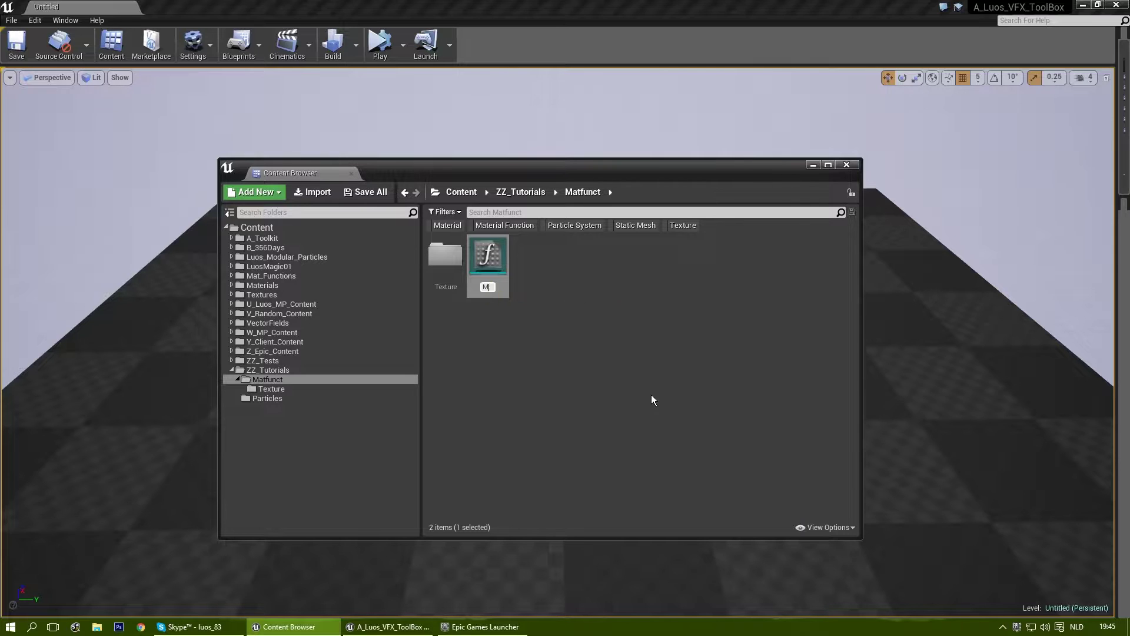
{"action": "type", "text": "F_Tut"}
{"action": "type", "text": "_"}
{"action": "type", "text": "Easy"}
{"action": "type", "text": "Rotator"}
{"action": "key", "text": "Return"}
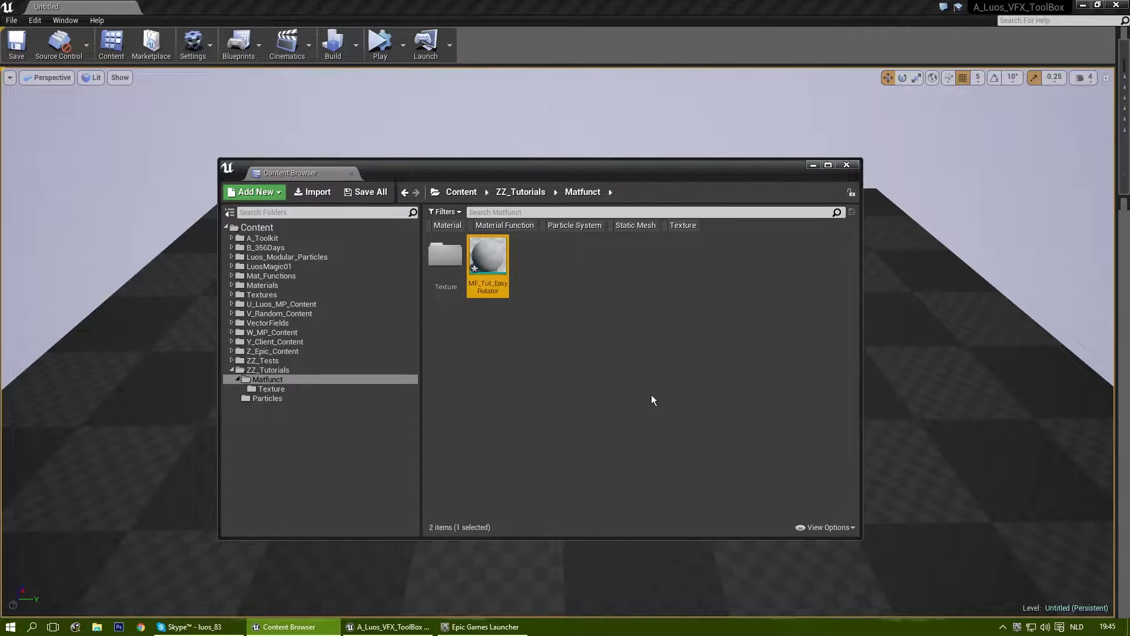
Open MF_Tut_EasyRotator in a maximized editor and add a FunctionInput node well before the Output Result node.
{"action": "double_click", "coordinate": [494, 257]}
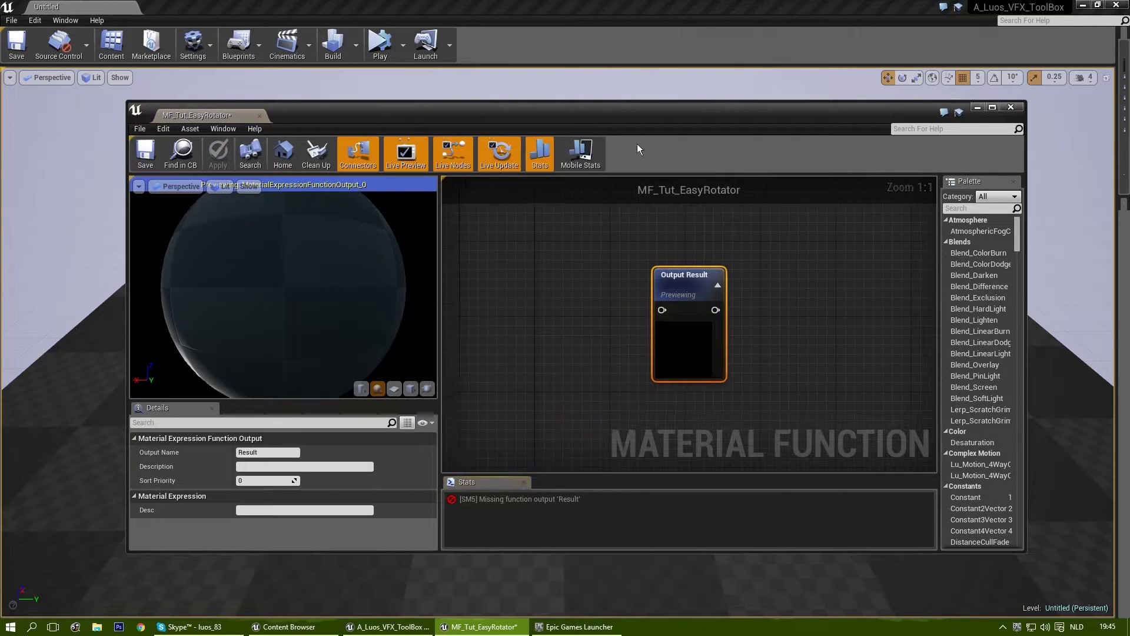
{"action": "double_click", "coordinate": [633, 118]}
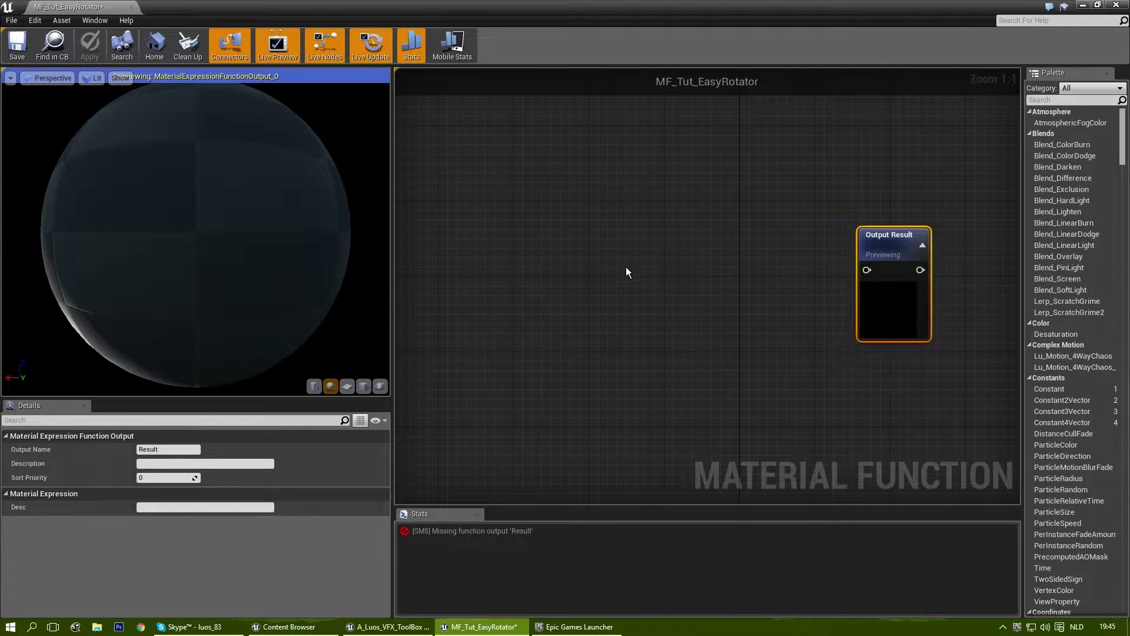
{"action": "right_click", "coordinate": [552, 209]}
{"action": "type", "text": "inpu"}
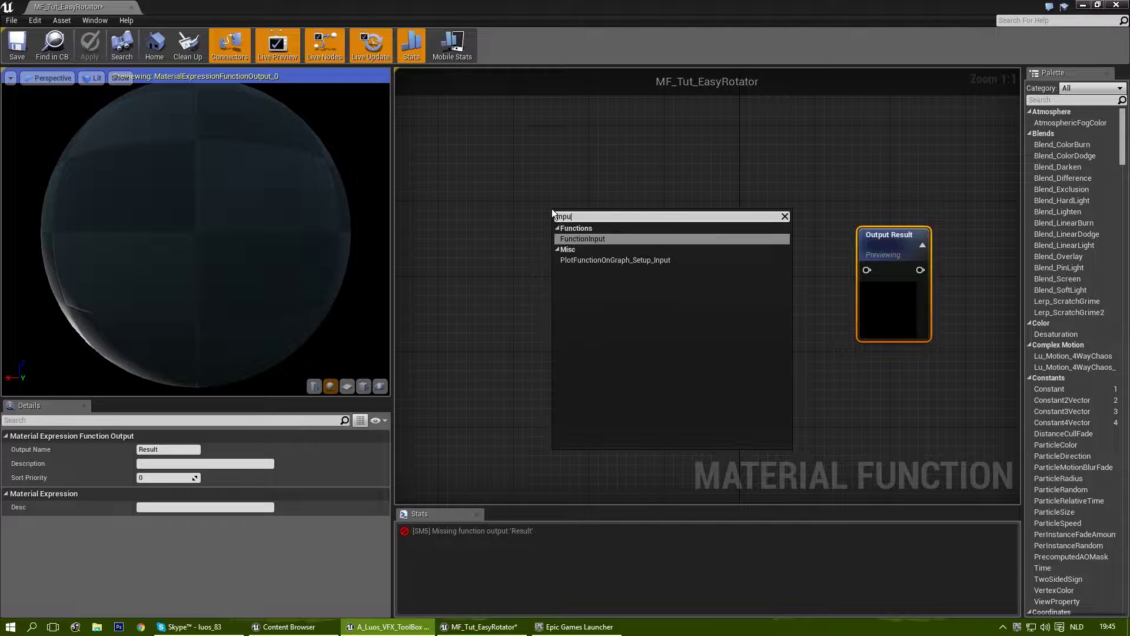
{"action": "left_click", "coordinate": [611, 239]}
{"action": "right_click_drag", "start_coordinate": [578, 273], "coordinate": [638, 290]}
{"action": "left_click_drag", "start_coordinate": [652, 234], "coordinate": [586, 237]}
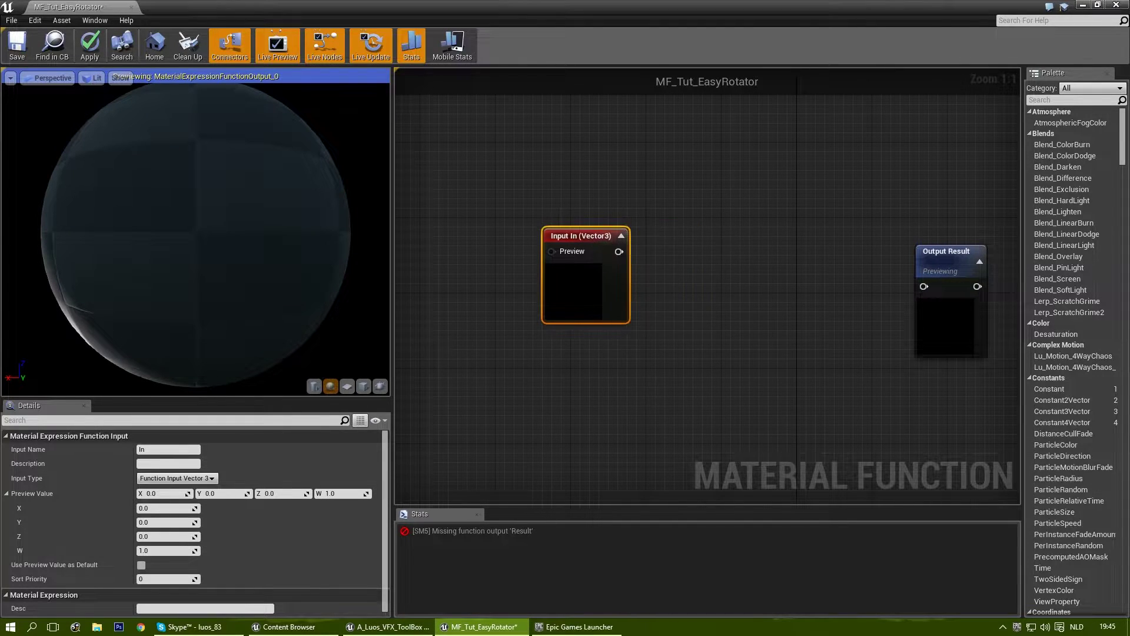
{"action": "right_click_drag", "start_coordinate": [661, 390], "coordinate": [712, 331]}
{"action": "left_click_drag", "start_coordinate": [646, 172], "coordinate": [590, 172]}
{"action": "right_click_drag", "start_coordinate": [688, 316], "coordinate": [728, 327]}
{"action": "key", "text": "ctrl+c"}
{"action": "key", "text": "ctrl+v"}
{"action": "left_click_drag", "start_coordinate": [748, 337], "coordinate": [606, 290]}
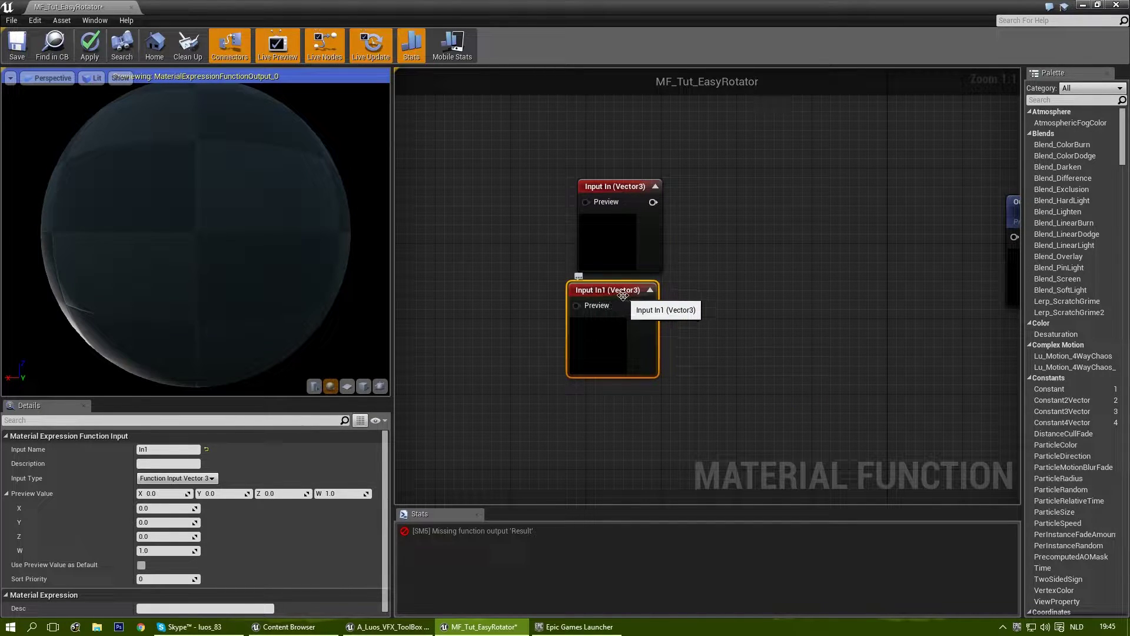
{"action": "key", "text": "Delete"}
{"action": "left_click", "coordinate": [653, 351]}
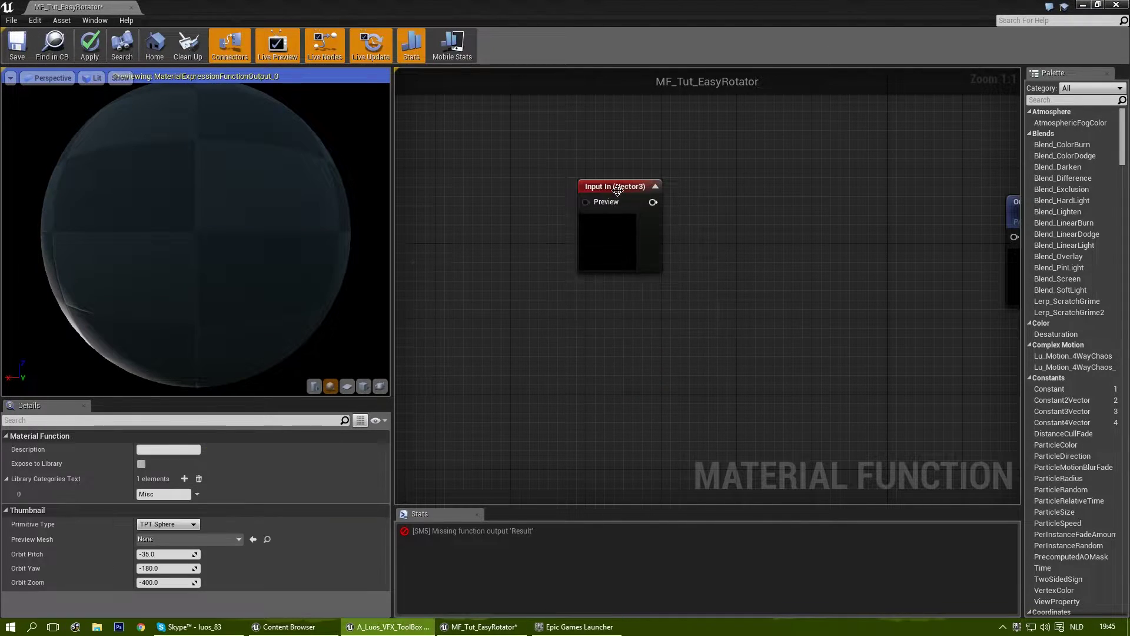
Enable Use Preview Value as Default on the function input and set its input type to Function Input Vector 2.
{"action": "left_click_drag", "start_coordinate": [612, 186], "coordinate": [602, 186]}
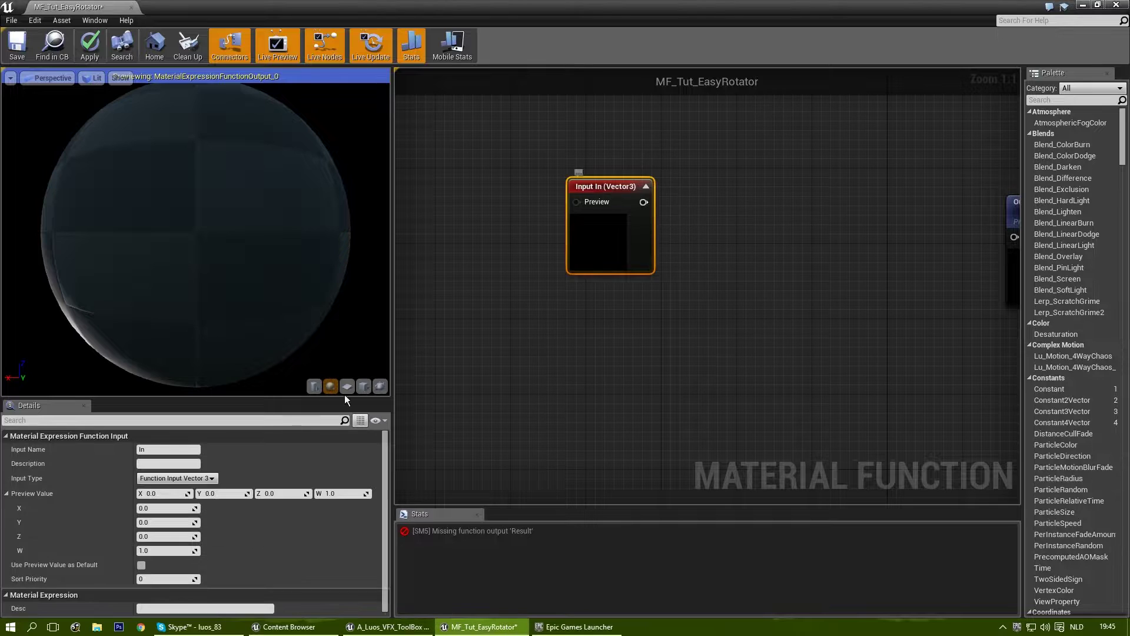
{"action": "left_click", "coordinate": [140, 566]}
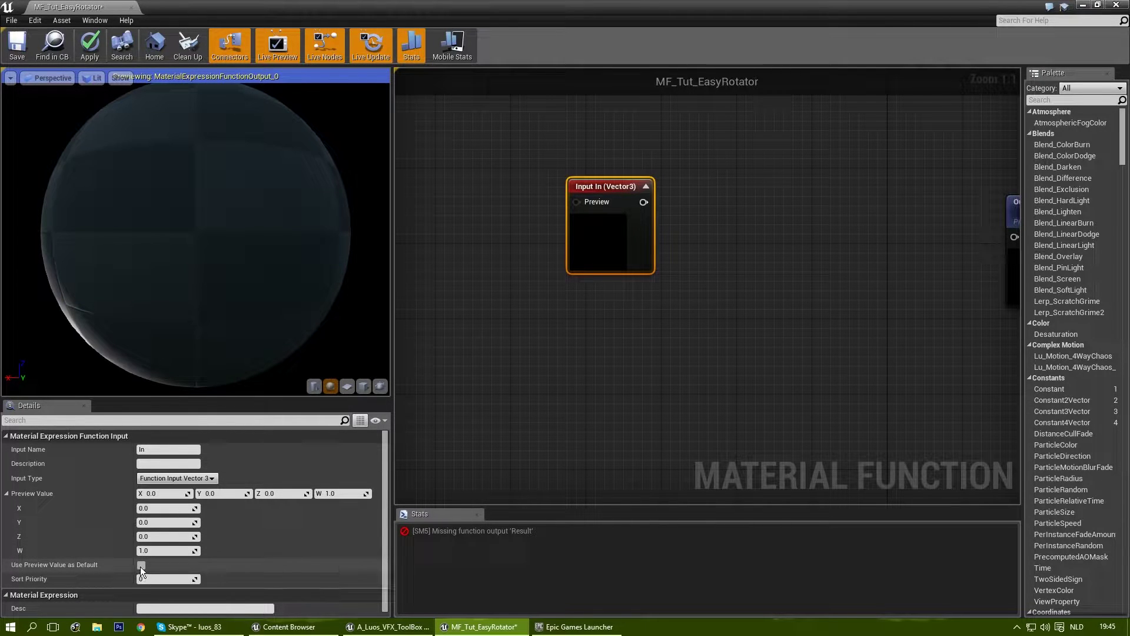
{"action": "left_click", "coordinate": [186, 479]}
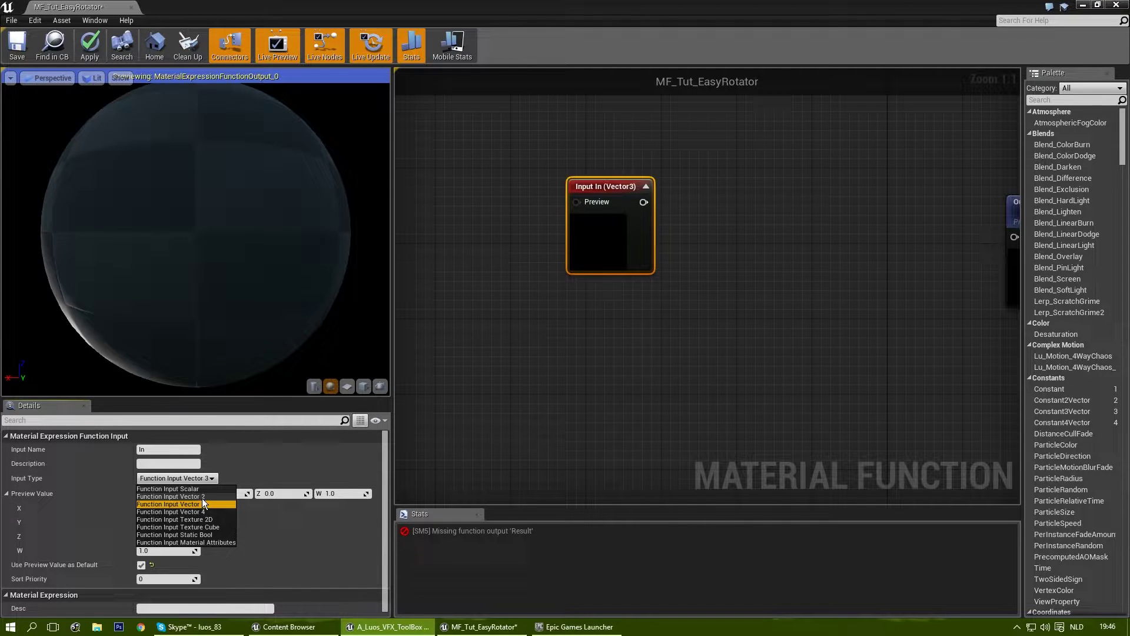
{"action": "left_click", "coordinate": [203, 497]}
{"action": "right_click_drag", "start_coordinate": [588, 410], "coordinate": [585, 381]}
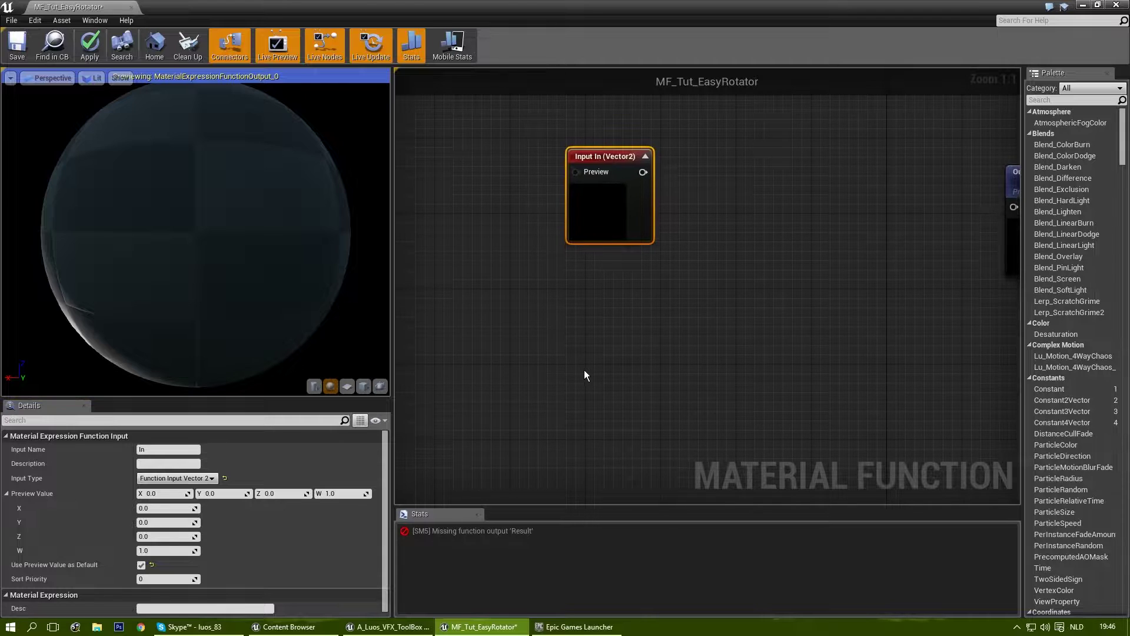
Duplicate the Vector2 function input twice and stack the two copies in a column below the original.
{"action": "key", "text": "ctrl+v"}
{"action": "left_click_drag", "start_coordinate": [635, 377], "coordinate": [620, 267]}
{"action": "key", "text": "ctrl+d"}
{"action": "left_click_drag", "start_coordinate": [839, 354], "coordinate": [602, 384]}
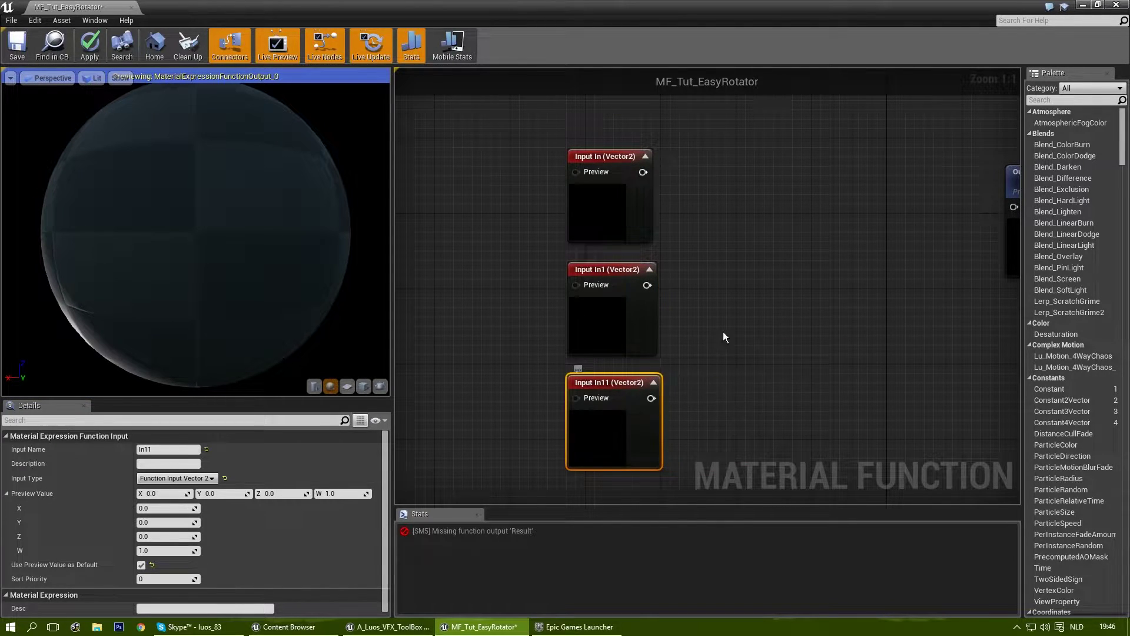
{"action": "right_click_drag", "start_coordinate": [711, 338], "coordinate": [734, 324]}
{"action": "left_click", "coordinate": [737, 259]}
{"action": "left_click_drag", "start_coordinate": [560, 167], "coordinate": [731, 430]}
{"action": "left_click", "coordinate": [684, 333]}
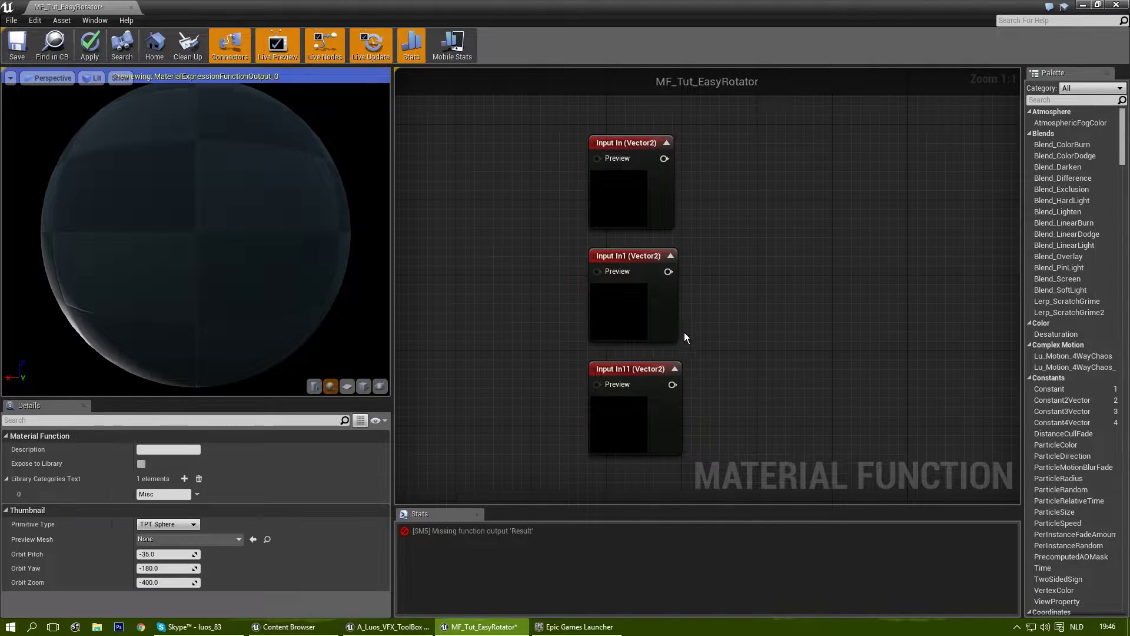
Name the uppermost function input Rotation Center and give it the description "Affect the rotation center".
{"action": "left_click", "coordinate": [625, 146]}
{"action": "left_click", "coordinate": [162, 450]}
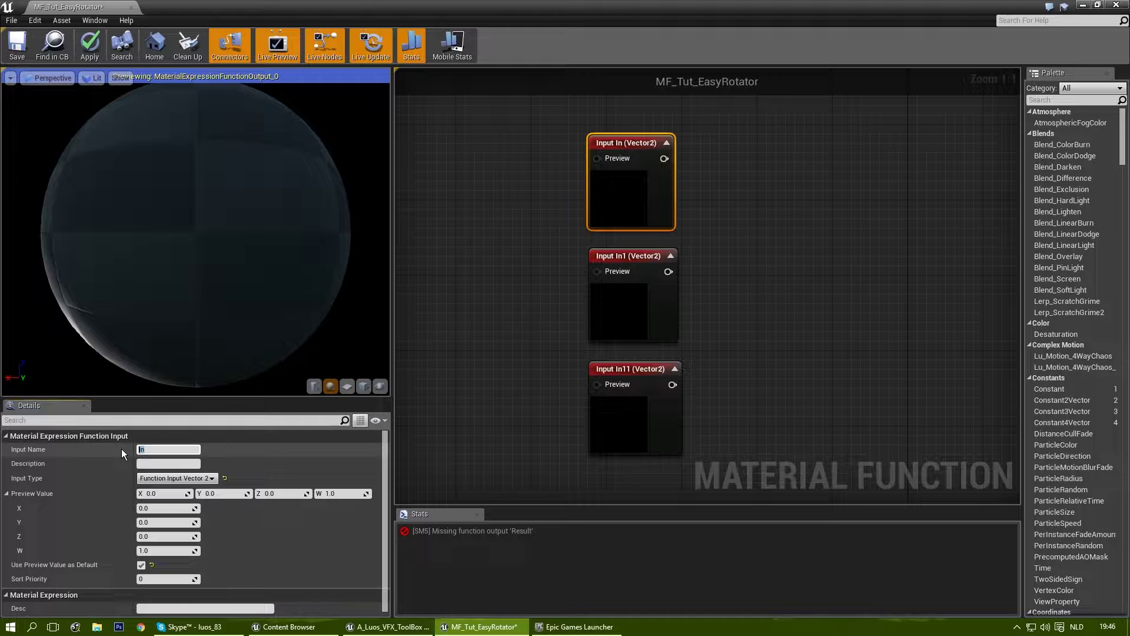
{"action": "type", "text": "Rotation Center"}
{"action": "key", "text": "Tab"}
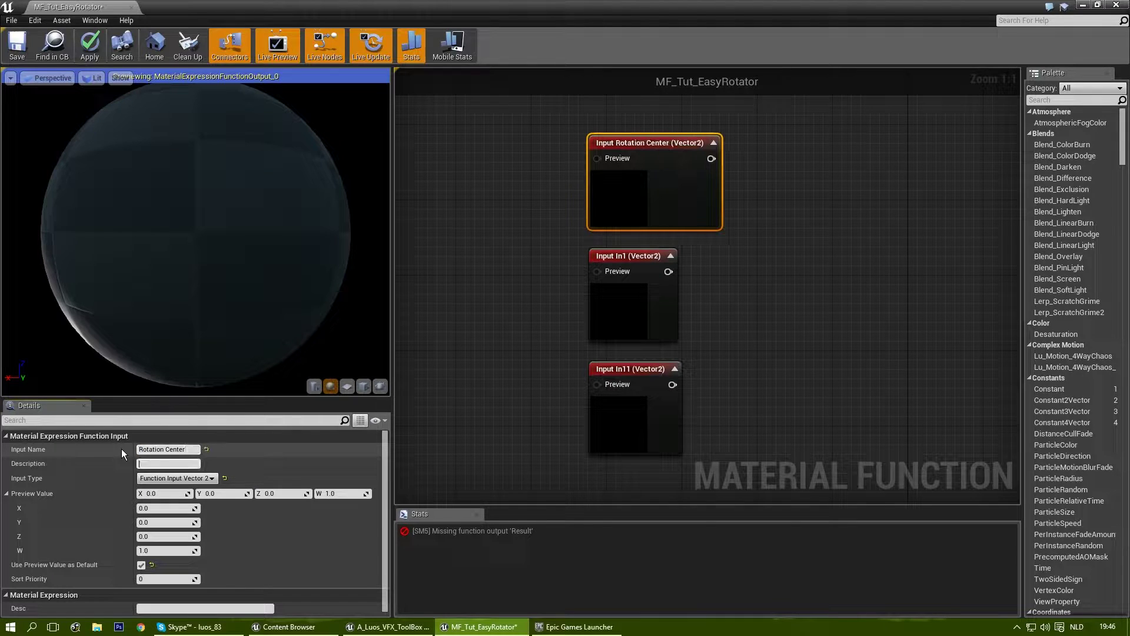
{"action": "type", "text": "Affect the center"}
{"action": "key", "text": "BackSpace"}
{"action": "key", "text": "BackSpace"}
{"action": "key", "text": "BackSpace"}
{"action": "key", "text": "BackSpace"}
{"action": "type", "text": "rotation center"}
{"action": "key", "text": "Return"}
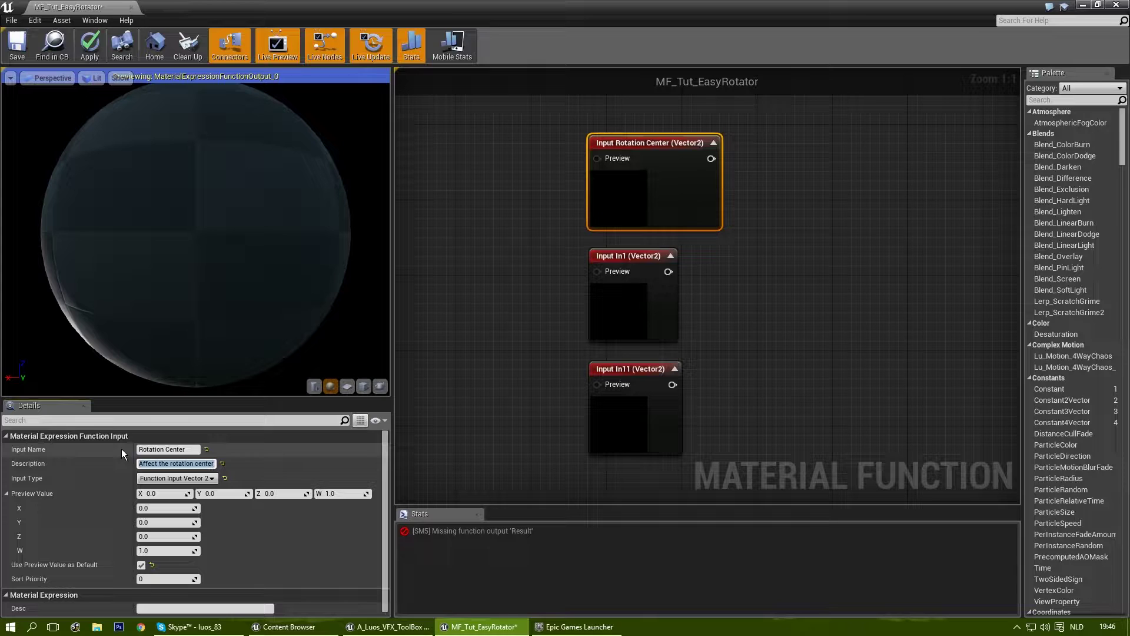
Set the Rotation Center input's preview value to X 0.5 and Y 0.5.
{"action": "left_click", "coordinate": [160, 510]}
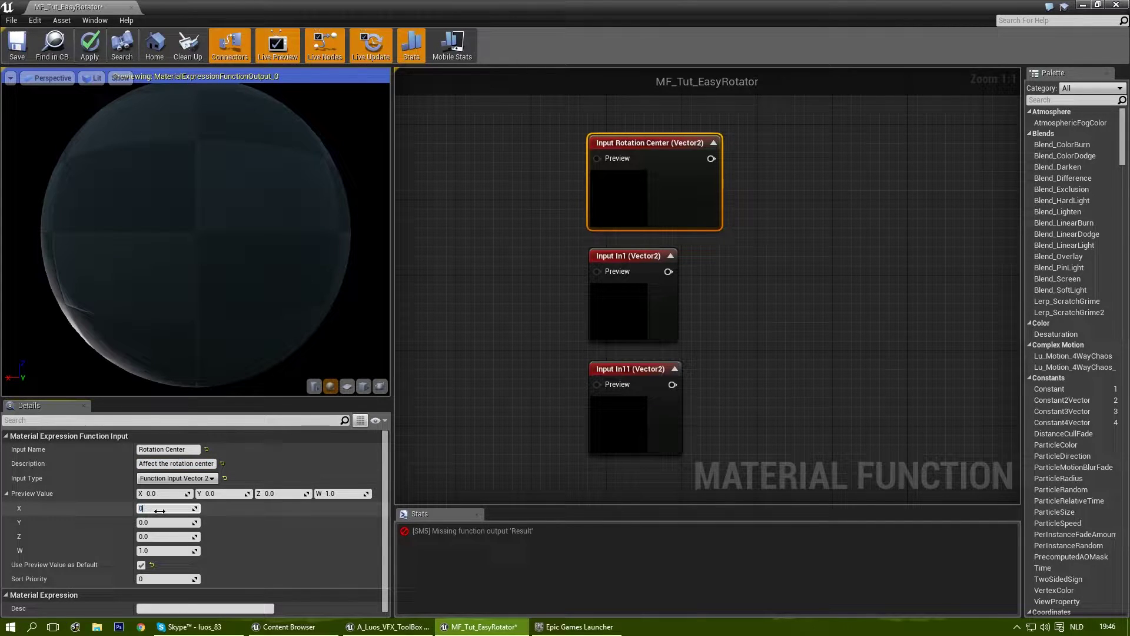
{"action": "type", "text": "0.5"}
{"action": "key", "text": "Tab"}
{"action": "type", "text": "0.5"}
{"action": "key", "text": "Return"}
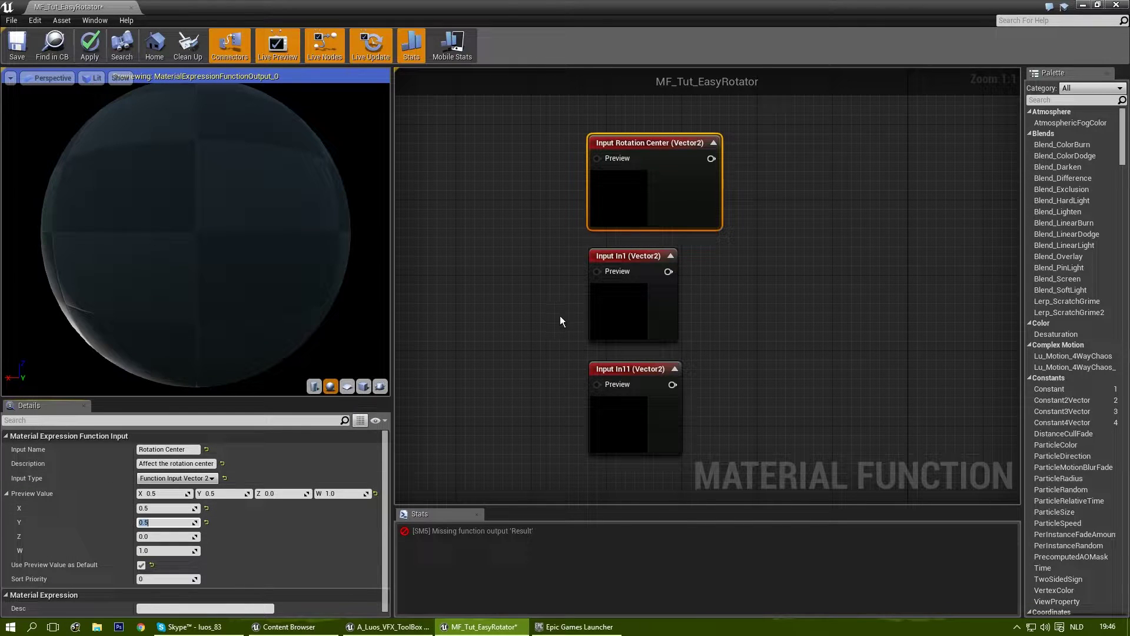
Rename the middle function input, In1, to UV.
{"action": "right_click_drag", "start_coordinate": [561, 316], "coordinate": [589, 264]}
{"action": "left_click", "coordinate": [589, 264]}
{"action": "right_click_drag", "start_coordinate": [724, 228], "coordinate": [685, 269]}
{"action": "left_click", "coordinate": [652, 239]}
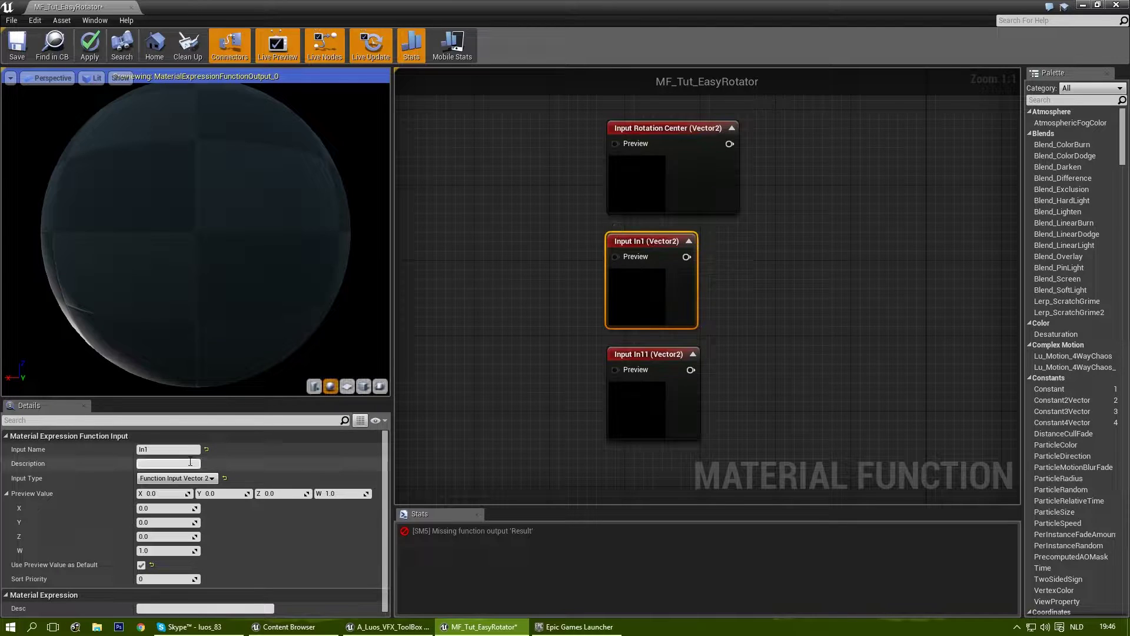
{"action": "left_click", "coordinate": [171, 451]}
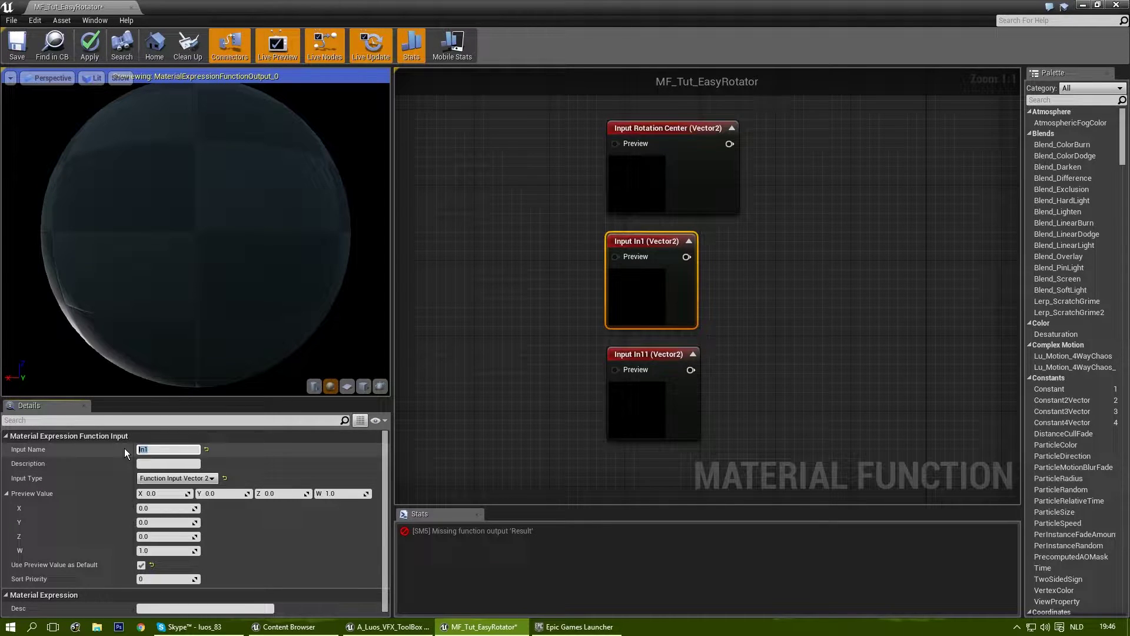
{"action": "key", "text": "Tab"}
Give the UV input the description "Use this to change the uv channel or the amount of tiling.".
{"action": "type", "text": "Change this f"}
{"action": "key", "text": "BackSpace"}
{"action": "key", "text": "BackSpace"}
{"action": "key", "text": "BackSpace"}
{"action": "key", "text": "BackSpace"}
{"action": "key", "text": "BackSpace"}
{"action": "key", "text": "BackSpace"}
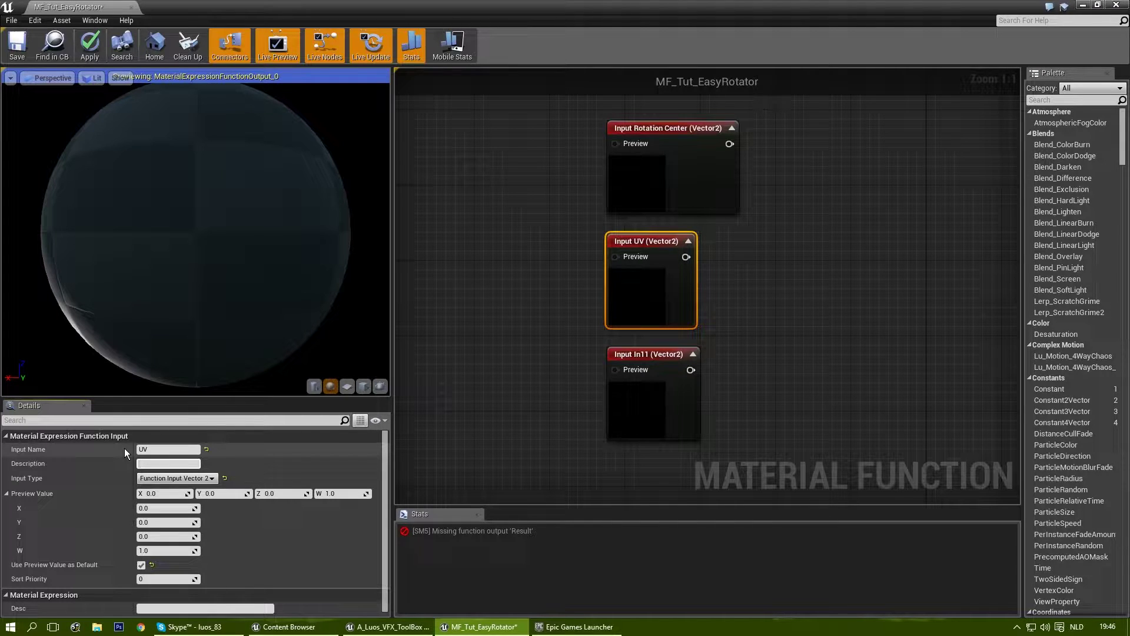
{"action": "type", "text": "nge this"}
{"action": "key", "text": "BackSpace"}
{"action": "key", "text": "BackSpace"}
{"action": "key", "text": "BackSpace"}
{"action": "key", "text": "BackSpace"}
{"action": "key", "text": "BackSpace"}
{"action": "key", "text": "BackSpace"}
{"action": "key", "text": "BackSpace"}
{"action": "key", "text": "BackSpace"}
{"action": "key", "text": "BackSpace"}
{"action": "key", "text": "BackSpace"}
{"action": "key", "text": "BackSpace"}
{"action": "key", "text": "BackSpace"}
{"action": "key", "text": "BackSpace"}
{"action": "type", "text": "Use this to change the uv channel"}
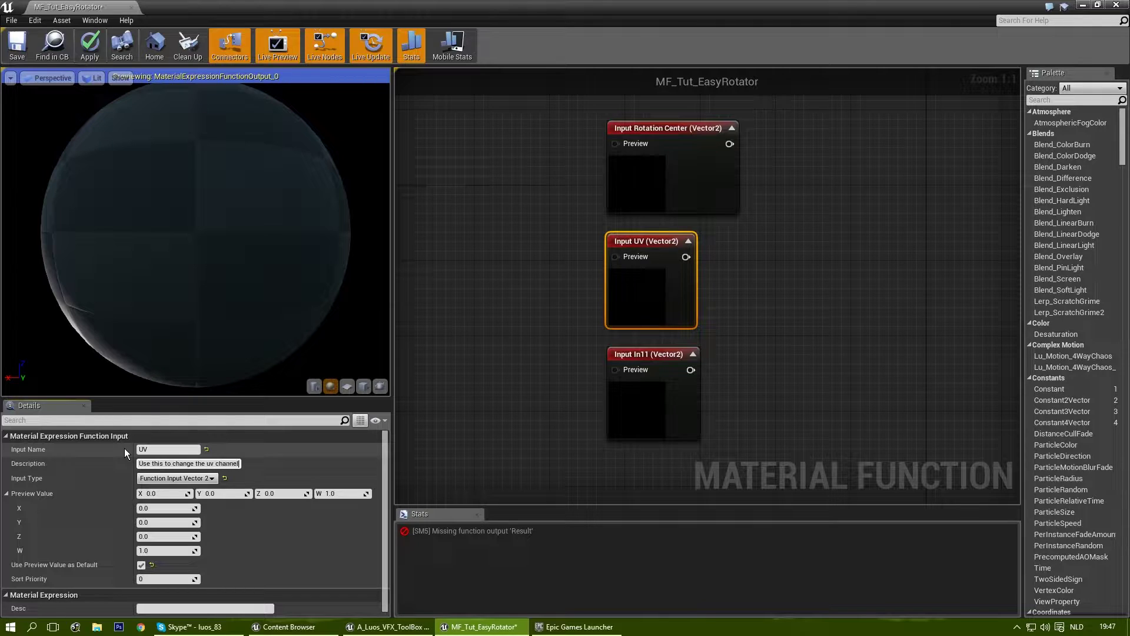
{"action": "type", "text": " or the amount of tiling."}
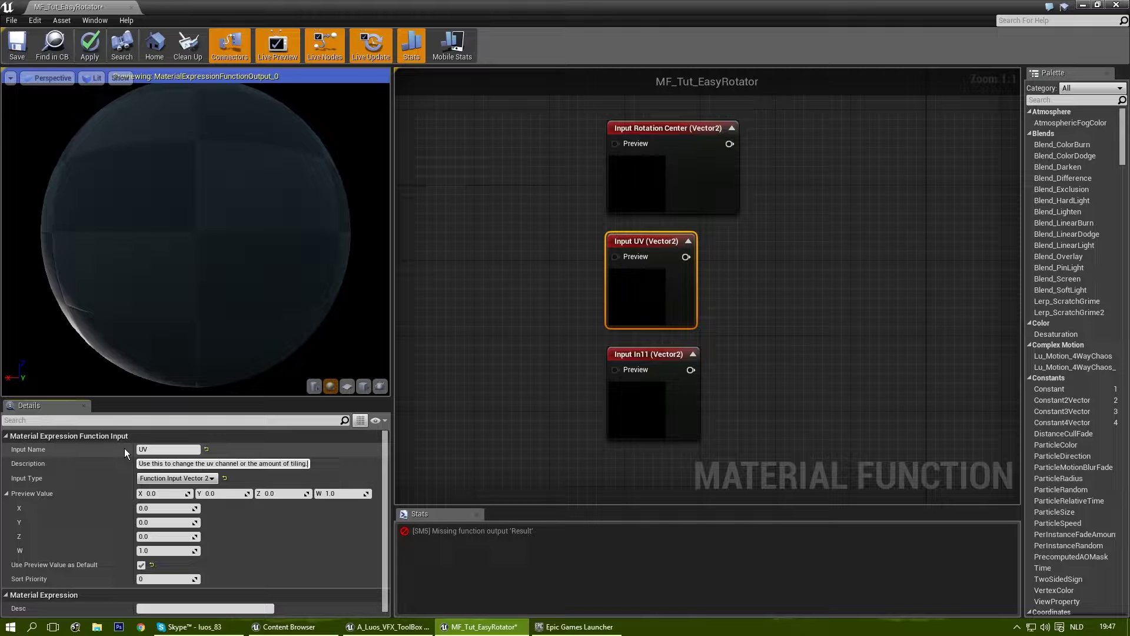
{"action": "key", "text": "Return"}
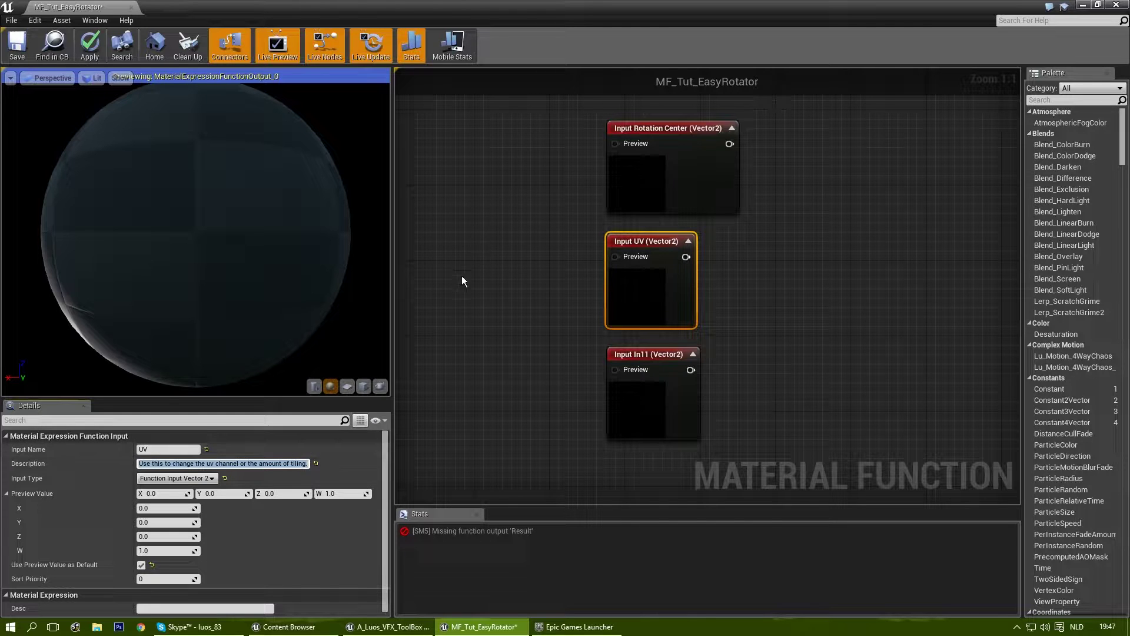
Name the lowest function input Rotation and give it the description "USes degrees 0 - 360".
{"action": "right_click_drag", "start_coordinate": [620, 357], "coordinate": [625, 306]}
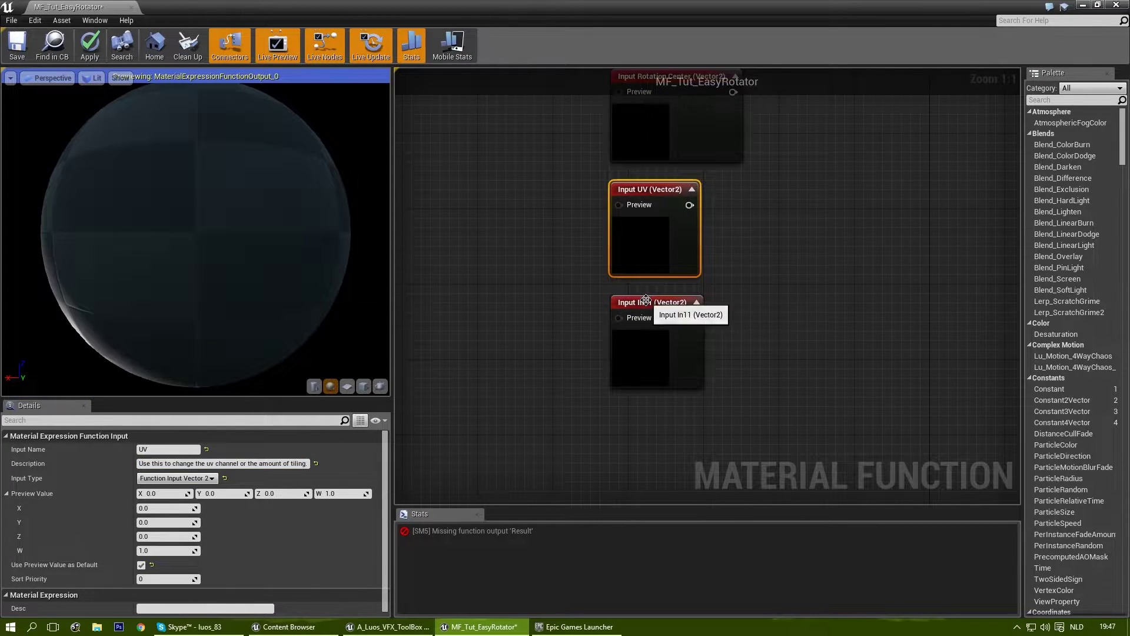
{"action": "left_click", "coordinate": [647, 300]}
{"action": "left_click", "coordinate": [161, 449]}
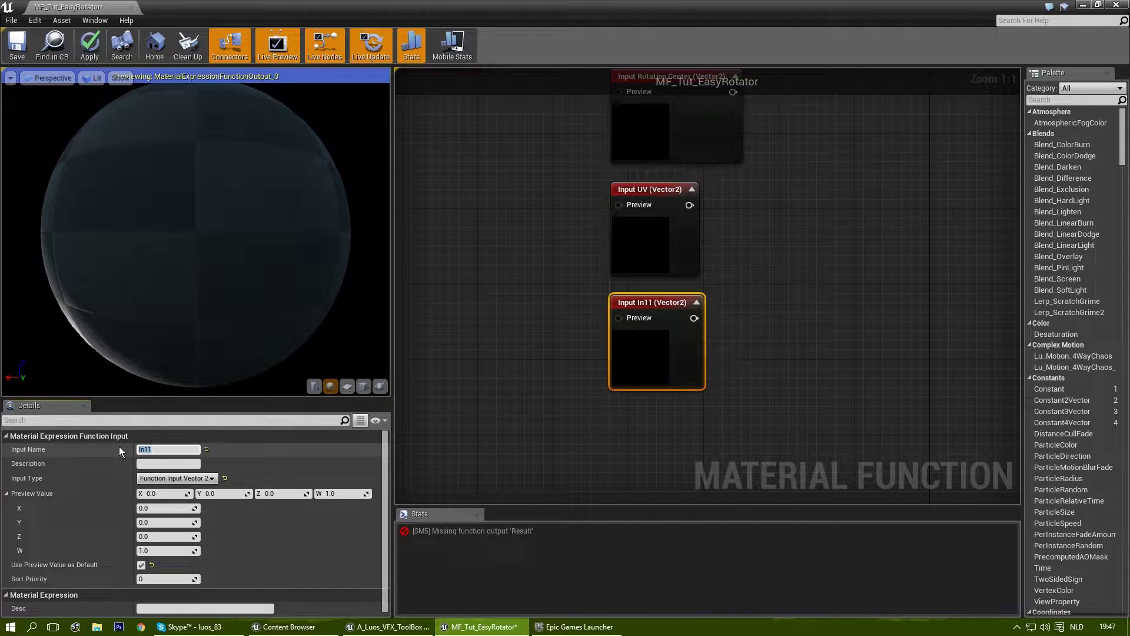
{"action": "type", "text": "Rotation"}
{"action": "key", "text": "Tab"}
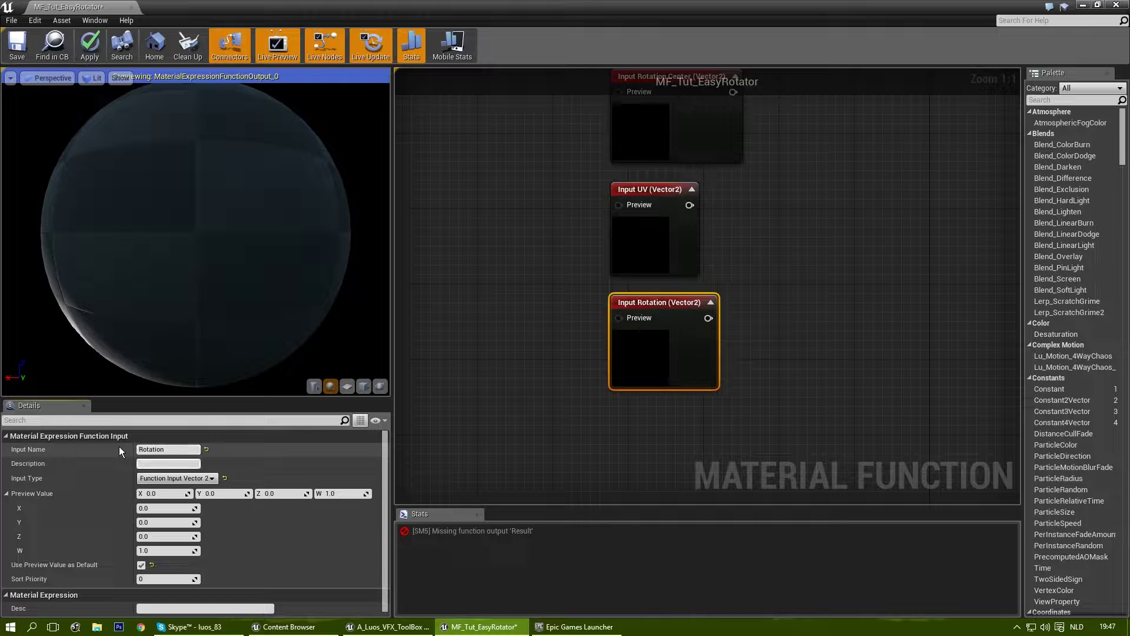
{"action": "type", "text": "USes degrees 0"}
{"action": "type", "text": "- 360"}
{"action": "key", "text": "Return"}
Save the MF_Tut_EasyRotator material function with its three function inputs.
{"action": "right_click_drag", "start_coordinate": [755, 299], "coordinate": [595, 362]}
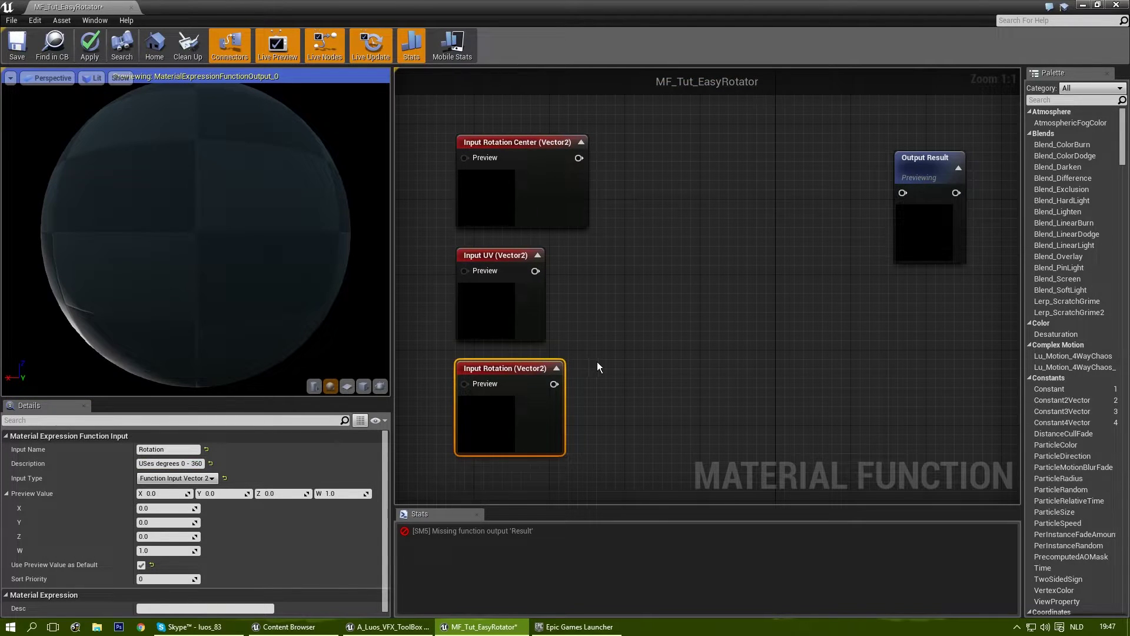
{"action": "left_click", "coordinate": [709, 296]}
{"action": "right_click_drag", "start_coordinate": [709, 295], "coordinate": [643, 322]}
{"action": "scroll", "coordinate": [594, 305], "scroll_direction": "down", "scroll_amount": 1}
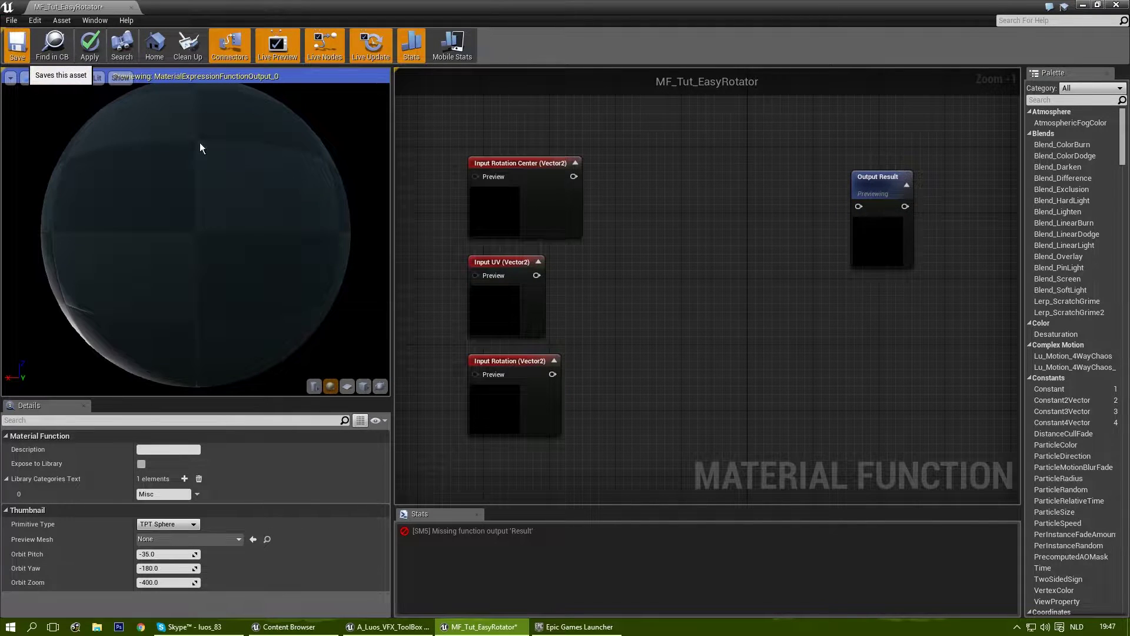
{"action": "left_click", "coordinate": [18, 42]}
{"action": "left_click", "coordinate": [747, 310]}
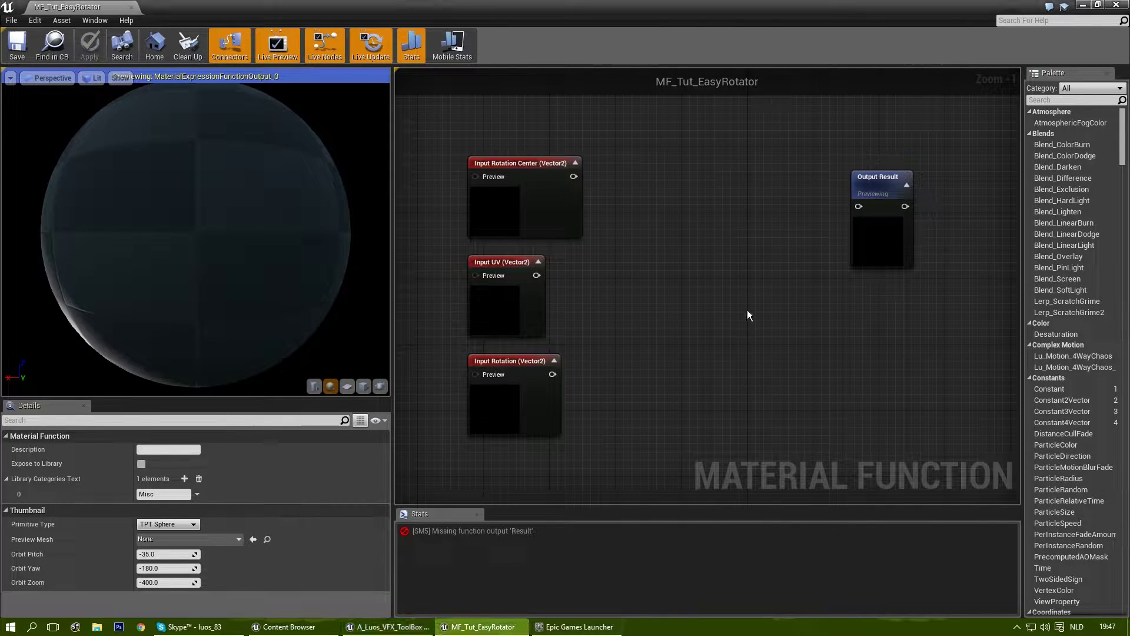
Create a new material named Tut_EasyRotateMat in the Matfunct folder of the Content Browser and open it for editing.
{"action": "key", "text": "ctrl+b"}
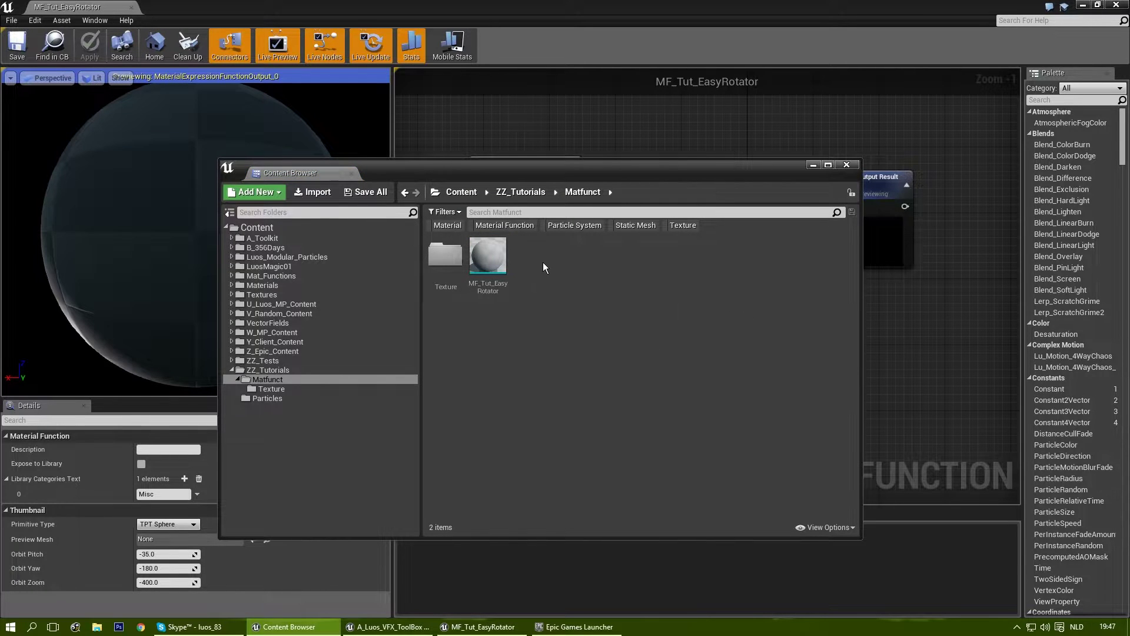
{"action": "right_click", "coordinate": [543, 263]}
{"action": "left_click", "coordinate": [602, 415]}
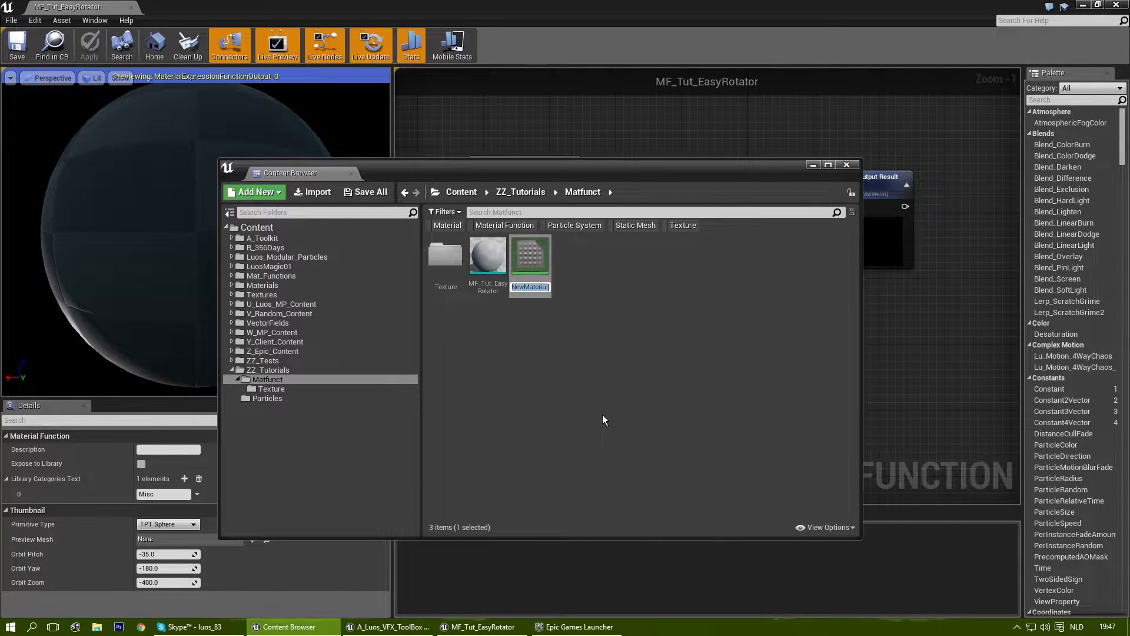
{"action": "type", "text": "Tut_EasyRotateMat"}
{"action": "key", "text": "Return"}
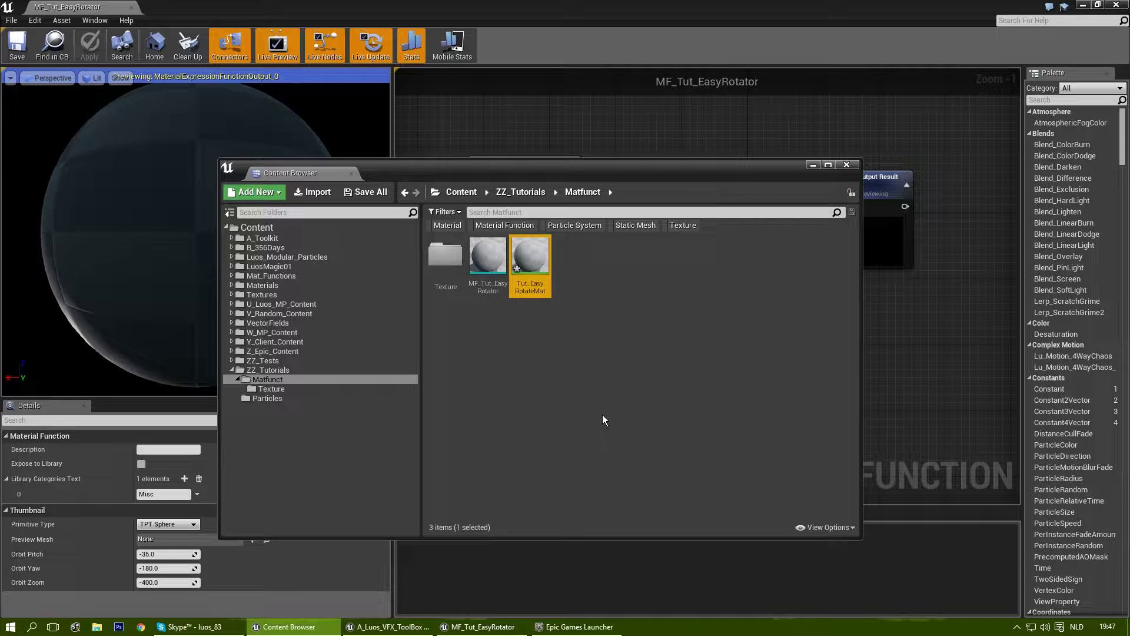
{"action": "double_click", "coordinate": [530, 259]}
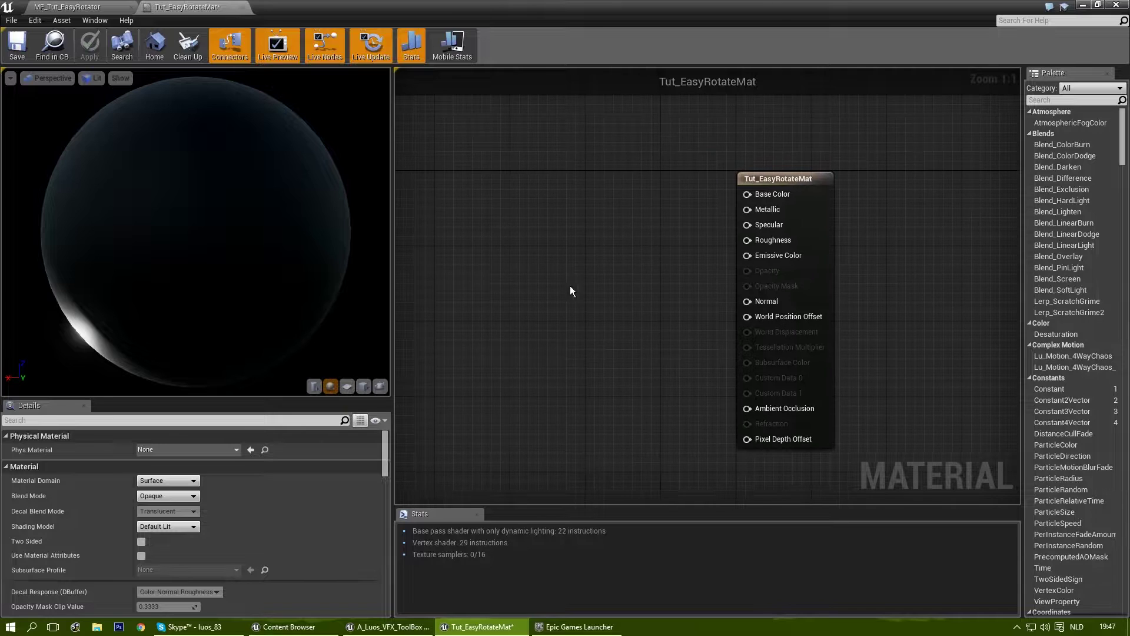
Close the Epic Games Launcher and place the MF_Tut_EasyRotator function from the Content Browser in the Tut_EasyRotateMat graph, ahead of the material node.
{"action": "key", "text": "ctrl+b"}
{"action": "right_click", "coordinate": [586, 625]}
{"action": "left_click", "coordinate": [581, 606]}
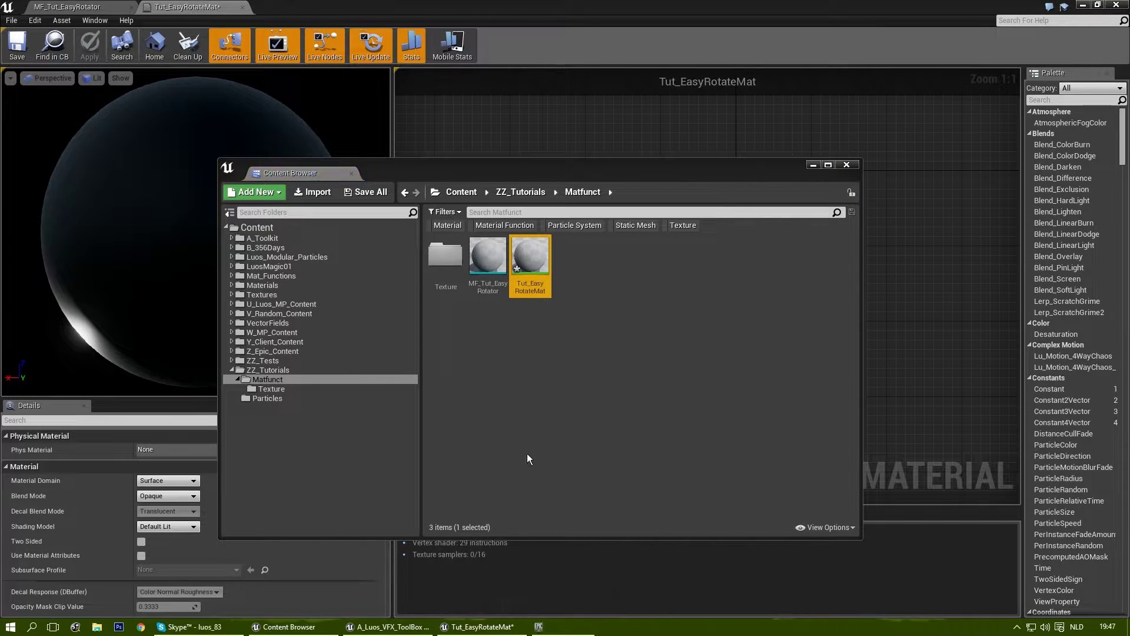
{"action": "left_click_drag", "start_coordinate": [563, 171], "coordinate": [508, 406]}
{"action": "left_click", "coordinate": [437, 500]}
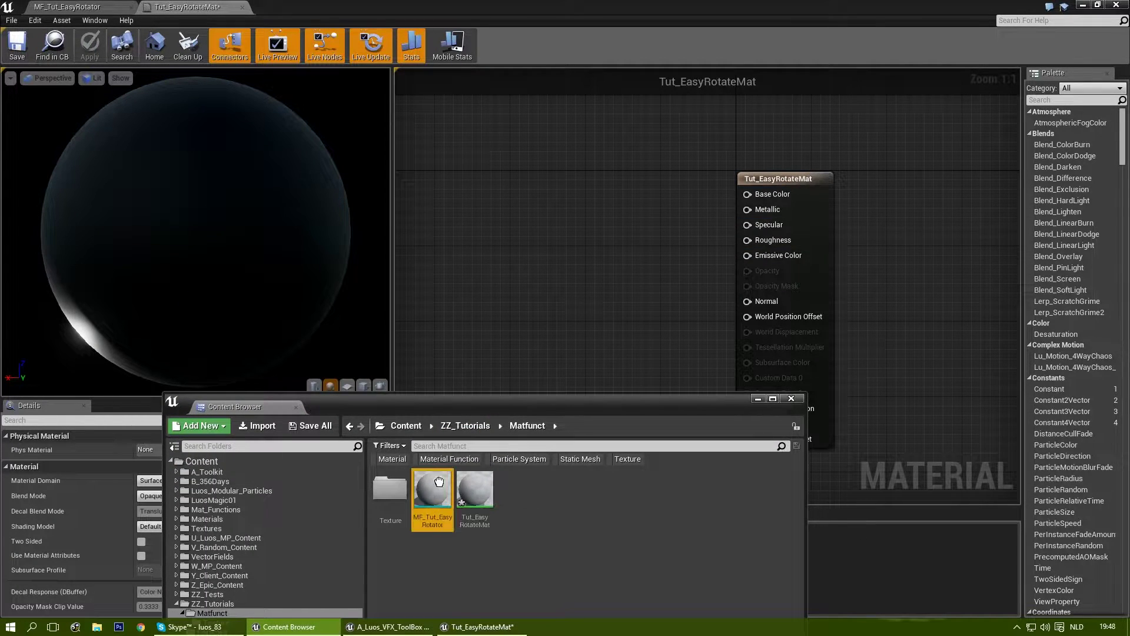
{"action": "left_click_drag", "start_coordinate": [436, 503], "coordinate": [499, 275]}
{"action": "left_click_drag", "start_coordinate": [756, 402], "coordinate": [692, 393]}
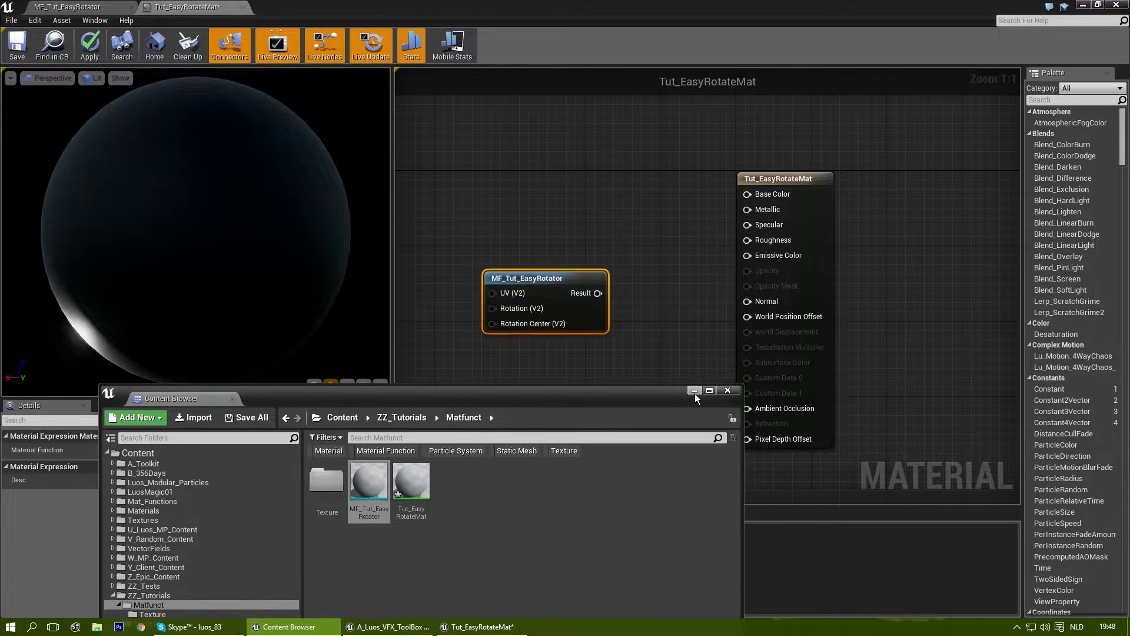
{"action": "left_click", "coordinate": [694, 391]}
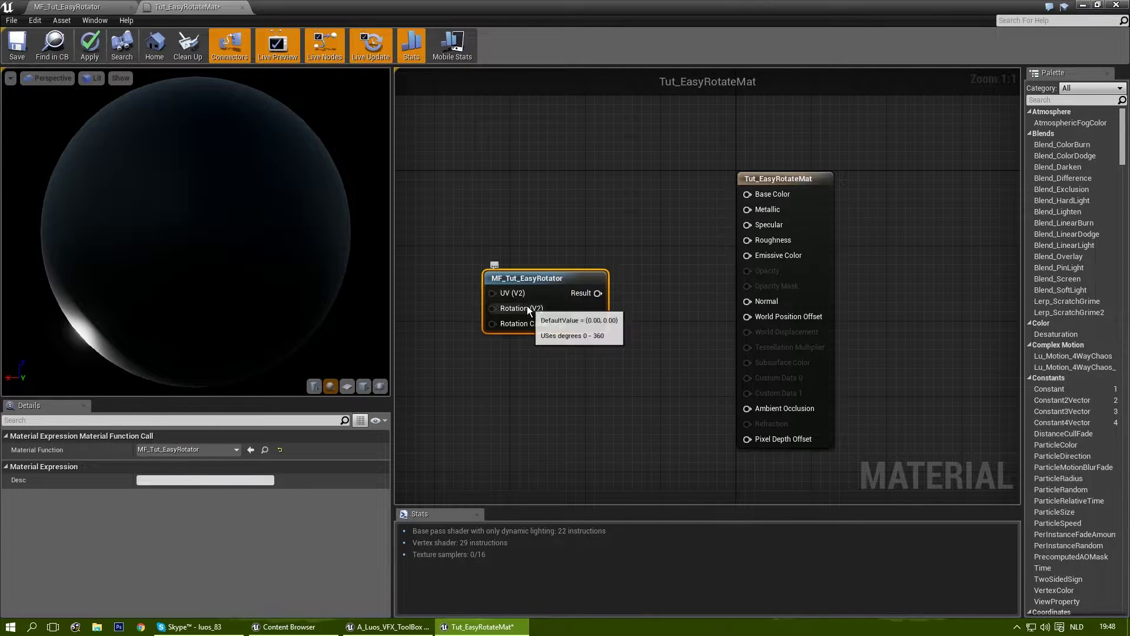
{"action": "left_click_drag", "start_coordinate": [530, 284], "coordinate": [557, 289]}
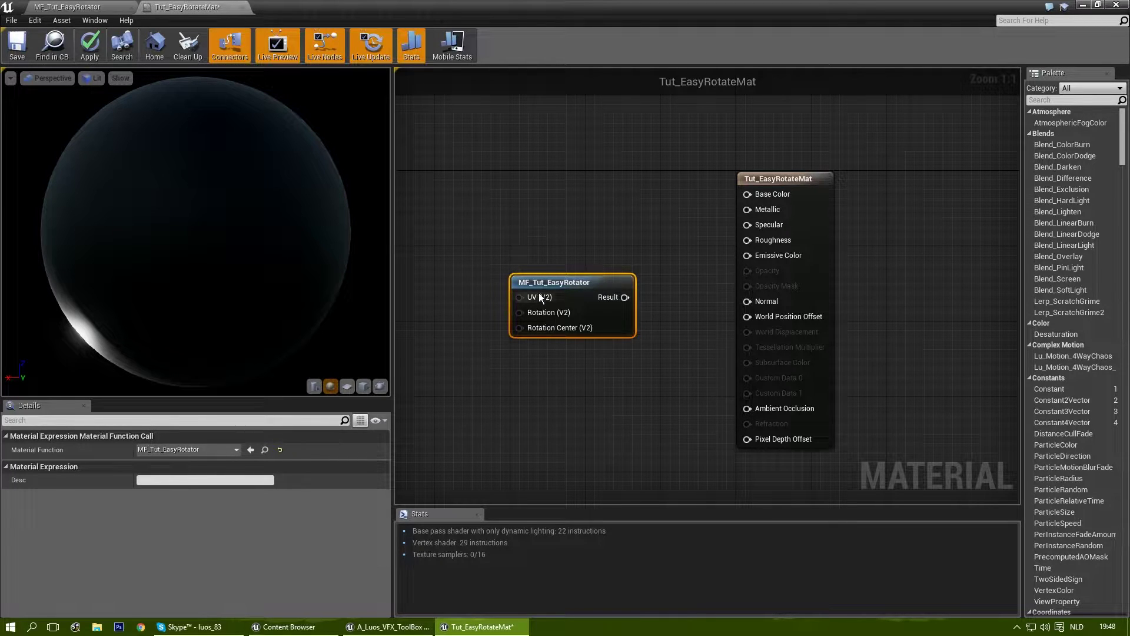
Return to the MF_Tut_EasyRotator function and change the Sort Priority of its Rotation input.
{"action": "left_click", "coordinate": [94, 3]}
{"action": "left_click", "coordinate": [540, 167]}
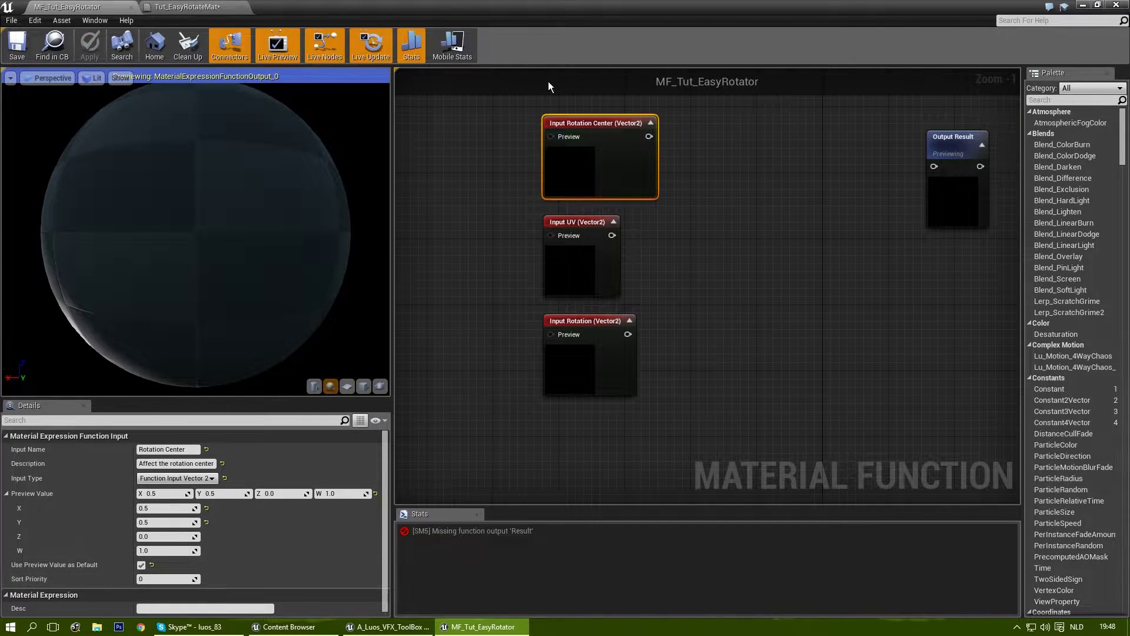
{"action": "right_click_drag", "start_coordinate": [718, 309], "coordinate": [746, 367]}
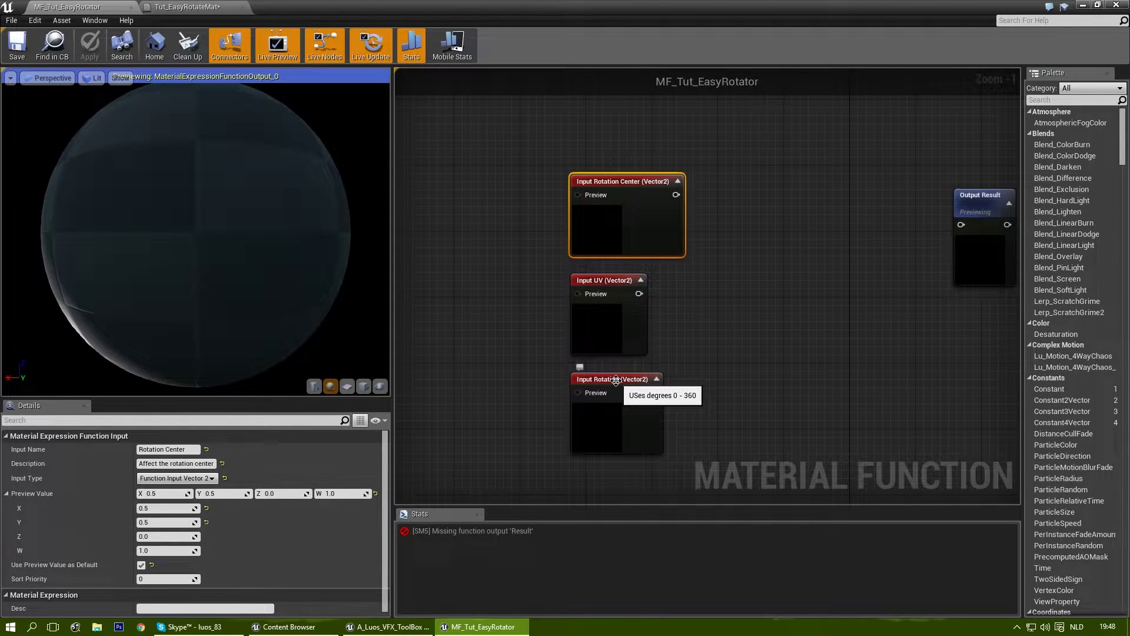
{"action": "left_click_drag", "start_coordinate": [616, 381], "coordinate": [609, 384]}
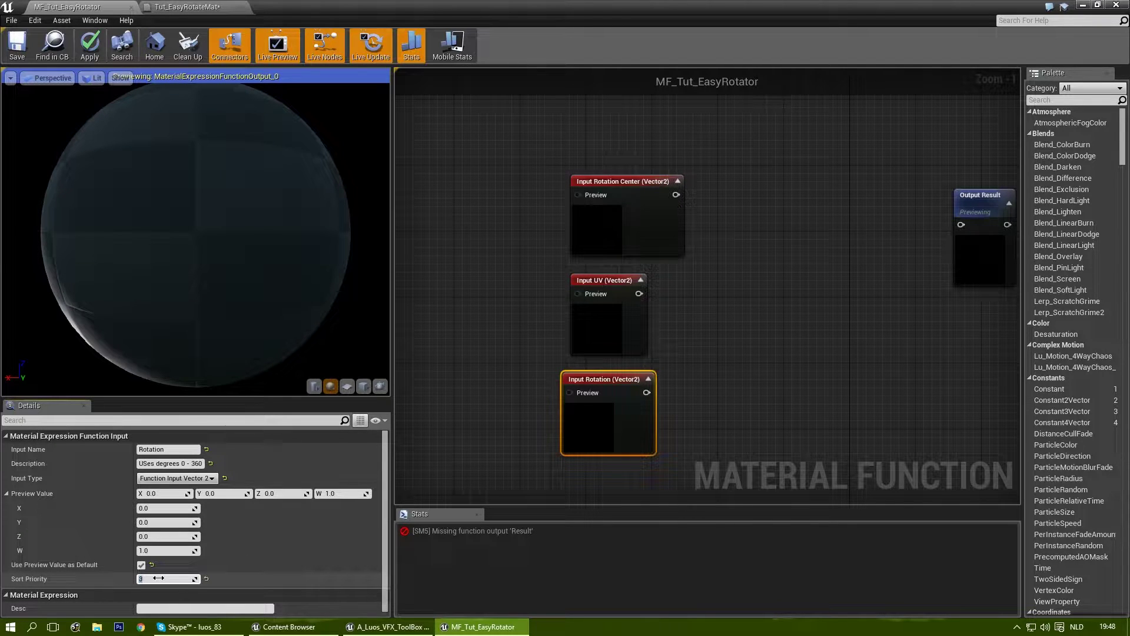
Set the Rotation Center input's Sort Priority to 2 and save the function before returning to Tut_EasyRotateMat.
{"action": "left_click_drag", "start_coordinate": [600, 280], "coordinate": [592, 281]}
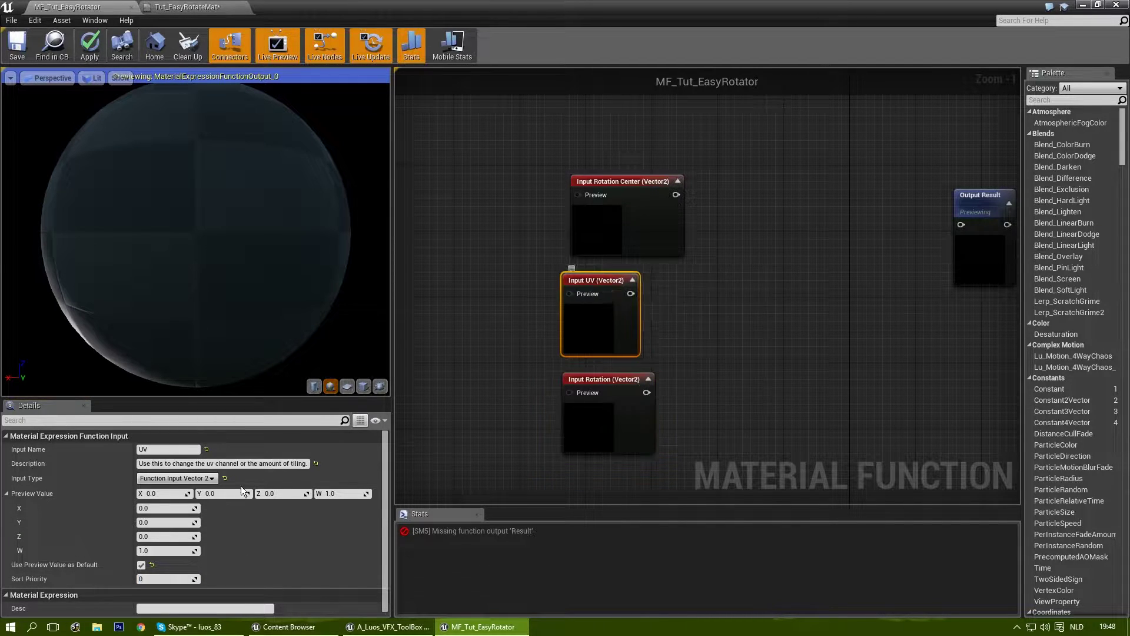
{"action": "left_click", "coordinate": [629, 180]}
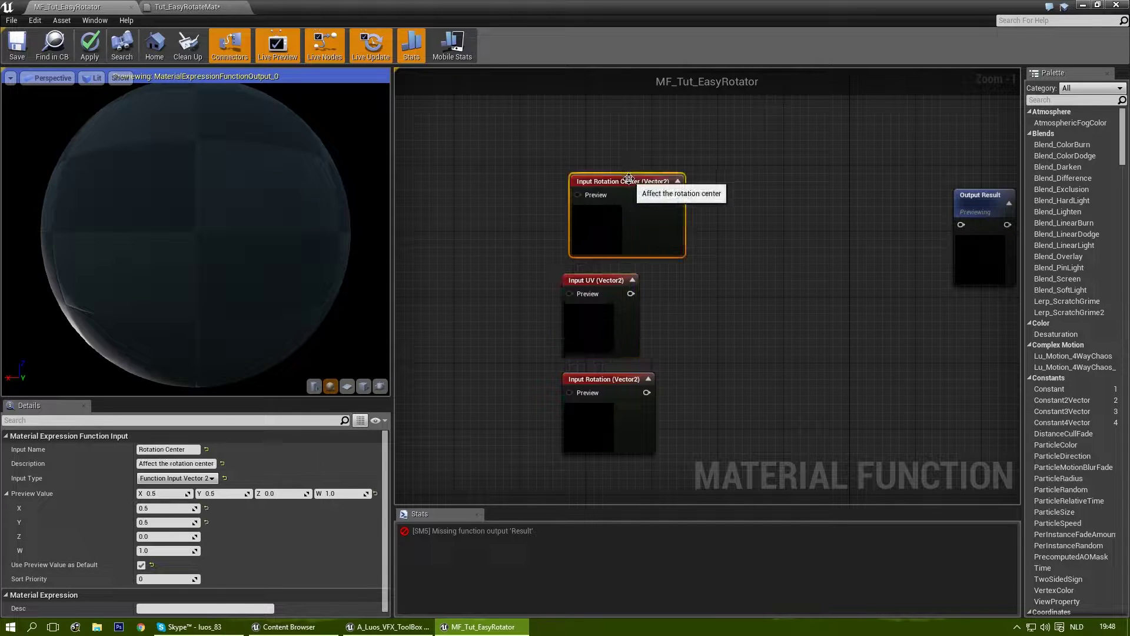
{"action": "left_click", "coordinate": [164, 579]}
{"action": "type", "text": "2"}
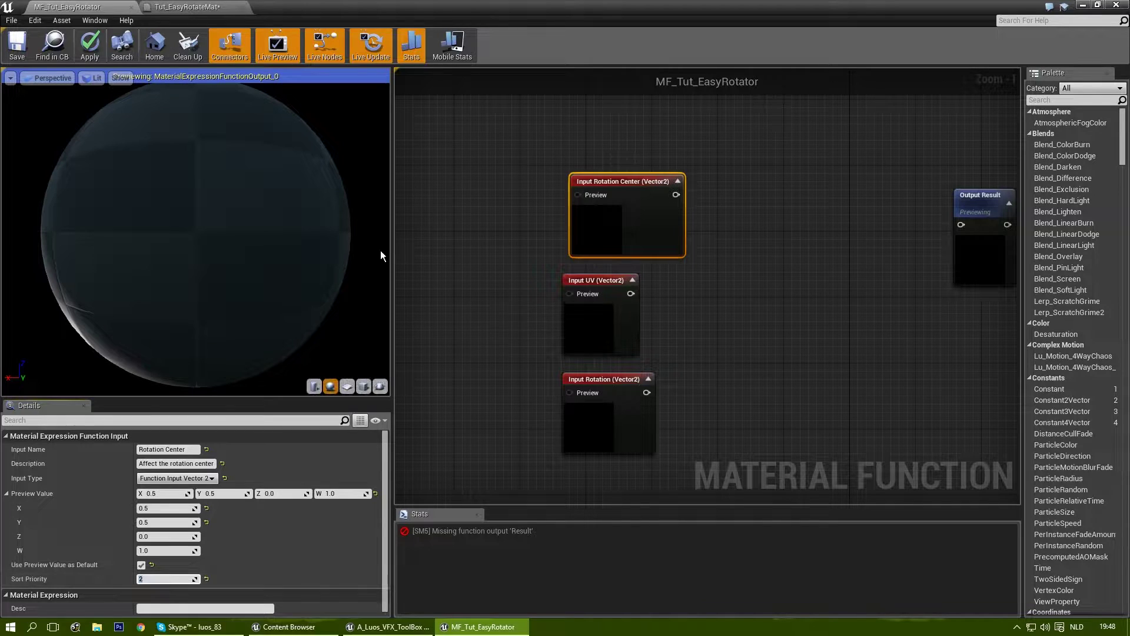
{"action": "left_click", "coordinate": [16, 51]}
{"action": "left_click", "coordinate": [194, 7]}
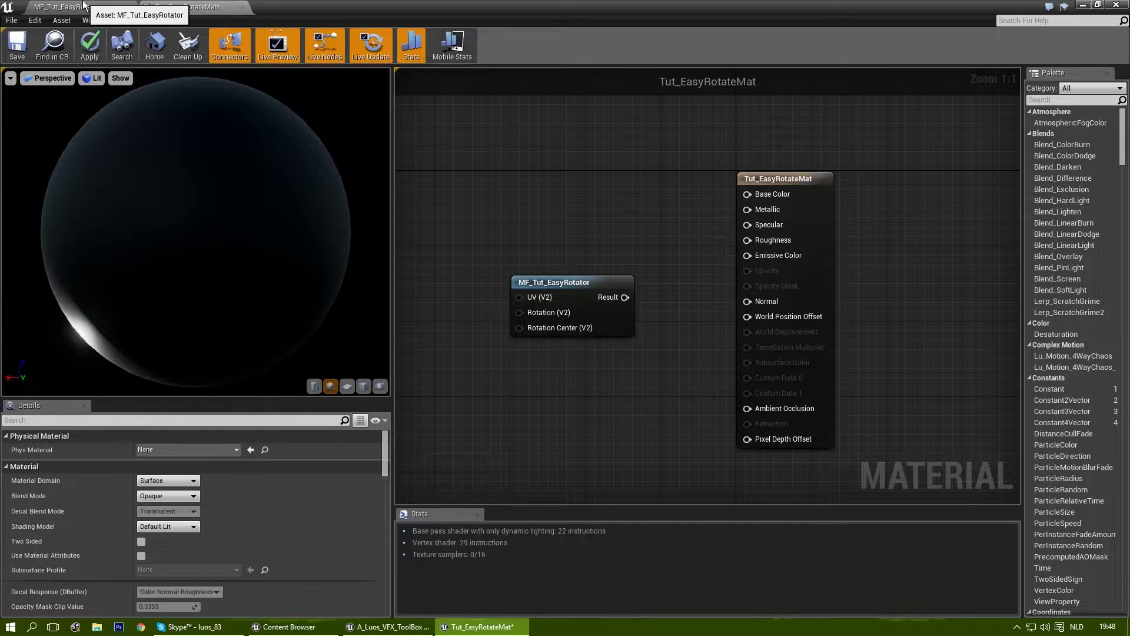
Save the MF_Tut_EasyRotator function and the Tut_EasyRotateMat material to refresh the function node's inputs, and shift that node slightly up.
{"action": "left_click", "coordinate": [83, 5]}
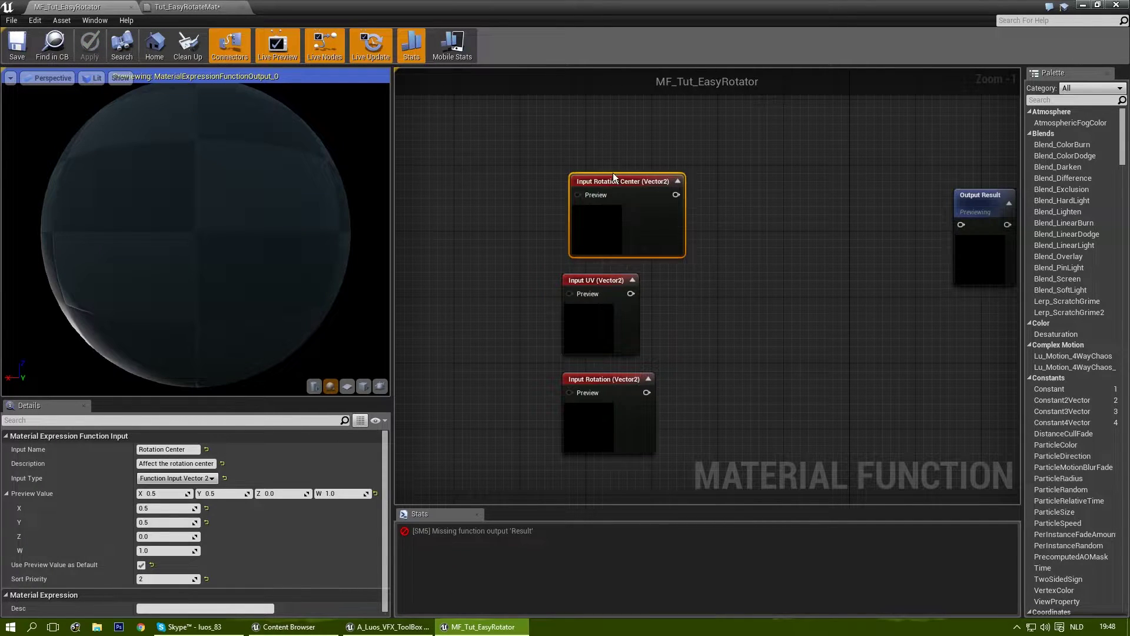
{"action": "left_click", "coordinate": [17, 44]}
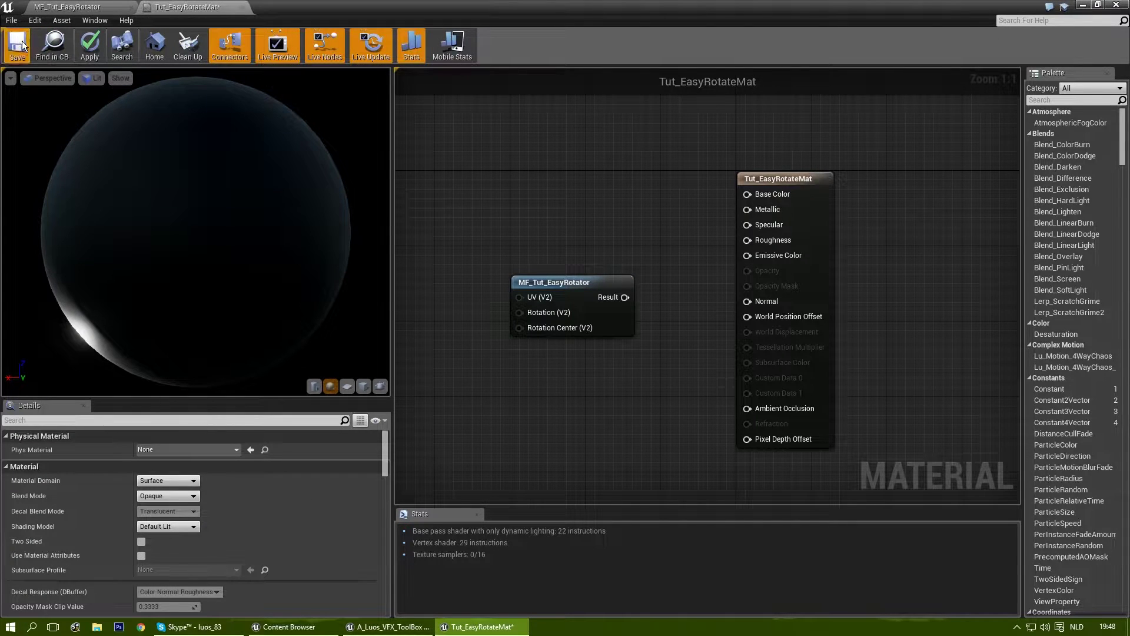
{"action": "left_click", "coordinate": [18, 45]}
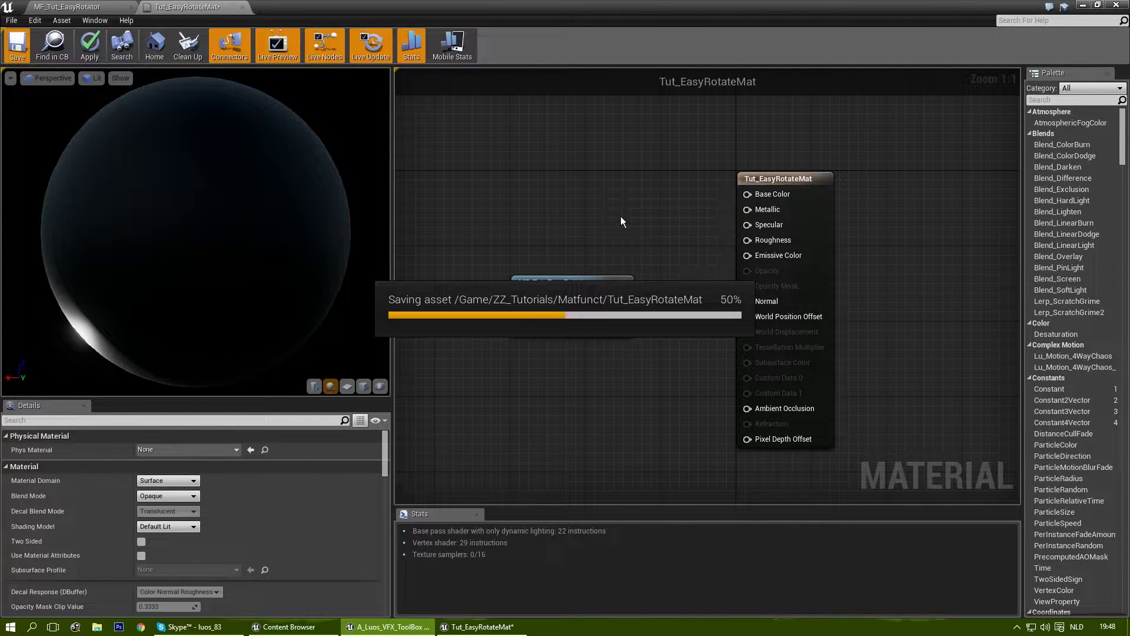
{"action": "left_click_drag", "start_coordinate": [573, 281], "coordinate": [564, 262]}
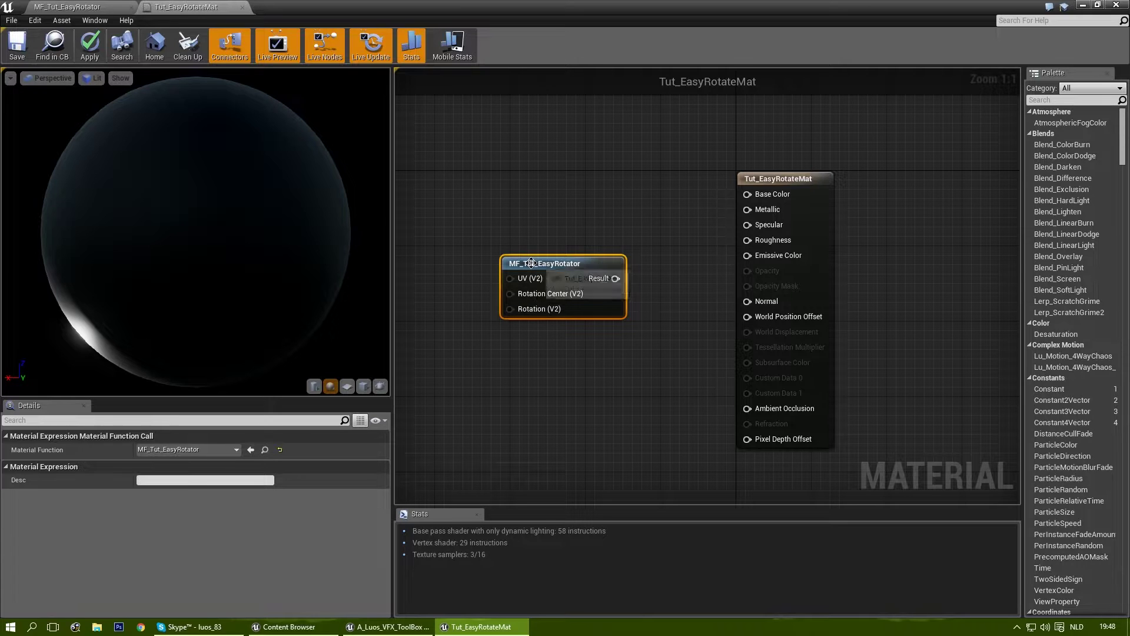
Return to MF_Tut_EasyRotator, check the Sort Priority of its three inputs, and align the UV node beneath the Rotation Center node.
{"action": "left_click", "coordinate": [68, 7]}
{"action": "right_click_drag", "start_coordinate": [732, 318], "coordinate": [694, 280]}
{"action": "left_click", "coordinate": [609, 350]}
{"action": "left_click", "coordinate": [171, 577]}
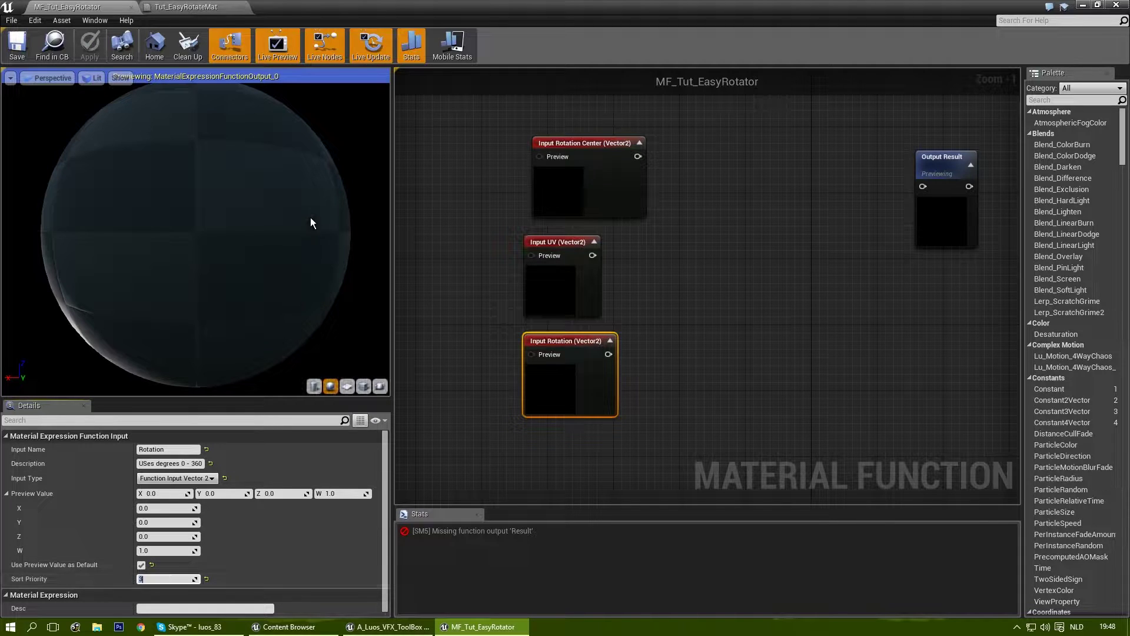
{"action": "left_click", "coordinate": [559, 246]}
{"action": "left_click", "coordinate": [600, 145]}
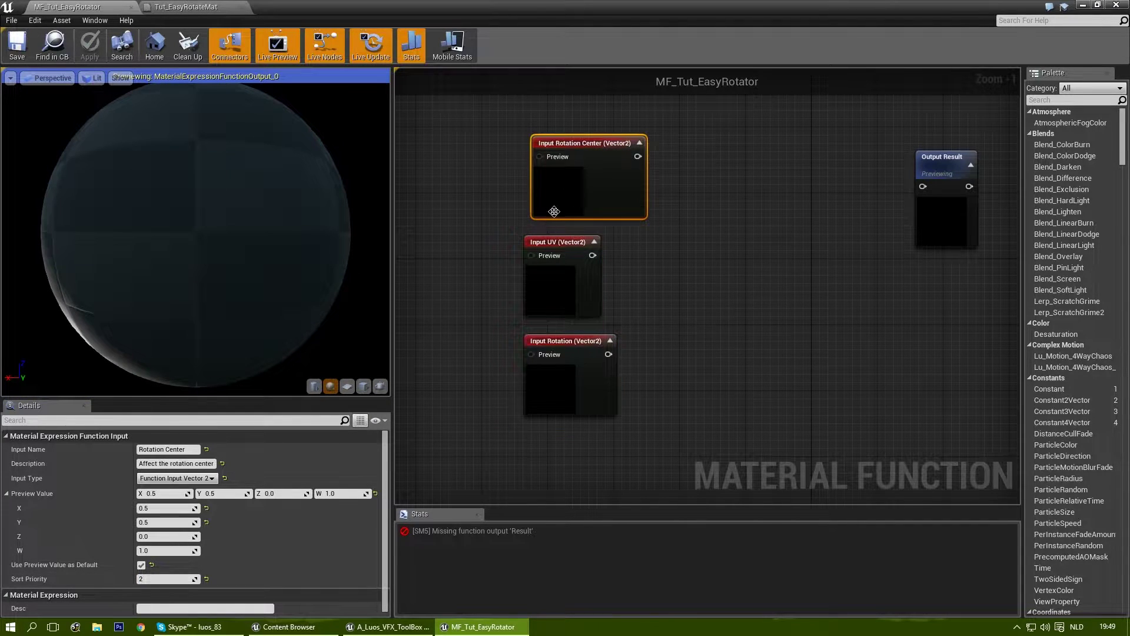
{"action": "left_click", "coordinate": [563, 260]}
{"action": "left_click_drag", "start_coordinate": [568, 239], "coordinate": [579, 239]}
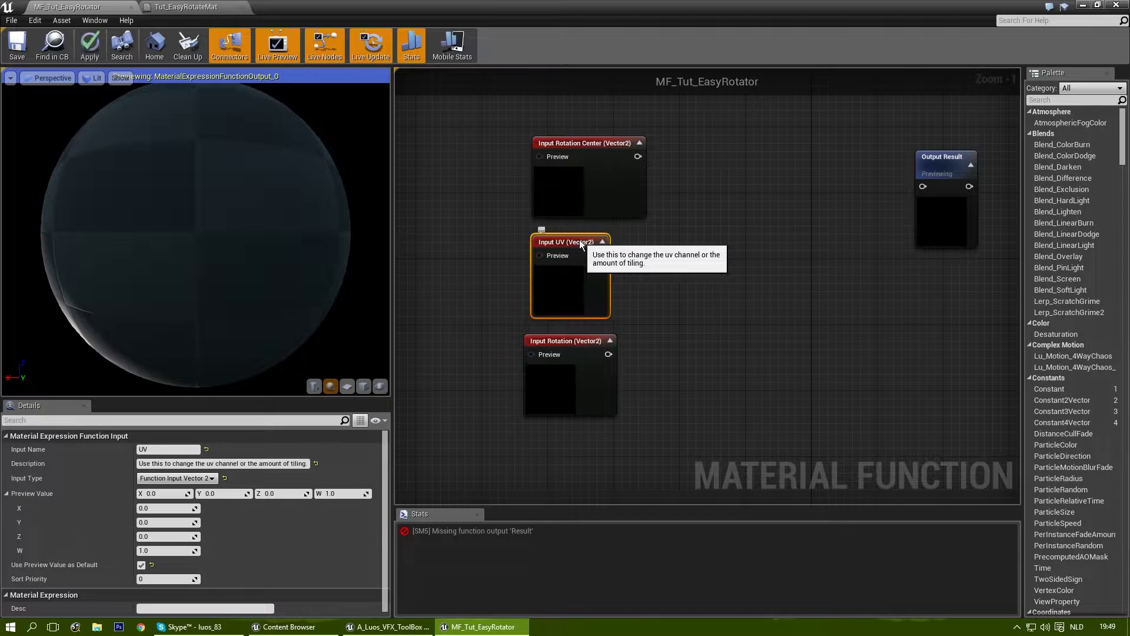
Set the Rotation input's Sort Priority to -1, then save the function and the Tut_EasyRotateMat material.
{"action": "left_click", "coordinate": [564, 337]}
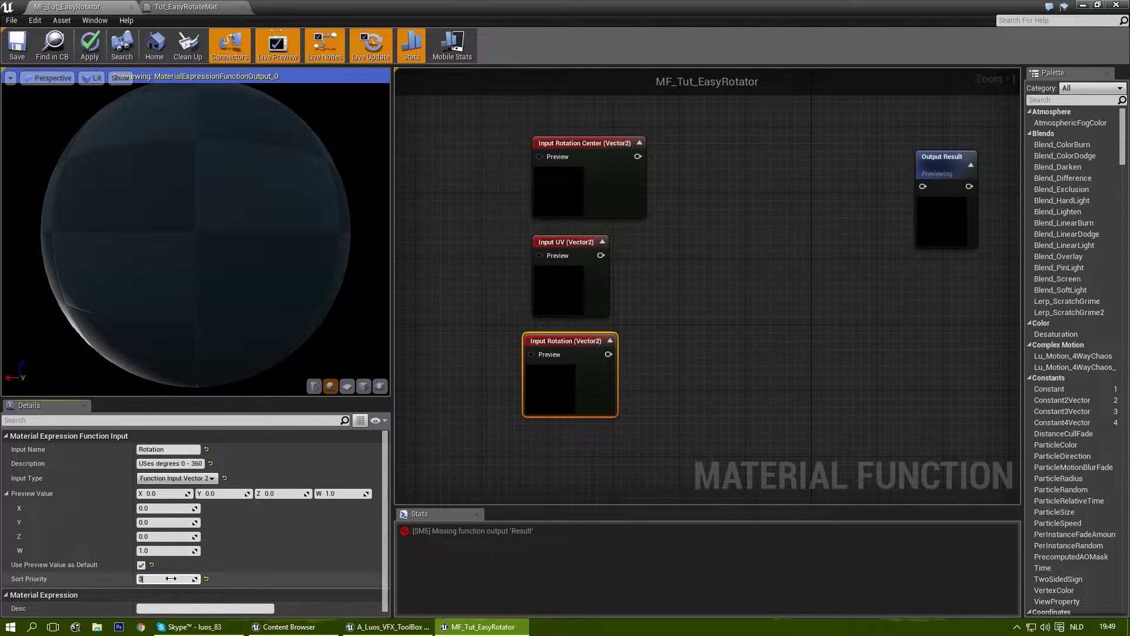
{"action": "type", "text": "-1"}
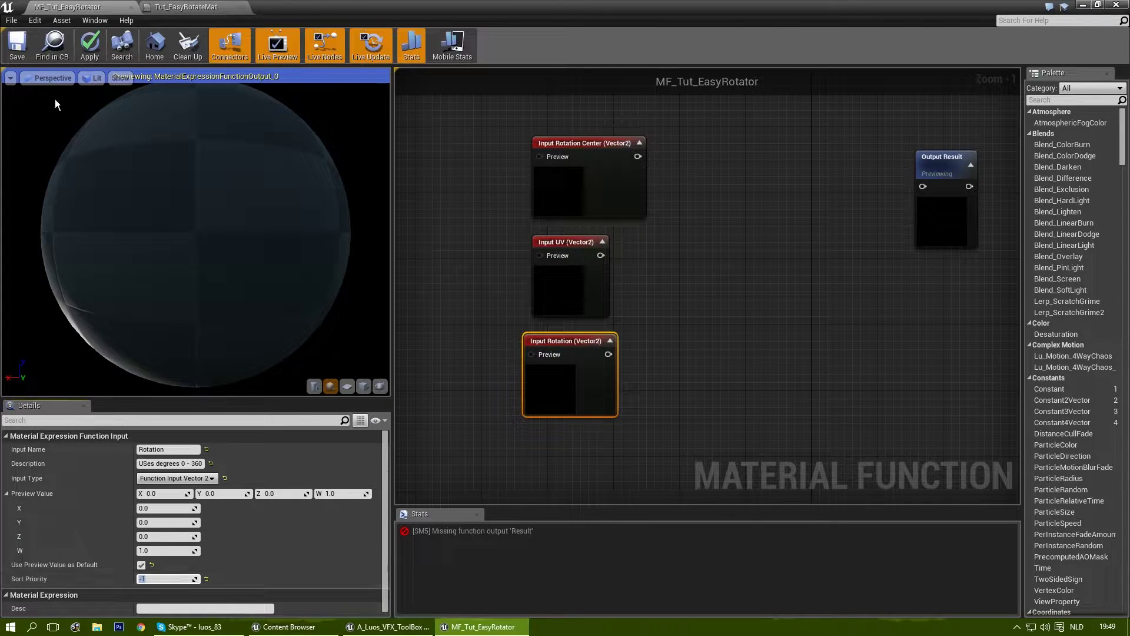
{"action": "left_click", "coordinate": [17, 46]}
{"action": "left_click", "coordinate": [186, 6]}
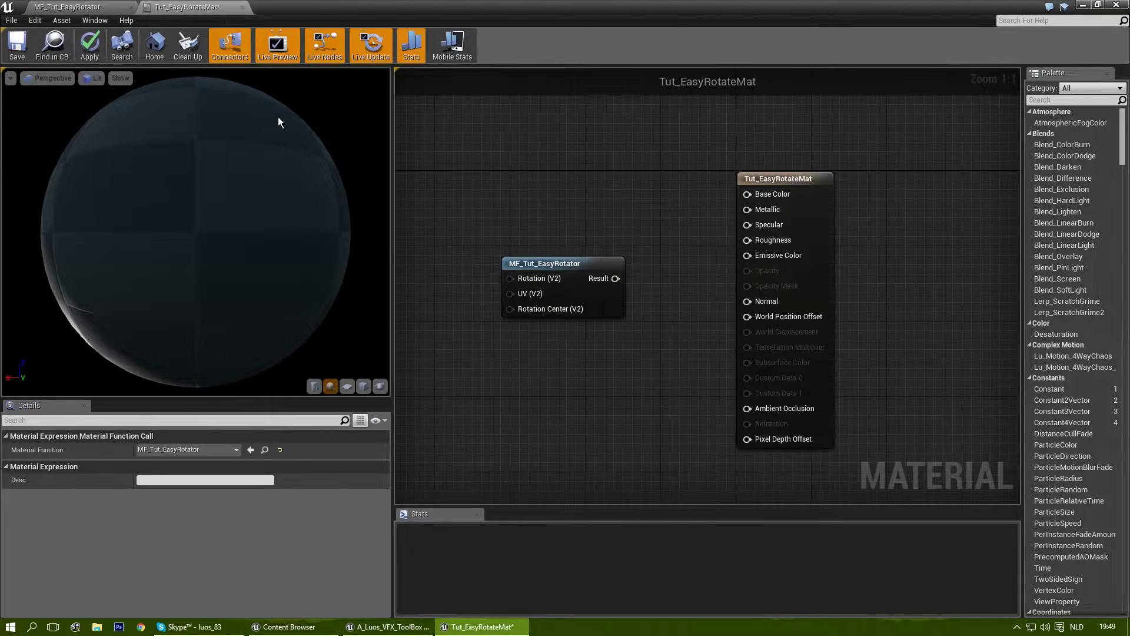
{"action": "left_click", "coordinate": [17, 45]}
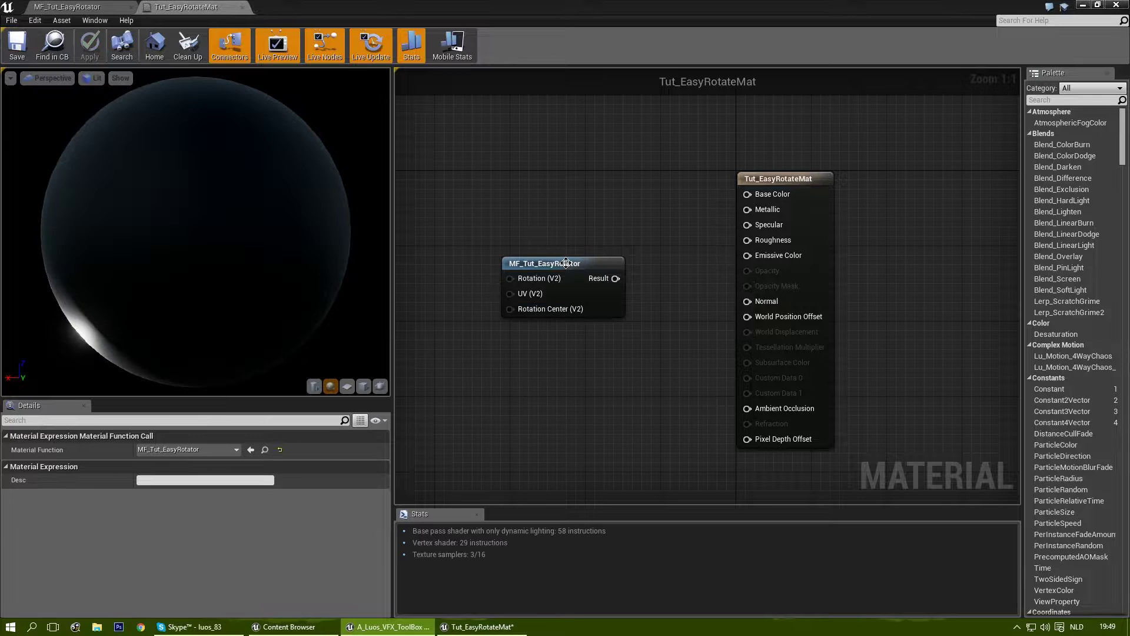
Reopen MF_Tut_EasyRotator, move the Rotation node slightly up, set its Sort Priority to 3, and save the function.
{"action": "double_click", "coordinate": [548, 289]}
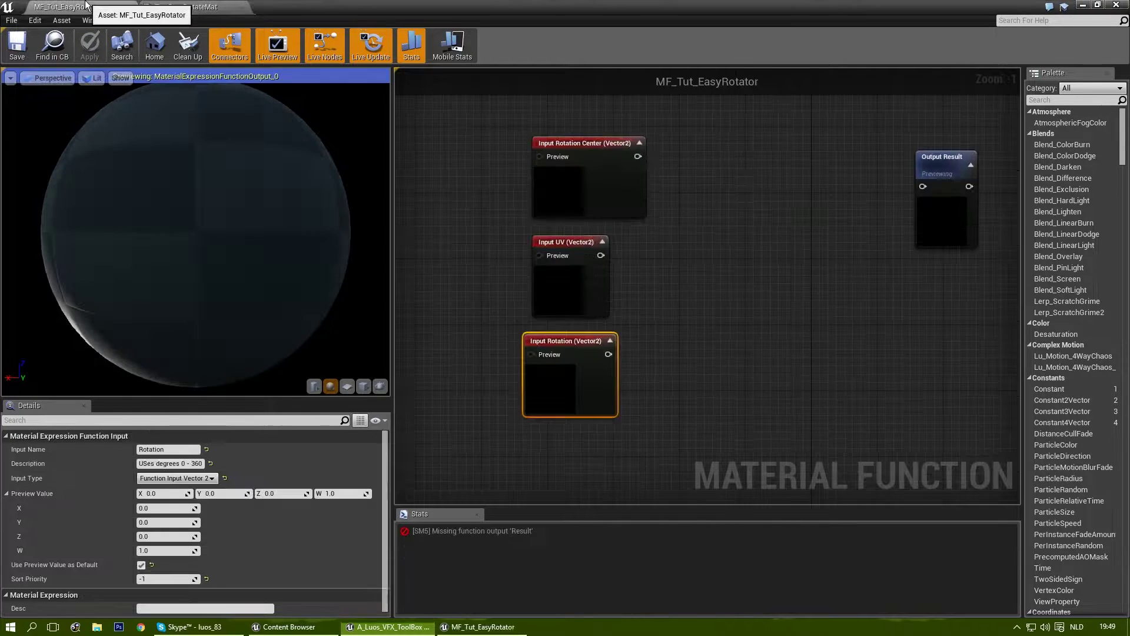
{"action": "left_click_drag", "start_coordinate": [567, 351], "coordinate": [567, 342]}
{"action": "left_click", "coordinate": [157, 580]}
{"action": "type", "text": "3"}
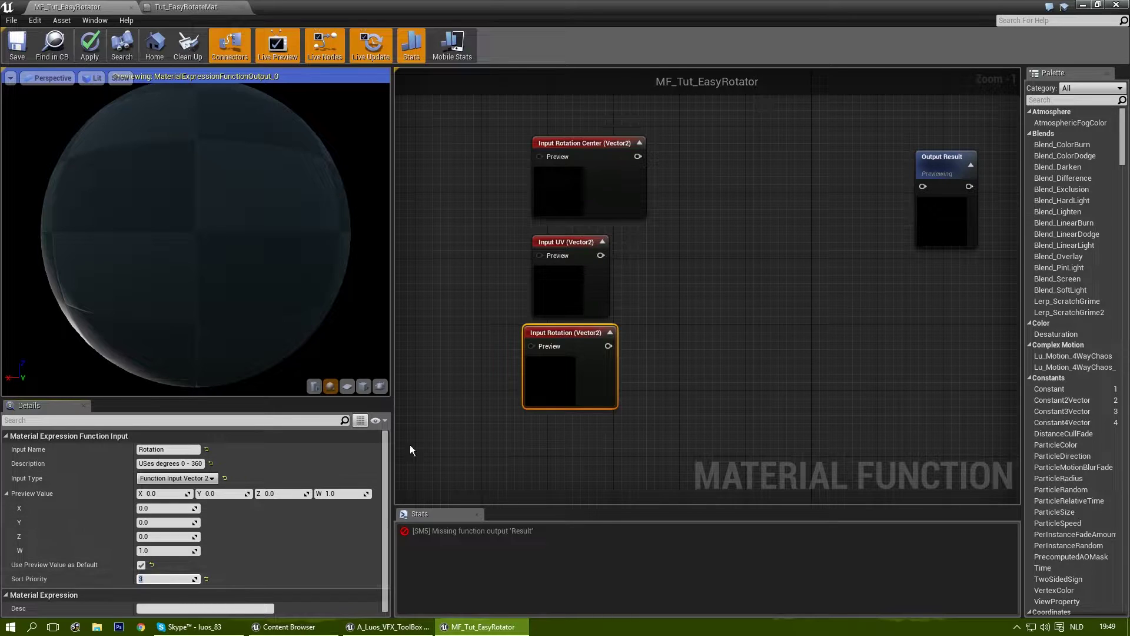
{"action": "left_click", "coordinate": [404, 449]}
{"action": "left_click", "coordinate": [22, 42]}
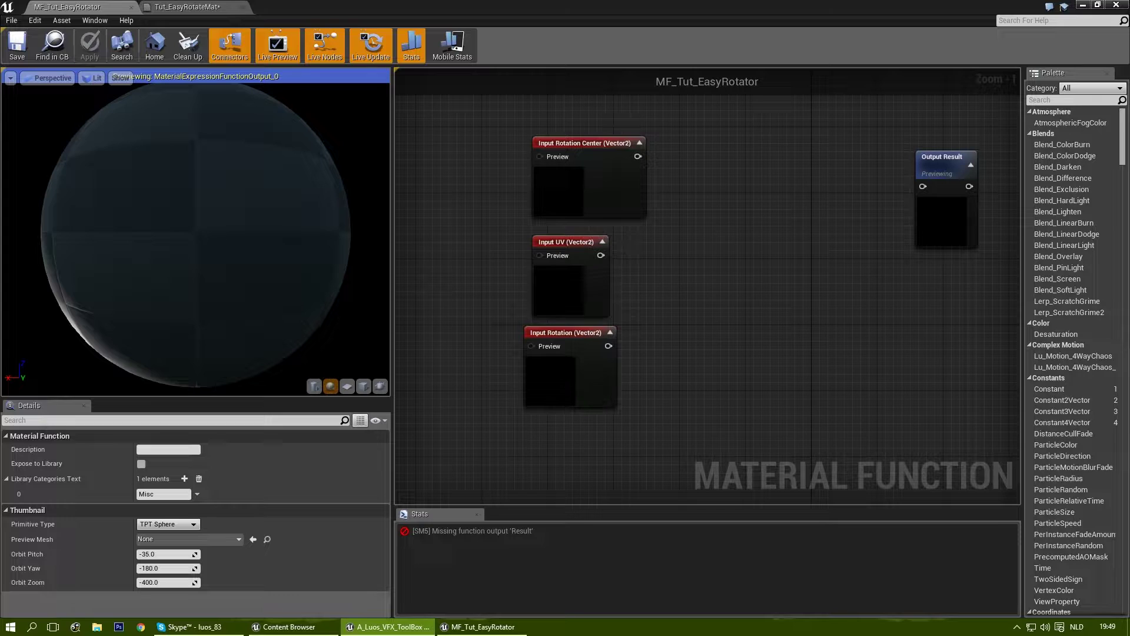
Move the three input nodes together farther away from the Output Result node to make room for the function's logic.
{"action": "right_click", "coordinate": [596, 300]}
{"action": "scroll", "coordinate": [594, 302], "scroll_direction": "down", "scroll_amount": 4}
{"action": "right_click_drag", "start_coordinate": [518, 299], "coordinate": [642, 335]}
{"action": "left_click_drag", "start_coordinate": [627, 249], "coordinate": [490, 358]}
{"action": "left_click", "coordinate": [634, 239]}
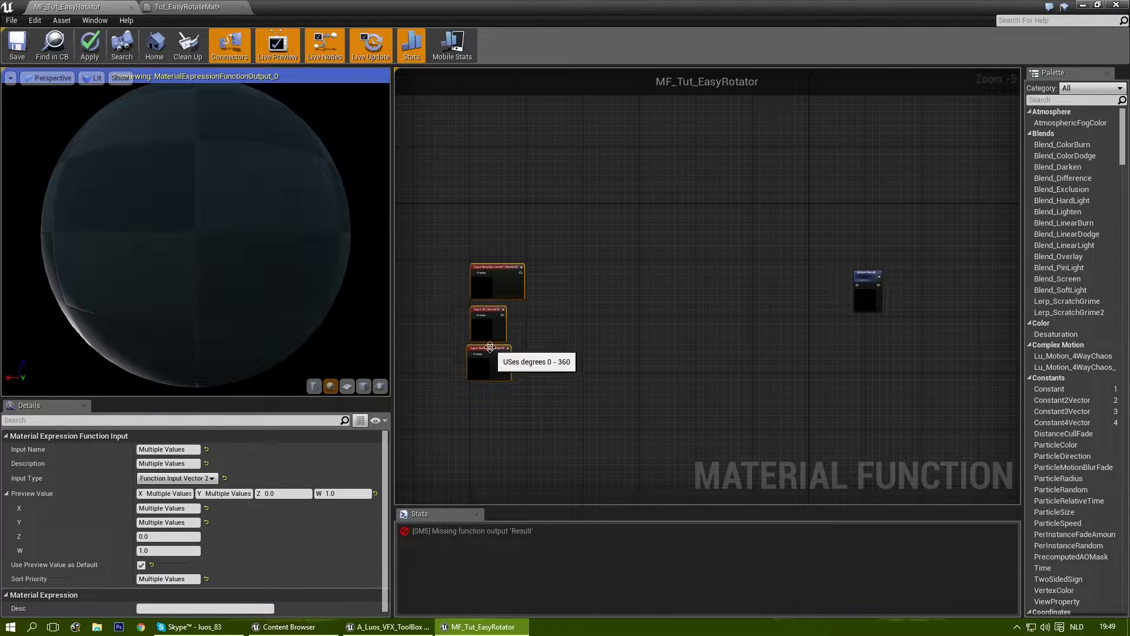
{"action": "left_click", "coordinate": [539, 286]}
Place an Add node just before the Output Result node and connect its output to the result.
{"action": "scroll", "coordinate": [540, 286], "scroll_direction": "up", "scroll_amount": 4}
{"action": "right_click_drag", "start_coordinate": [539, 286], "coordinate": [678, 284]}
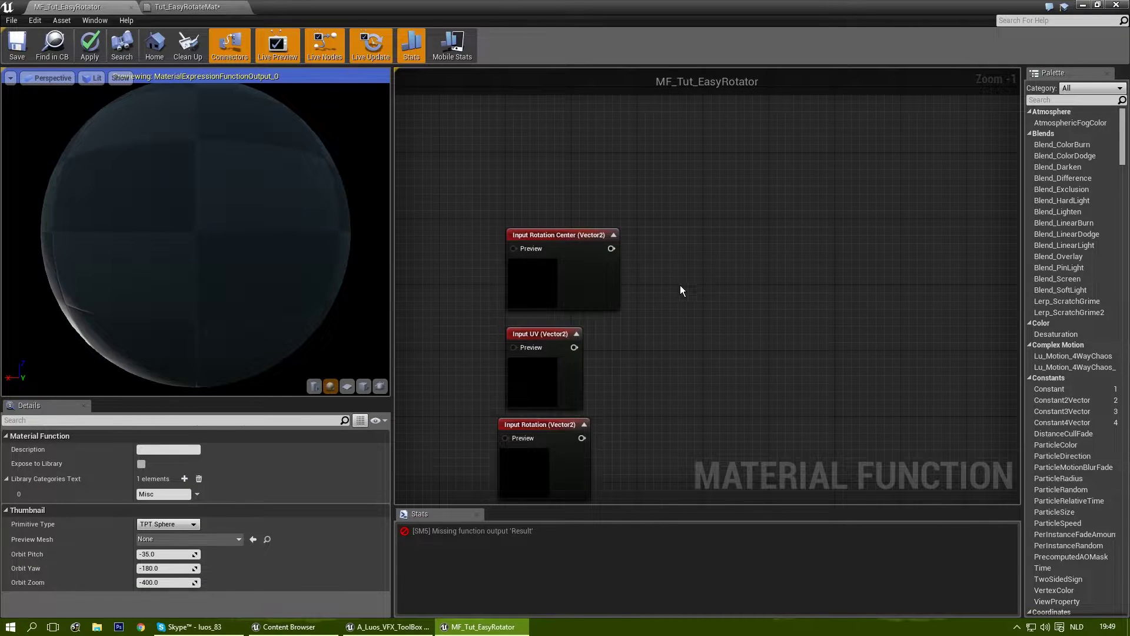
{"action": "right_click_drag", "start_coordinate": [878, 286], "coordinate": [573, 250]}
{"action": "scroll", "coordinate": [780, 274], "scroll_direction": "down", "scroll_amount": 2}
{"action": "right_click_drag", "start_coordinate": [781, 274], "coordinate": [906, 276]}
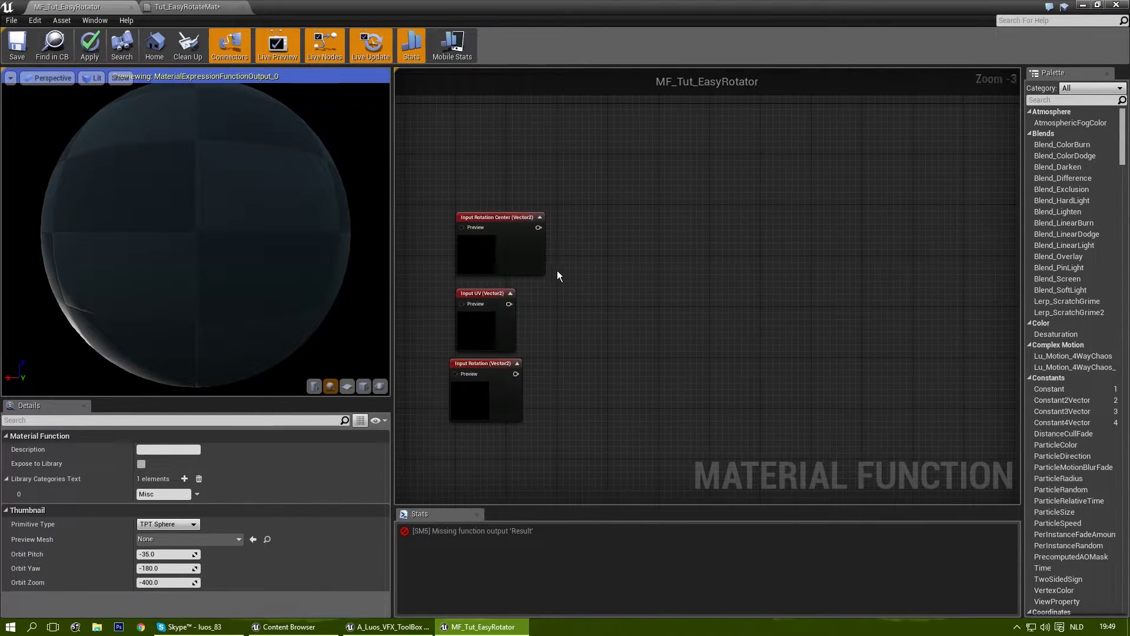
{"action": "scroll", "coordinate": [559, 276], "scroll_direction": "up", "scroll_amount": 2}
{"action": "right_click_drag", "start_coordinate": [609, 238], "coordinate": [683, 235]}
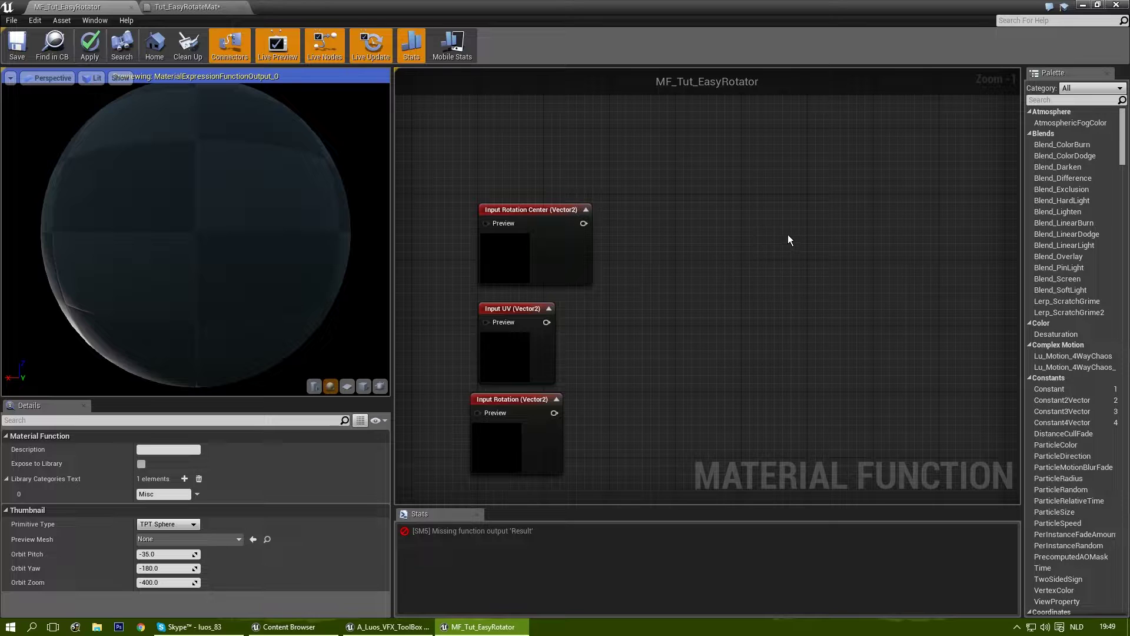
{"action": "right_click_drag", "start_coordinate": [790, 240], "coordinate": [641, 234]}
{"action": "scroll", "coordinate": [671, 244], "scroll_direction": "down", "scroll_amount": 3}
{"action": "scroll", "coordinate": [760, 207], "scroll_direction": "up", "scroll_amount": 2}
{"action": "right_click_drag", "start_coordinate": [761, 207], "coordinate": [697, 217]}
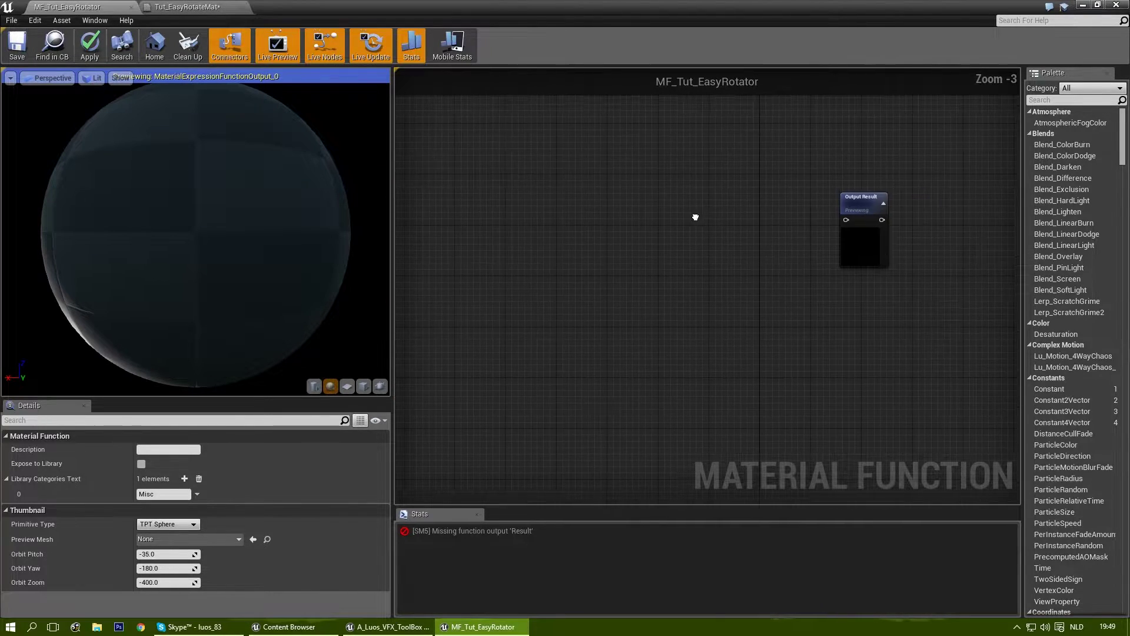
{"action": "scroll", "coordinate": [695, 218], "scroll_direction": "up", "scroll_amount": 1}
{"action": "key", "text": "a"}
{"action": "left_click", "coordinate": [756, 199]}
{"action": "left_click_drag", "start_coordinate": [770, 205], "coordinate": [879, 220]}
{"action": "right_click_drag", "start_coordinate": [528, 372], "coordinate": [673, 315]}
{"action": "left_click", "coordinate": [687, 262]}
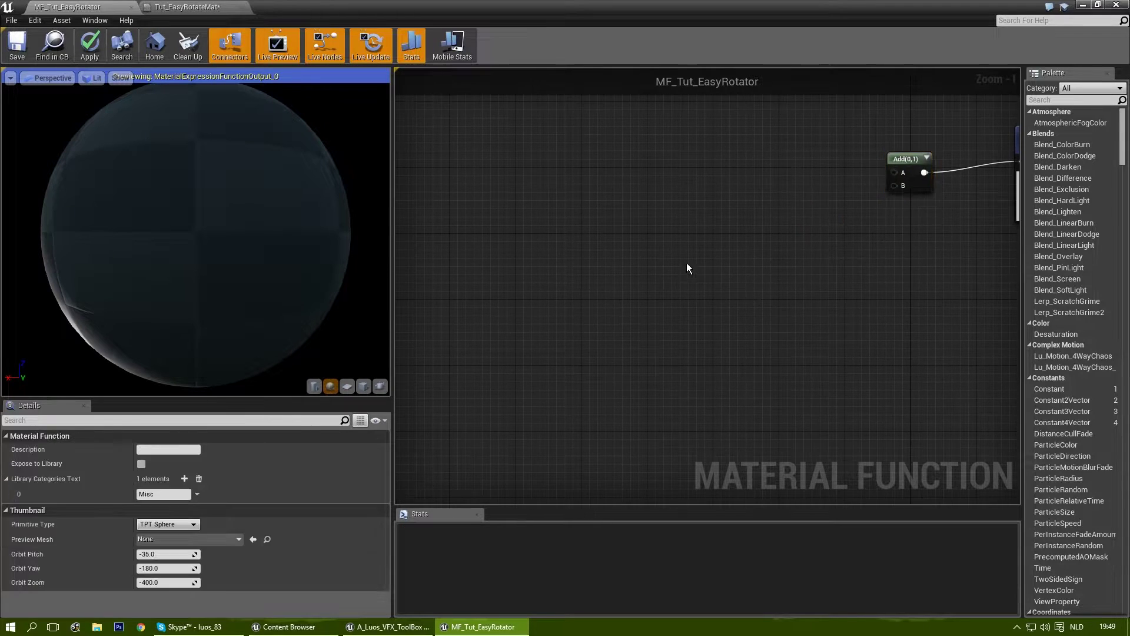
Connect the Rotation Center input to A of the Add node that feeds Output Result, and move the Add node slightly.
{"action": "scroll", "coordinate": [687, 262], "scroll_direction": "down", "scroll_amount": 4}
{"action": "right_click_drag", "start_coordinate": [531, 215], "coordinate": [672, 242]}
{"action": "left_click_drag", "start_coordinate": [634, 231], "coordinate": [920, 249]}
{"action": "scroll", "coordinate": [870, 337], "scroll_direction": "up", "scroll_amount": 2}
{"action": "right_click_drag", "start_coordinate": [870, 332], "coordinate": [697, 335]}
{"action": "left_click_drag", "start_coordinate": [784, 170], "coordinate": [765, 158]}
{"action": "left_click", "coordinate": [640, 282]}
Add a Multiply node beside the Rotation Center input with Const B set to -1, and connect Rotation Center to its A input.
{"action": "right_click_drag", "start_coordinate": [641, 281], "coordinate": [769, 328]}
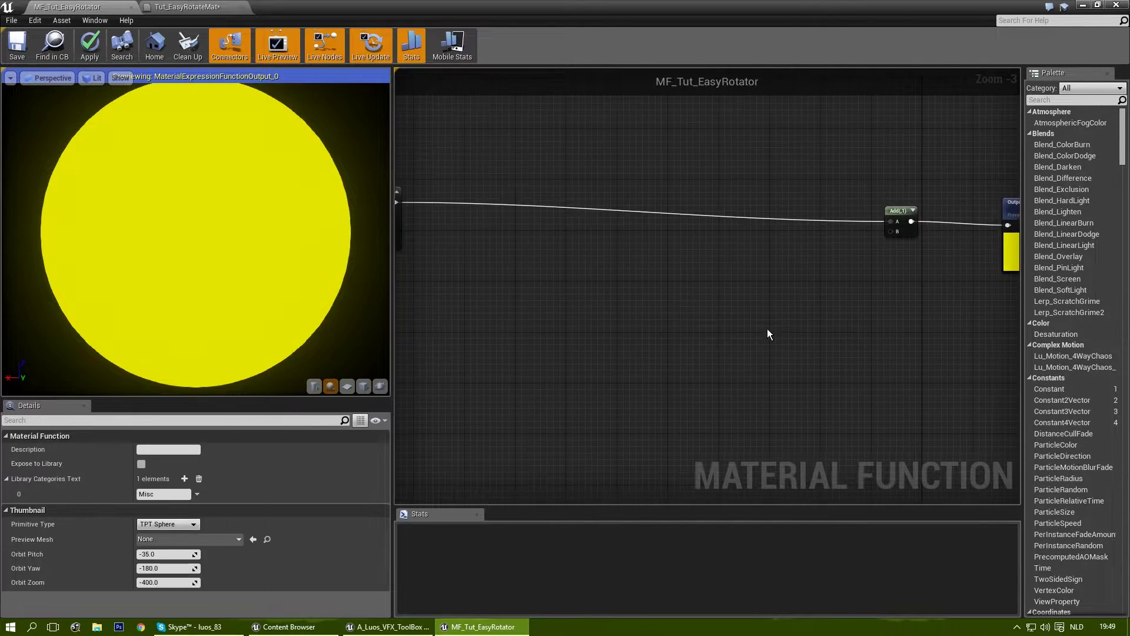
{"action": "scroll", "coordinate": [820, 295], "scroll_direction": "down", "scroll_amount": 1}
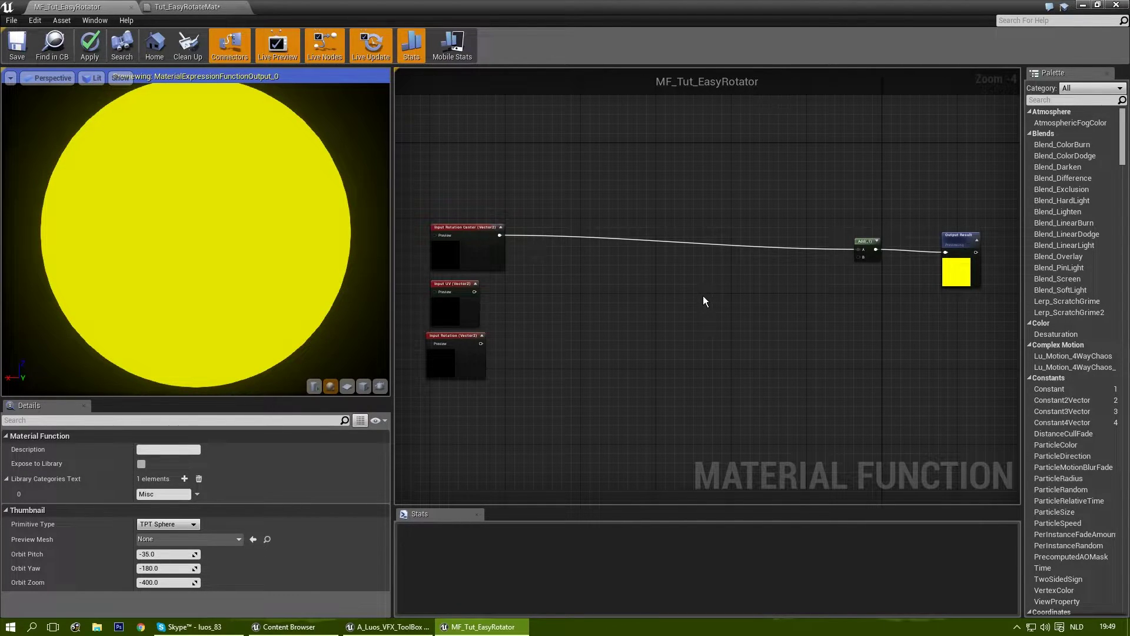
{"action": "right_click_drag", "start_coordinate": [703, 296], "coordinate": [826, 266]}
{"action": "scroll", "coordinate": [680, 258], "scroll_direction": "up", "scroll_amount": 3}
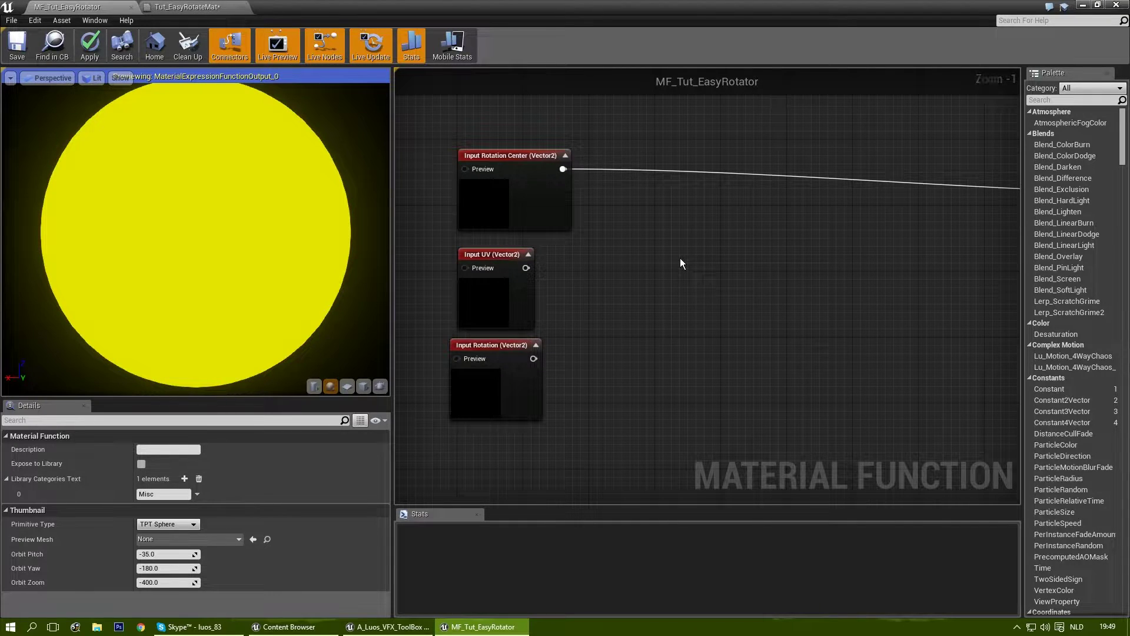
{"action": "right_click_drag", "start_coordinate": [656, 204], "coordinate": [598, 217]}
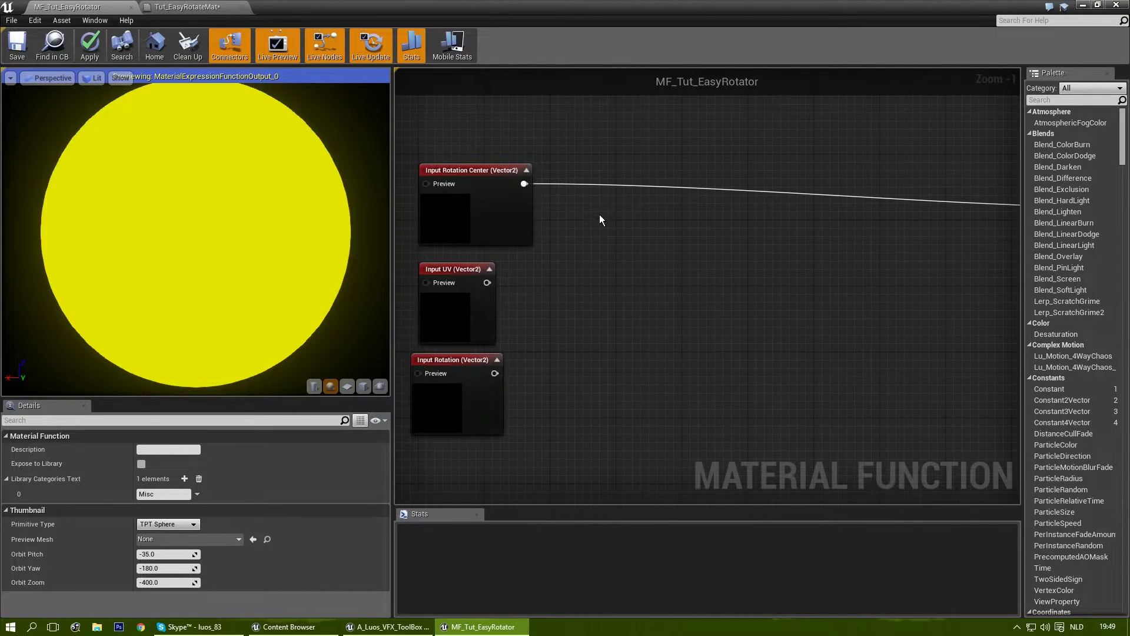
{"action": "left_click", "coordinate": [603, 218]}
{"action": "left_click", "coordinate": [157, 464]}
{"action": "type", "text": "-1"}
{"action": "key", "text": "Return"}
{"action": "left_click_drag", "start_coordinate": [524, 184], "coordinate": [612, 232]}
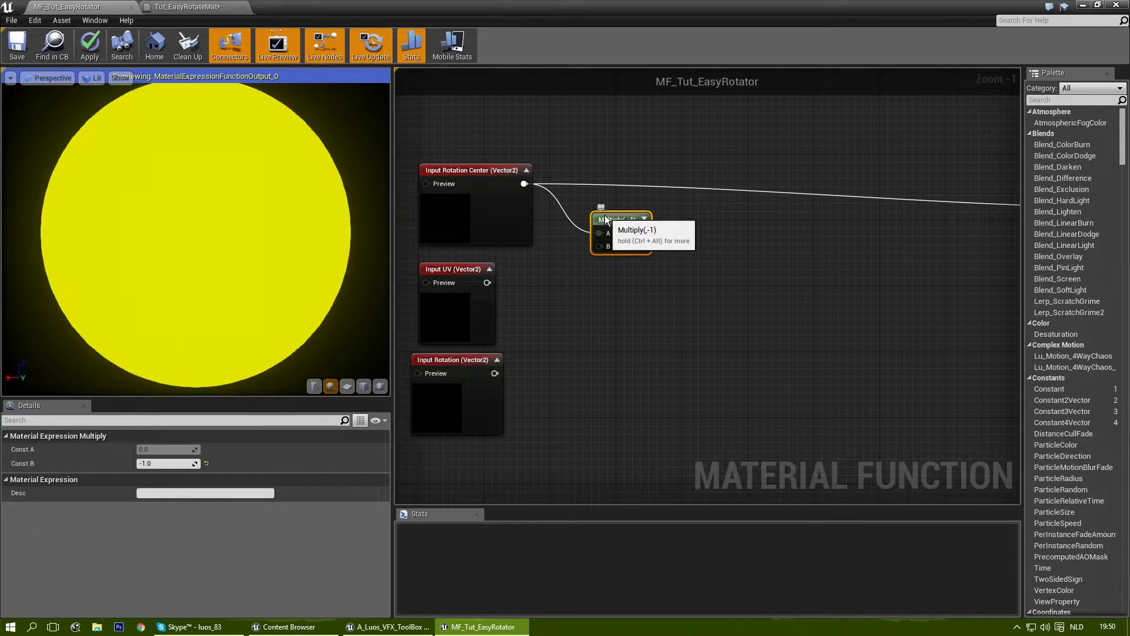
Place a second Add node after the Multiply node, feeding it the Multiply result as A and the UV input as B.
{"action": "right_click_drag", "start_coordinate": [808, 258], "coordinate": [745, 248]}
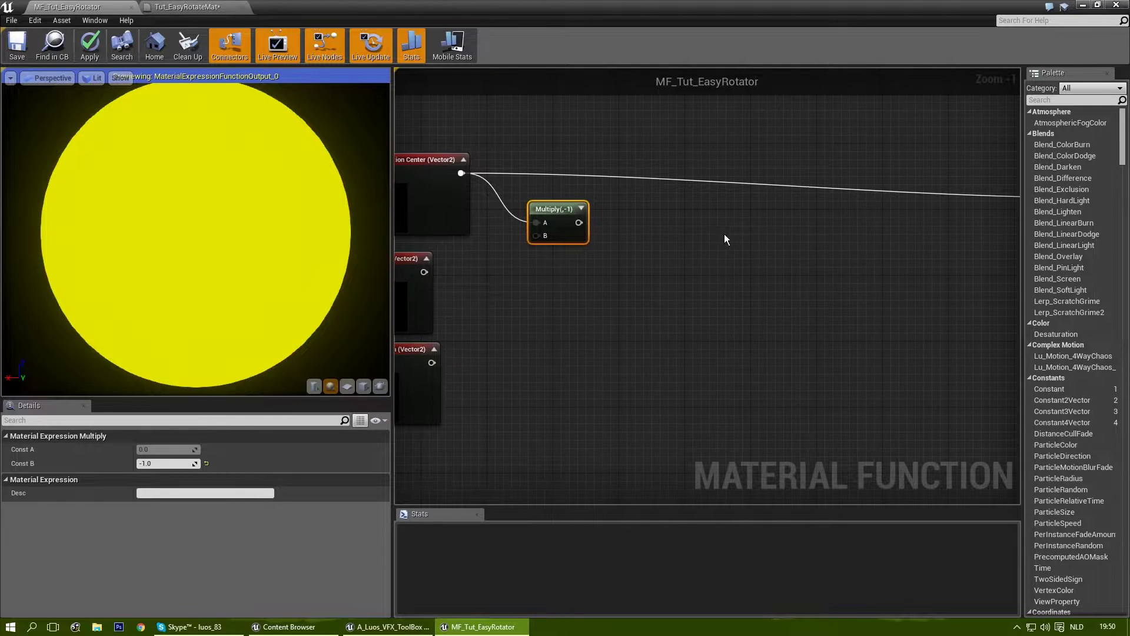
{"action": "left_click", "coordinate": [698, 232]}
{"action": "left_click_drag", "start_coordinate": [579, 223], "coordinate": [669, 240]}
{"action": "left_click", "coordinate": [677, 331]}
{"action": "right_click_drag", "start_coordinate": [810, 296], "coordinate": [847, 268]}
{"action": "scroll", "coordinate": [719, 292], "scroll_direction": "down", "scroll_amount": 2}
{"action": "right_click_drag", "start_coordinate": [715, 292], "coordinate": [785, 288]}
{"action": "scroll", "coordinate": [633, 263], "scroll_direction": "up", "scroll_amount": 2}
{"action": "left_click_drag", "start_coordinate": [614, 235], "coordinate": [865, 217]}
Move the Rotation input node down, well clear of the UV input node.
{"action": "right_click_drag", "start_coordinate": [979, 253], "coordinate": [864, 264]}
{"action": "scroll", "coordinate": [721, 265], "scroll_direction": "down", "scroll_amount": 1}
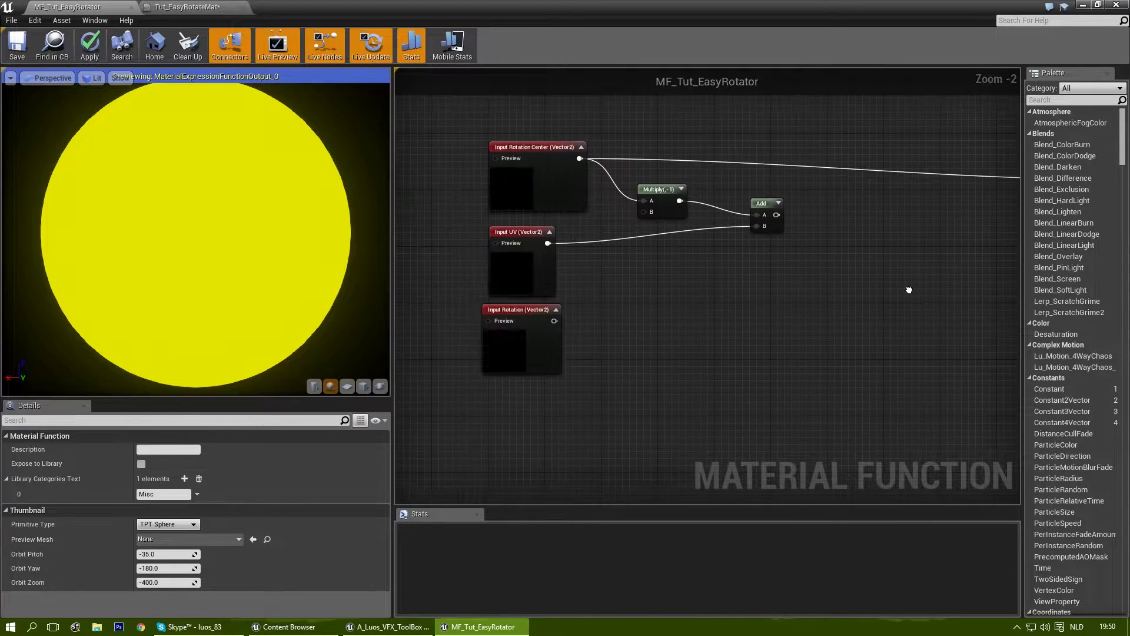
{"action": "left_click_drag", "start_coordinate": [539, 305], "coordinate": [541, 396]}
{"action": "right_click_drag", "start_coordinate": [666, 404], "coordinate": [653, 229]}
{"action": "scroll", "coordinate": [653, 228], "scroll_direction": "up", "scroll_amount": 2}
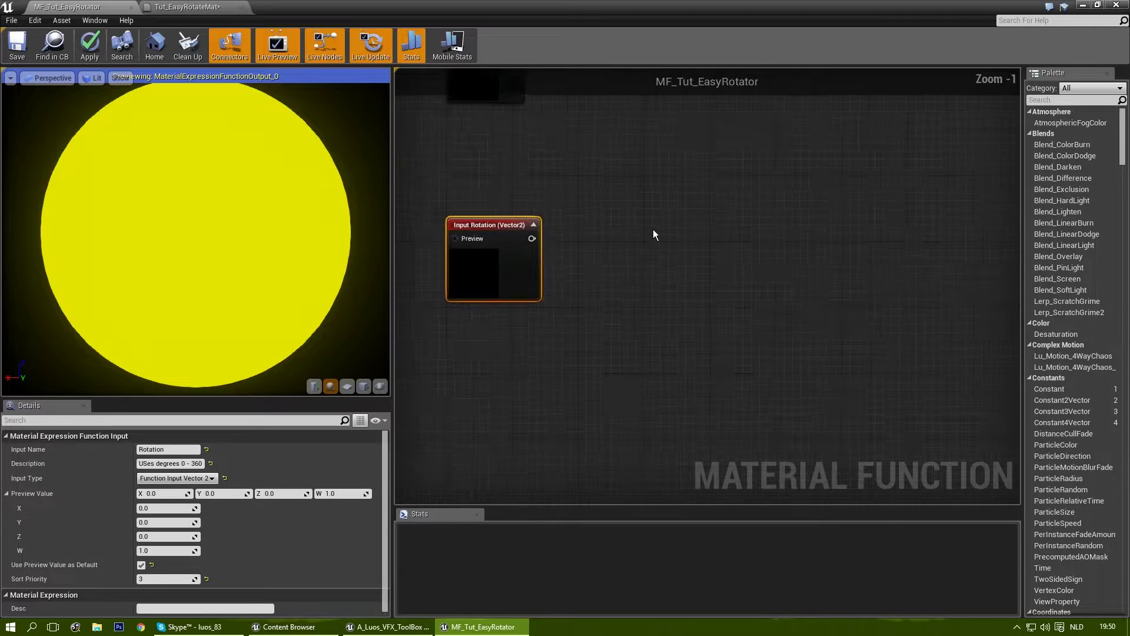
{"action": "left_click_drag", "start_coordinate": [465, 225], "coordinate": [472, 242]}
Add a Constant node with a value of 45 ahead of the Rotation input and connect it to that input's Preview pin.
{"action": "left_click", "coordinate": [648, 270]}
{"action": "right_click_drag", "start_coordinate": [657, 308], "coordinate": [726, 306]}
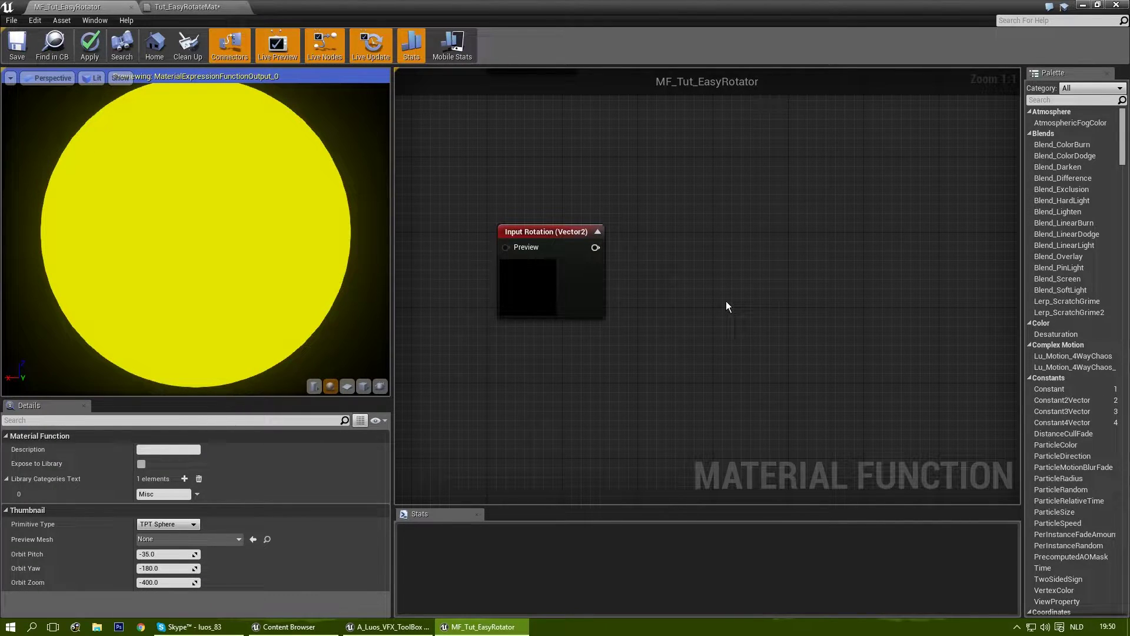
{"action": "right_click_drag", "start_coordinate": [641, 276], "coordinate": [691, 288]}
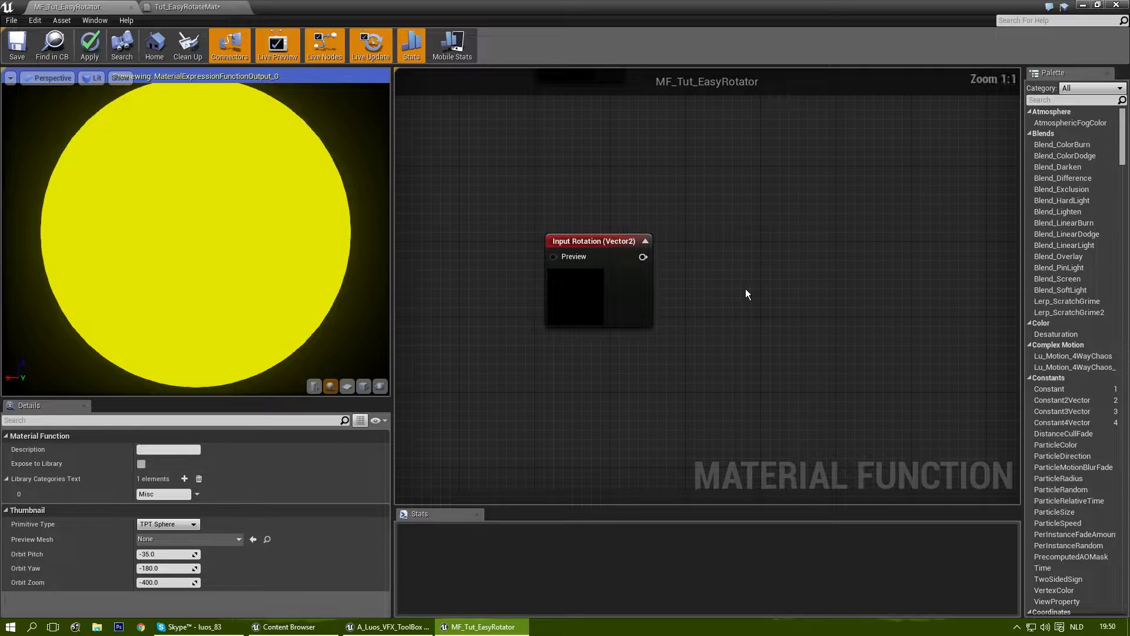
{"action": "right_click_drag", "start_coordinate": [545, 276], "coordinate": [594, 294]}
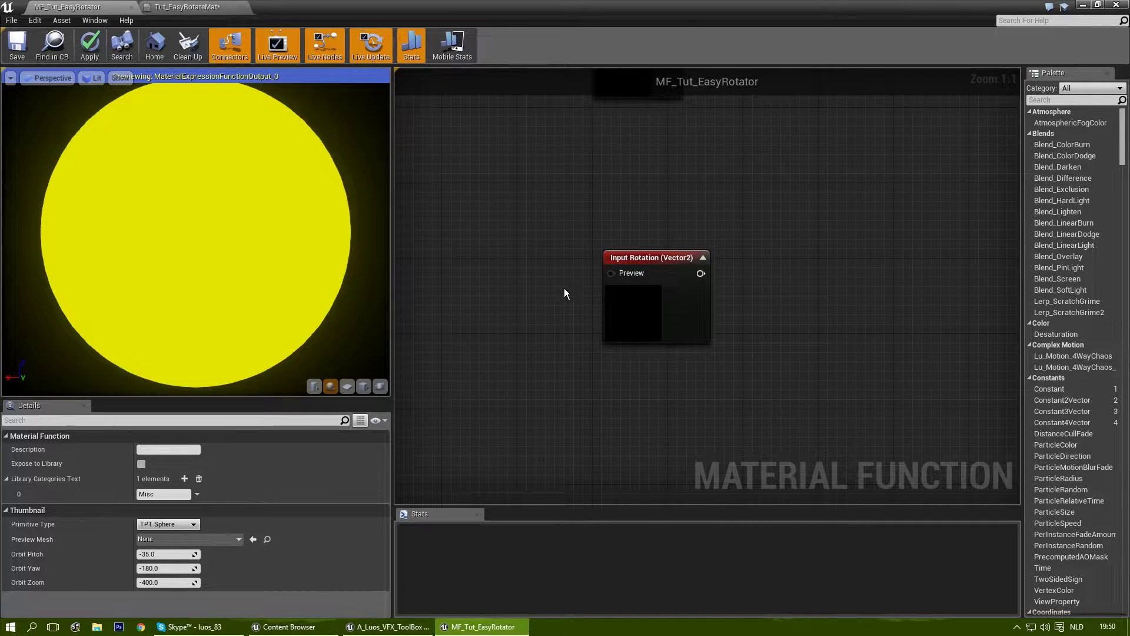
{"action": "right_click_drag", "start_coordinate": [642, 261], "coordinate": [698, 271]}
{"action": "left_click", "coordinate": [531, 275]}
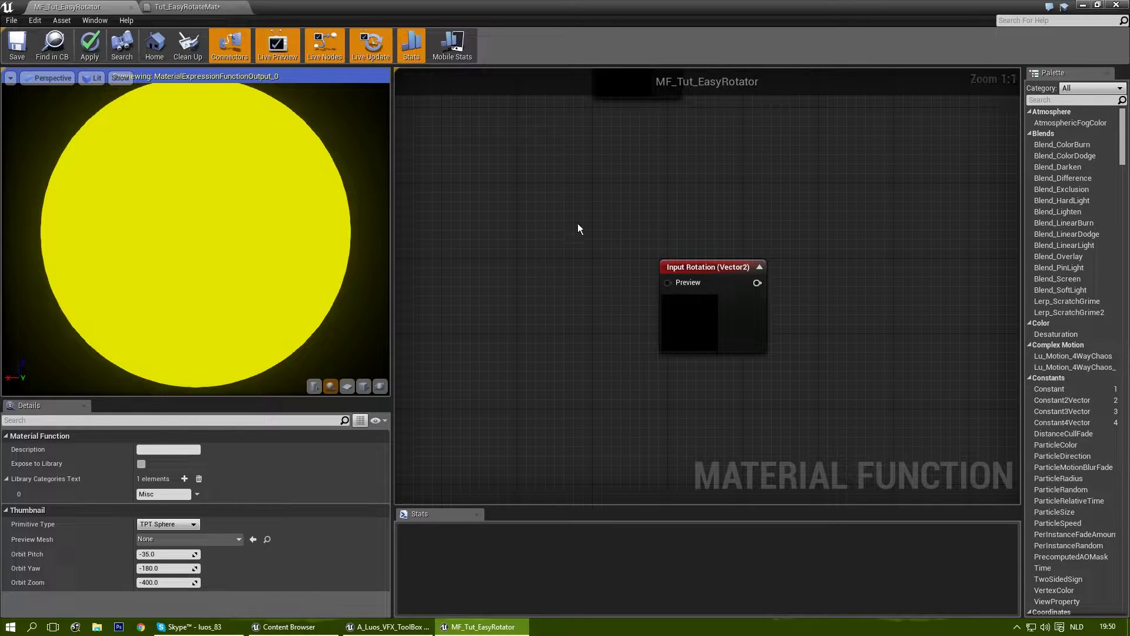
{"action": "left_click", "coordinate": [541, 269]}
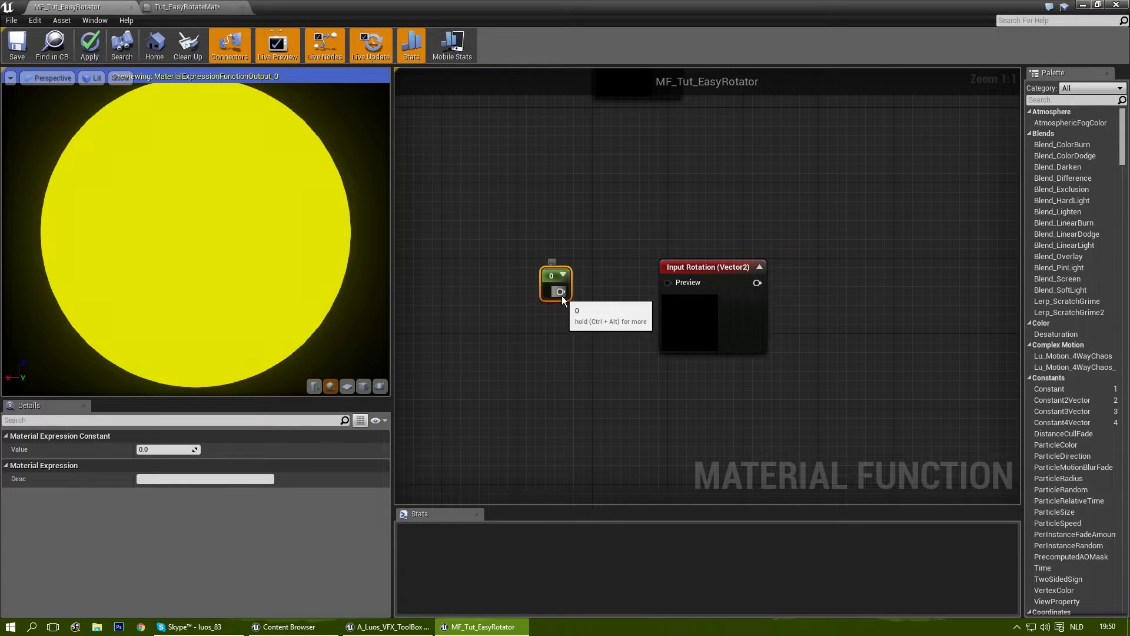
{"action": "left_click_drag", "start_coordinate": [562, 294], "coordinate": [668, 282]}
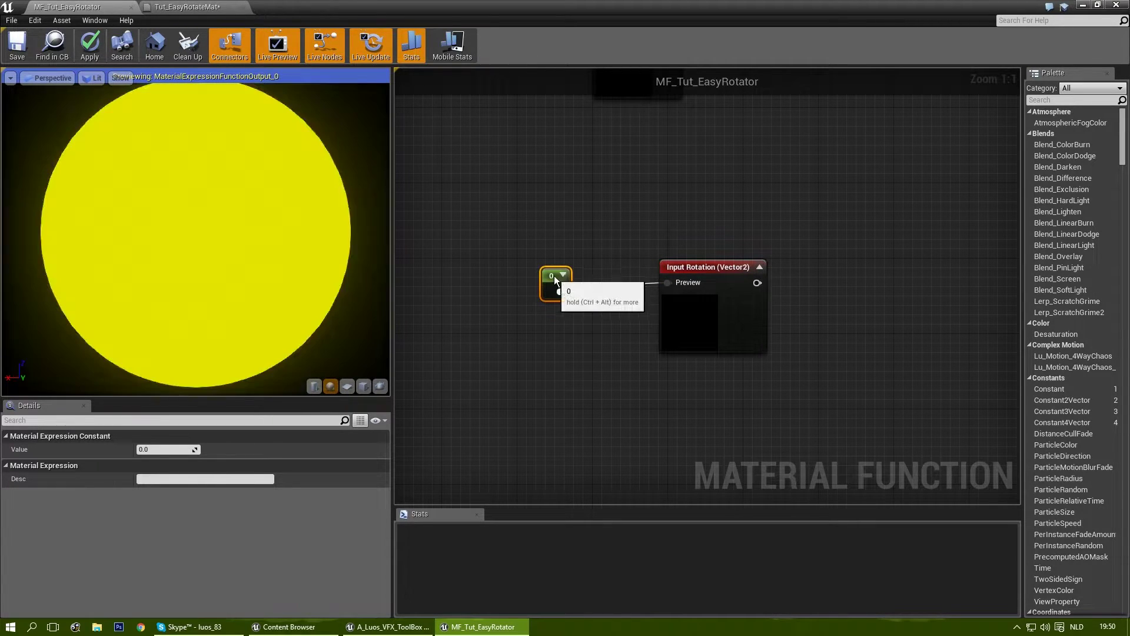
{"action": "left_click_drag", "start_coordinate": [541, 295], "coordinate": [556, 285]}
{"action": "left_click", "coordinate": [167, 452]}
{"action": "type", "text": "45"}
{"action": "key", "text": "Return"}
{"action": "right_click_drag", "start_coordinate": [938, 288], "coordinate": [700, 302]}
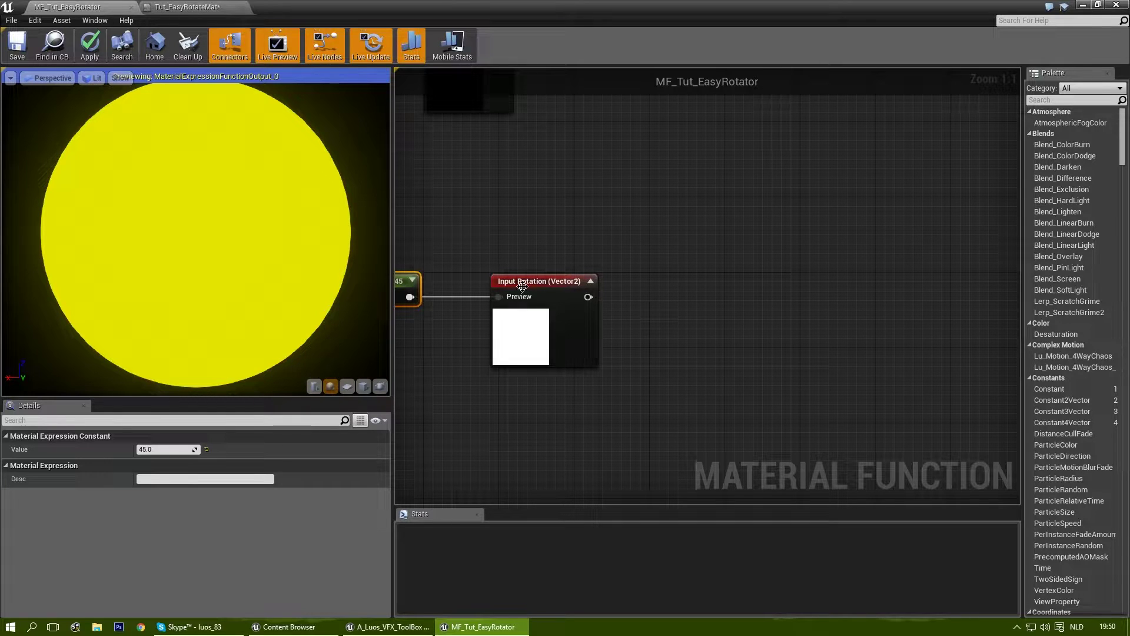
Change the Rotation input's type to Function Input Scalar and nudge the node slightly closer to its Constant node.
{"action": "right_click_drag", "start_coordinate": [548, 281], "coordinate": [610, 282]}
{"action": "left_click", "coordinate": [603, 281]}
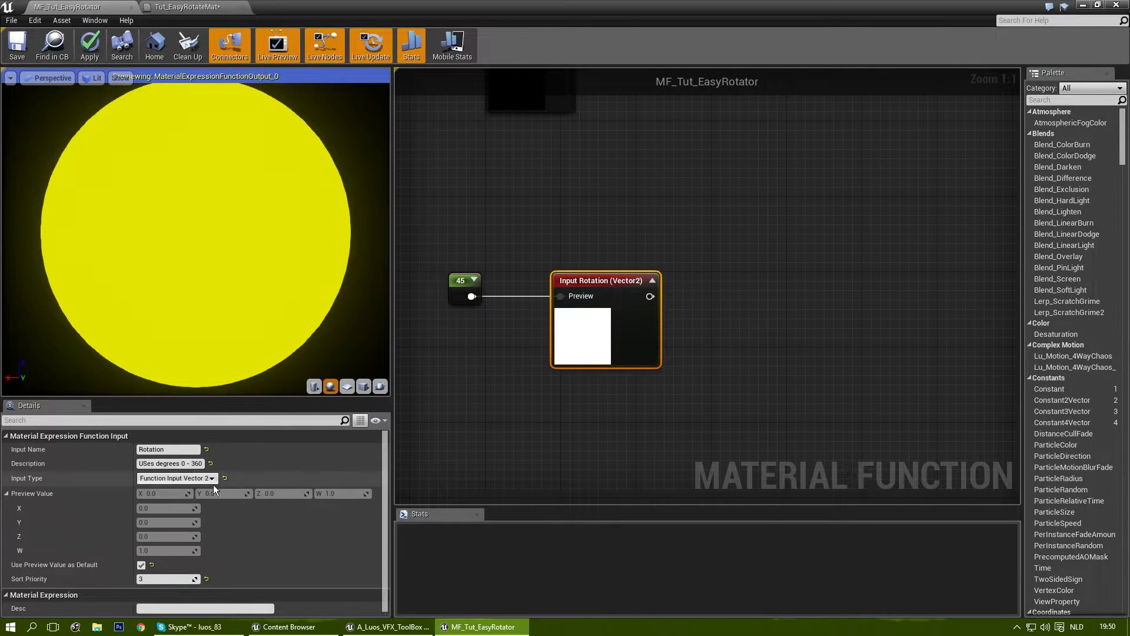
{"action": "left_click", "coordinate": [175, 478]}
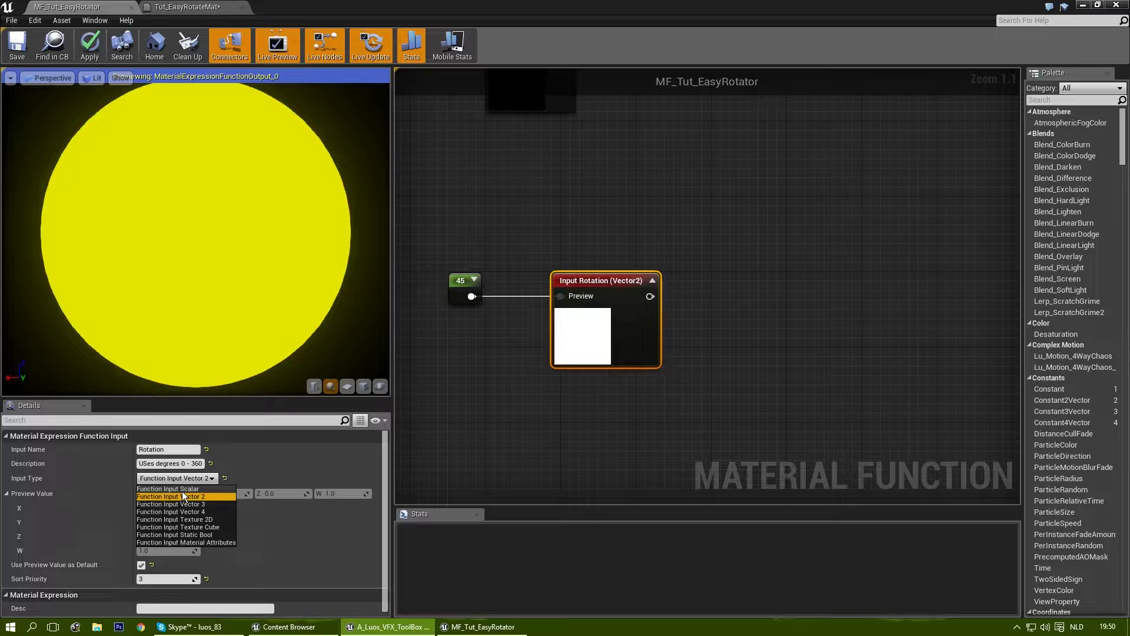
{"action": "left_click", "coordinate": [177, 489]}
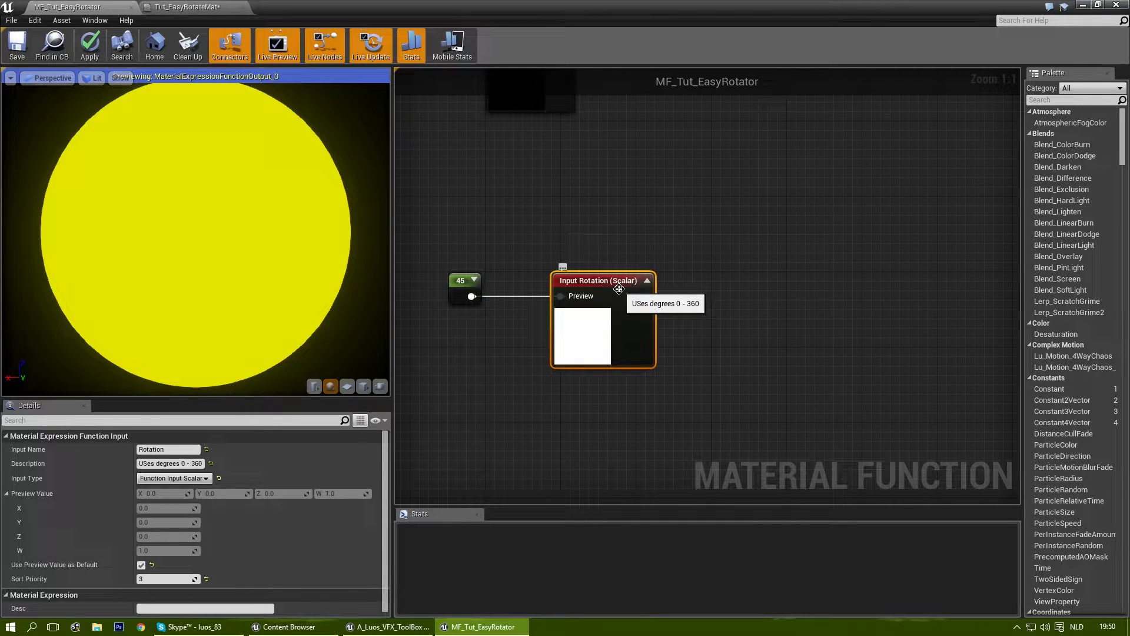
{"action": "left_click", "coordinate": [641, 312]}
{"action": "right_click_drag", "start_coordinate": [738, 301], "coordinate": [702, 313]}
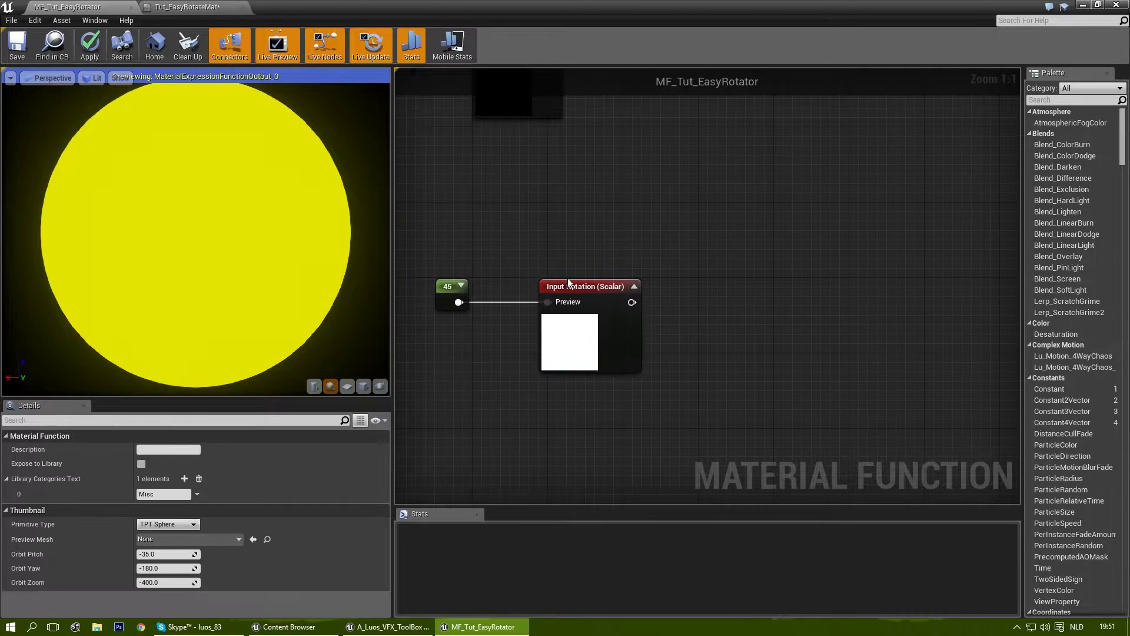
{"action": "left_click_drag", "start_coordinate": [571, 285], "coordinate": [552, 285]}
{"action": "right_click_drag", "start_coordinate": [675, 309], "coordinate": [608, 292]}
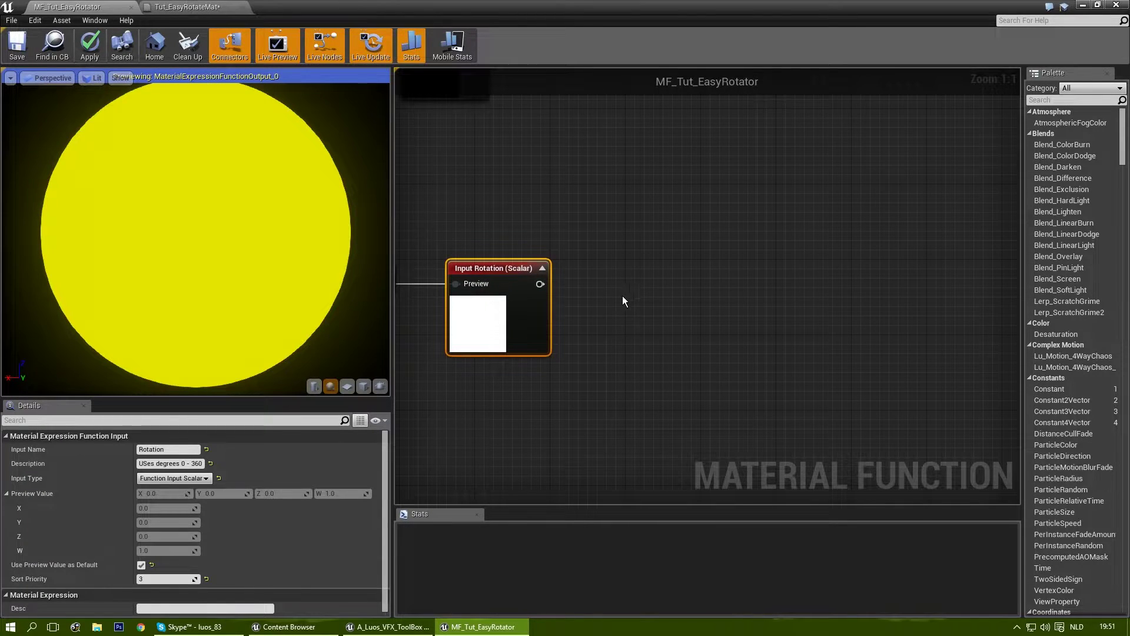
Add a Divide node after the Rotation input, connect Rotation to its A input and set Const B to -360.
{"action": "left_click", "coordinate": [624, 297]}
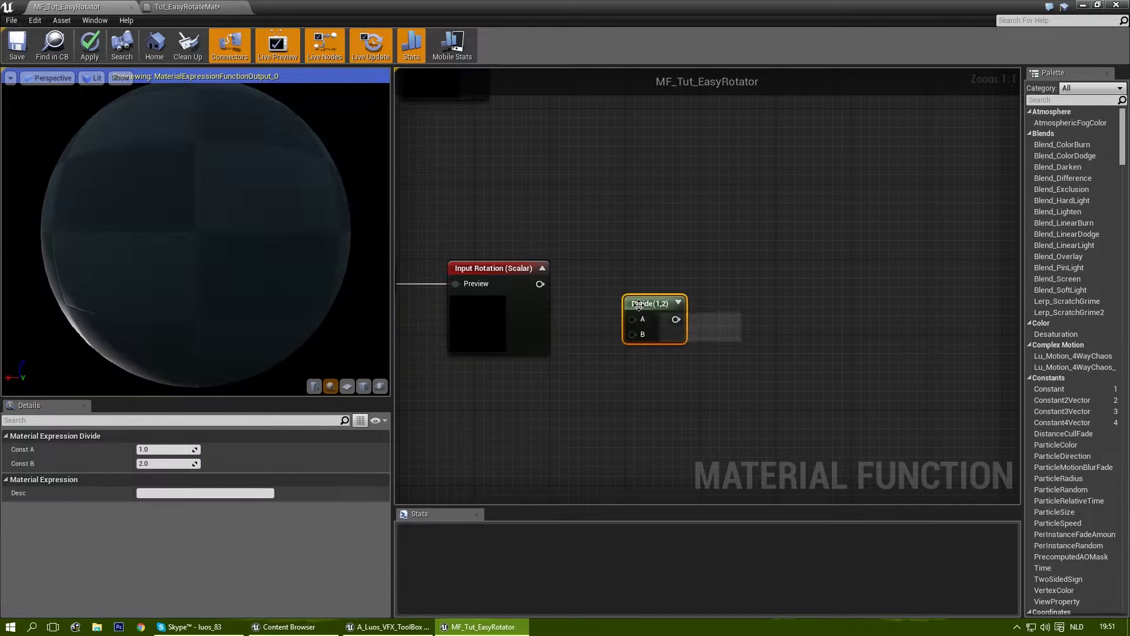
{"action": "left_click_drag", "start_coordinate": [540, 284], "coordinate": [622, 274]}
{"action": "left_click", "coordinate": [185, 464]}
{"action": "type", "text": "360"}
{"action": "key", "text": "Return"}
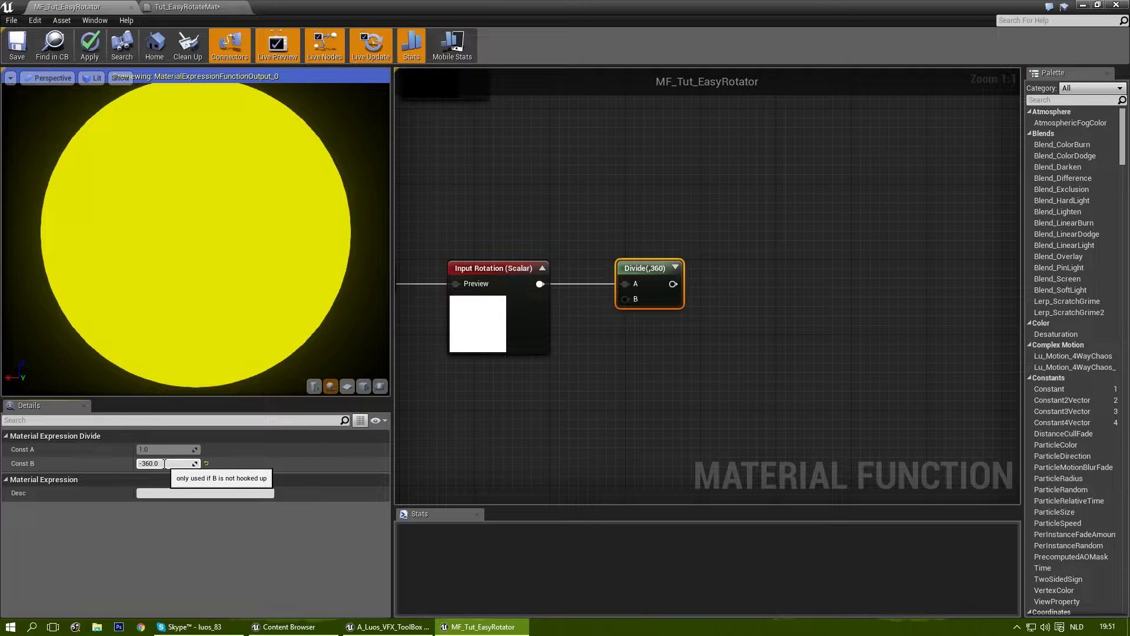
{"action": "key", "text": "Return"}
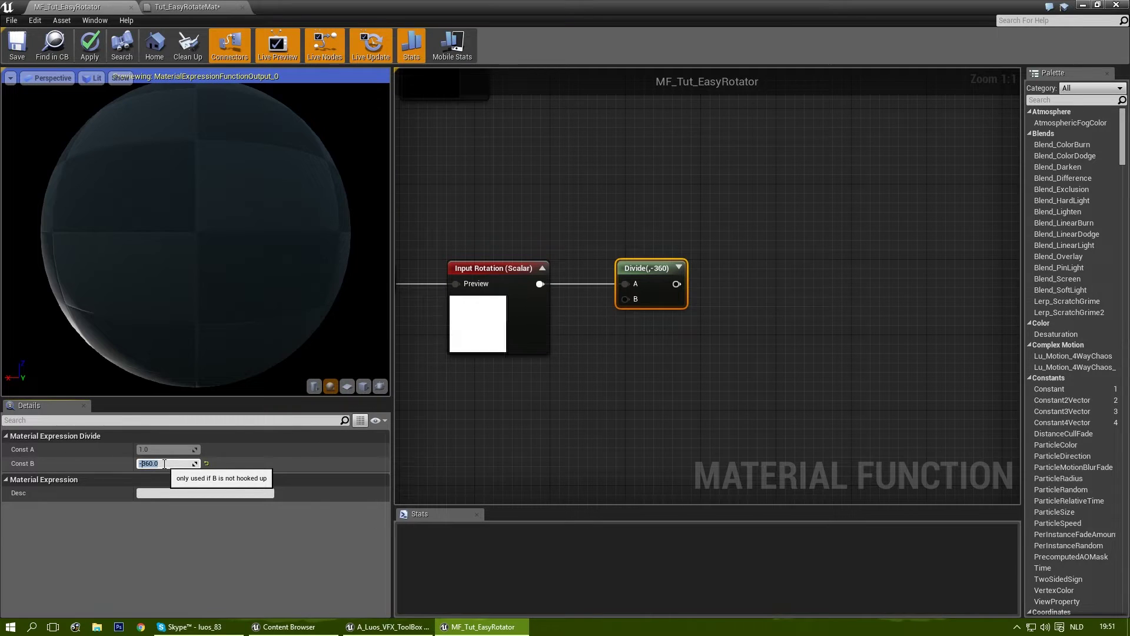
Add a Sine node and a Cosine node after the Divide node, with Sine above Cosine.
{"action": "right_click_drag", "start_coordinate": [733, 317], "coordinate": [777, 304]}
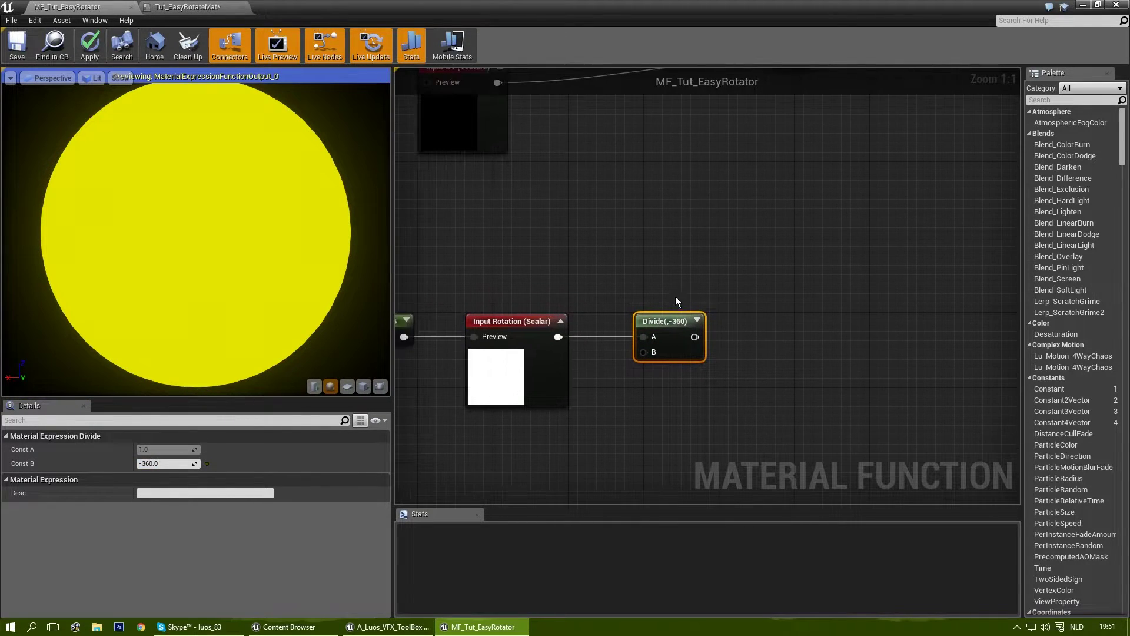
{"action": "left_click", "coordinate": [630, 344]}
{"action": "scroll", "coordinate": [630, 344], "scroll_direction": "down", "scroll_amount": 3}
{"action": "right_click_drag", "start_coordinate": [630, 345], "coordinate": [682, 303]}
{"action": "scroll", "coordinate": [682, 302], "scroll_direction": "up", "scroll_amount": 1}
{"action": "right_click", "coordinate": [677, 233]}
{"action": "type", "text": "sine"}
{"action": "key", "text": "Return"}
{"action": "right_click", "coordinate": [707, 316]}
{"action": "type", "text": "cosine"}
{"action": "key", "text": "Return"}
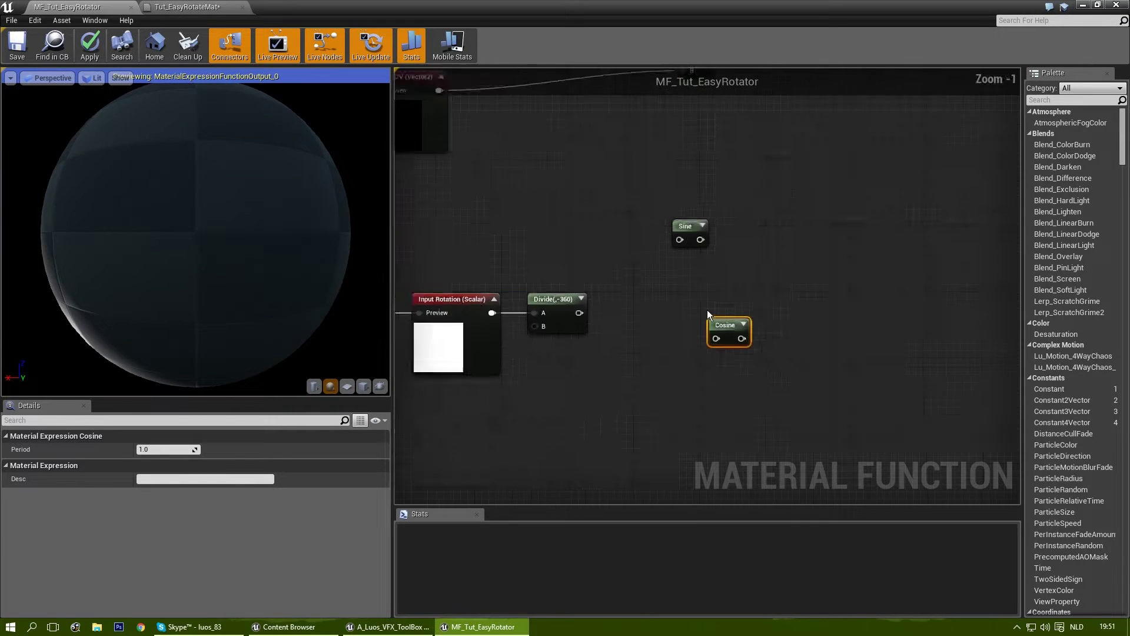
Line up the Sine and Cosine nodes beside the Divide node and connect the Divide output to both.
{"action": "scroll", "coordinate": [708, 310], "scroll_direction": "up", "scroll_amount": 2}
{"action": "left_click_drag", "start_coordinate": [713, 334], "coordinate": [662, 350]}
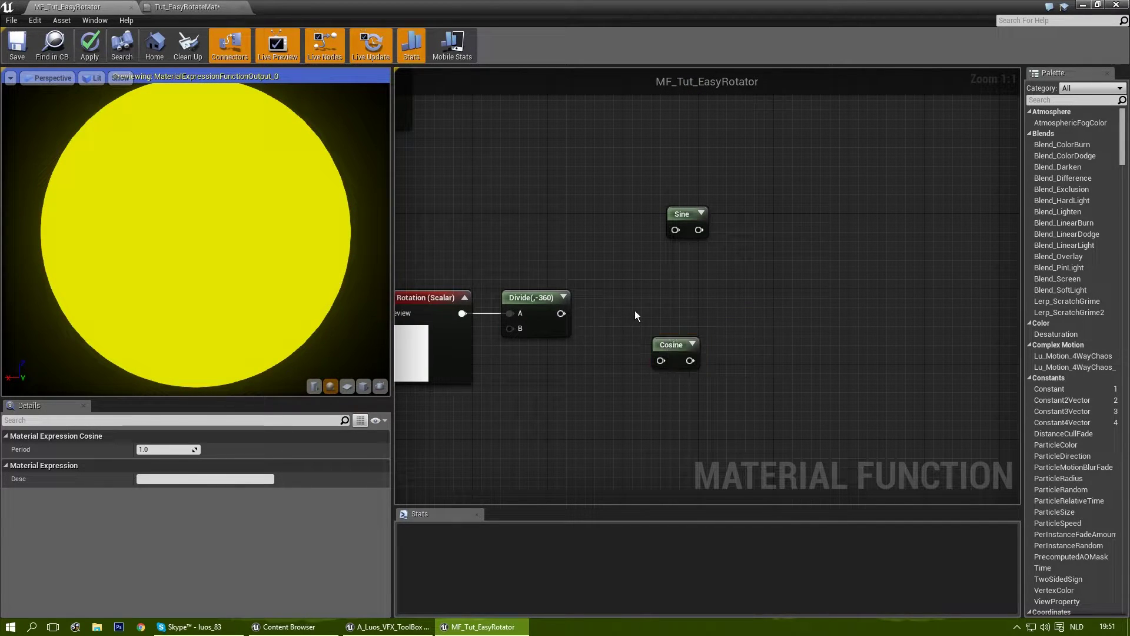
{"action": "left_click", "coordinate": [634, 310]}
{"action": "left_click_drag", "start_coordinate": [686, 213], "coordinate": [663, 213]}
{"action": "left_click_drag", "start_coordinate": [661, 344], "coordinate": [638, 335]}
{"action": "left_click_drag", "start_coordinate": [650, 211], "coordinate": [631, 220]}
{"action": "left_click", "coordinate": [705, 275]}
{"action": "right_click_drag", "start_coordinate": [694, 289], "coordinate": [674, 310]}
{"action": "left_click_drag", "start_coordinate": [523, 328], "coordinate": [595, 253]}
{"action": "left_click_drag", "start_coordinate": [523, 328], "coordinate": [594, 365]}
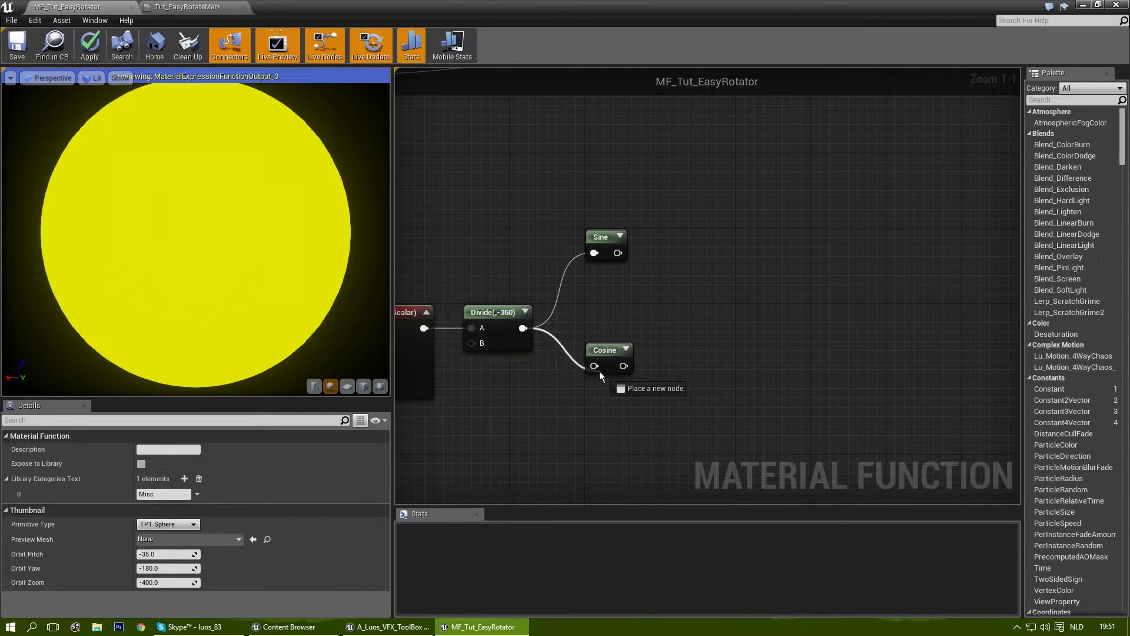
Add an AppendVector node beyond the Sine and Cosine nodes.
{"action": "right_click_drag", "start_coordinate": [765, 342], "coordinate": [689, 324]}
{"action": "scroll", "coordinate": [689, 325], "scroll_direction": "down", "scroll_amount": 1}
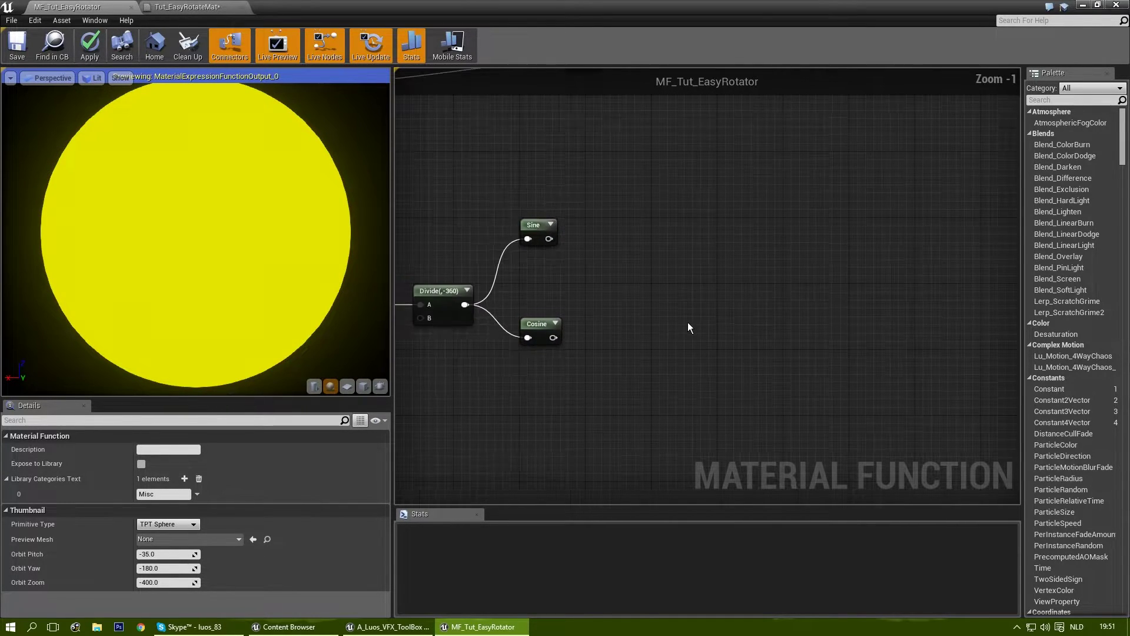
{"action": "right_click", "coordinate": [723, 254]}
{"action": "type", "text": "apend"}
{"action": "key", "text": "BackSpace"}
{"action": "key", "text": "BackSpace"}
{"action": "key", "text": "BackSpace"}
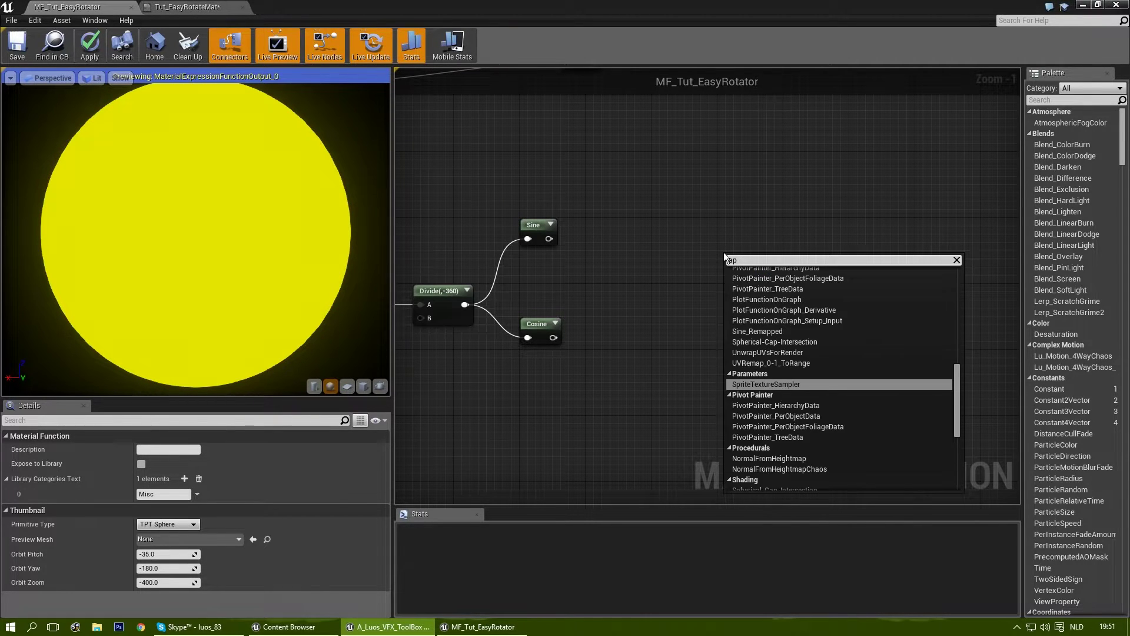
{"action": "type", "text": "p"}
{"action": "key", "text": "Up"}
{"action": "key", "text": "Up"}
{"action": "key", "text": "Up"}
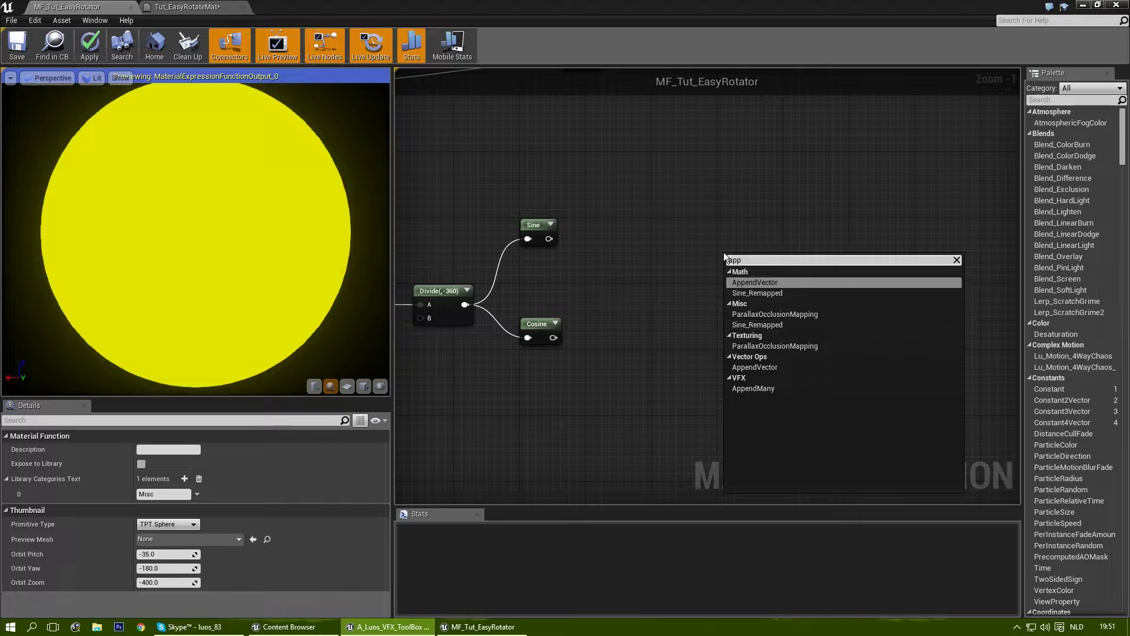
{"action": "key", "text": "Return"}
Connect Sine to the Append node's A input and Cosine to B, spacing the Sine and Cosine nodes slightly further apart.
{"action": "scroll", "coordinate": [720, 282], "scroll_direction": "up", "scroll_amount": 1}
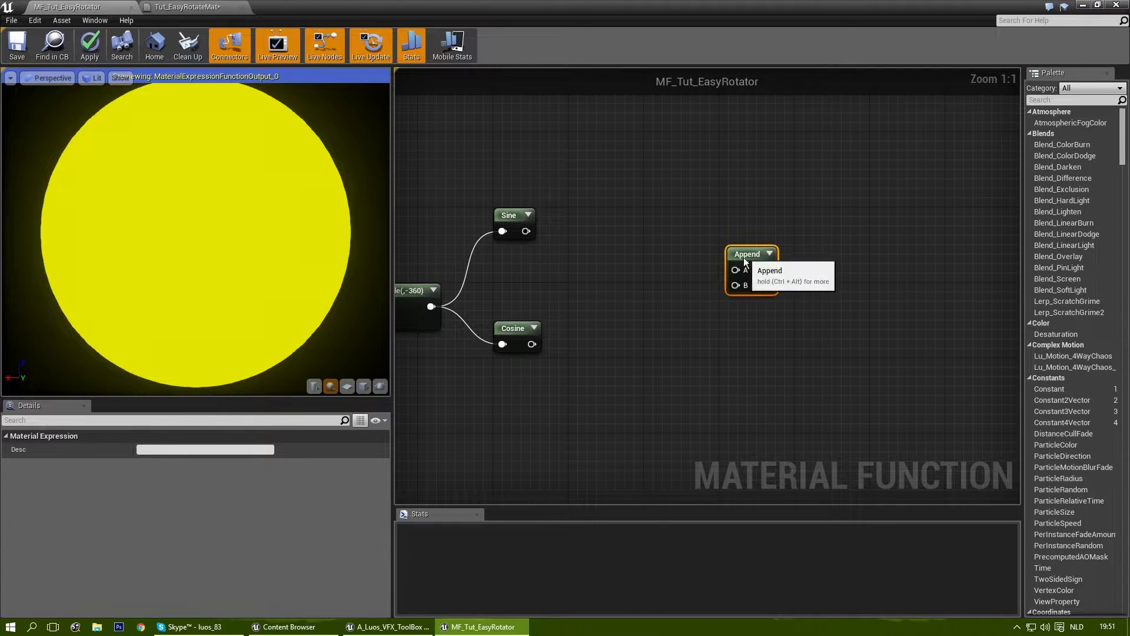
{"action": "left_click_drag", "start_coordinate": [745, 254], "coordinate": [737, 270]}
{"action": "left_click_drag", "start_coordinate": [528, 231], "coordinate": [730, 287]}
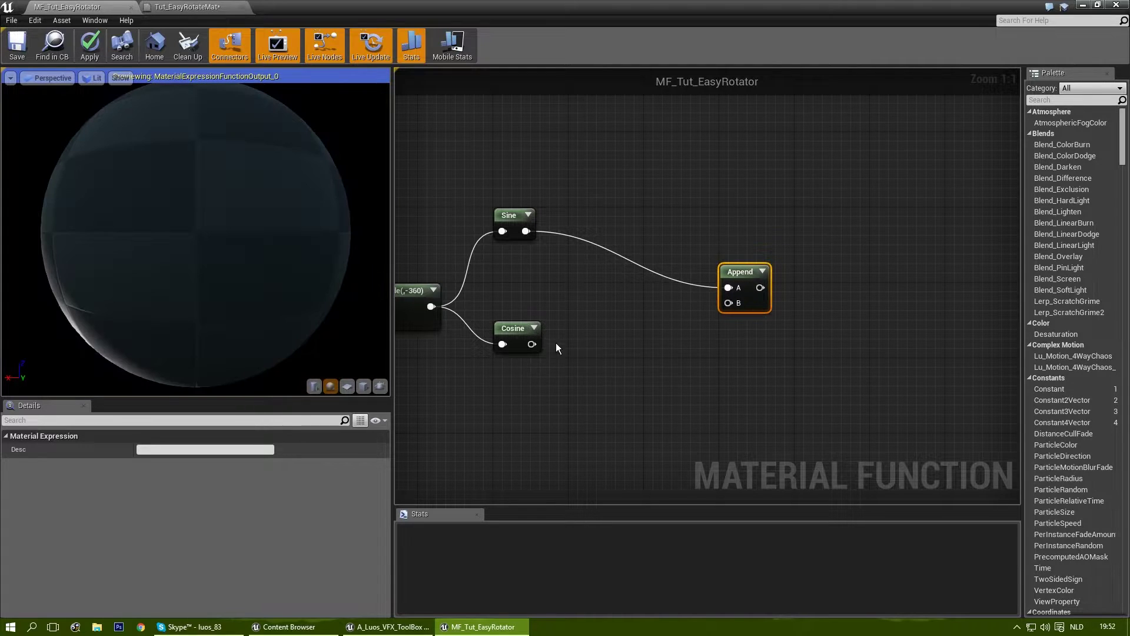
{"action": "left_click_drag", "start_coordinate": [532, 344], "coordinate": [729, 303]}
{"action": "right_click_drag", "start_coordinate": [755, 228], "coordinate": [826, 240]}
{"action": "left_click", "coordinate": [710, 214]}
{"action": "right_click_drag", "start_coordinate": [642, 265], "coordinate": [715, 266]}
{"action": "left_click_drag", "start_coordinate": [648, 230], "coordinate": [648, 231]}
{"action": "right_click_drag", "start_coordinate": [647, 236], "coordinate": [689, 203]}
{"action": "left_click_drag", "start_coordinate": [689, 314], "coordinate": [690, 324]}
{"action": "left_click", "coordinate": [764, 292]}
{"action": "right_click_drag", "start_coordinate": [823, 277], "coordinate": [725, 277]}
{"action": "right_click_drag", "start_coordinate": [827, 254], "coordinate": [751, 254]}
{"action": "right_click_drag", "start_coordinate": [819, 209], "coordinate": [778, 239]}
{"action": "right_click_drag", "start_coordinate": [707, 215], "coordinate": [779, 222]}
{"action": "key", "text": "1"}
{"action": "left_click", "coordinate": [643, 193]}
{"action": "key", "text": "1"}
{"action": "left_click", "coordinate": [658, 388]}
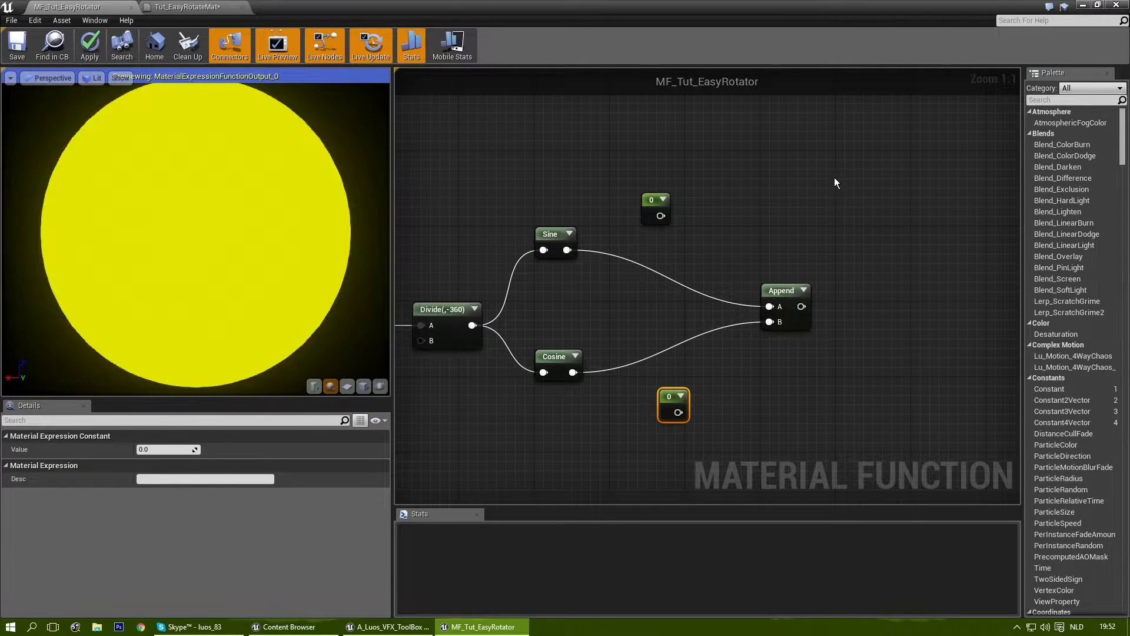
{"action": "key", "text": "2"}
{"action": "left_click", "coordinate": [818, 209]}
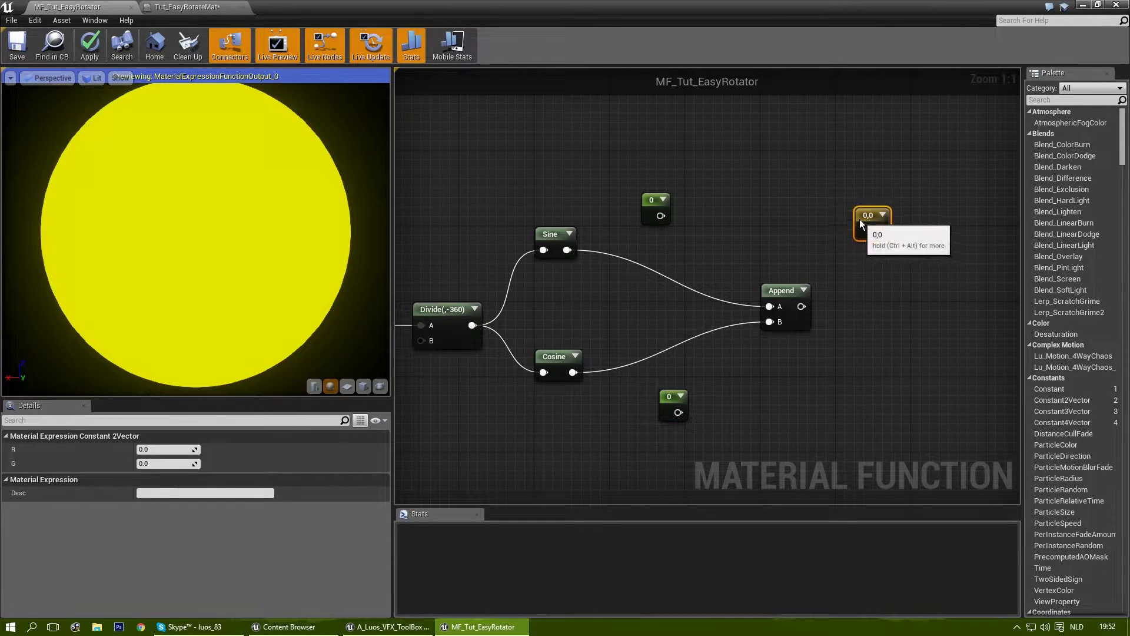
{"action": "key", "text": "Delete"}
{"action": "left_click", "coordinate": [648, 206]}
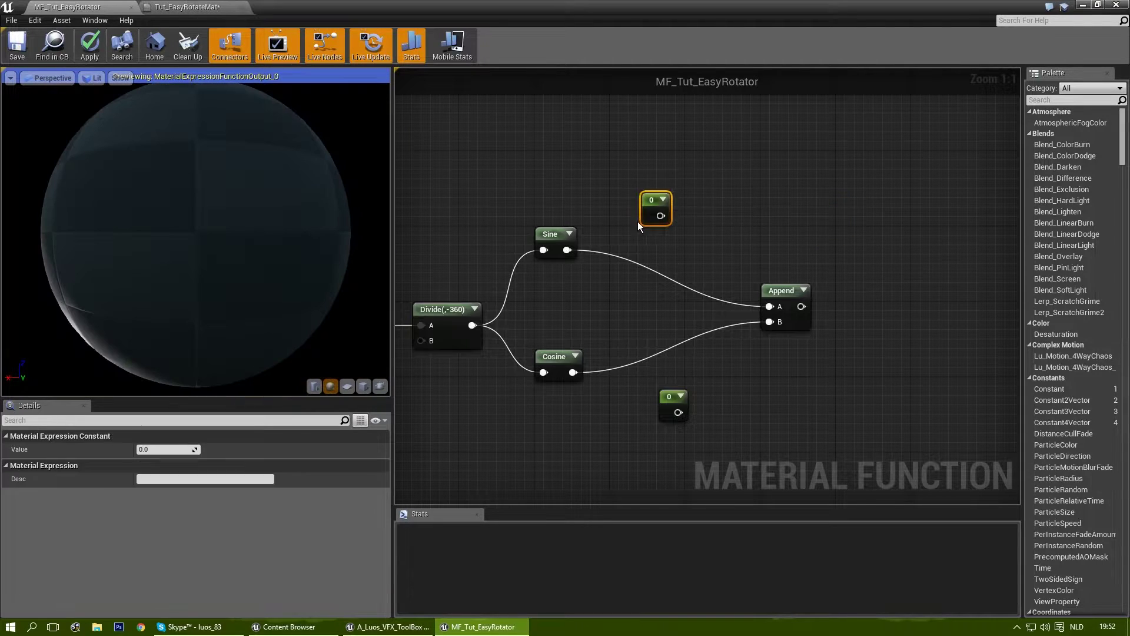
{"action": "key", "text": "Delete"}
{"action": "left_click", "coordinate": [677, 396]}
{"action": "key", "text": "Delete"}
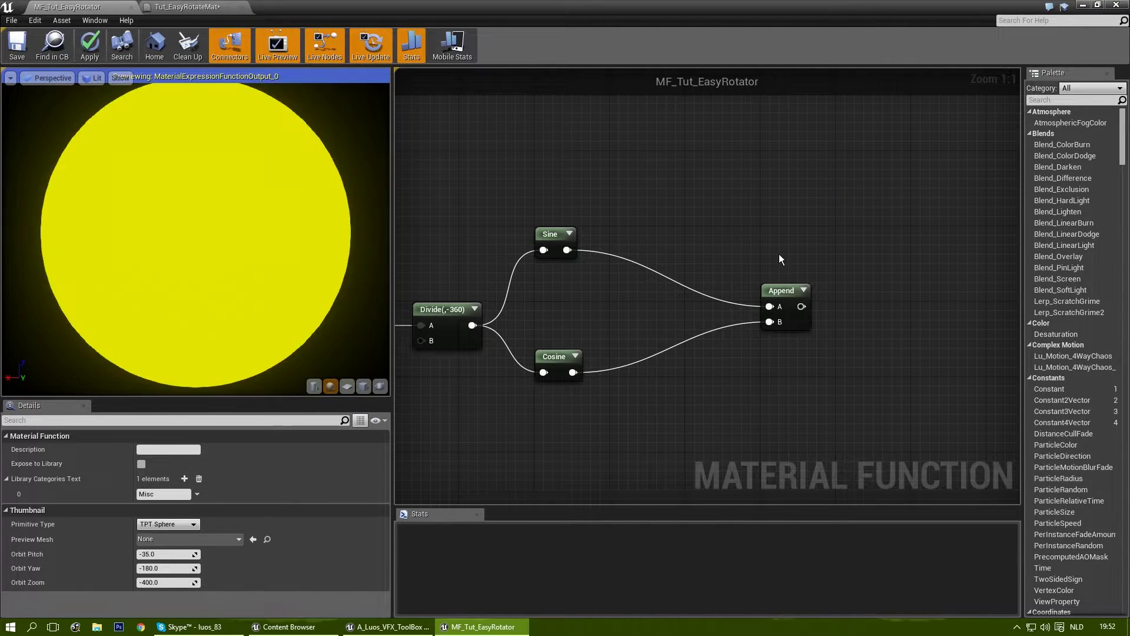
Add a Multiply node after the Sine node, feed Sine into its A input and set Const B to -1.
{"action": "right_click_drag", "start_coordinate": [789, 239], "coordinate": [819, 273]}
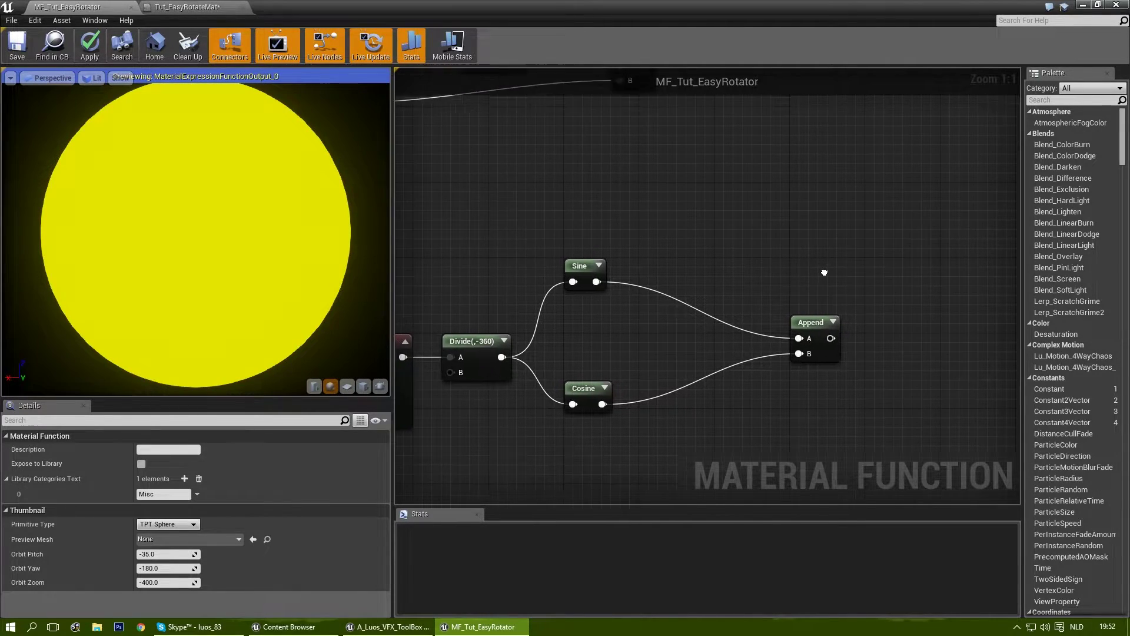
{"action": "left_click", "coordinate": [677, 245]}
{"action": "left_click_drag", "start_coordinate": [597, 284], "coordinate": [691, 271]}
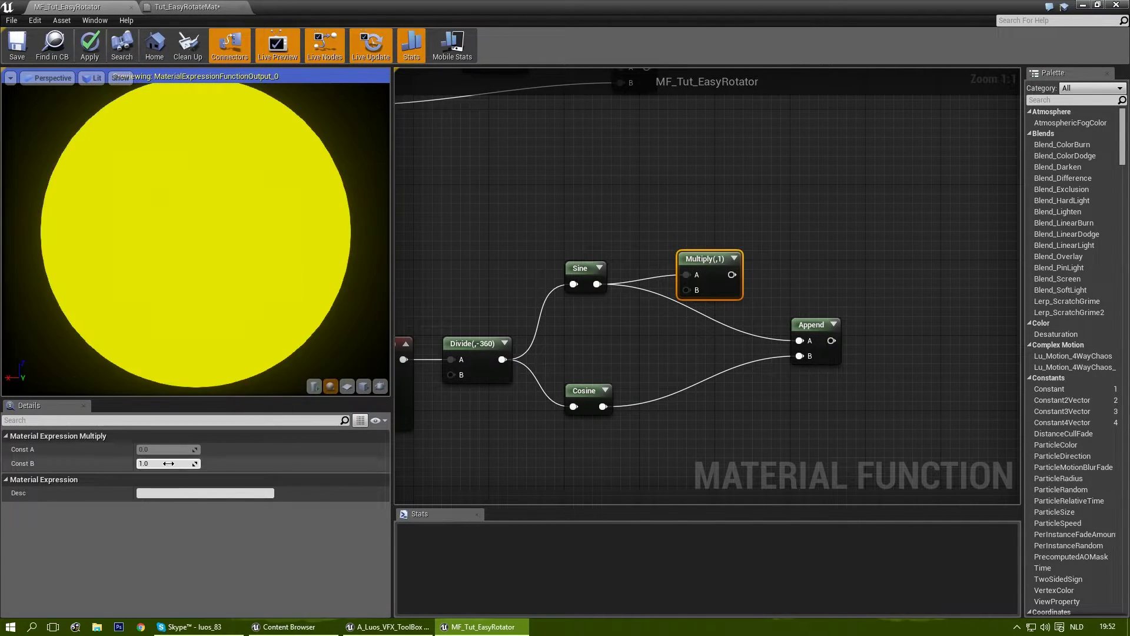
{"action": "left_click", "coordinate": [168, 463]}
{"action": "type", "text": "-1"}
{"action": "key", "text": "Return"}
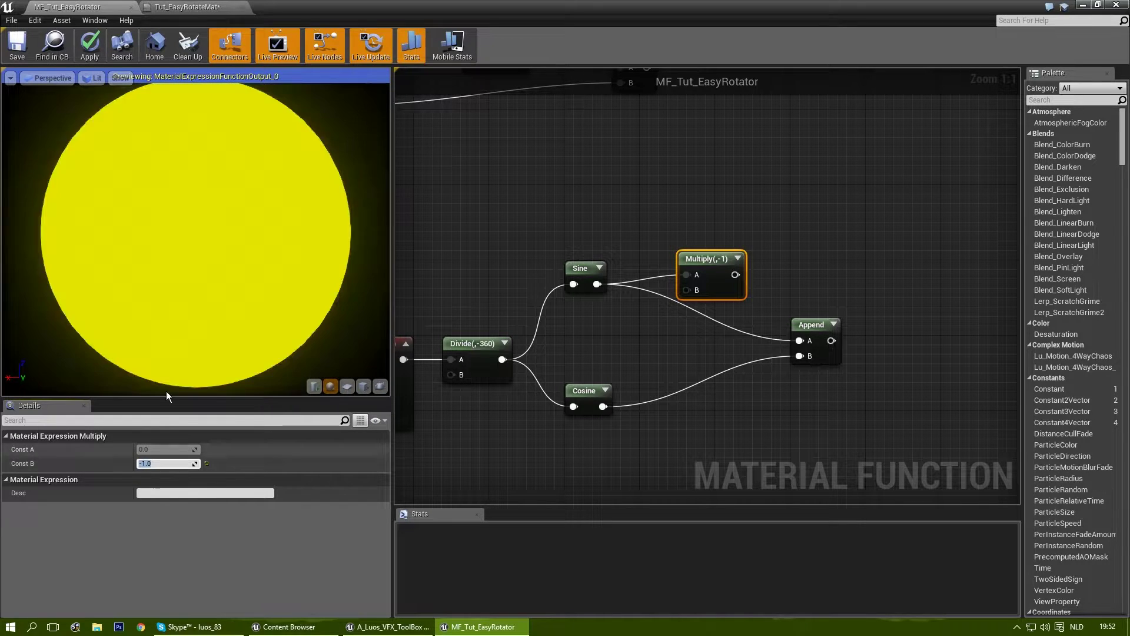
Add a second AppendVector node above the first one, beyond the Multiply node.
{"action": "right_click_drag", "start_coordinate": [856, 310], "coordinate": [748, 226]}
{"action": "right_click", "coordinate": [754, 222]}
{"action": "type", "text": "app"}
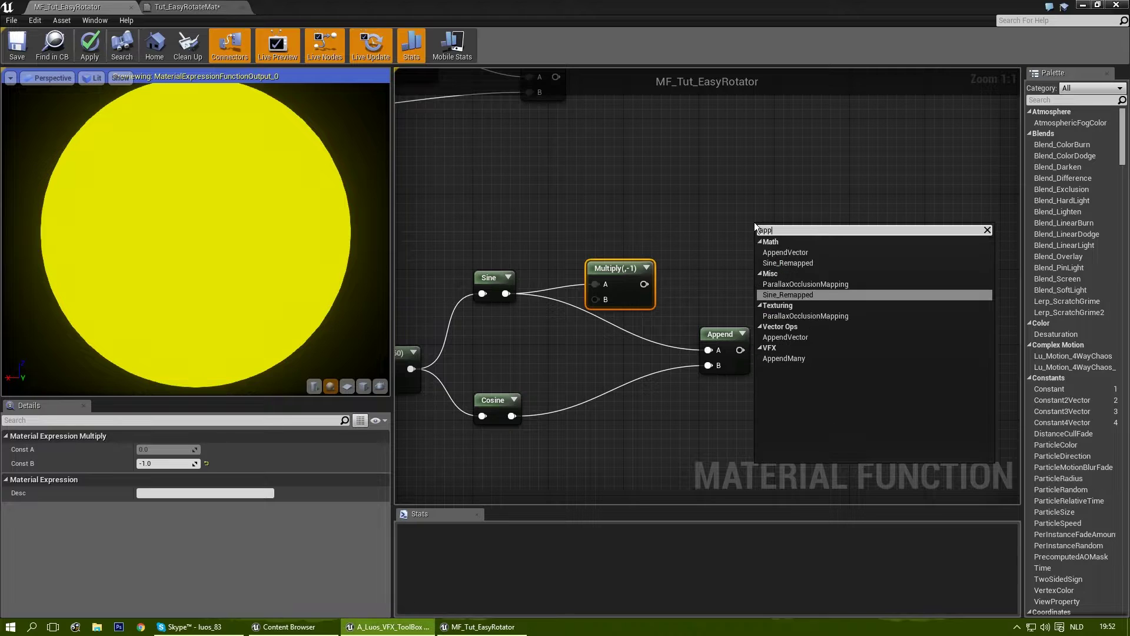
{"action": "type", "text": "e"}
{"action": "key", "text": "Up"}
{"action": "key", "text": "Up"}
{"action": "key", "text": "Up"}
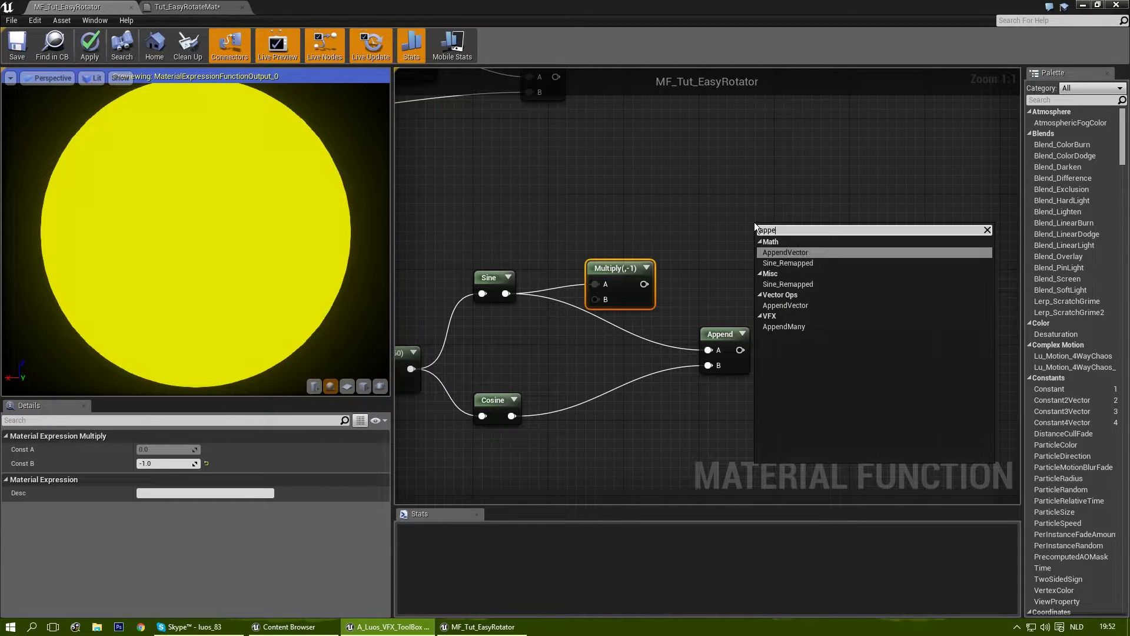
{"action": "key", "text": "Return"}
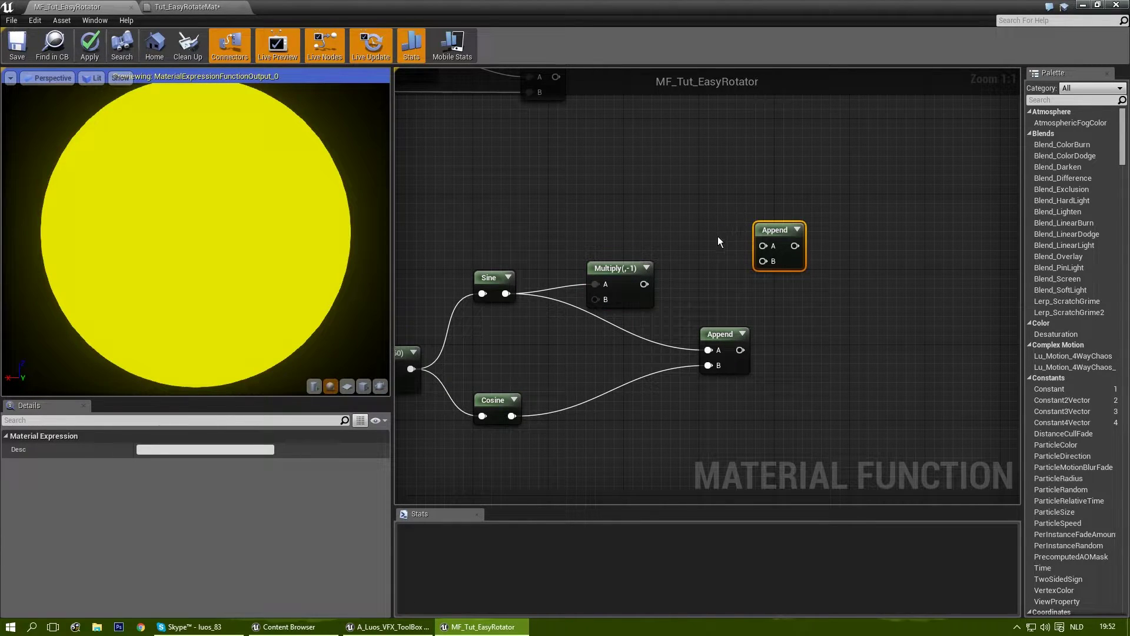
Connect Cosine to the upper Append node's A input and Multiply to B, and align it above the lower Append node.
{"action": "left_click_drag", "start_coordinate": [644, 284], "coordinate": [766, 261]}
{"action": "left_click_drag", "start_coordinate": [512, 416], "coordinate": [773, 248]}
{"action": "right_click_drag", "start_coordinate": [878, 301], "coordinate": [808, 289]}
{"action": "left_click_drag", "start_coordinate": [726, 235], "coordinate": [671, 254]}
Add a Dot product node after the Append nodes and line it up with the upper one.
{"action": "right_click_drag", "start_coordinate": [810, 280], "coordinate": [825, 257]}
{"action": "right_click", "coordinate": [825, 254]}
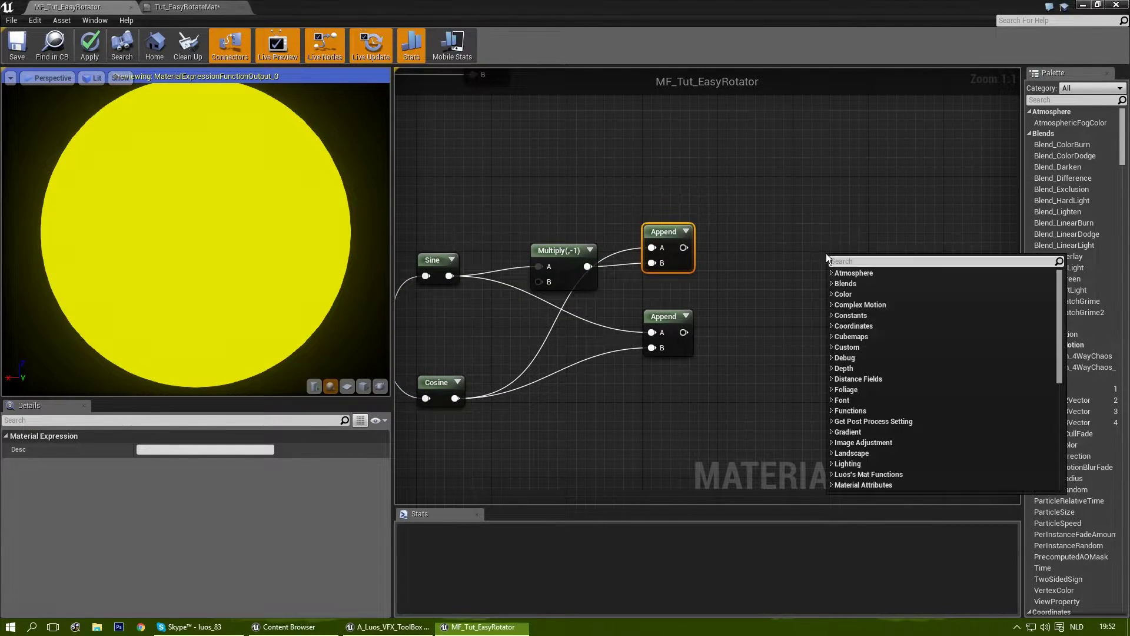
{"action": "type", "text": "dot"}
{"action": "key", "text": "Return"}
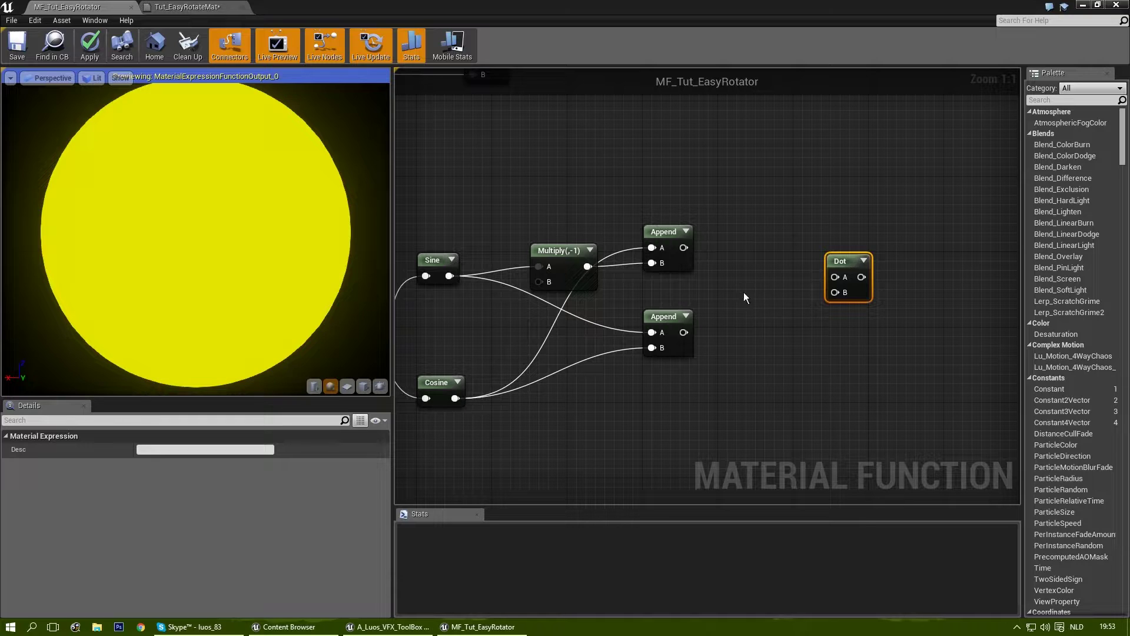
{"action": "right_click", "coordinate": [824, 291]}
{"action": "right_click_drag", "start_coordinate": [738, 297], "coordinate": [718, 277]}
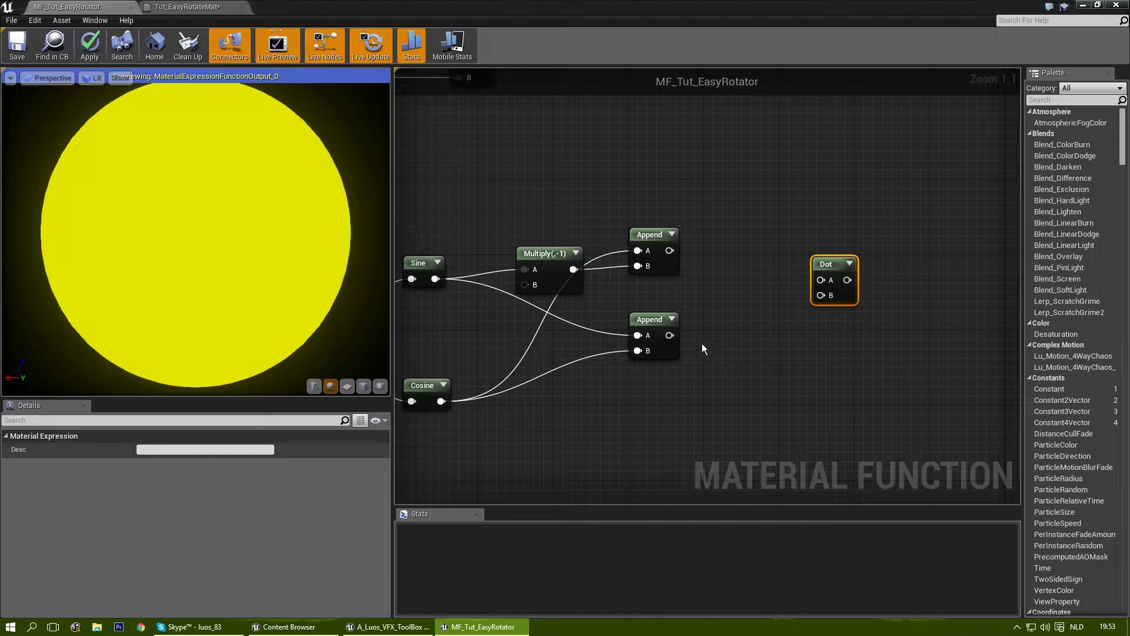
{"action": "left_click", "coordinate": [808, 250]}
{"action": "left_click_drag", "start_coordinate": [830, 262], "coordinate": [819, 236]}
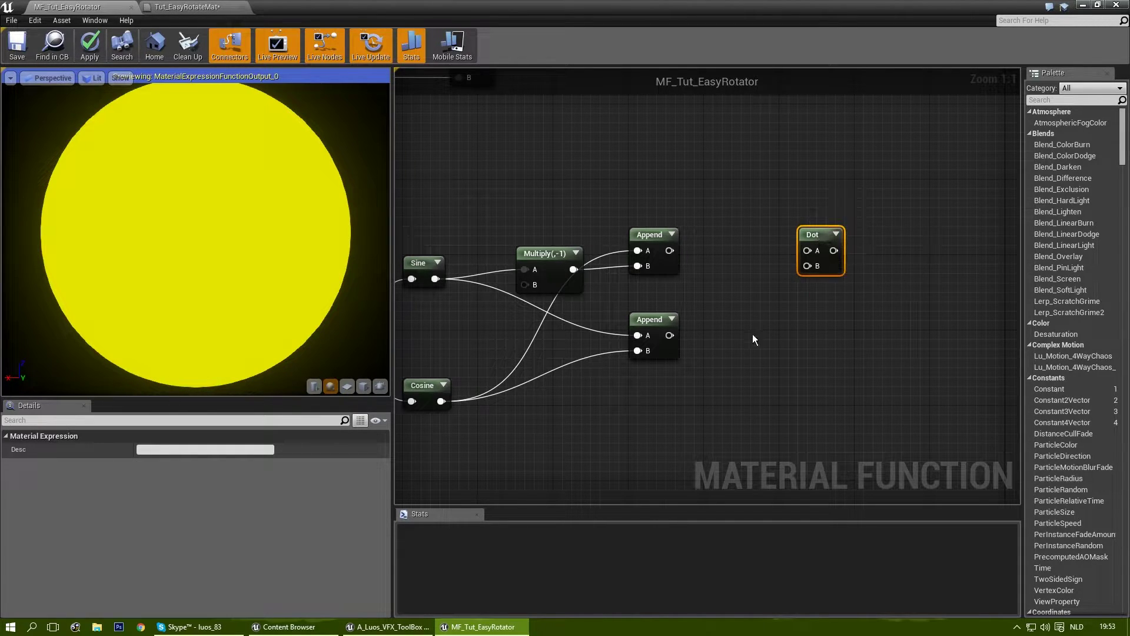
Connect the lower Append node to the Dot node's B input and the upstream Add node's result to A.
{"action": "right_click_drag", "start_coordinate": [752, 334], "coordinate": [730, 339]}
{"action": "left_click_drag", "start_coordinate": [647, 341], "coordinate": [784, 271]}
{"action": "right_click_drag", "start_coordinate": [720, 194], "coordinate": [757, 291]}
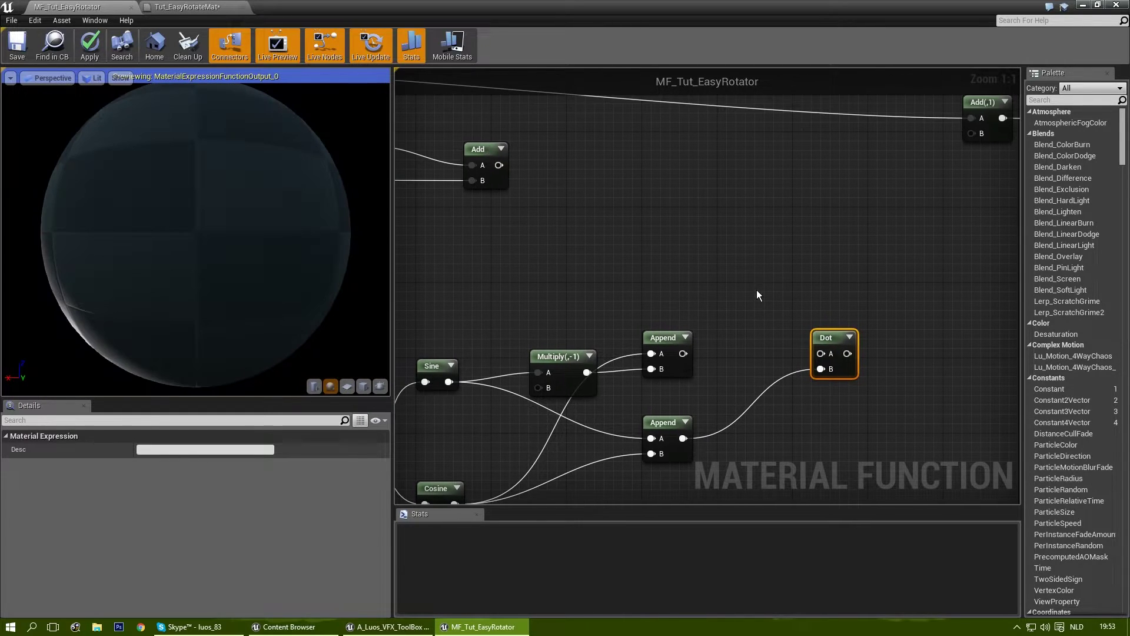
{"action": "left_click", "coordinate": [627, 246]}
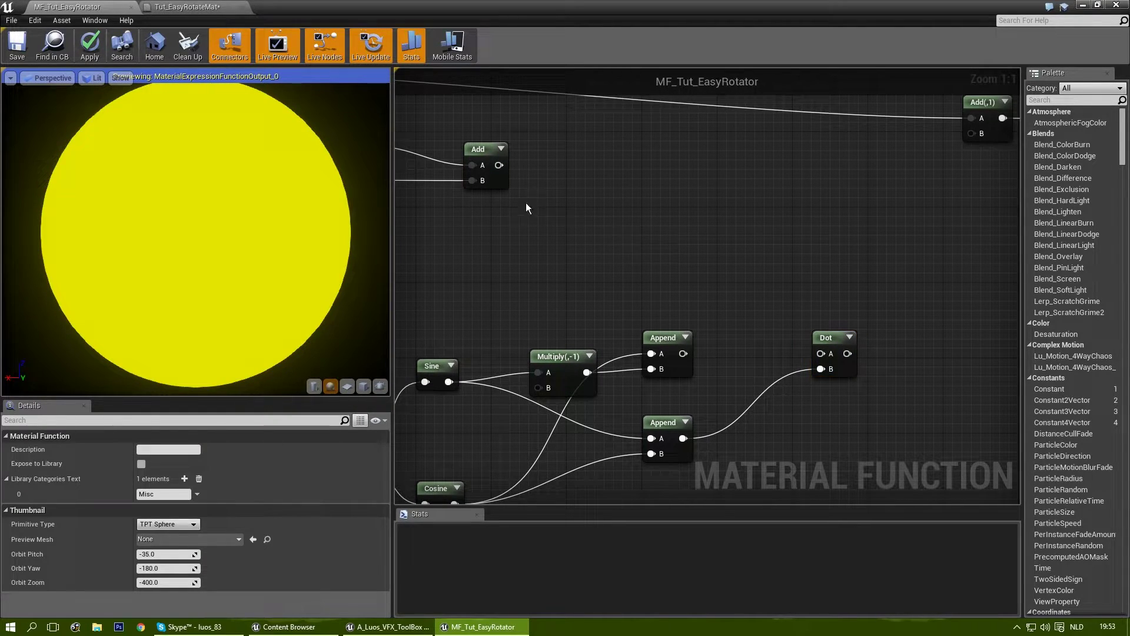
{"action": "left_click_drag", "start_coordinate": [499, 165], "coordinate": [821, 354]}
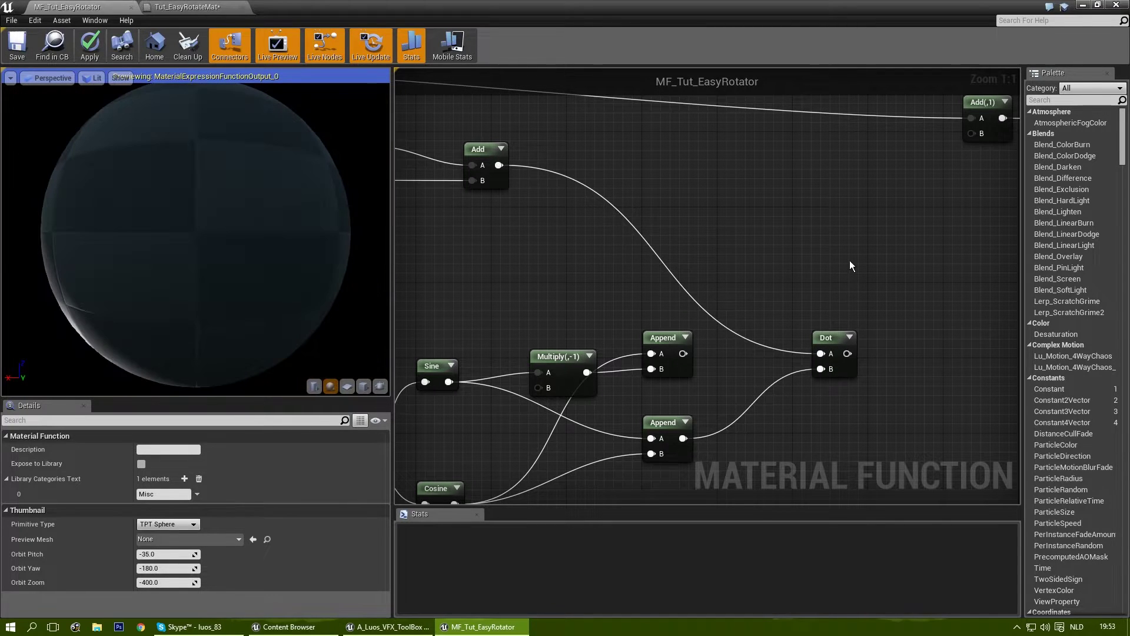
{"action": "right_click_drag", "start_coordinate": [850, 260], "coordinate": [767, 259]}
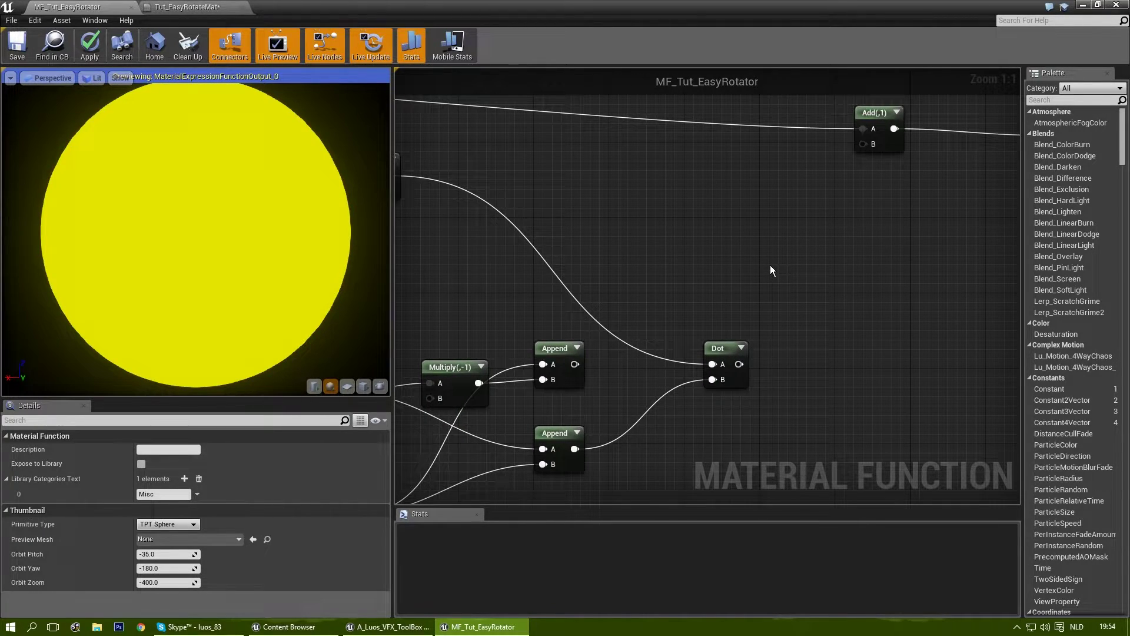
Add a second DotProduct node above the first, connecting the upper Append node to B and the upstream Add node's result to A.
{"action": "right_click", "coordinate": [716, 236]}
{"action": "type", "text": "dot"}
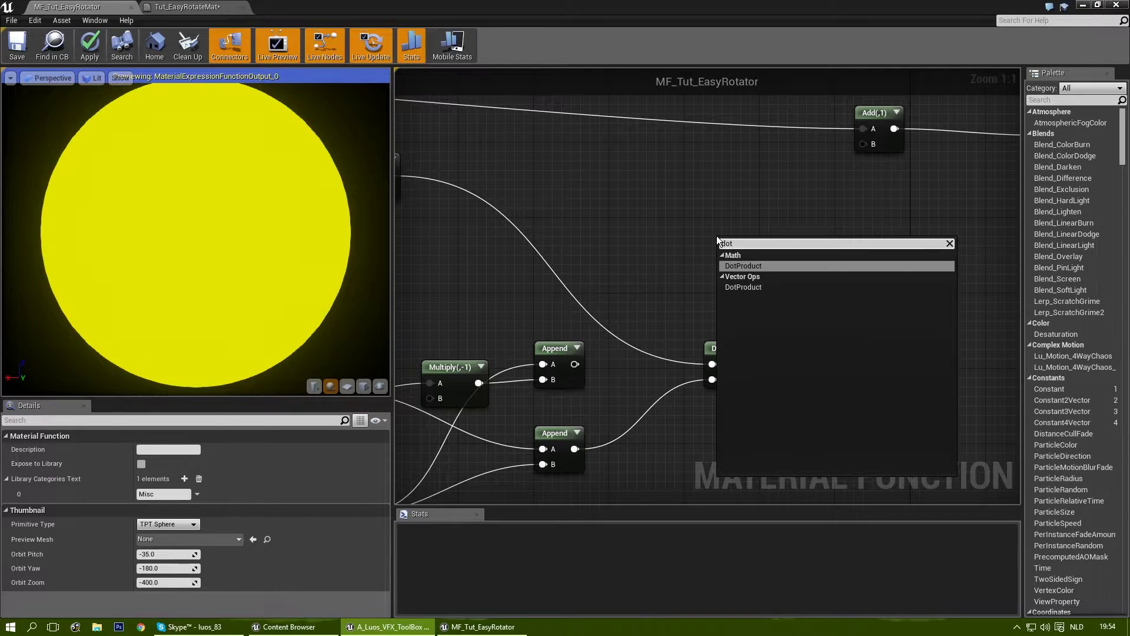
{"action": "key", "text": "Return"}
{"action": "left_click_drag", "start_coordinate": [574, 364], "coordinate": [727, 275]}
{"action": "right_click_drag", "start_coordinate": [566, 270], "coordinate": [672, 302]}
{"action": "left_click_drag", "start_coordinate": [493, 207], "coordinate": [820, 224]}
Append the upper Dot result as A and the lower as B in a new AppendVector node, and feed it into the final Add node's B.
{"action": "right_click_drag", "start_coordinate": [873, 300], "coordinate": [685, 302]}
{"action": "right_click", "coordinate": [734, 277]}
{"action": "type", "text": "append"}
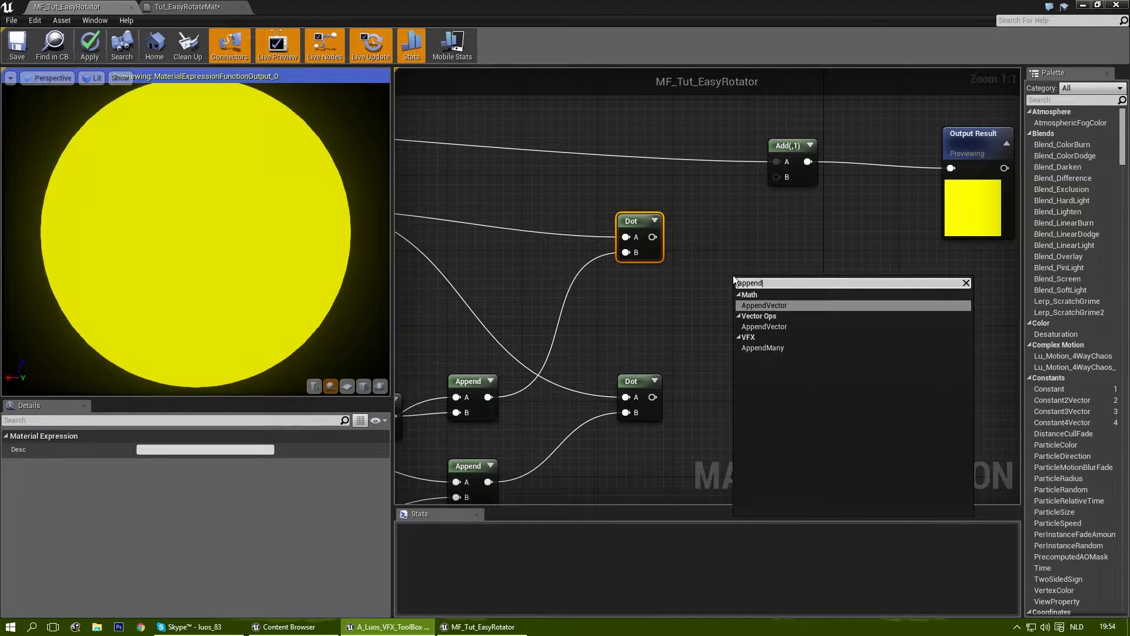
{"action": "key", "text": "Return"}
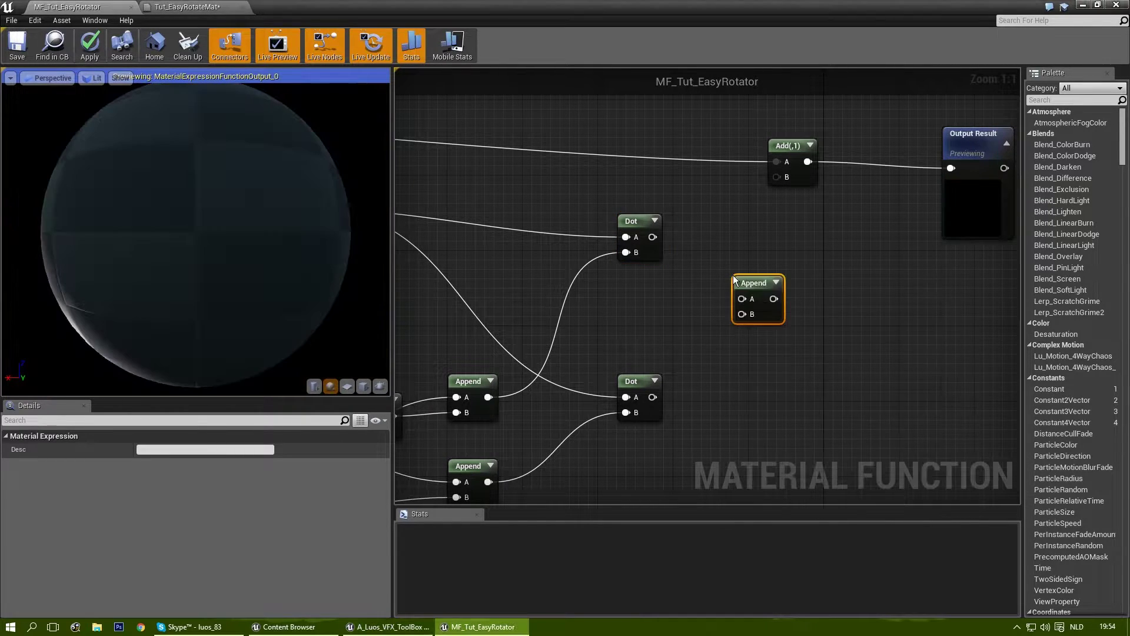
{"action": "left_click_drag", "start_coordinate": [653, 237], "coordinate": [741, 299]}
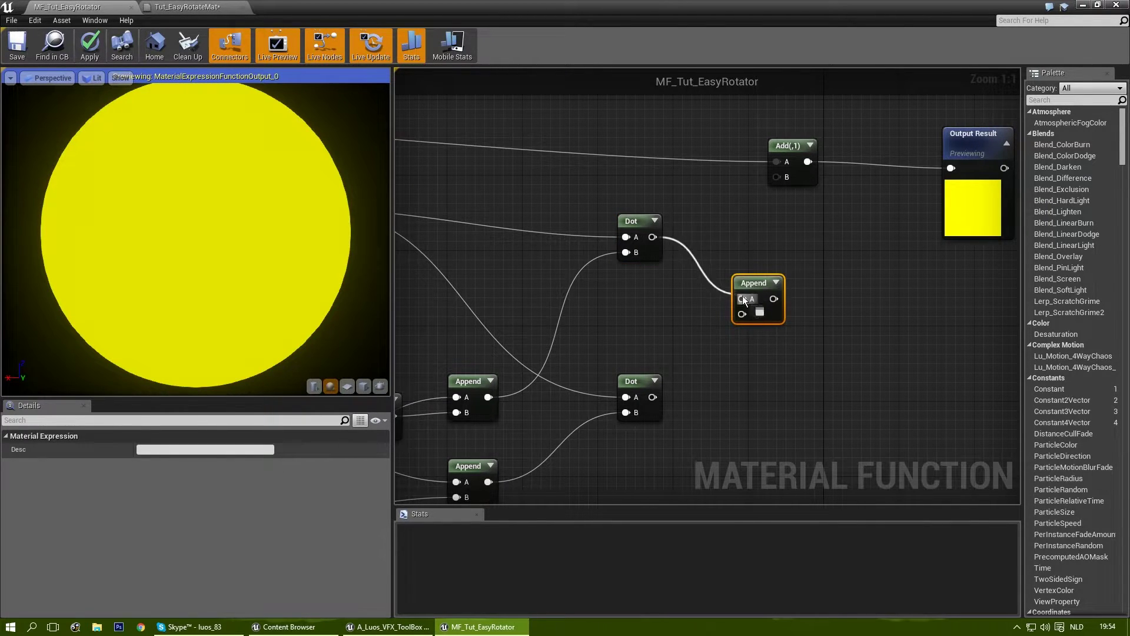
{"action": "left_click_drag", "start_coordinate": [653, 397], "coordinate": [777, 177]}
{"action": "left_click", "coordinate": [819, 271]}
Save the material function and reposition its MF_Tut_EasyRotator node in the Tut_EasyRotateMat graph.
{"action": "right_click_drag", "start_coordinate": [531, 287], "coordinate": [772, 287]}
{"action": "scroll", "coordinate": [773, 287], "scroll_direction": "down", "scroll_amount": 4}
{"action": "right_click_drag", "start_coordinate": [638, 313], "coordinate": [693, 297]}
{"action": "scroll", "coordinate": [693, 296], "scroll_direction": "up", "scroll_amount": 1}
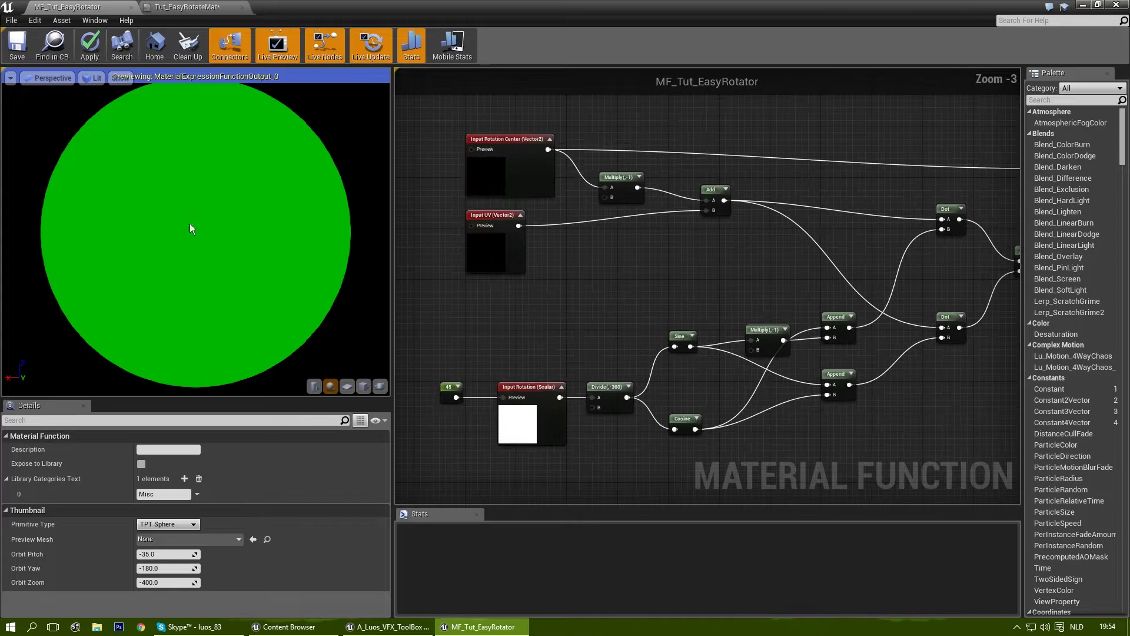
{"action": "left_click", "coordinate": [17, 44]}
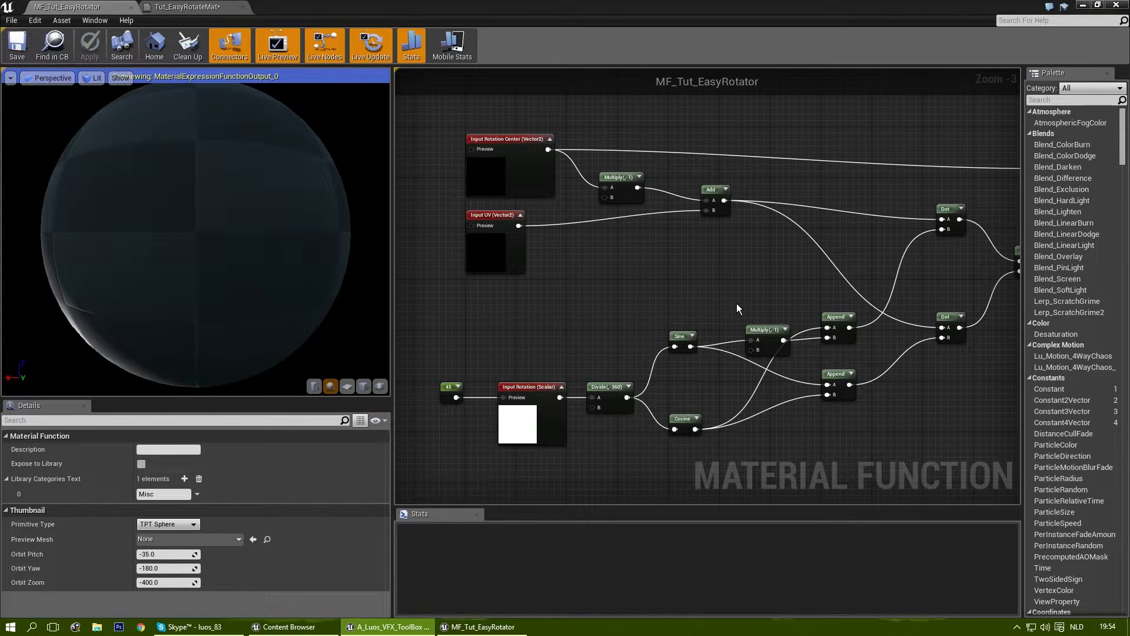
{"action": "left_click", "coordinate": [187, 6]}
{"action": "left_click_drag", "start_coordinate": [544, 262], "coordinate": [488, 223]}
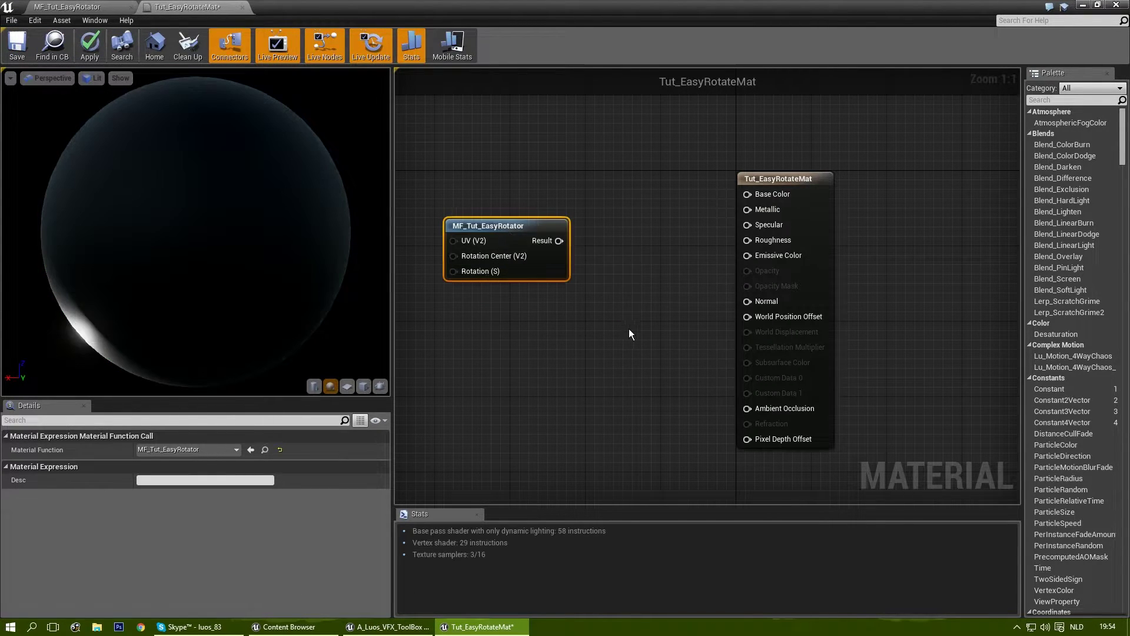
{"action": "left_click", "coordinate": [612, 345]}
Bring the T_Arrow_Tut texture from the Content Browser into the material as a Texture Sample beside the rotator node.
{"action": "key", "text": "alt+Tab"}
{"action": "double_click", "coordinate": [326, 479]}
{"action": "left_click_drag", "start_coordinate": [327, 486], "coordinate": [628, 252]}
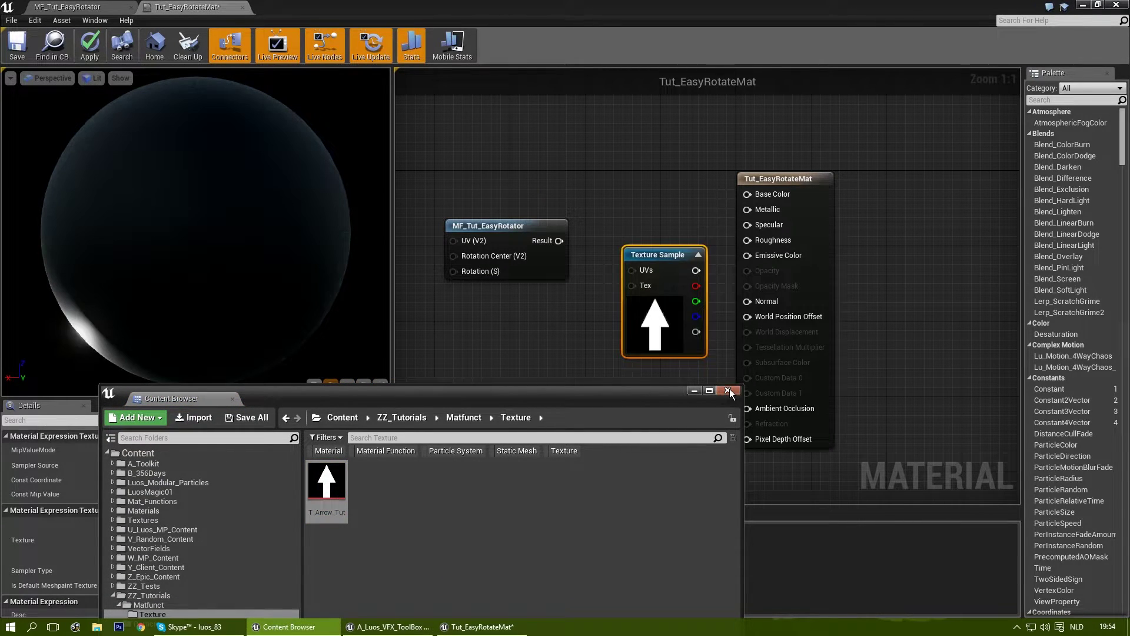
{"action": "left_click", "coordinate": [729, 391]}
{"action": "left_click_drag", "start_coordinate": [660, 255], "coordinate": [651, 216]}
{"action": "right_click_drag", "start_coordinate": [652, 213], "coordinate": [753, 236]}
Connect the rotator's Result to the Texture Sample's UVs and the sample's color output to Base Color and Emissive Color, and tidy its placement.
{"action": "mouse_move", "coordinate": [582, 295]}
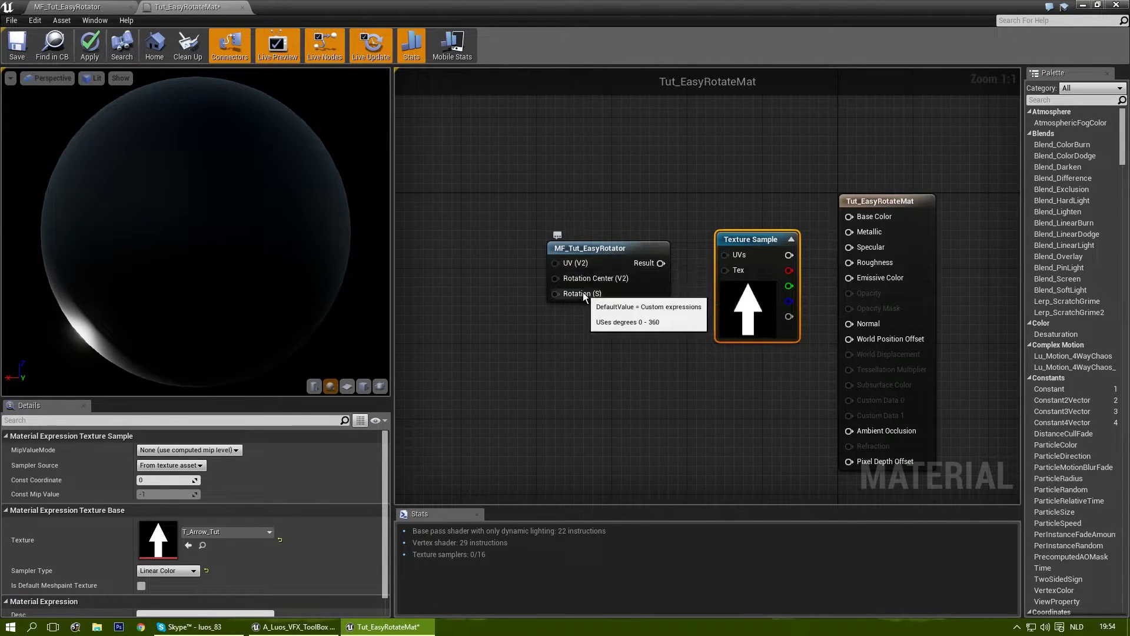
{"action": "right_click_drag", "start_coordinate": [630, 287], "coordinate": [560, 283]}
{"action": "left_click_drag", "start_coordinate": [591, 258], "coordinate": [652, 255]}
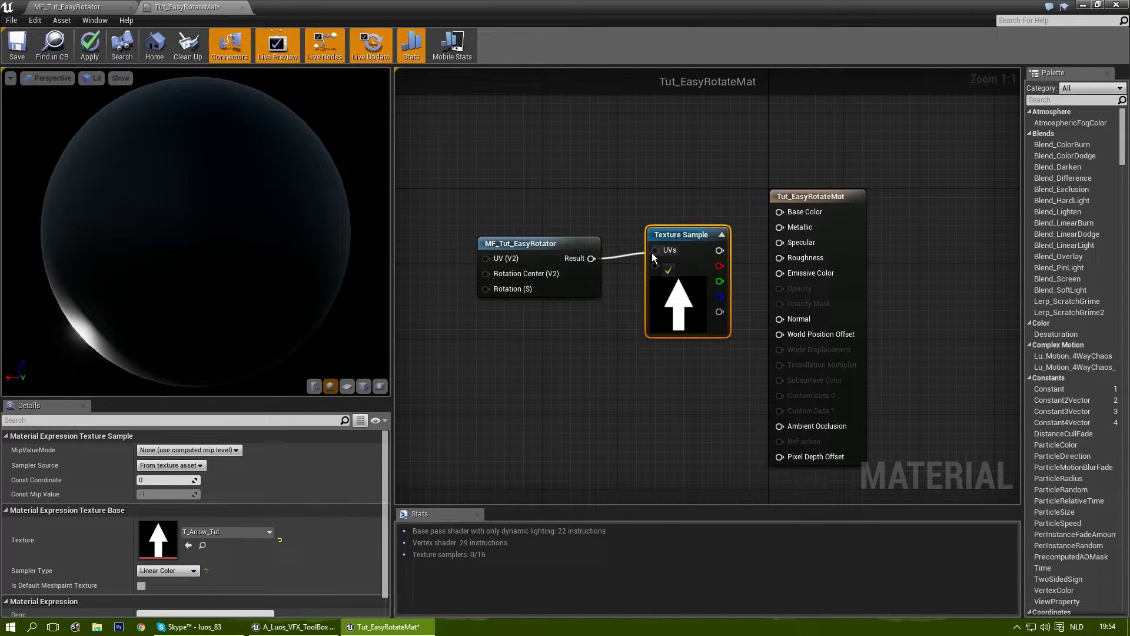
{"action": "right_click_drag", "start_coordinate": [614, 386], "coordinate": [581, 383]}
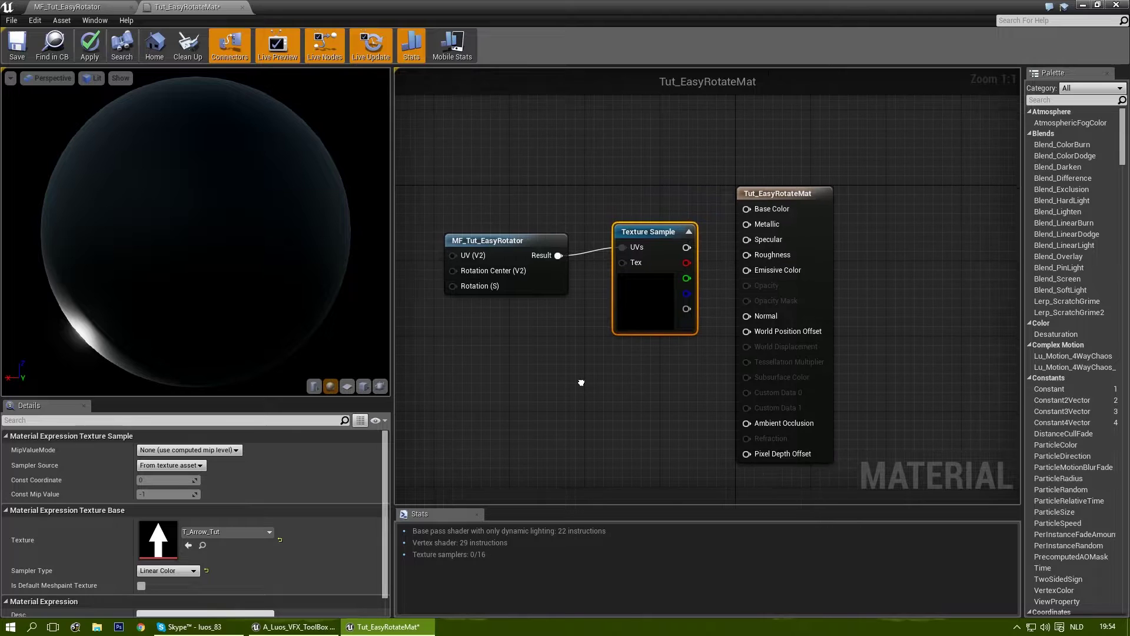
{"action": "left_click_drag", "start_coordinate": [687, 247], "coordinate": [747, 270]}
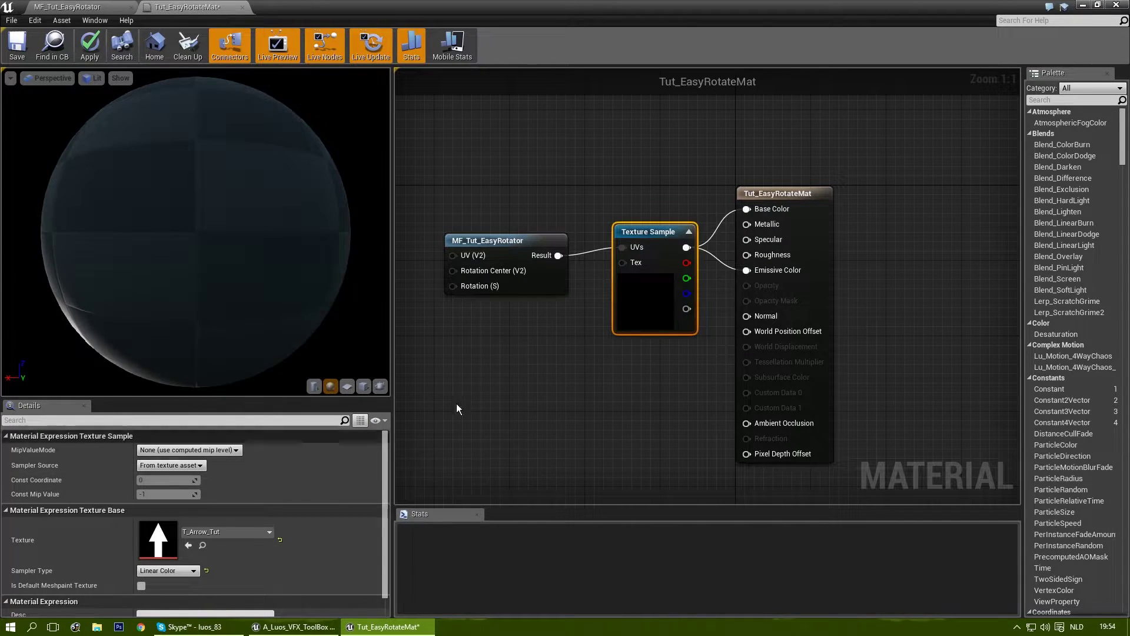
{"action": "left_click_drag", "start_coordinate": [616, 233], "coordinate": [597, 242]}
Preview the material on a plane and set the Texture Sample's Sampler Source to Shared: Wrap.
{"action": "left_click", "coordinate": [347, 387]}
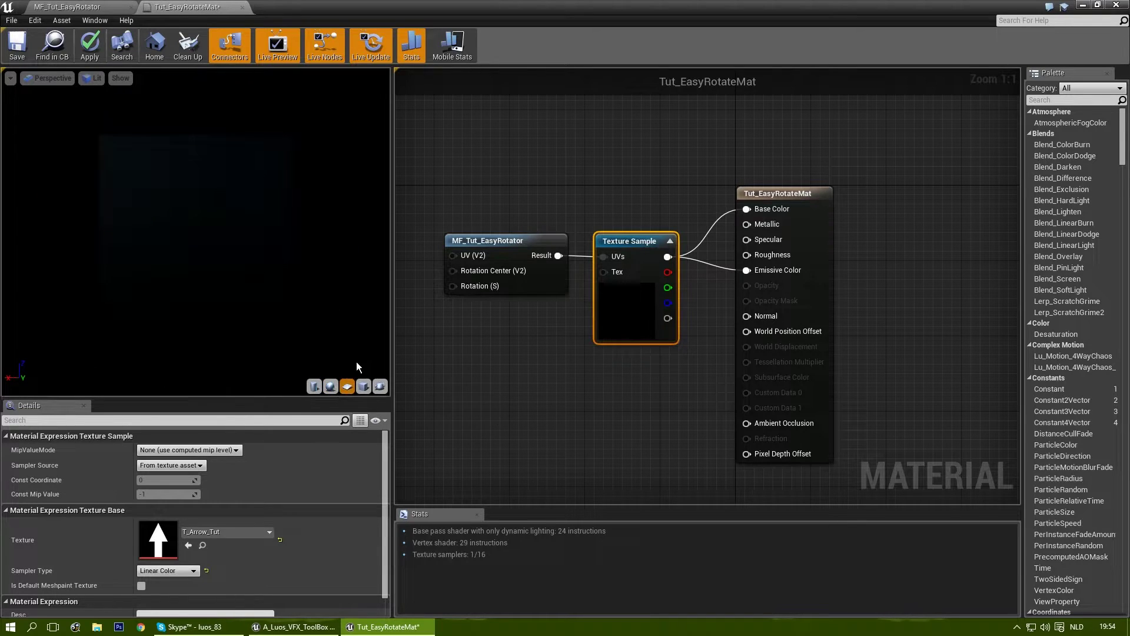
{"action": "left_click", "coordinate": [182, 572]}
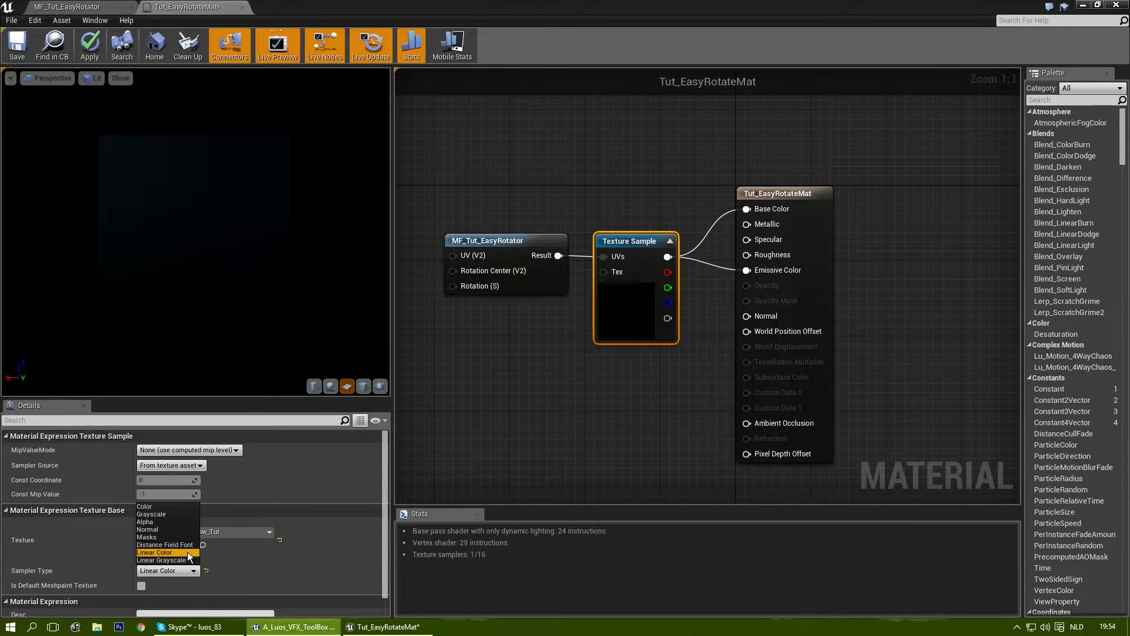
{"action": "left_click", "coordinate": [306, 563]}
{"action": "left_click", "coordinate": [175, 467]}
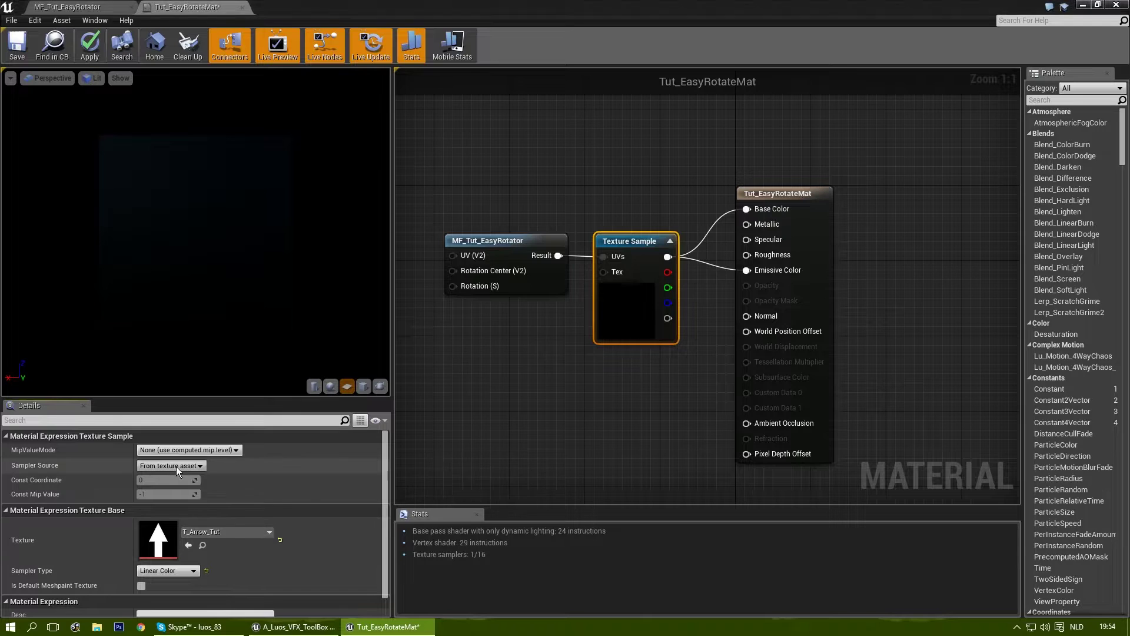
{"action": "left_click", "coordinate": [175, 485]}
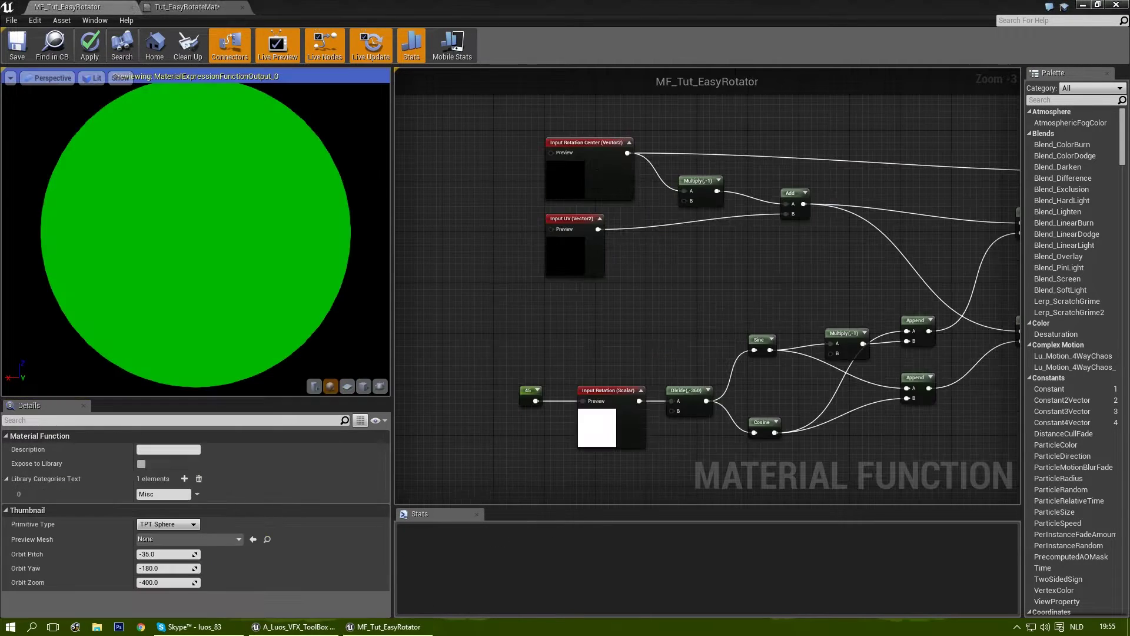
In MF_Tut_EasyRotator, add a TexCoord[0] node beside Input UV and connect it to that input's Preview pin.
{"action": "right_click", "coordinate": [630, 317]}
{"action": "right_click_drag", "start_coordinate": [487, 269], "coordinate": [601, 237]}
{"action": "scroll", "coordinate": [561, 279], "scroll_direction": "up", "scroll_amount": 2}
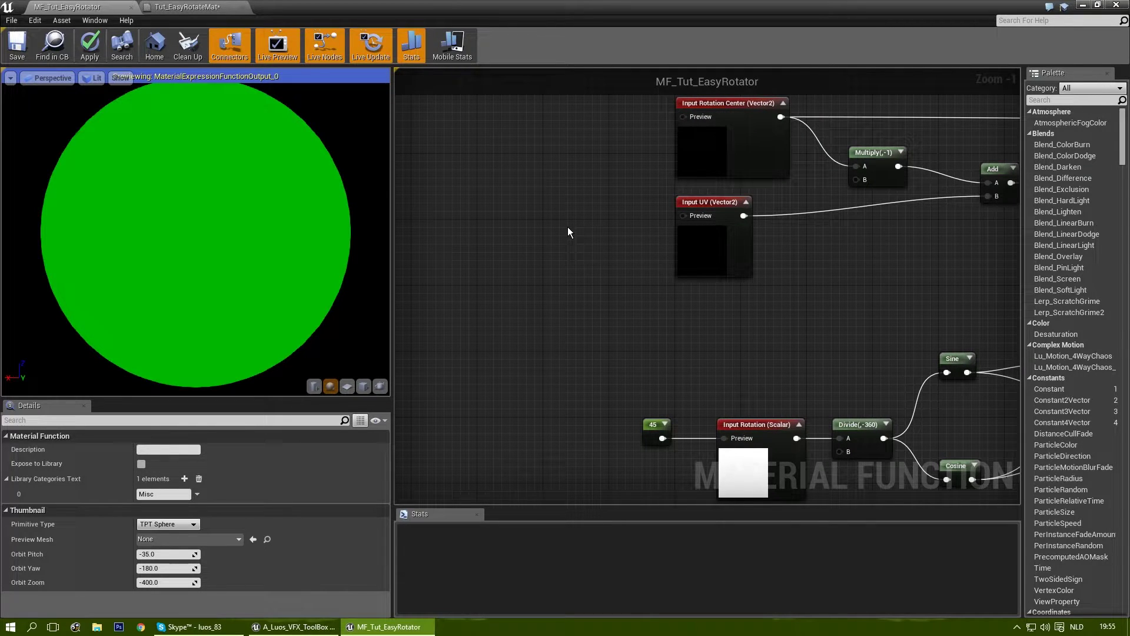
{"action": "right_click_drag", "start_coordinate": [568, 227], "coordinate": [601, 228]}
{"action": "left_click", "coordinate": [590, 212]}
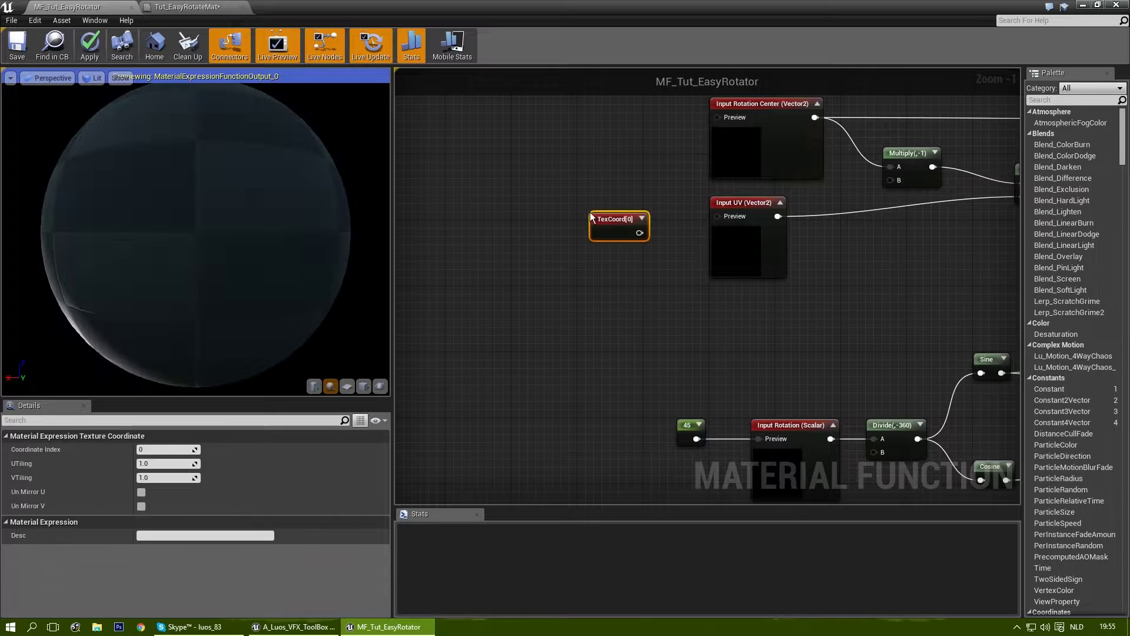
{"action": "left_click_drag", "start_coordinate": [639, 233], "coordinate": [670, 202]}
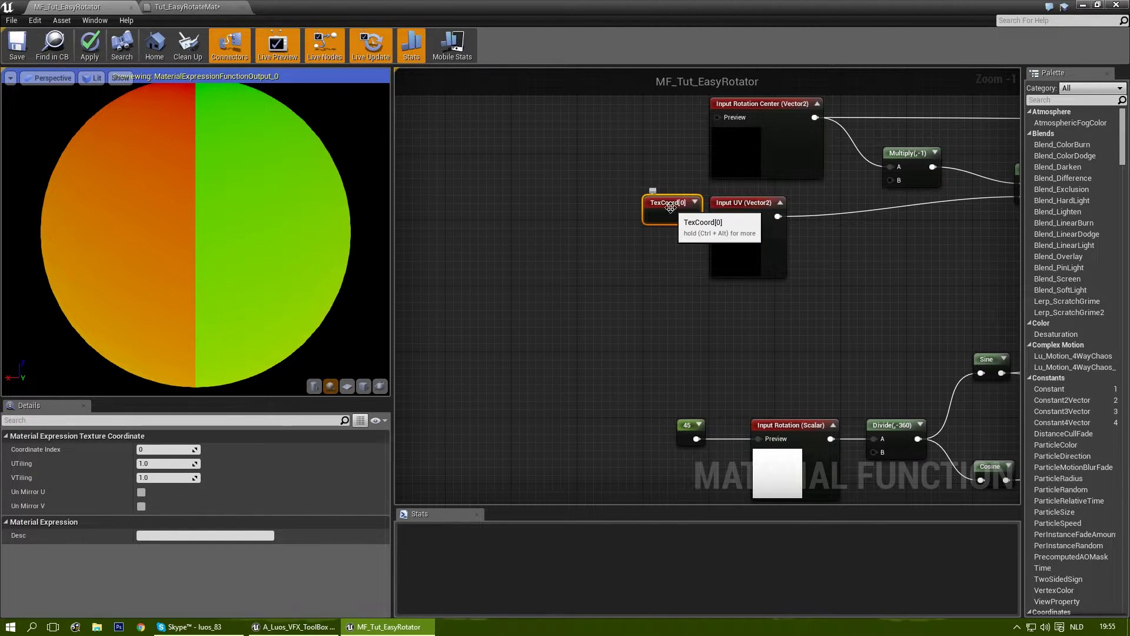
Preview the material function on a plane and apply its changes.
{"action": "left_click", "coordinate": [348, 388]}
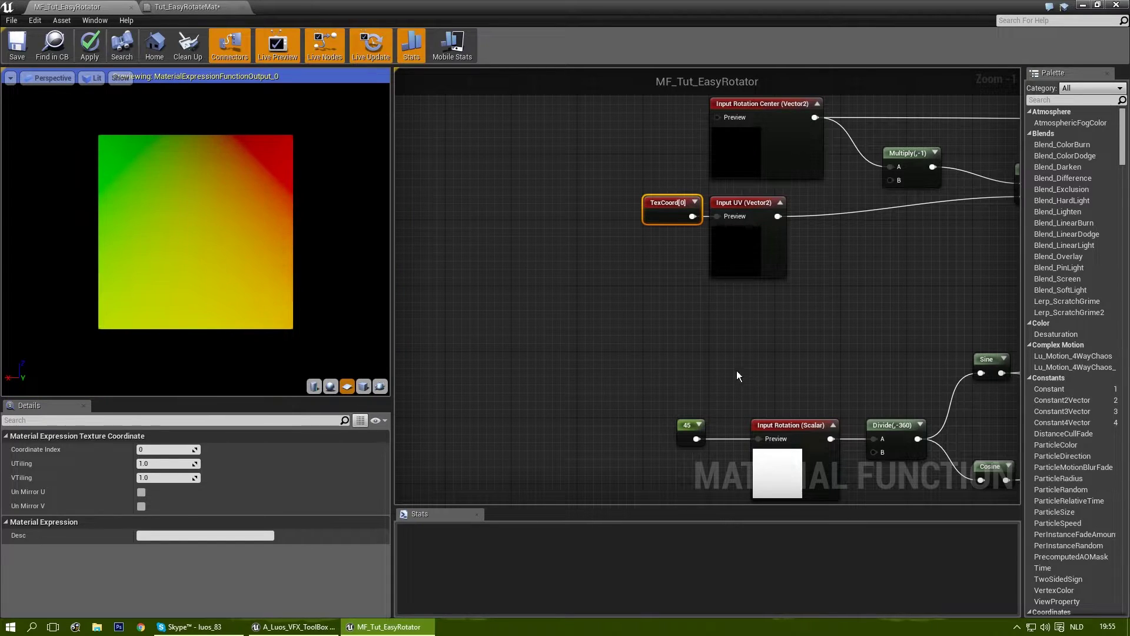
{"action": "right_click_drag", "start_coordinate": [745, 377], "coordinate": [583, 385]}
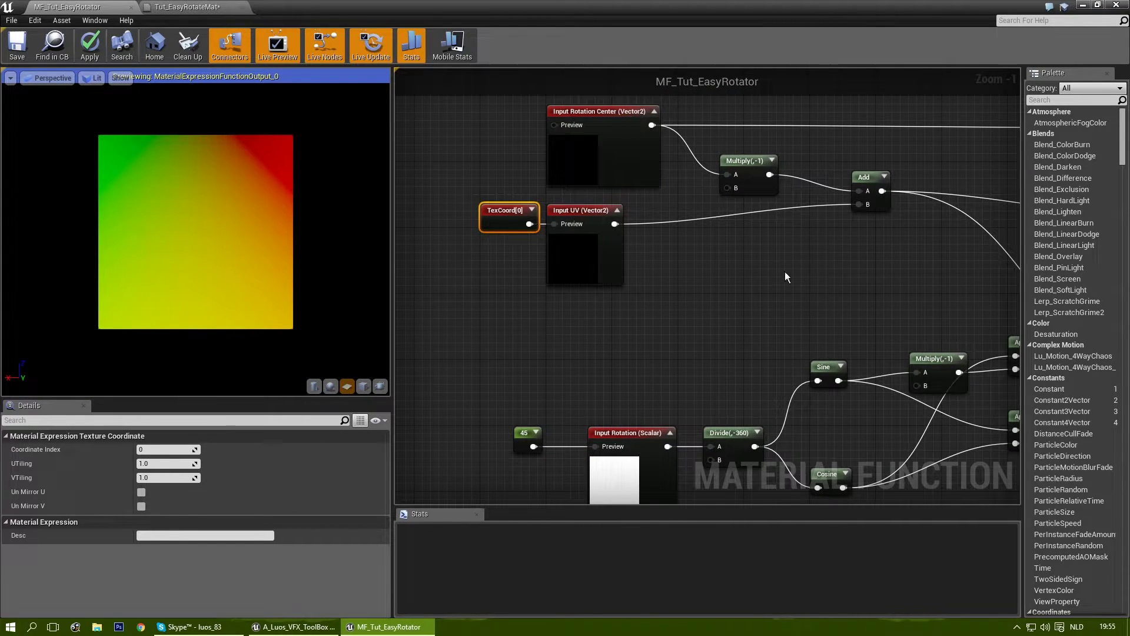
{"action": "left_click", "coordinate": [90, 44]}
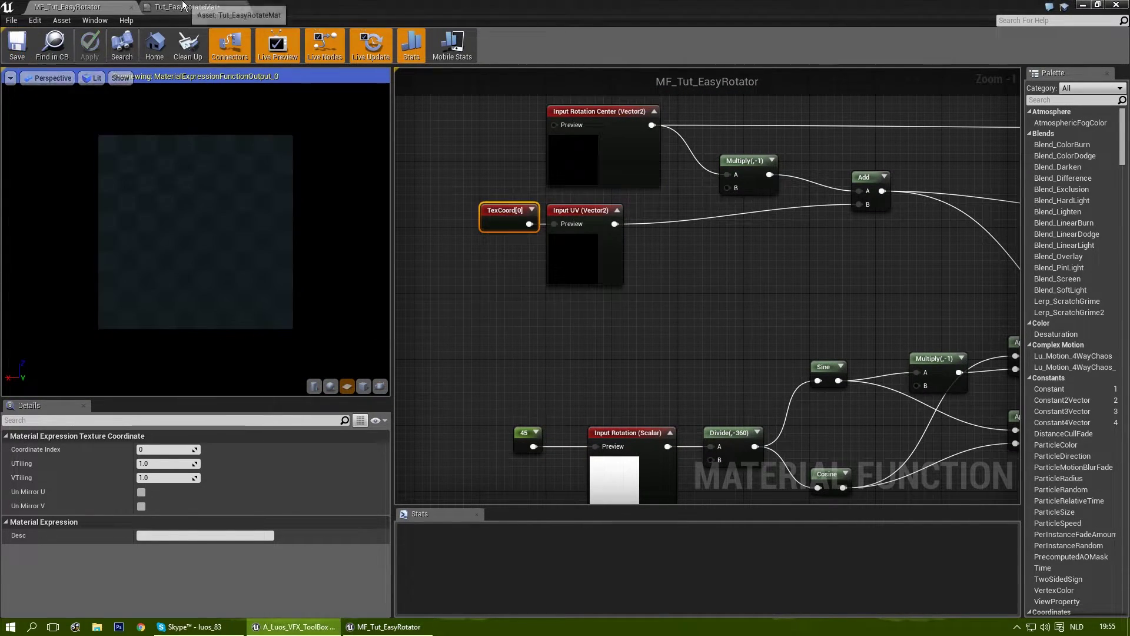
In Tut_EasyRotateMat, add a Constant node beside the rotator node and connect it to the Rotation input.
{"action": "left_click", "coordinate": [182, 7]}
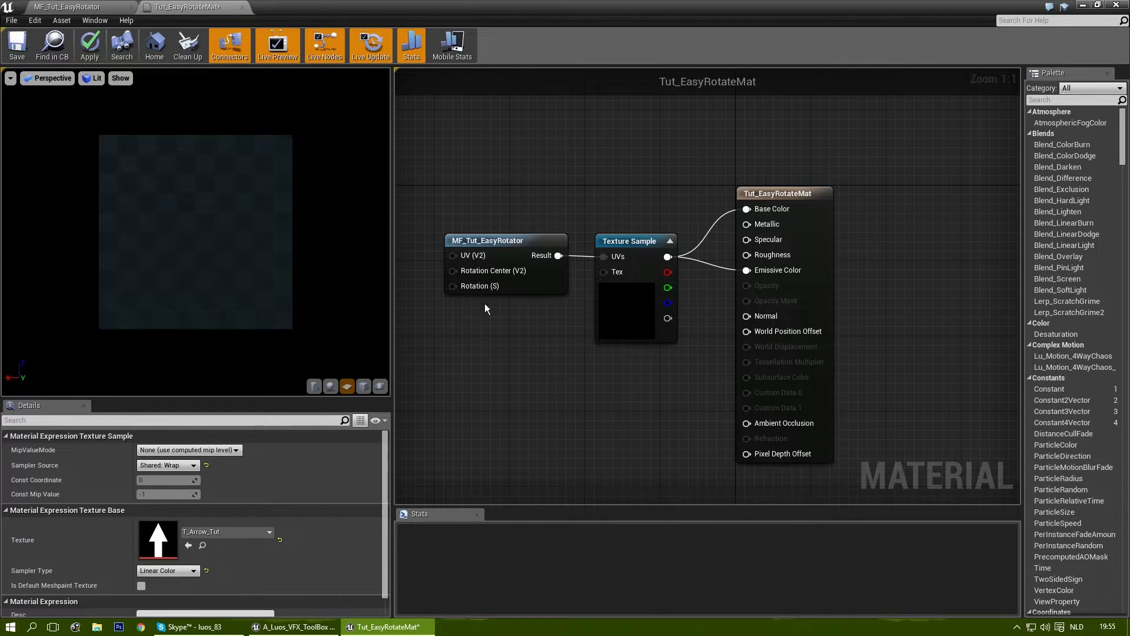
{"action": "right_click_drag", "start_coordinate": [464, 401], "coordinate": [574, 335]}
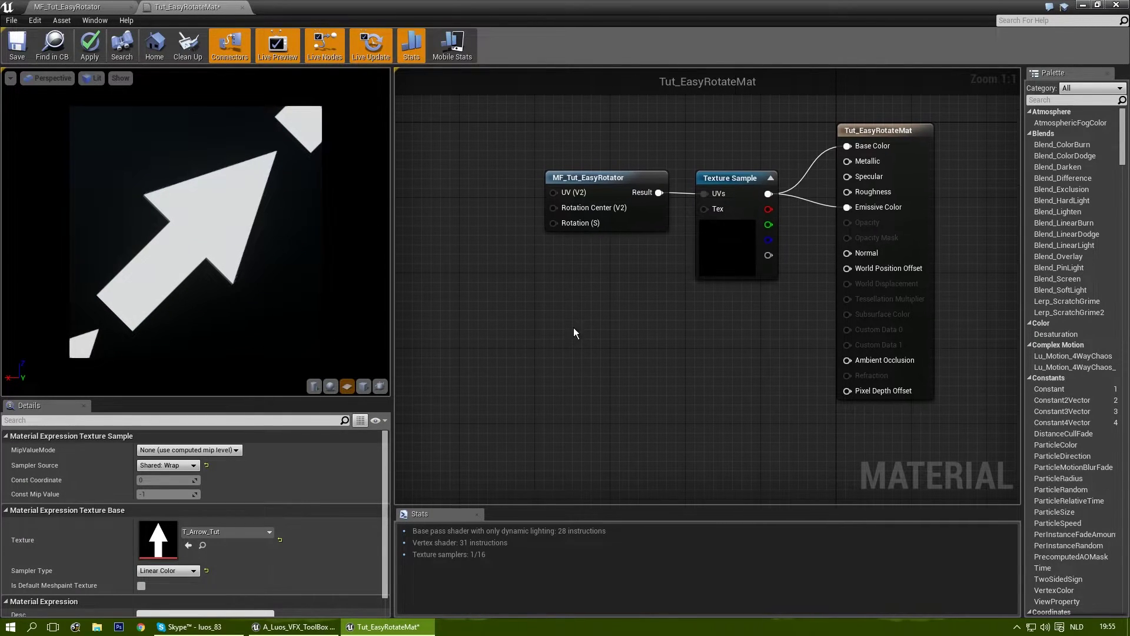
{"action": "right_click_drag", "start_coordinate": [528, 250], "coordinate": [595, 269]}
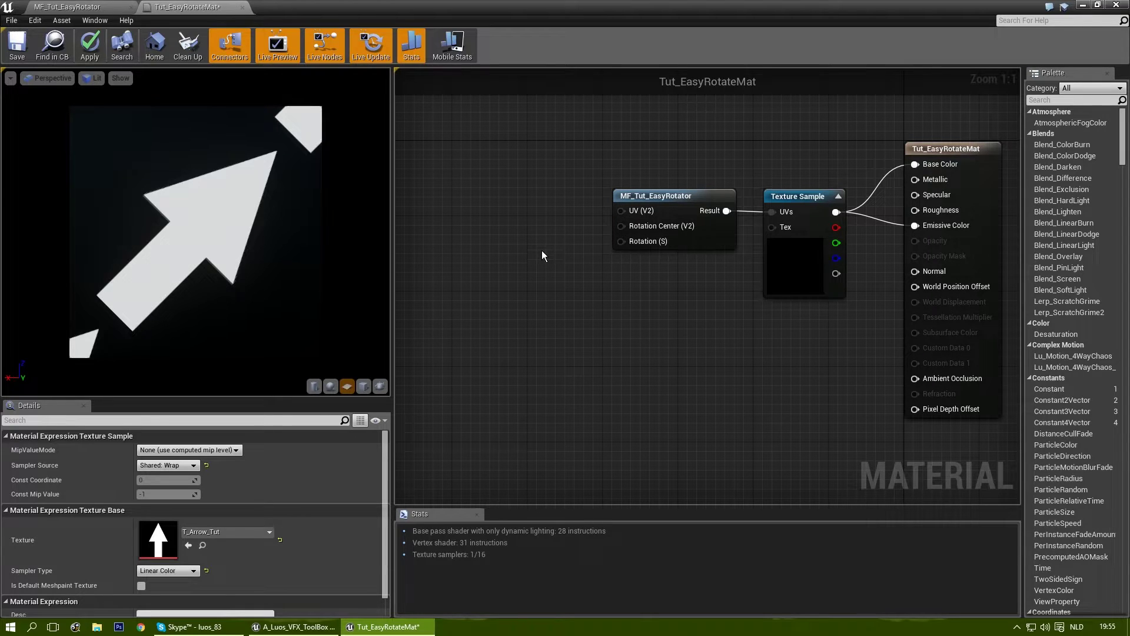
{"action": "left_click", "coordinate": [542, 249]}
{"action": "left_click_drag", "start_coordinate": [562, 274], "coordinate": [531, 234]}
Test the rotator by setting the constant's value to 45 and then to 90.
{"action": "left_click", "coordinate": [167, 451]}
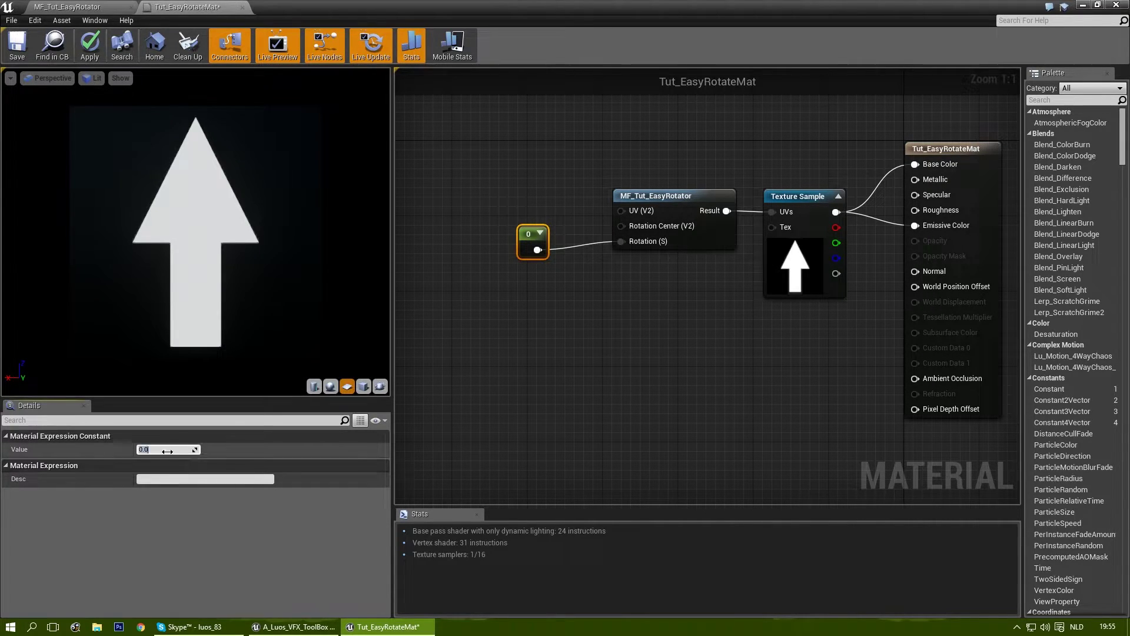
{"action": "type", "text": "45"}
{"action": "key", "text": "Return"}
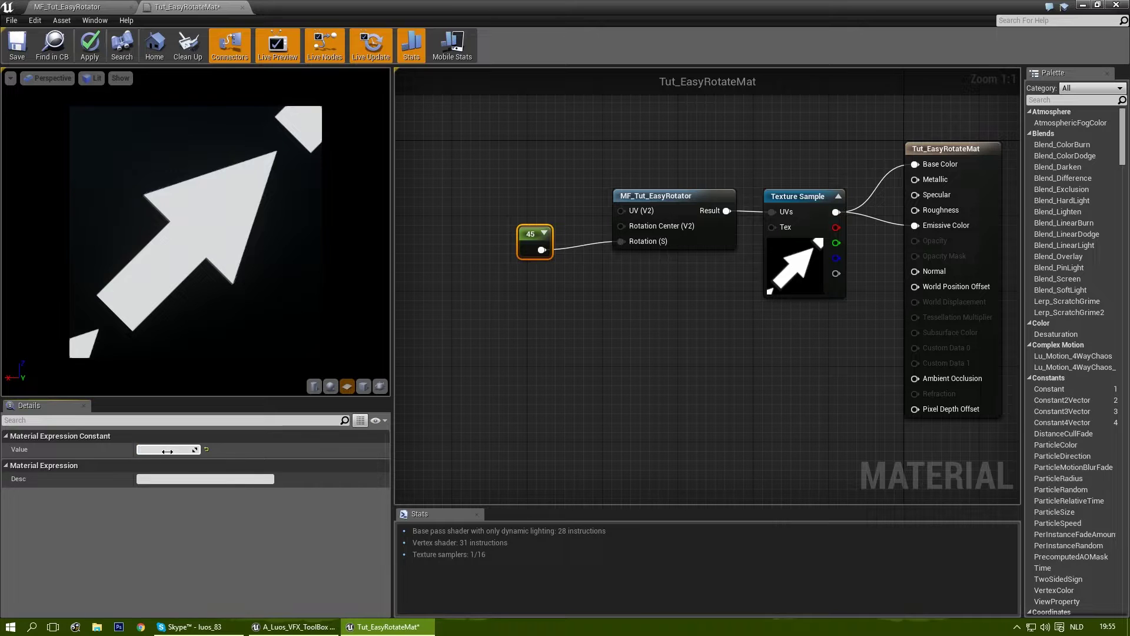
{"action": "type", "text": "90"}
{"action": "key", "text": "Return"}
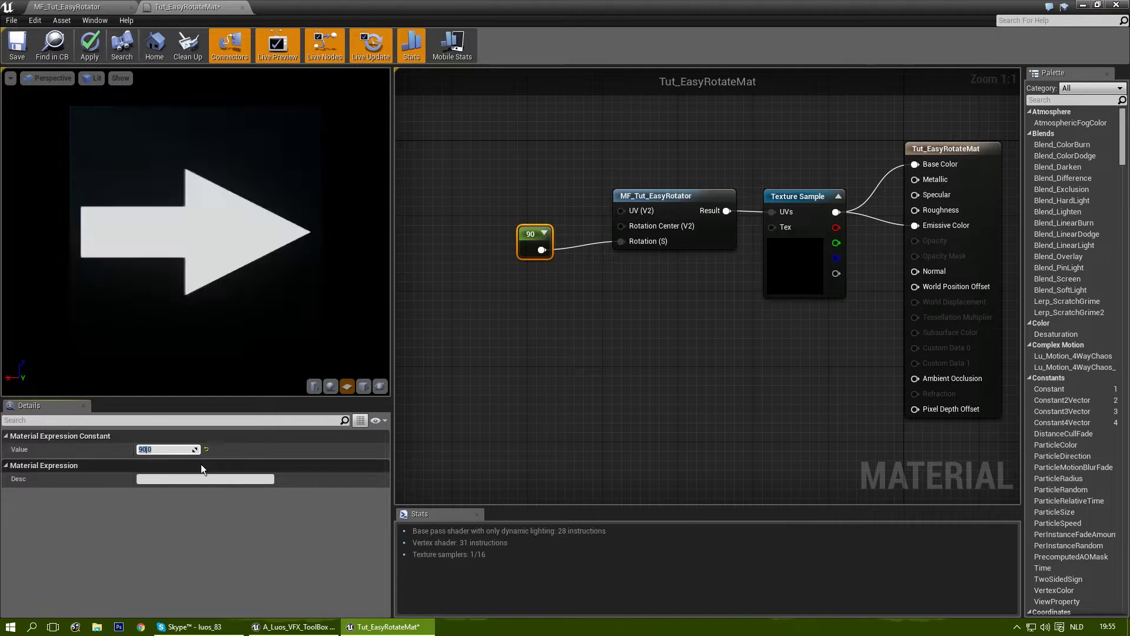
{"action": "left_click", "coordinate": [614, 387]}
In MF_Tut_EasyRotator, move the constant closer to Input Rotation and set its default value to 0.
{"action": "left_click", "coordinate": [68, 6]}
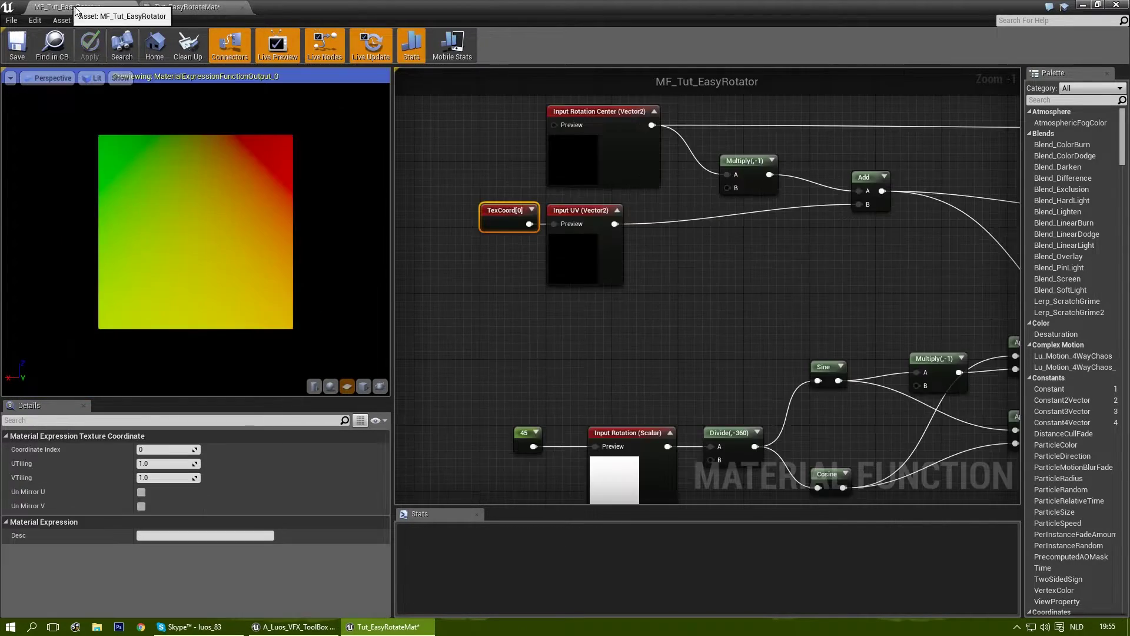
{"action": "scroll", "coordinate": [630, 288], "scroll_direction": "down", "scroll_amount": 5}
{"action": "right_click_drag", "start_coordinate": [547, 324], "coordinate": [535, 316]}
{"action": "scroll", "coordinate": [534, 316], "scroll_direction": "up", "scroll_amount": 2}
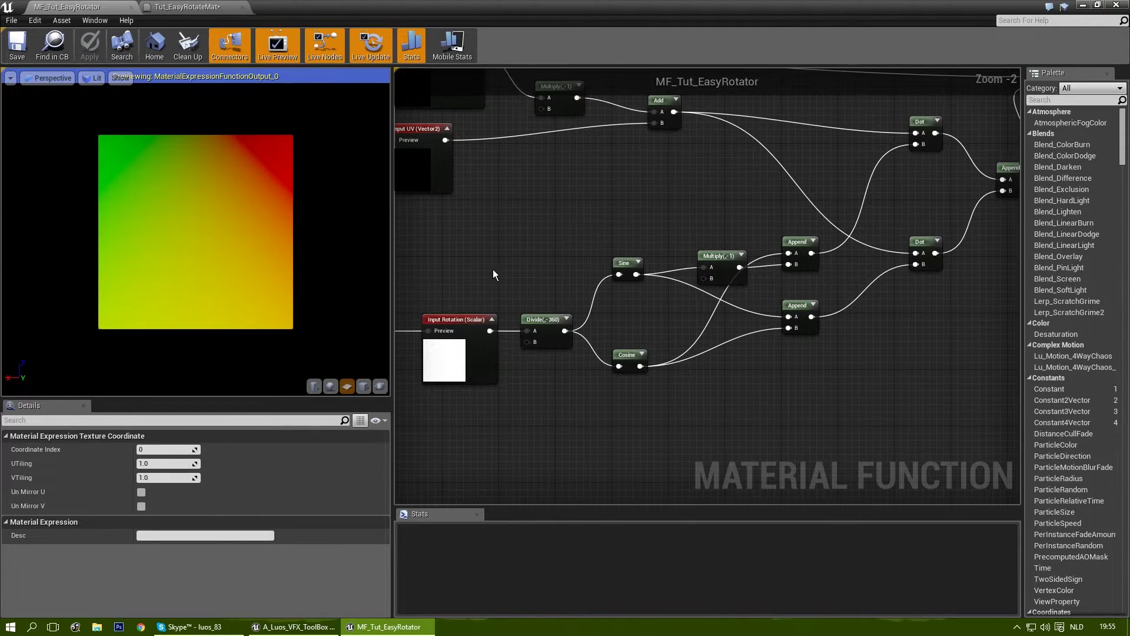
{"action": "right_click_drag", "start_coordinate": [428, 237], "coordinate": [603, 196]}
{"action": "left_click", "coordinate": [603, 196]}
{"action": "scroll", "coordinate": [603, 197], "scroll_direction": "up", "scroll_amount": 2}
{"action": "left_click_drag", "start_coordinate": [527, 300], "coordinate": [556, 301]}
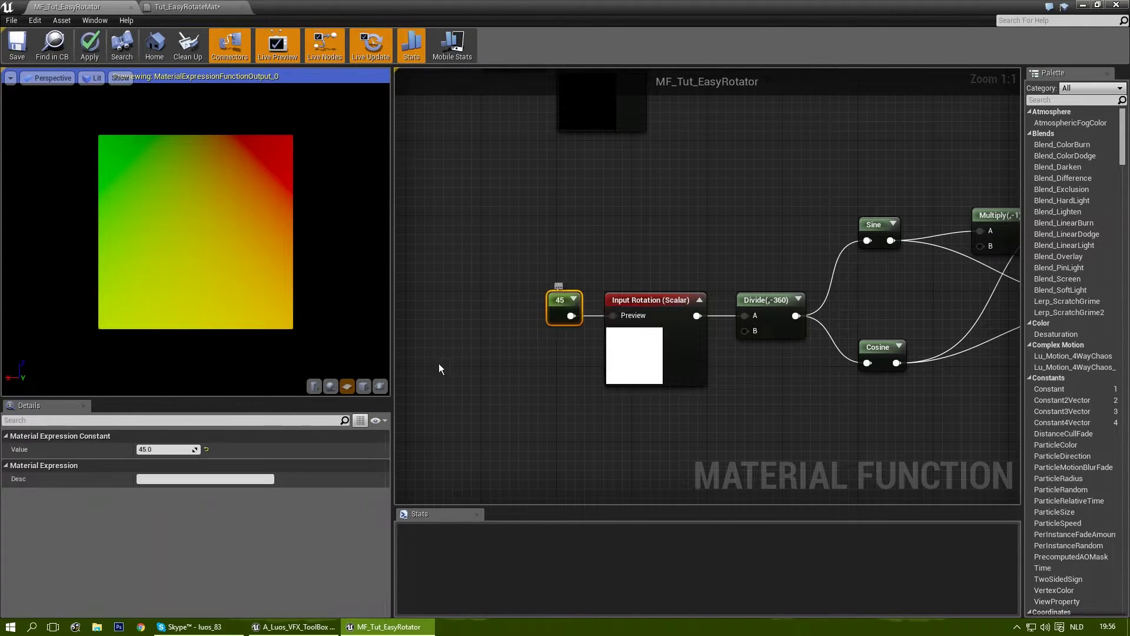
{"action": "left_click", "coordinate": [161, 449]}
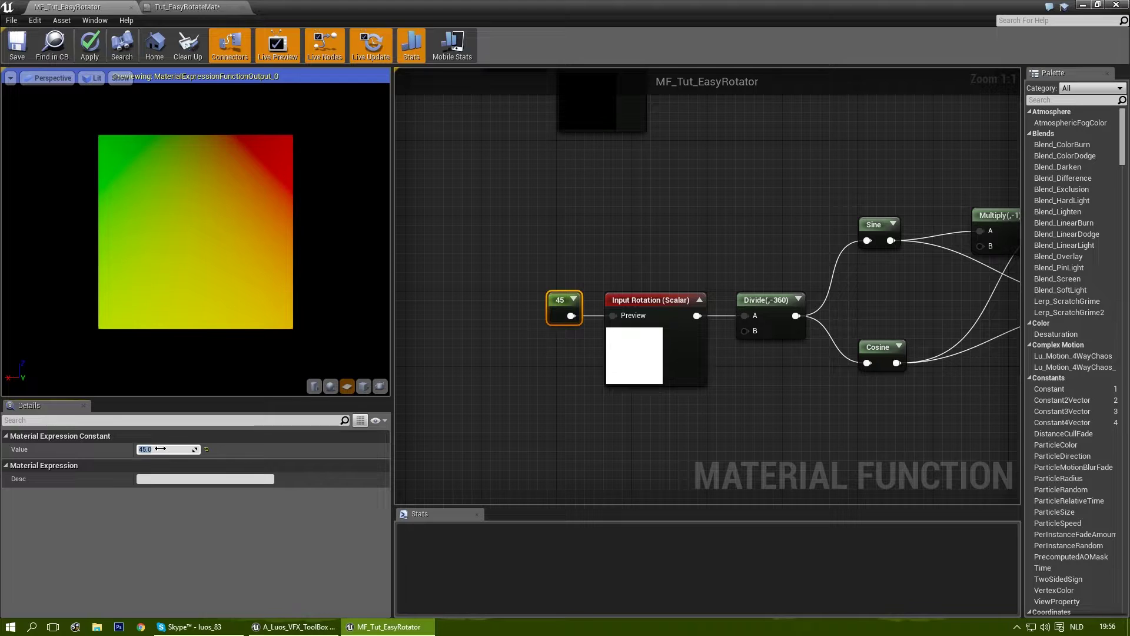
{"action": "type", "text": "0"}
{"action": "key", "text": "Return"}
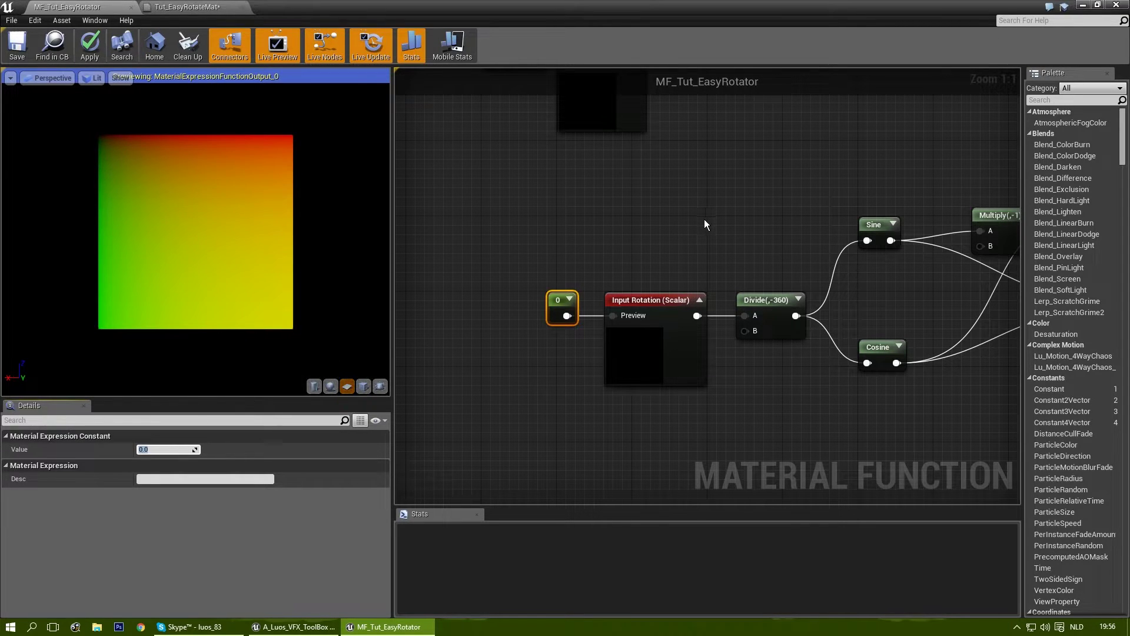
{"action": "left_click", "coordinate": [695, 214]}
Examine the default inputs feeding Input UV and Input Rotation Center, including the Rotation Center preview values.
{"action": "scroll", "coordinate": [597, 243], "scroll_direction": "down", "scroll_amount": 2}
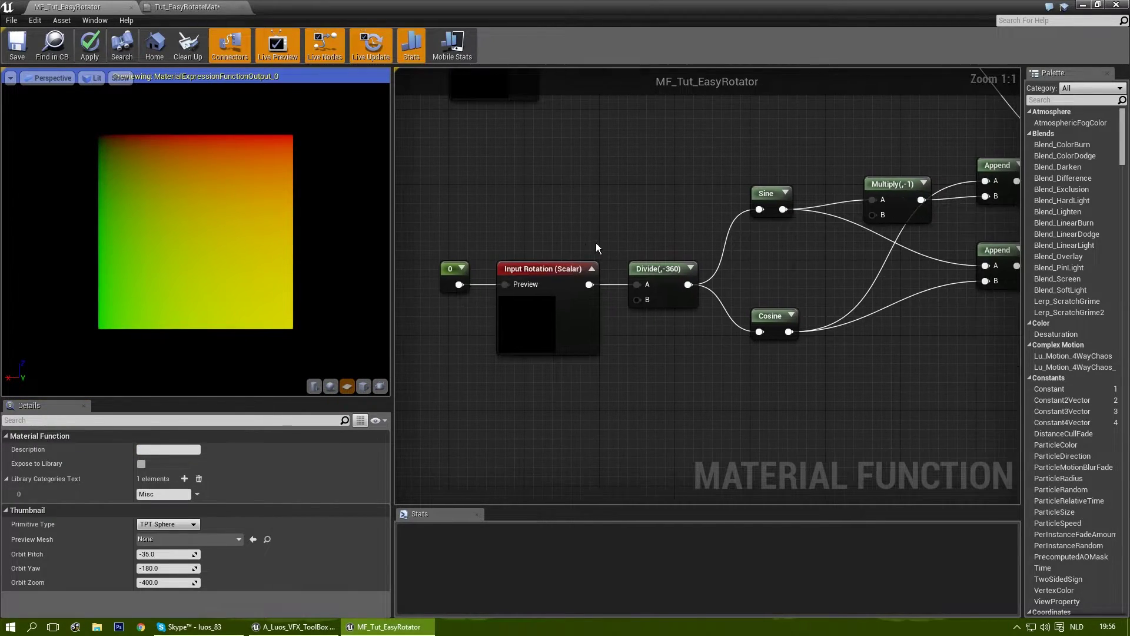
{"action": "right_click_drag", "start_coordinate": [615, 220], "coordinate": [522, 390]}
{"action": "scroll", "coordinate": [683, 400], "scroll_direction": "up", "scroll_amount": 2}
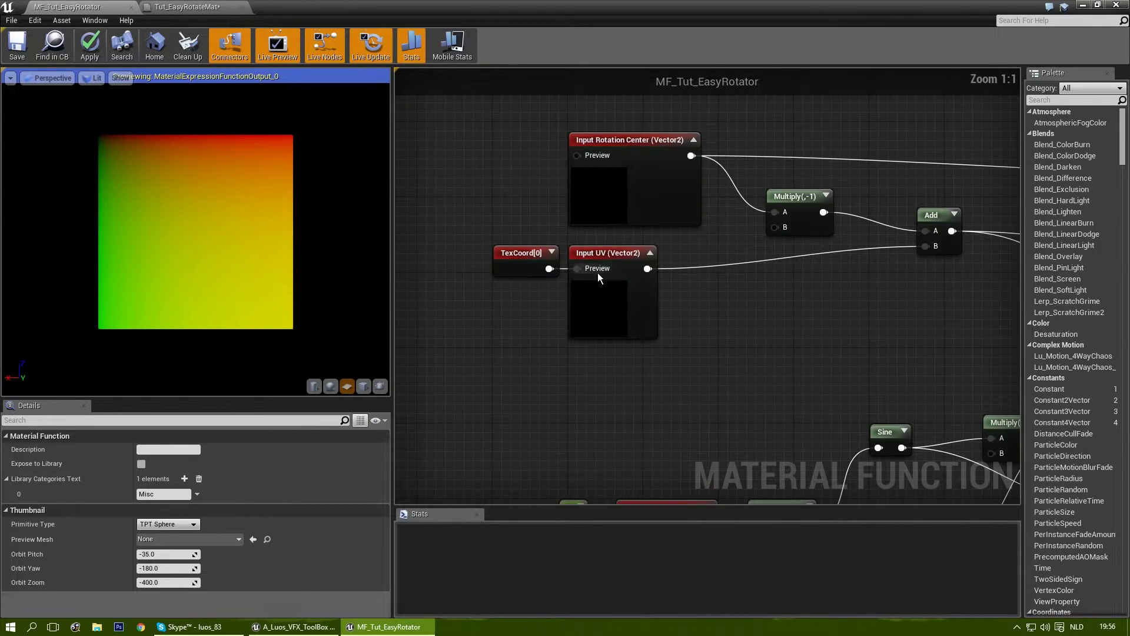
{"action": "left_click", "coordinate": [574, 259]}
{"action": "left_click", "coordinate": [536, 271]}
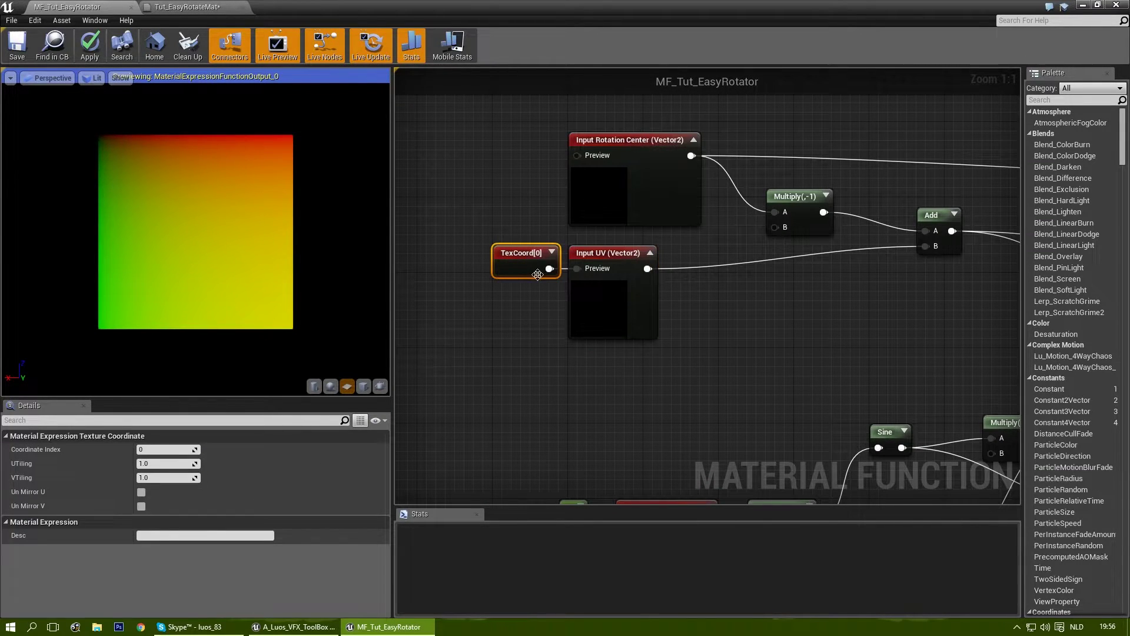
{"action": "left_click", "coordinate": [581, 257]}
{"action": "left_click", "coordinate": [630, 141]}
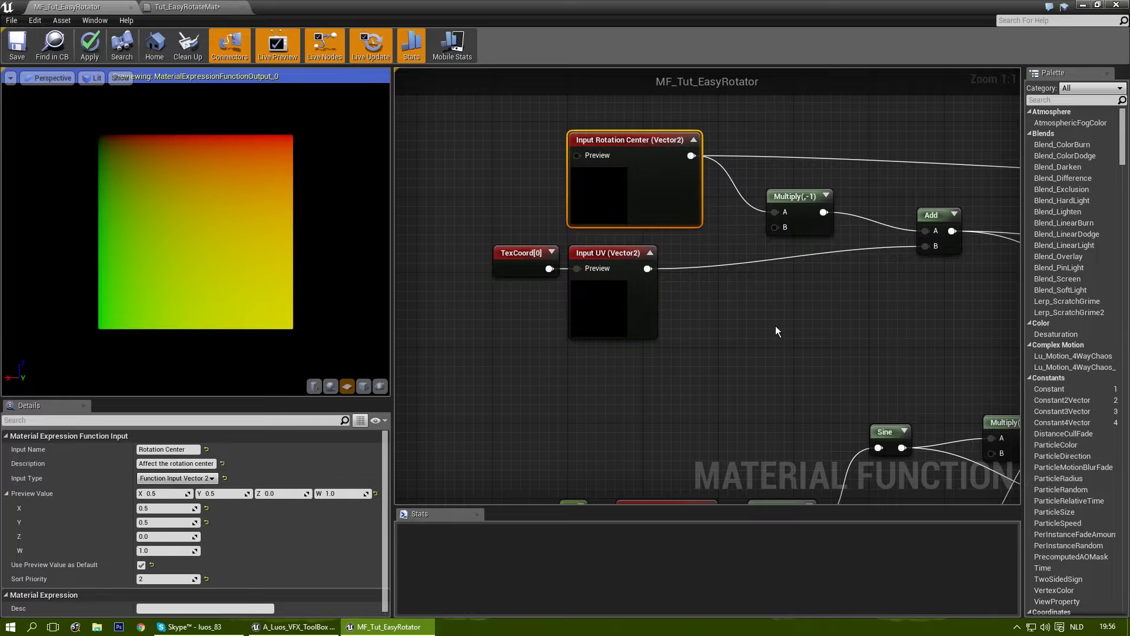
{"action": "left_click", "coordinate": [764, 340]}
{"action": "scroll", "coordinate": [848, 362], "scroll_direction": "down", "scroll_amount": 4}
{"action": "right_click_drag", "start_coordinate": [858, 368], "coordinate": [441, 371]}
{"action": "right_click_drag", "start_coordinate": [604, 372], "coordinate": [744, 378]}
{"action": "scroll", "coordinate": [803, 302], "scroll_direction": "up", "scroll_amount": 2}
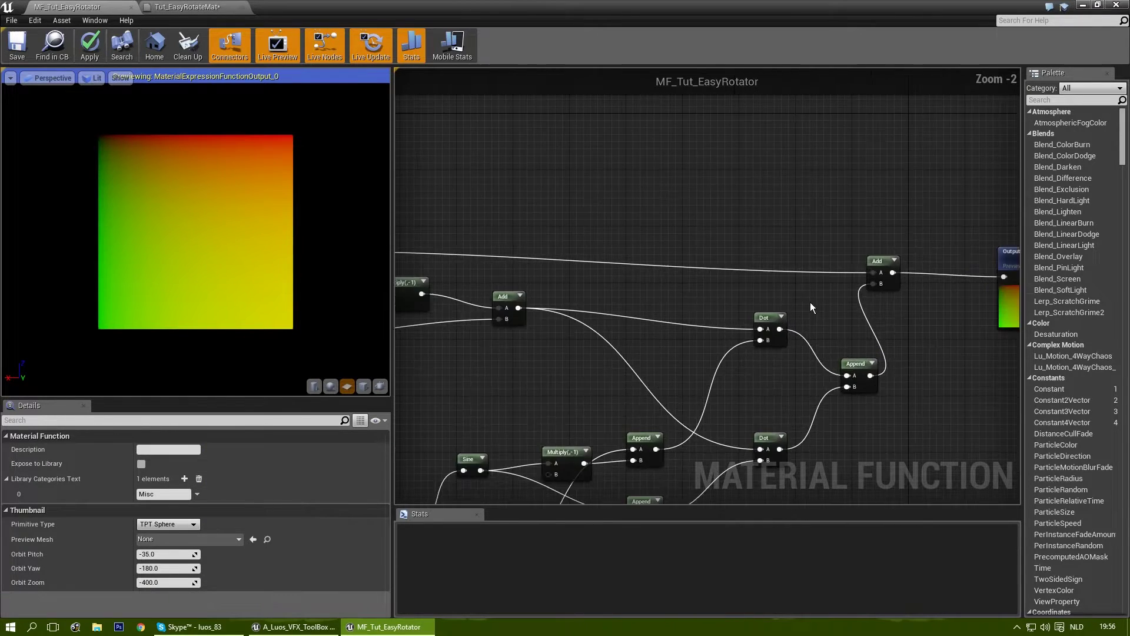
Reposition the final Add node beside Output Result and line up the final Append node with the upper Dot node.
{"action": "right_click_drag", "start_coordinate": [907, 344], "coordinate": [711, 351]}
{"action": "scroll", "coordinate": [823, 281], "scroll_direction": "up", "scroll_amount": 2}
{"action": "left_click_drag", "start_coordinate": [831, 255], "coordinate": [790, 232]}
{"action": "left_click_drag", "start_coordinate": [638, 267], "coordinate": [704, 249]}
{"action": "scroll", "coordinate": [704, 249], "scroll_direction": "down", "scroll_amount": 4}
{"action": "scroll", "coordinate": [836, 309], "scroll_direction": "up", "scroll_amount": 1}
{"action": "scroll", "coordinate": [836, 309], "scroll_direction": "up", "scroll_amount": 3}
{"action": "left_click_drag", "start_coordinate": [780, 303], "coordinate": [800, 242]}
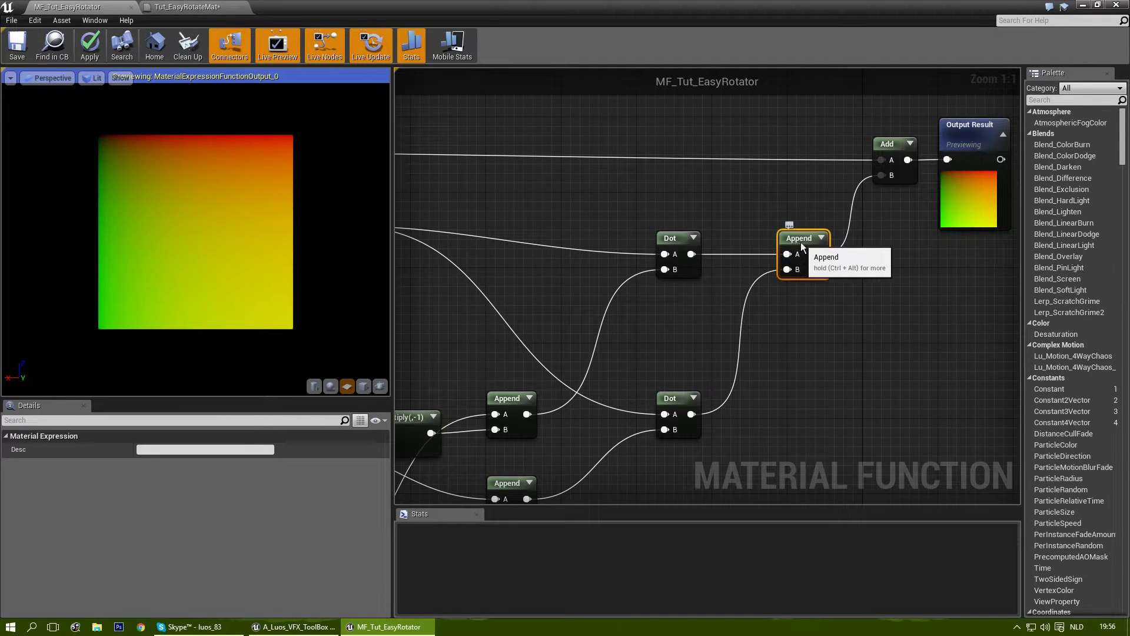
Move the first Add node and the Rotation Center's Multiply(,-1) node into line with the upper Dot node.
{"action": "right_click_drag", "start_coordinate": [667, 376], "coordinate": [914, 348]}
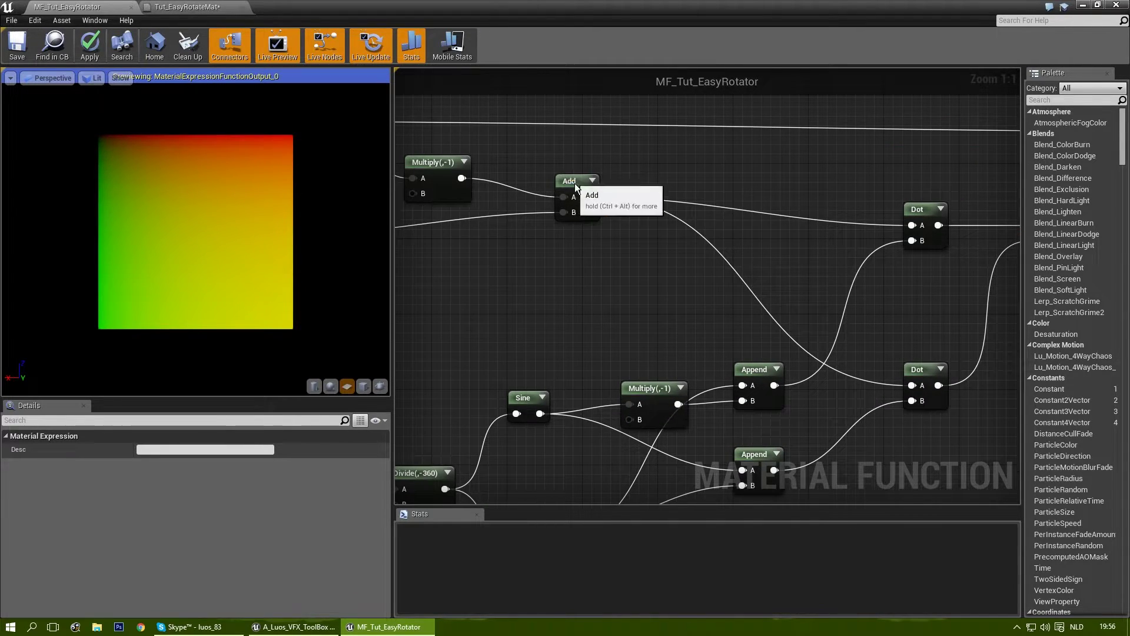
{"action": "left_click_drag", "start_coordinate": [572, 183], "coordinate": [733, 212]}
{"action": "right_click_drag", "start_coordinate": [734, 212], "coordinate": [865, 220]}
{"action": "left_click_drag", "start_coordinate": [554, 170], "coordinate": [673, 218]}
{"action": "right_click_drag", "start_coordinate": [673, 217], "coordinate": [820, 226]}
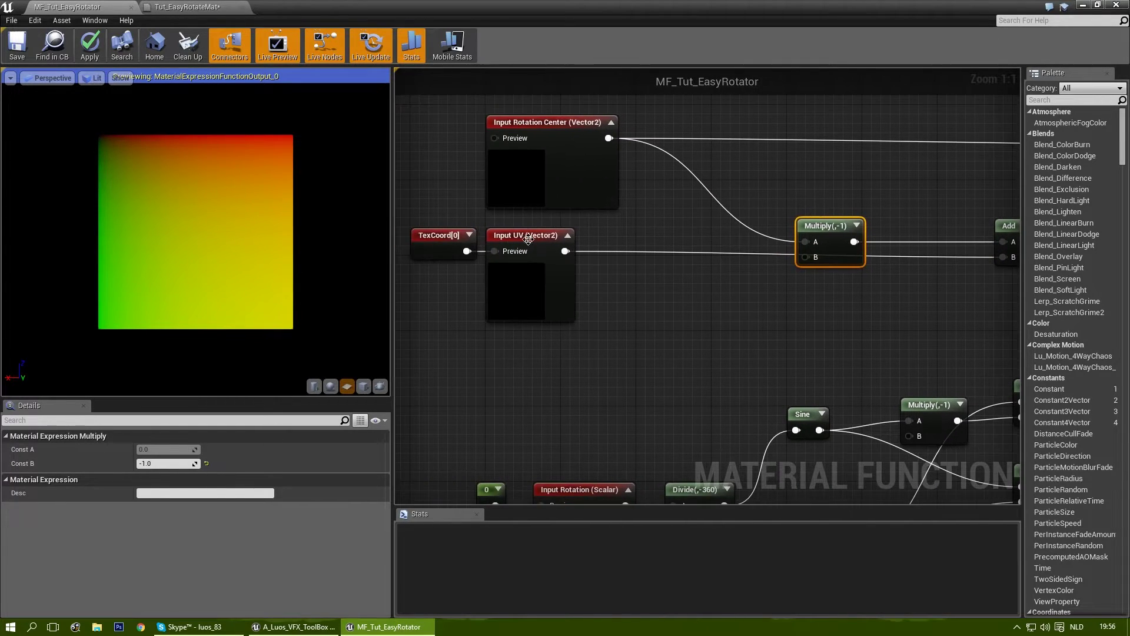
Move TexCoord and Input UV together beneath the upper Multiply(,-1) node, and bring Input Rotation Center closer to it.
{"action": "left_click_drag", "start_coordinate": [547, 221], "coordinate": [424, 283]}
{"action": "left_click_drag", "start_coordinate": [544, 243], "coordinate": [834, 288]}
{"action": "right_click_drag", "start_coordinate": [871, 191], "coordinate": [780, 224]}
{"action": "left_click", "coordinate": [678, 194]}
{"action": "scroll", "coordinate": [780, 224], "scroll_direction": "down", "scroll_amount": 1}
{"action": "left_click_drag", "start_coordinate": [530, 157], "coordinate": [654, 173]}
{"action": "left_click", "coordinate": [933, 345]}
Move the lower Dot node down so it sits roughly level with the lower Append node.
{"action": "right_click_drag", "start_coordinate": [935, 347], "coordinate": [825, 274]}
{"action": "scroll", "coordinate": [694, 284], "scroll_direction": "down", "scroll_amount": 1}
{"action": "scroll", "coordinate": [760, 218], "scroll_direction": "up", "scroll_amount": 1}
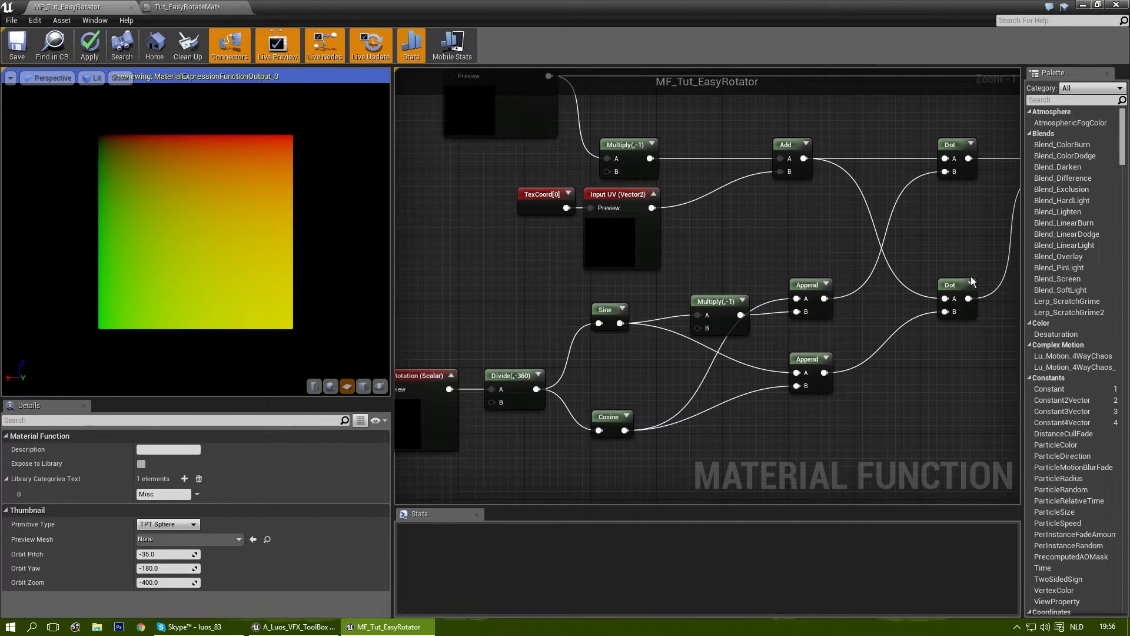
{"action": "right_click_drag", "start_coordinate": [973, 282], "coordinate": [902, 255]}
{"action": "left_click_drag", "start_coordinate": [881, 267], "coordinate": [851, 324]}
{"action": "left_click", "coordinate": [736, 376]}
{"action": "right_click_drag", "start_coordinate": [732, 360], "coordinate": [817, 322]}
{"action": "scroll", "coordinate": [940, 287], "scroll_direction": "up", "scroll_amount": 1}
{"action": "right_click_drag", "start_coordinate": [939, 287], "coordinate": [871, 281]}
{"action": "left_click", "coordinate": [873, 289]}
{"action": "left_click_drag", "start_coordinate": [870, 284], "coordinate": [869, 293]}
{"action": "left_click", "coordinate": [777, 348]}
Stack the Sine node directly above Cosine and line up Divide(,-360) and Input Rotation with Sine.
{"action": "right_click_drag", "start_coordinate": [545, 413], "coordinate": [677, 389]}
{"action": "left_click_drag", "start_coordinate": [643, 336], "coordinate": [661, 299]}
{"action": "left_click_drag", "start_coordinate": [641, 214], "coordinate": [661, 311]}
{"action": "right_click_drag", "start_coordinate": [542, 266], "coordinate": [631, 259]}
{"action": "left_click", "coordinate": [617, 282]}
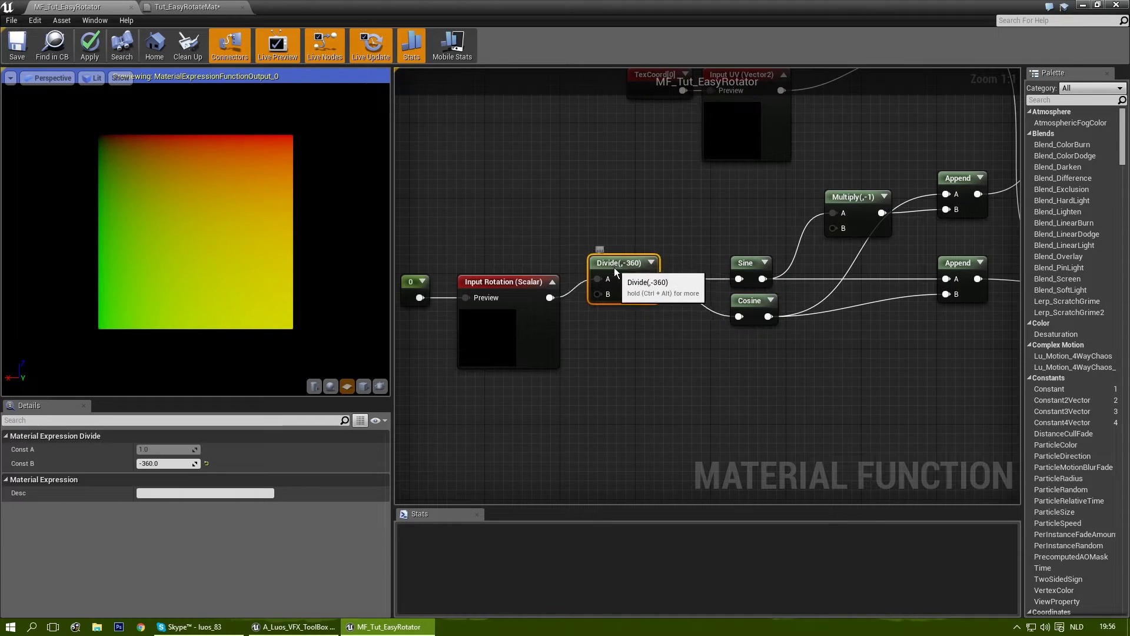
{"action": "right_click_drag", "start_coordinate": [498, 233], "coordinate": [615, 231]}
{"action": "left_click_drag", "start_coordinate": [498, 233], "coordinate": [614, 264]}
{"action": "left_click", "coordinate": [653, 229]}
Spread out the lower Multiply(,-1), the upper Append and the lower Dot nodes to untangle their wires.
{"action": "right_click_drag", "start_coordinate": [831, 205], "coordinate": [562, 282]}
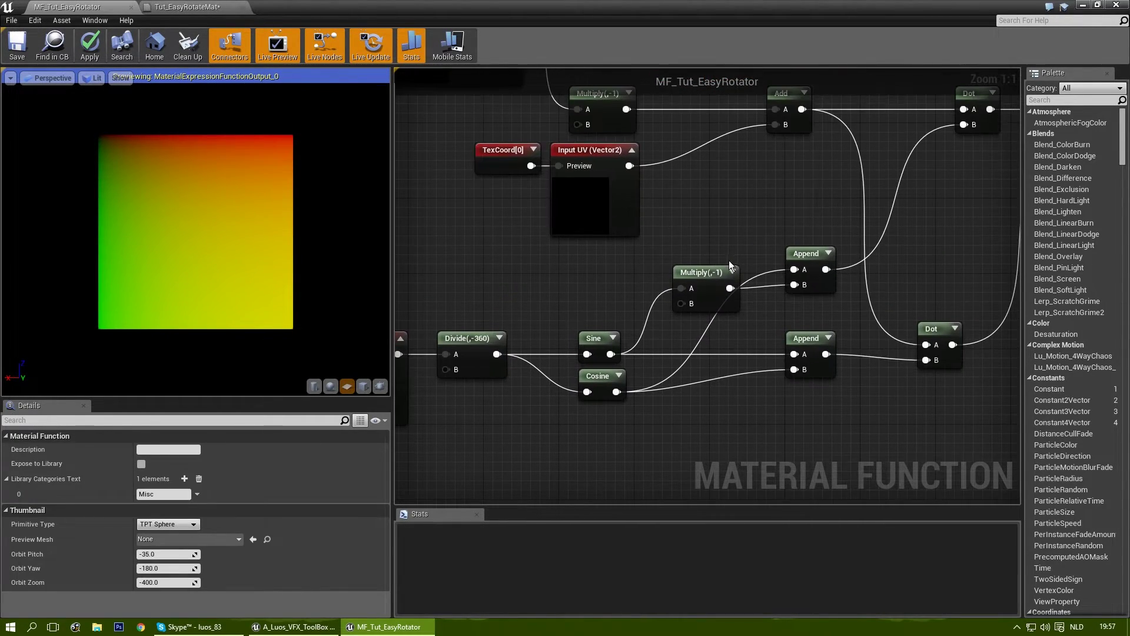
{"action": "left_click_drag", "start_coordinate": [819, 233], "coordinate": [674, 315]}
{"action": "left_click_drag", "start_coordinate": [708, 275], "coordinate": [694, 254]}
{"action": "left_click", "coordinate": [725, 199]}
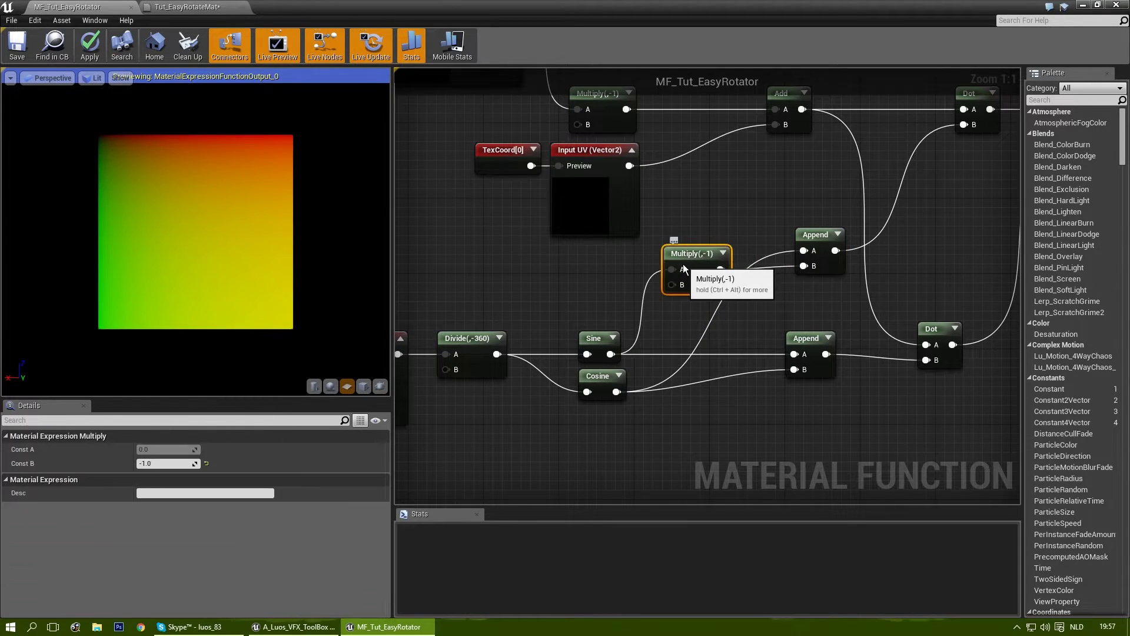
{"action": "left_click_drag", "start_coordinate": [813, 235], "coordinate": [832, 235]}
{"action": "left_click", "coordinate": [805, 203]}
{"action": "right_click_drag", "start_coordinate": [805, 203], "coordinate": [719, 255]}
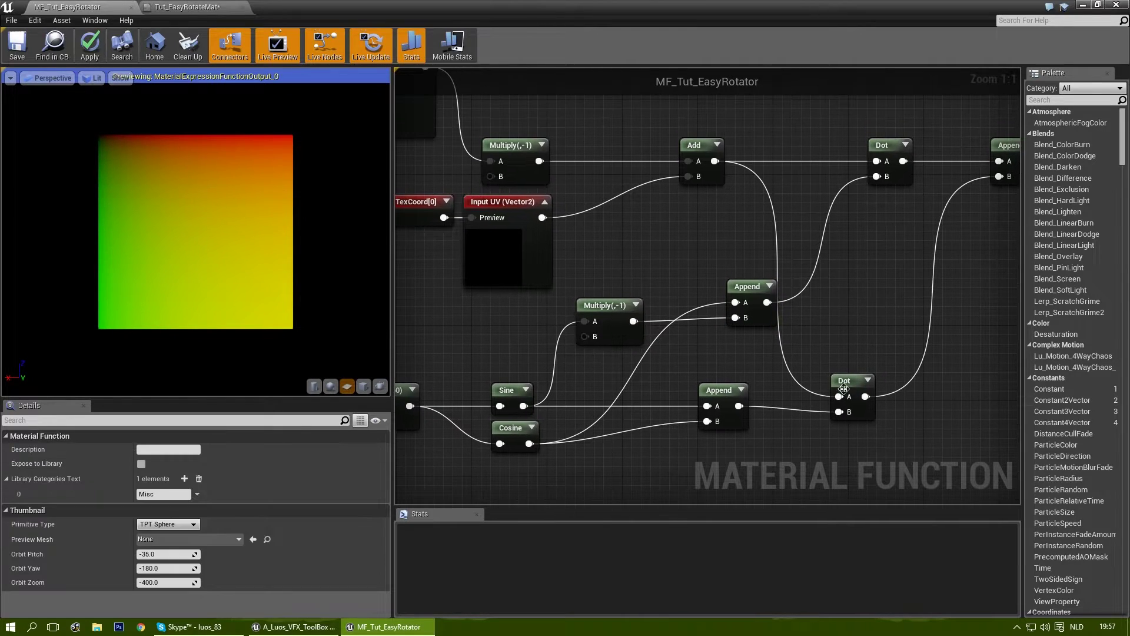
{"action": "left_click_drag", "start_coordinate": [844, 384], "coordinate": [862, 382]}
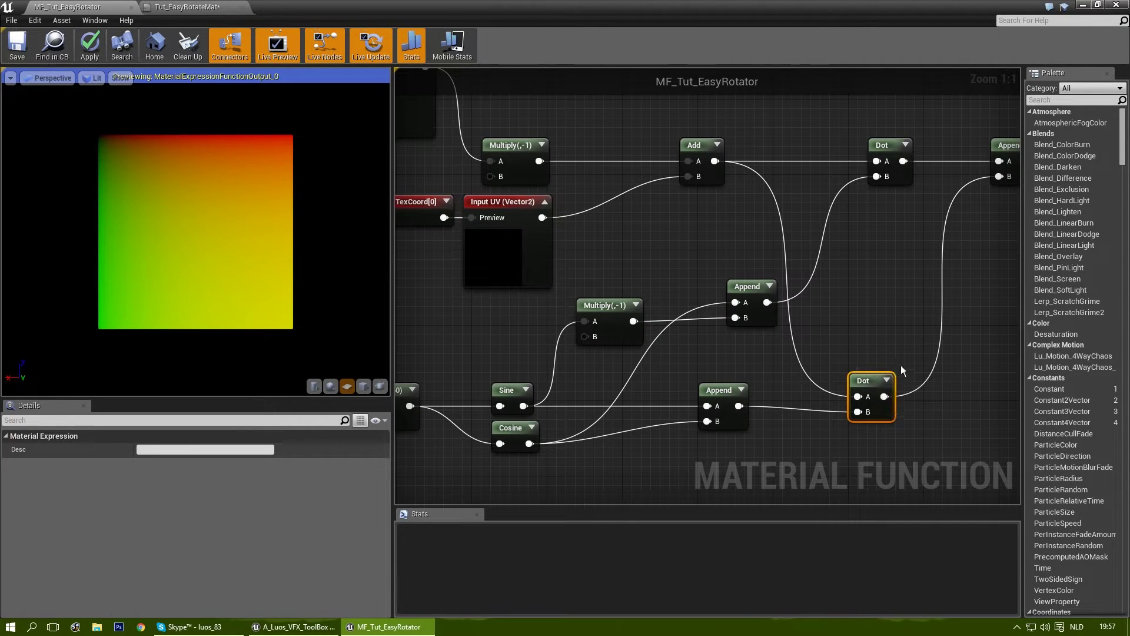
{"action": "left_click", "coordinate": [872, 314]}
Review the rearranged node graph from Input Rotation through to Output Result, including Input Rotation's settings.
{"action": "scroll", "coordinate": [871, 314], "scroll_direction": "down", "scroll_amount": 2}
{"action": "scroll", "coordinate": [687, 320], "scroll_direction": "down", "scroll_amount": 2}
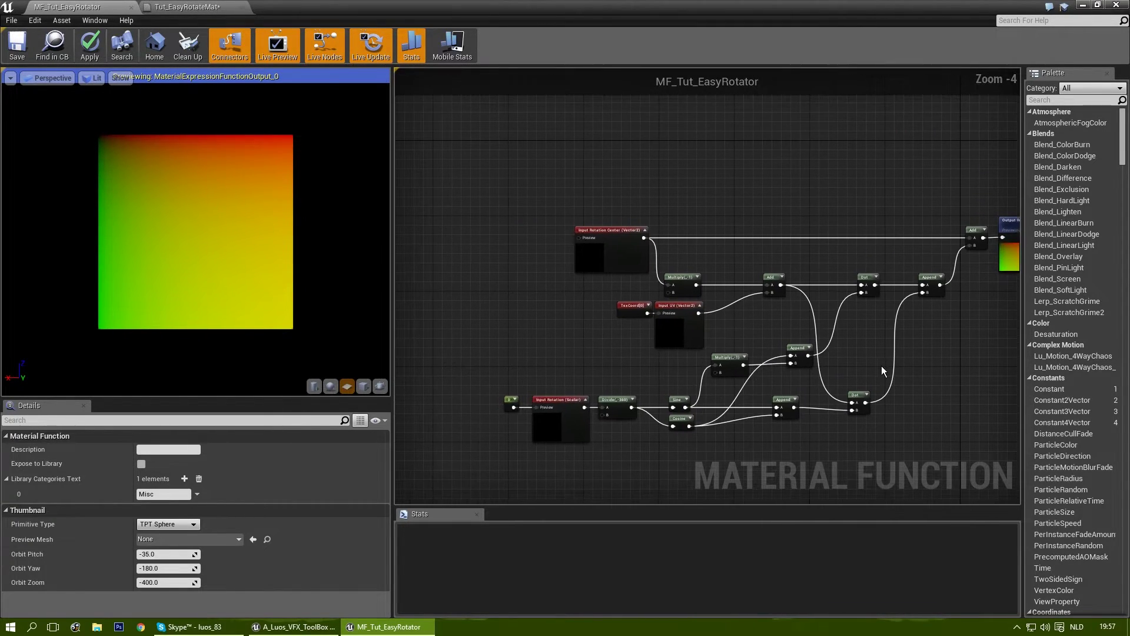
{"action": "scroll", "coordinate": [578, 358], "scroll_direction": "up", "scroll_amount": 2}
{"action": "right_click_drag", "start_coordinate": [578, 358], "coordinate": [562, 246]}
{"action": "right_click_drag", "start_coordinate": [577, 408], "coordinate": [672, 418]}
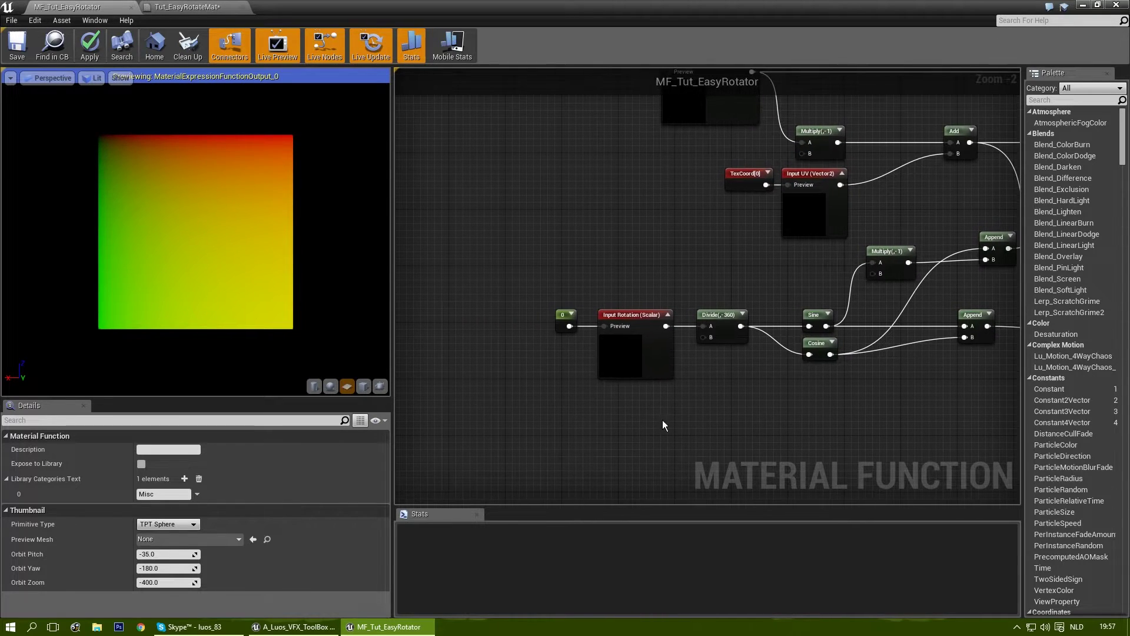
{"action": "scroll", "coordinate": [625, 415], "scroll_direction": "up", "scroll_amount": 2}
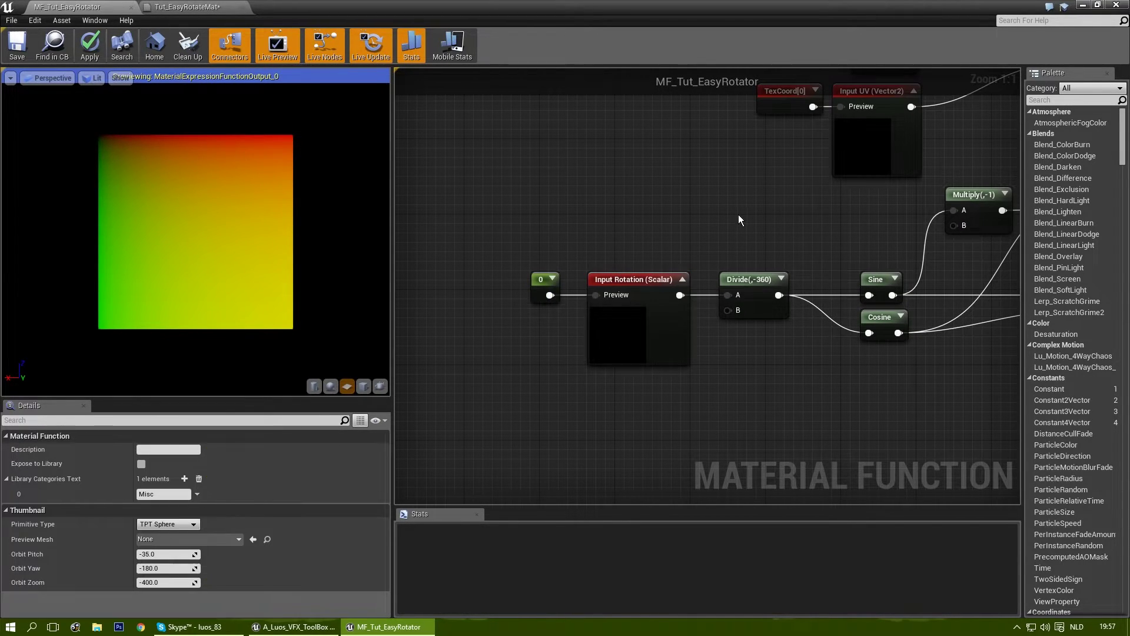
{"action": "left_click", "coordinate": [631, 277]}
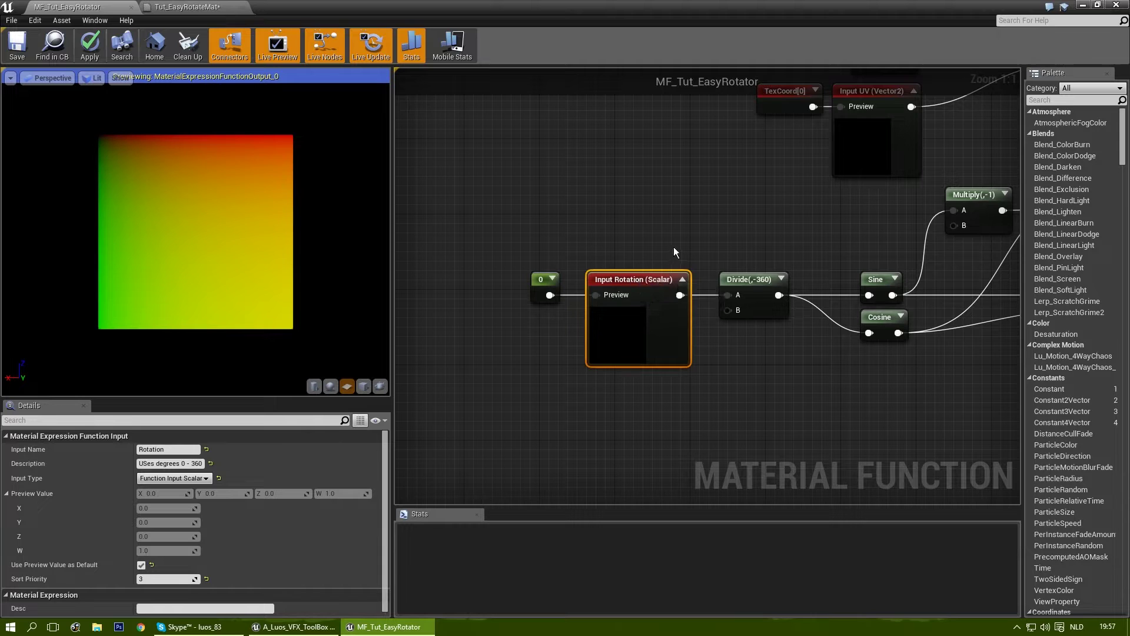
{"action": "left_click", "coordinate": [830, 198]}
{"action": "right_click_drag", "start_coordinate": [886, 188], "coordinate": [630, 328]}
{"action": "scroll", "coordinate": [630, 329], "scroll_direction": "down", "scroll_amount": 3}
{"action": "right_click_drag", "start_coordinate": [809, 303], "coordinate": [757, 322]}
{"action": "scroll", "coordinate": [758, 323], "scroll_direction": "down", "scroll_amount": 1}
{"action": "right_click_drag", "start_coordinate": [658, 344], "coordinate": [718, 312]}
{"action": "scroll", "coordinate": [686, 393], "scroll_direction": "up", "scroll_amount": 1}
{"action": "right_click_drag", "start_coordinate": [534, 301], "coordinate": [574, 225]}
{"action": "left_click_drag", "start_coordinate": [495, 234], "coordinate": [1019, 365]}
{"action": "left_click", "coordinate": [785, 433]}
{"action": "right_click_drag", "start_coordinate": [938, 275], "coordinate": [967, 380]}
{"action": "right_click_drag", "start_coordinate": [930, 295], "coordinate": [815, 327]}
{"action": "scroll", "coordinate": [815, 326], "scroll_direction": "up", "scroll_amount": 1}
{"action": "right_click_drag", "start_coordinate": [763, 298], "coordinate": [876, 330]}
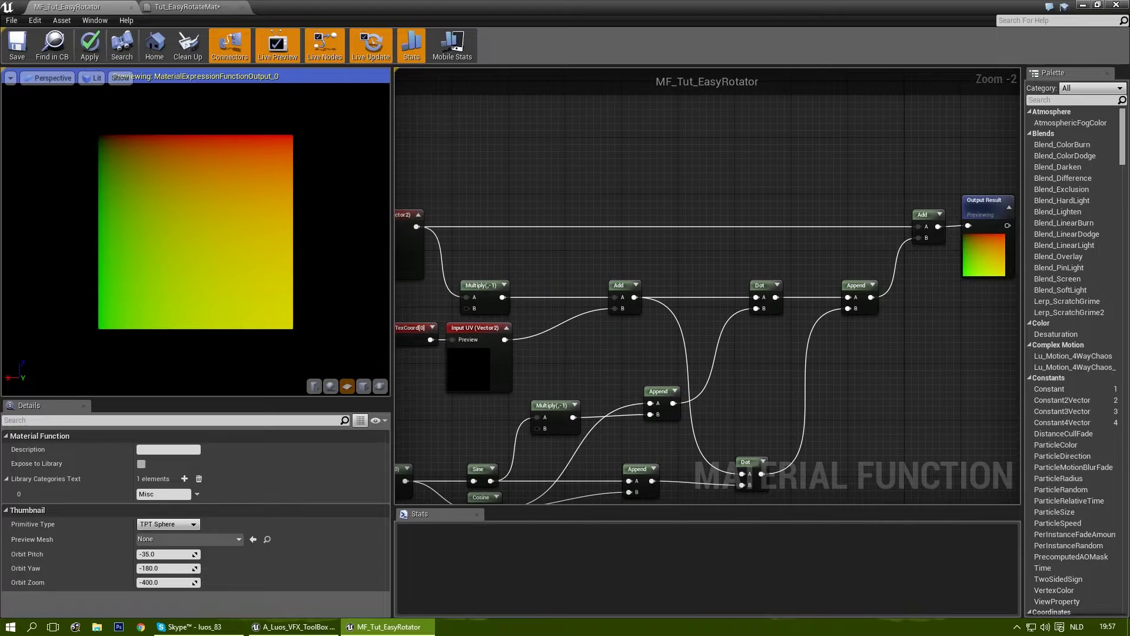
Save the material function and, in Tut_EasyRotateMat, move the MF_Tut_EasyRotator node slightly closer to the constant.
{"action": "left_click", "coordinate": [27, 42]}
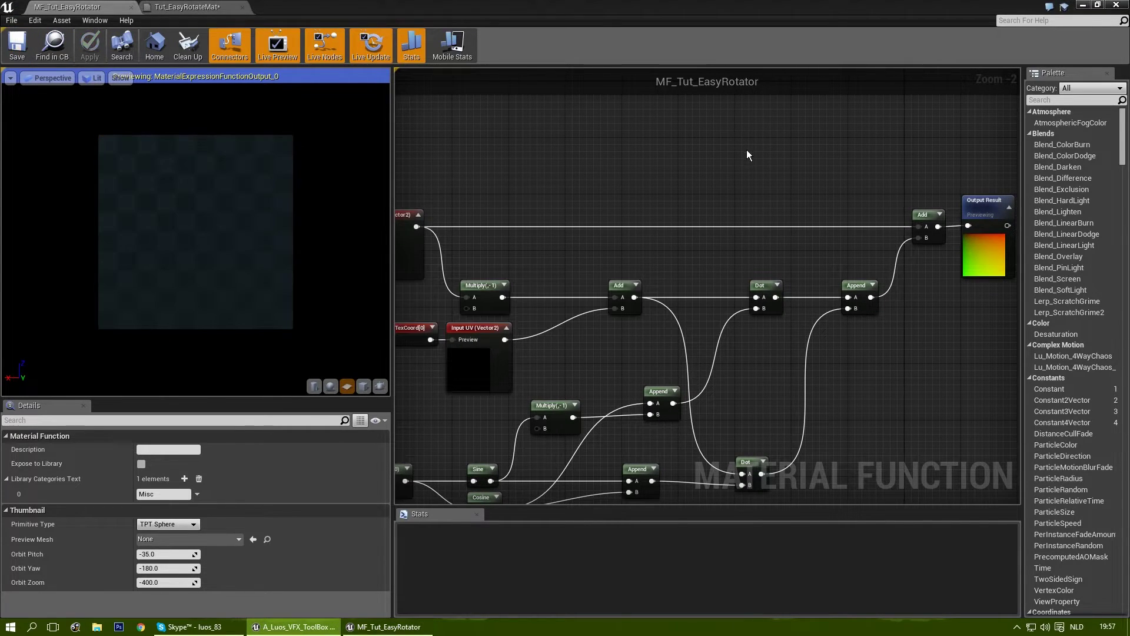
{"action": "left_click", "coordinate": [209, 9]}
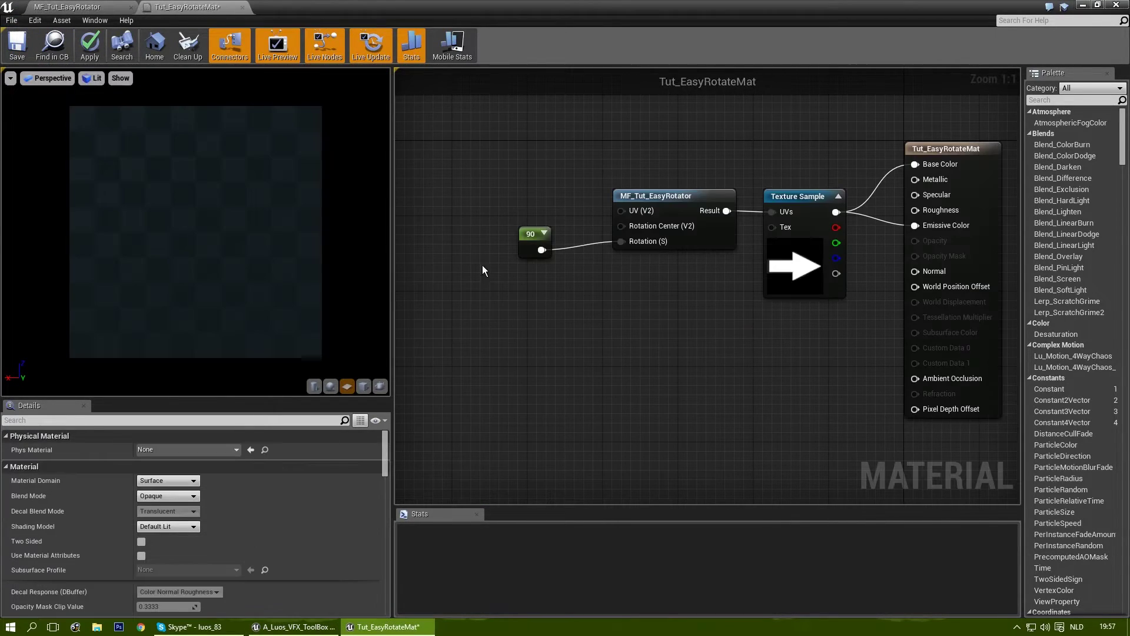
{"action": "left_click_drag", "start_coordinate": [668, 204], "coordinate": [649, 203]}
{"action": "left_click", "coordinate": [615, 359]}
{"action": "right_click_drag", "start_coordinate": [614, 359], "coordinate": [746, 326]}
Recheck the rotation chain in MF_Tut_EasyRotator and save the Tut_EasyRotateMat material.
{"action": "left_click", "coordinate": [46, 6]}
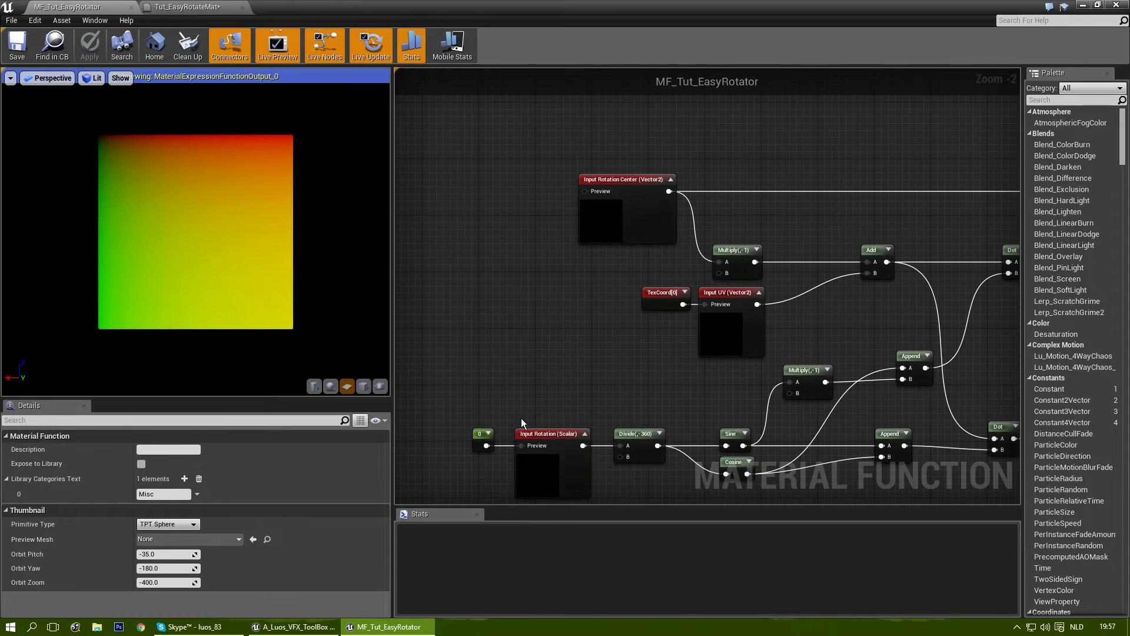
{"action": "right_click_drag", "start_coordinate": [517, 428], "coordinate": [524, 265]}
{"action": "right_click_drag", "start_coordinate": [595, 384], "coordinate": [569, 374]}
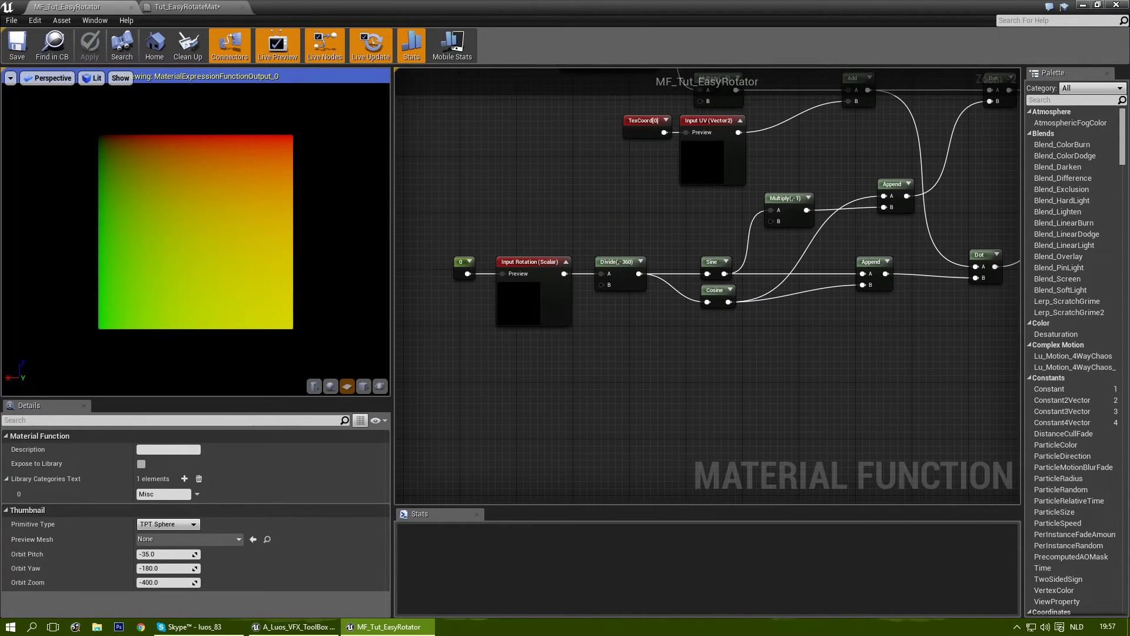
{"action": "left_click", "coordinate": [166, 5]}
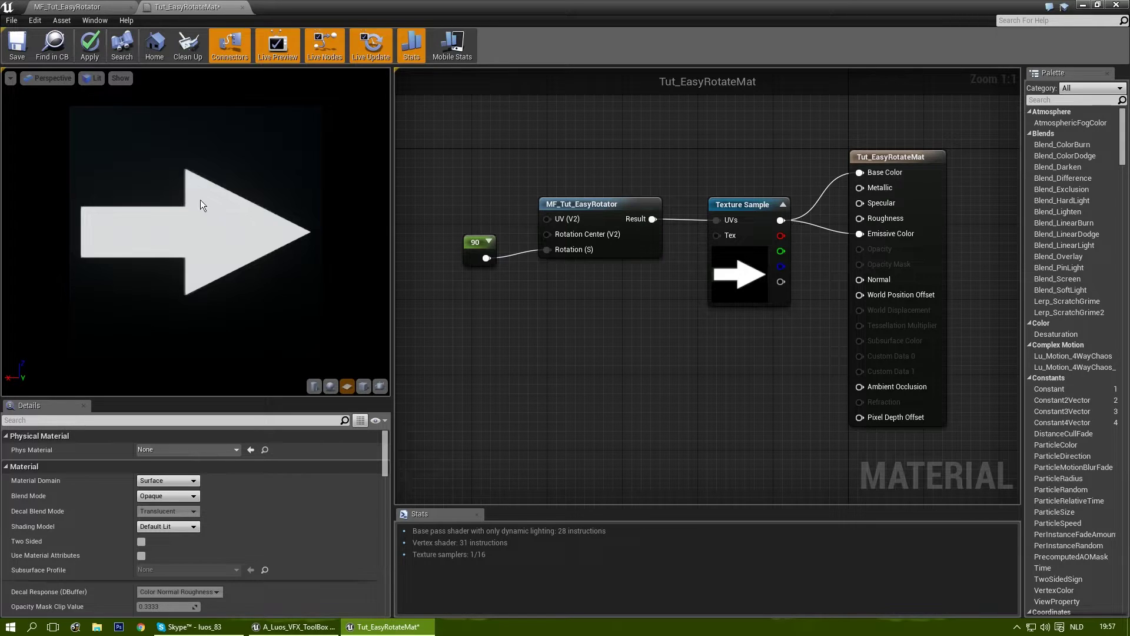
{"action": "left_click", "coordinate": [17, 47]}
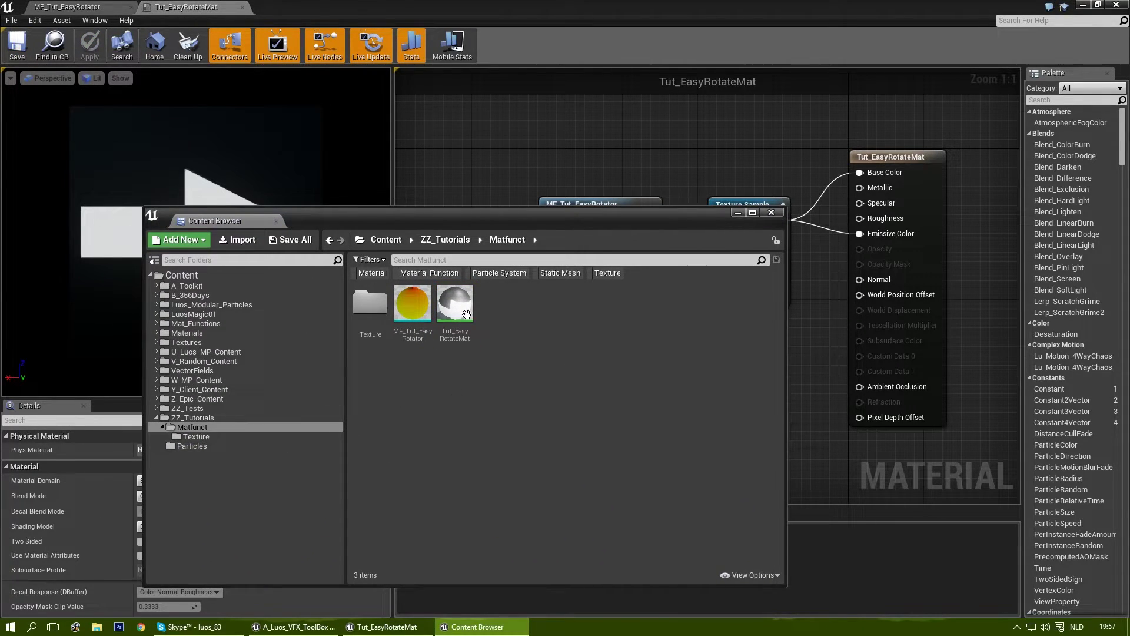
Create a new material function named MF_tut_Timesine in the Matfunct folder.
{"action": "right_click", "coordinate": [511, 334]}
{"action": "mouse_move", "coordinate": [564, 247]}
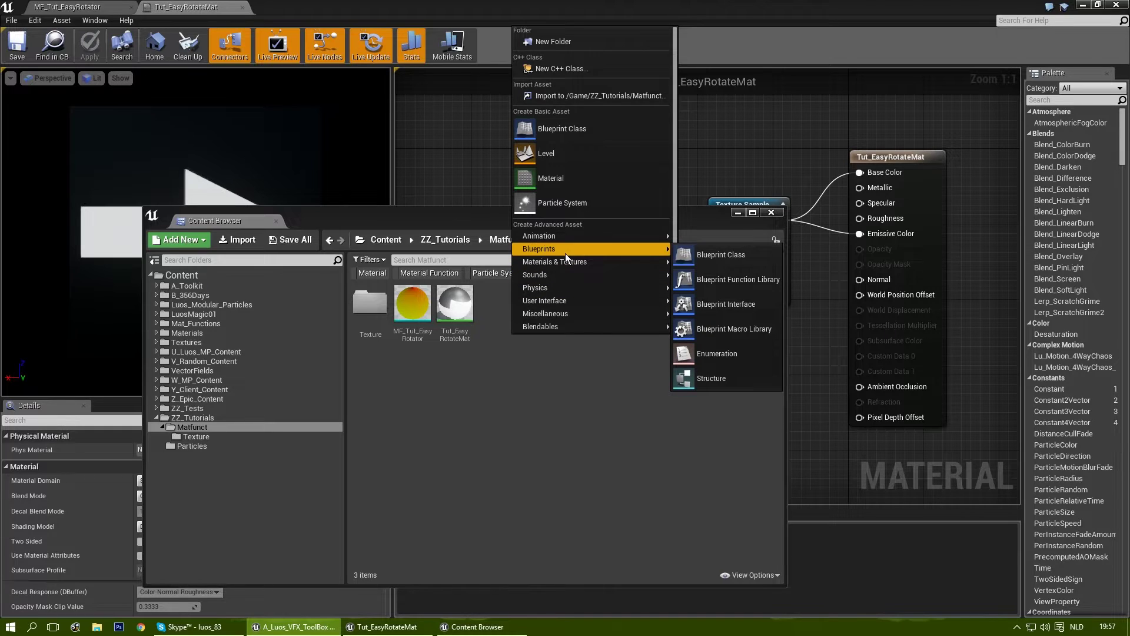
{"action": "left_click", "coordinate": [742, 318]}
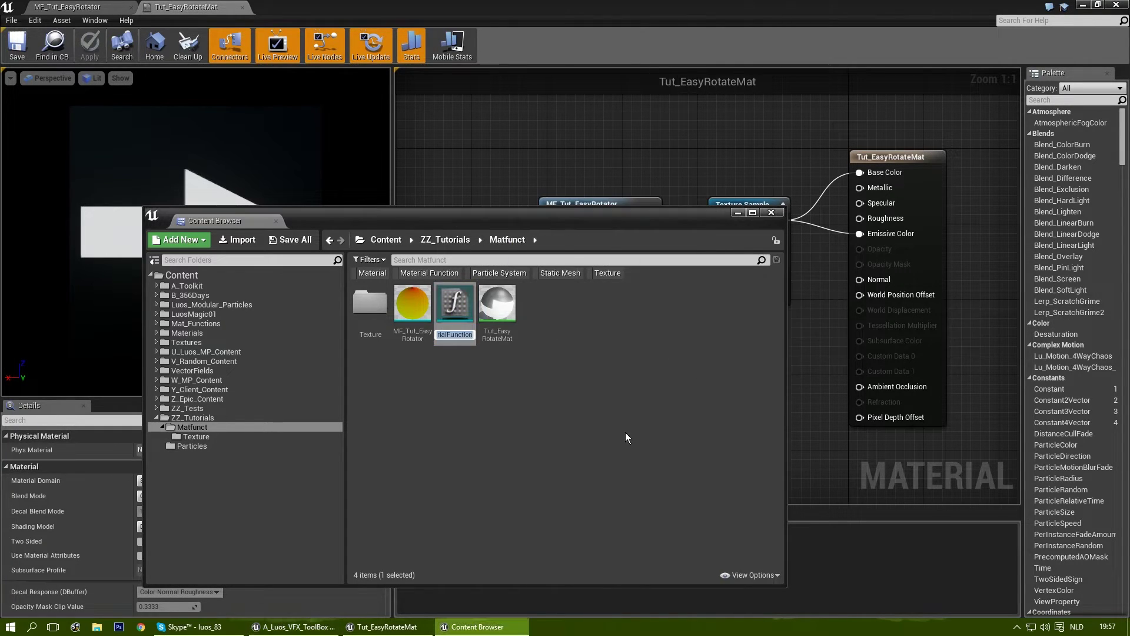
{"action": "type", "text": "MF_tut"}
{"action": "type", "text": "_"}
{"action": "type", "text": "Mat"}
{"action": "key", "text": "BackSpace"}
{"action": "key", "text": "BackSpace"}
{"action": "key", "text": "BackSpace"}
{"action": "type", "text": "_Time"}
{"action": "key", "text": "Return"}
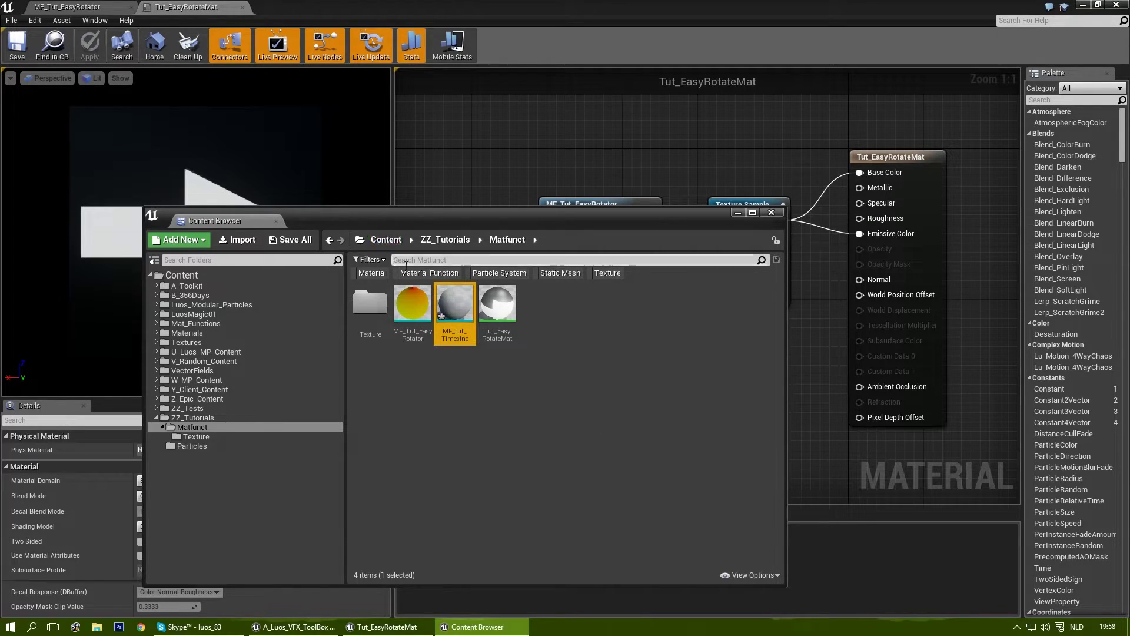
Open MF_tut_Timesine, add a Sine_Remapped node and connect its output to Output Result.
{"action": "double_click", "coordinate": [456, 307]}
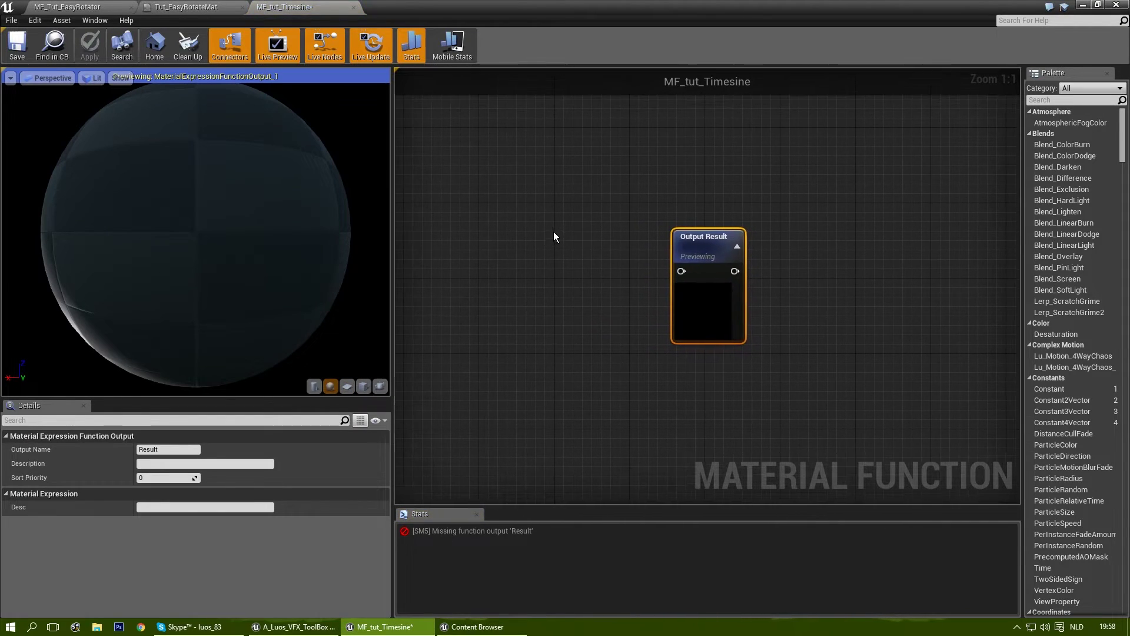
{"action": "right_click_drag", "start_coordinate": [532, 263], "coordinate": [746, 262]}
{"action": "right_click_drag", "start_coordinate": [635, 263], "coordinate": [584, 270]}
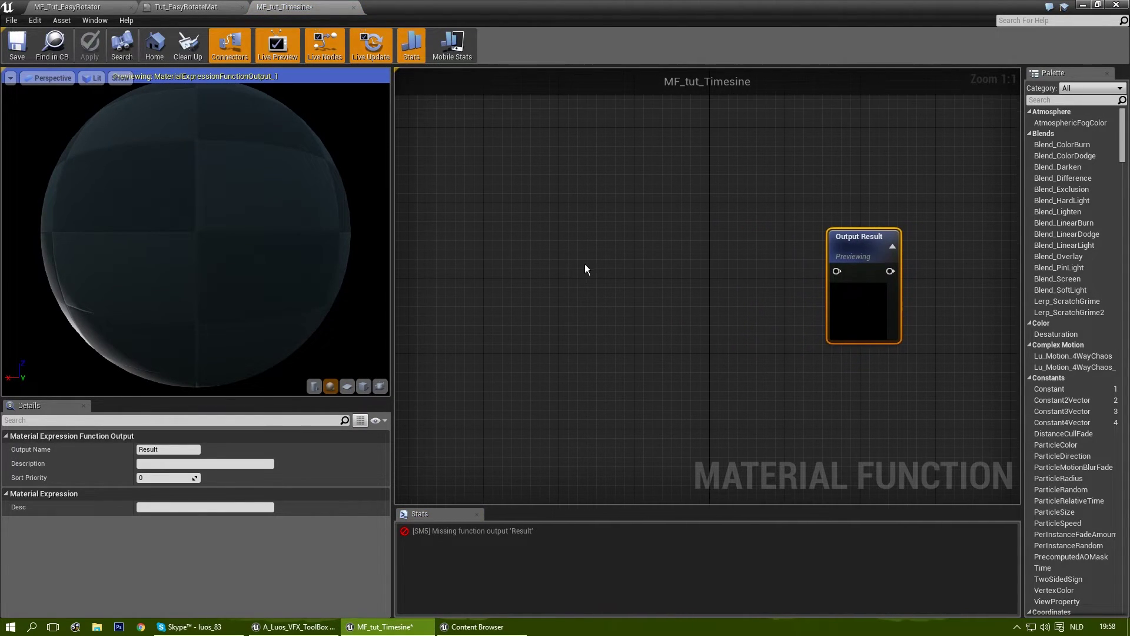
{"action": "right_click", "coordinate": [585, 266]}
{"action": "type", "text": "sine"}
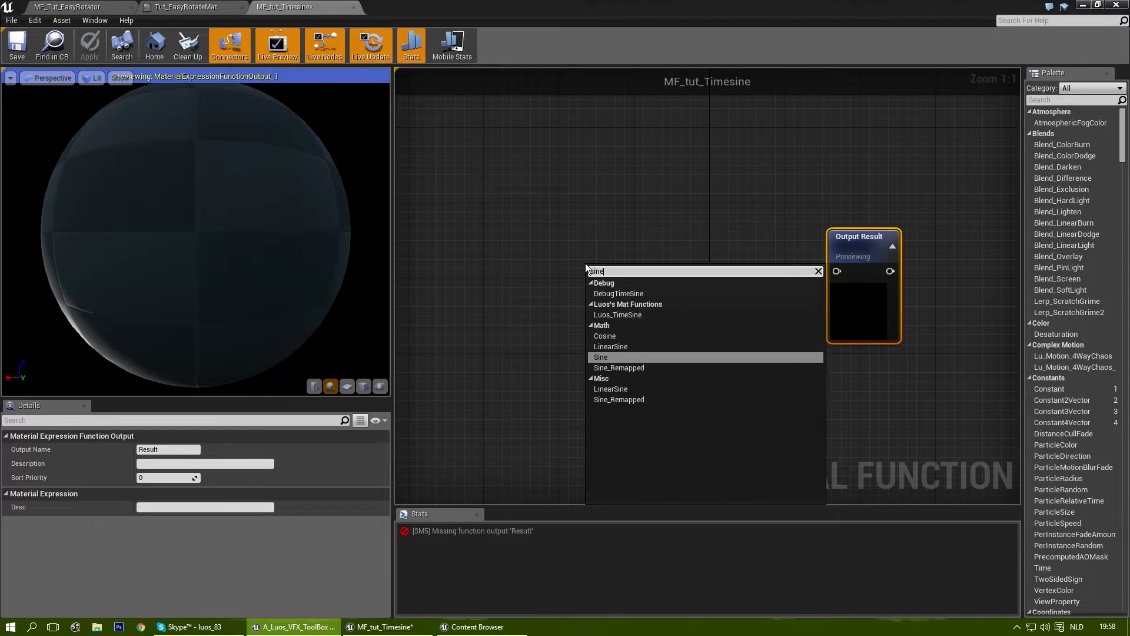
{"action": "left_click", "coordinate": [617, 369]}
{"action": "left_click_drag", "start_coordinate": [688, 267], "coordinate": [678, 255]}
{"action": "right_click_drag", "start_coordinate": [765, 274], "coordinate": [719, 274]}
{"action": "left_click_drag", "start_coordinate": [659, 273], "coordinate": [794, 271]}
{"action": "right_click_drag", "start_coordinate": [715, 375], "coordinate": [806, 357]}
{"action": "left_click_drag", "start_coordinate": [692, 242], "coordinate": [739, 239]}
{"action": "left_click", "coordinate": [630, 384]}
Add two Constant nodes, connect the first to Value 1 of Sine_Remapped and place it beside that input.
{"action": "right_click_drag", "start_coordinate": [543, 308], "coordinate": [589, 294]}
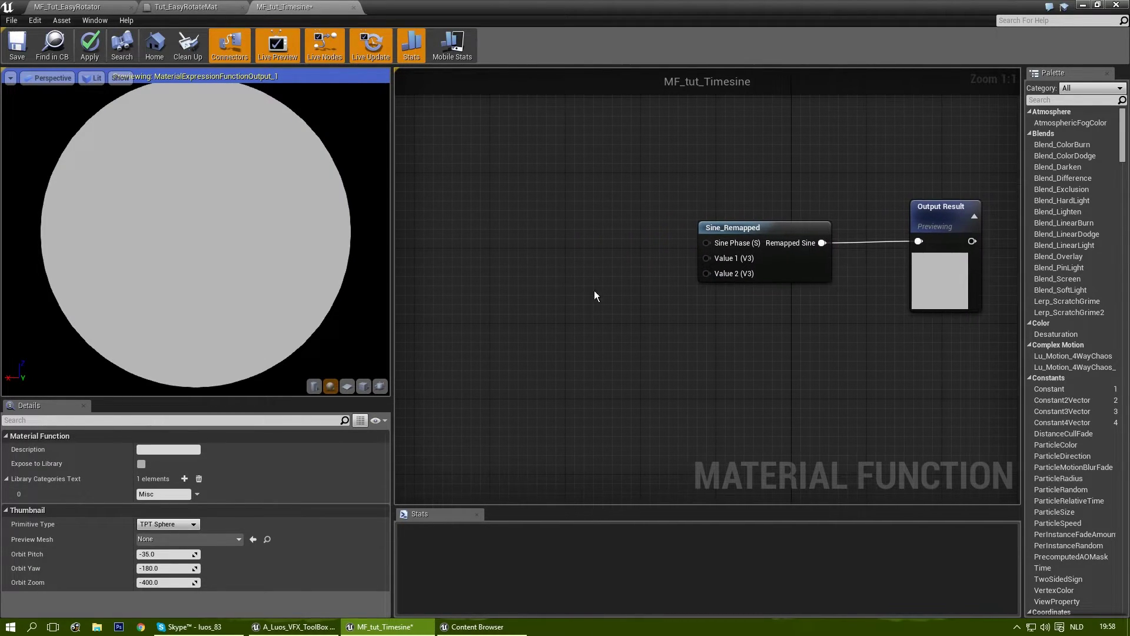
{"action": "left_click", "coordinate": [582, 316]}
{"action": "left_click", "coordinate": [611, 351]}
{"action": "left_click_drag", "start_coordinate": [600, 331], "coordinate": [707, 259]}
{"action": "left_click_drag", "start_coordinate": [594, 320], "coordinate": [599, 252]}
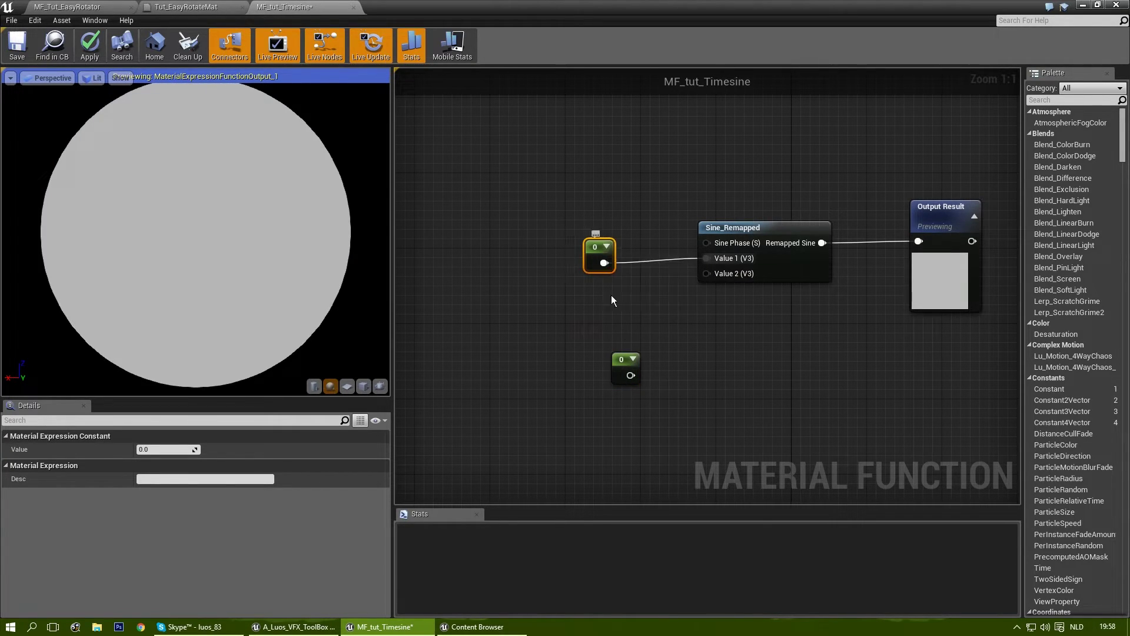
Place the second constant below the first, set its value to 1 and connect it to Value 2.
{"action": "left_click_drag", "start_coordinate": [626, 361], "coordinate": [600, 297]}
{"action": "left_click", "coordinate": [186, 449]}
{"action": "type", "text": "1"}
{"action": "key", "text": "Return"}
{"action": "left_click_drag", "start_coordinate": [604, 310], "coordinate": [706, 273]}
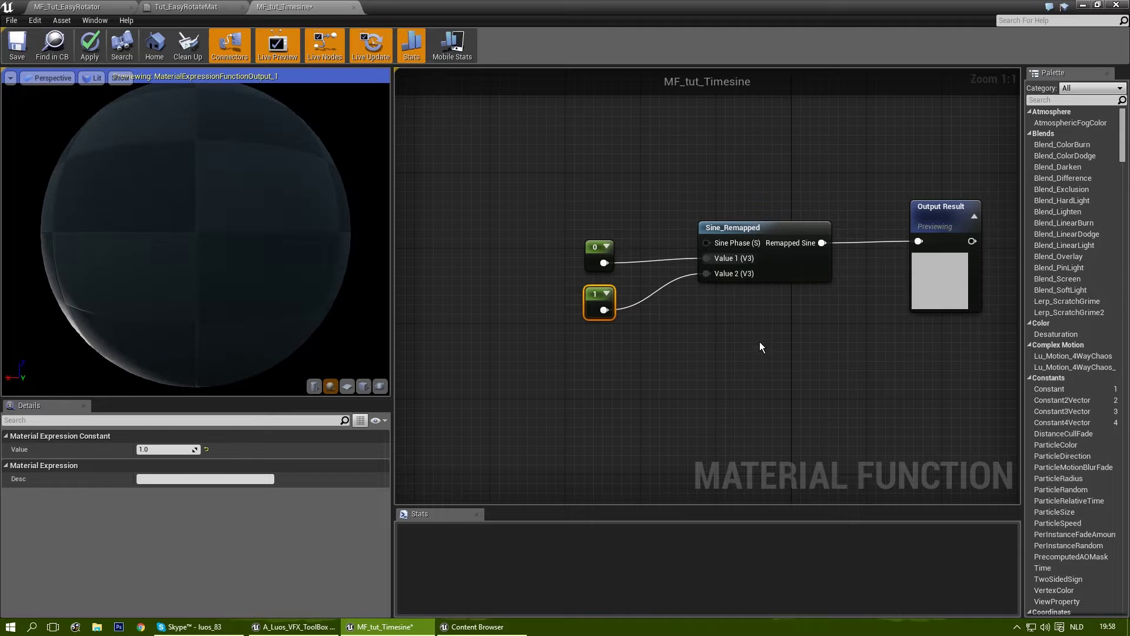
Move Sine_Remapped and its constants away from the output and insert a Multiply node between Sine_Remapped and Output Result.
{"action": "left_click", "coordinate": [760, 343]}
{"action": "left_click_drag", "start_coordinate": [536, 179], "coordinate": [739, 295]}
{"action": "left_click_drag", "start_coordinate": [770, 224], "coordinate": [918, 244]}
{"action": "left_click", "coordinate": [784, 293]}
Add a FunctionInput node below Sine_Remapped and set its input type to Function Input Scalar.
{"action": "right_click", "coordinate": [698, 329]}
{"action": "type", "text": "input"}
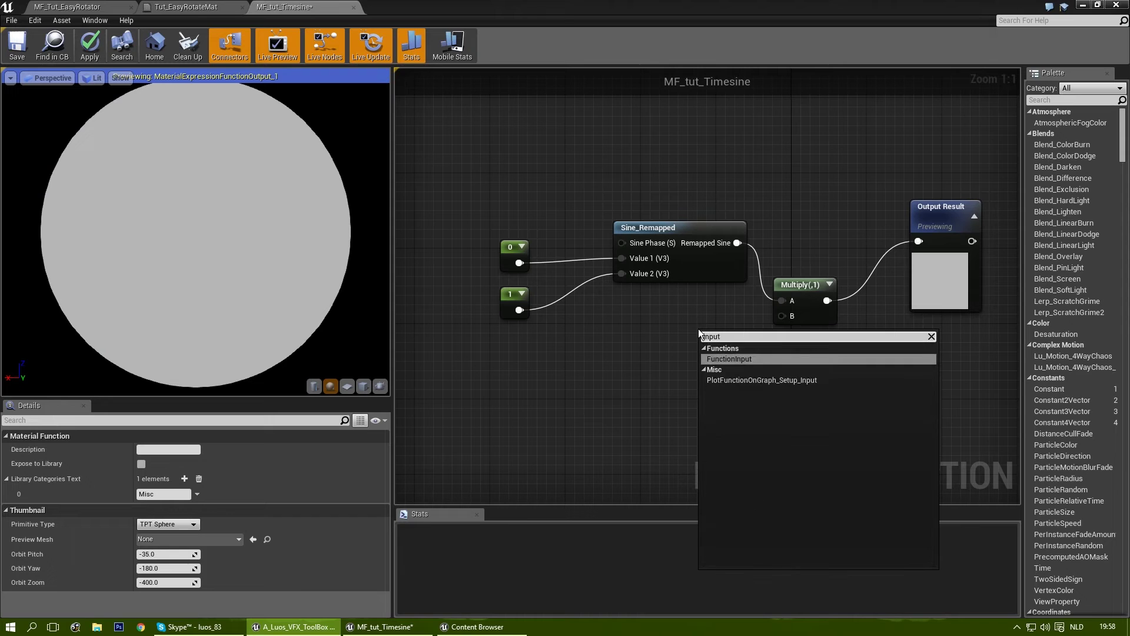
{"action": "key", "text": "Return"}
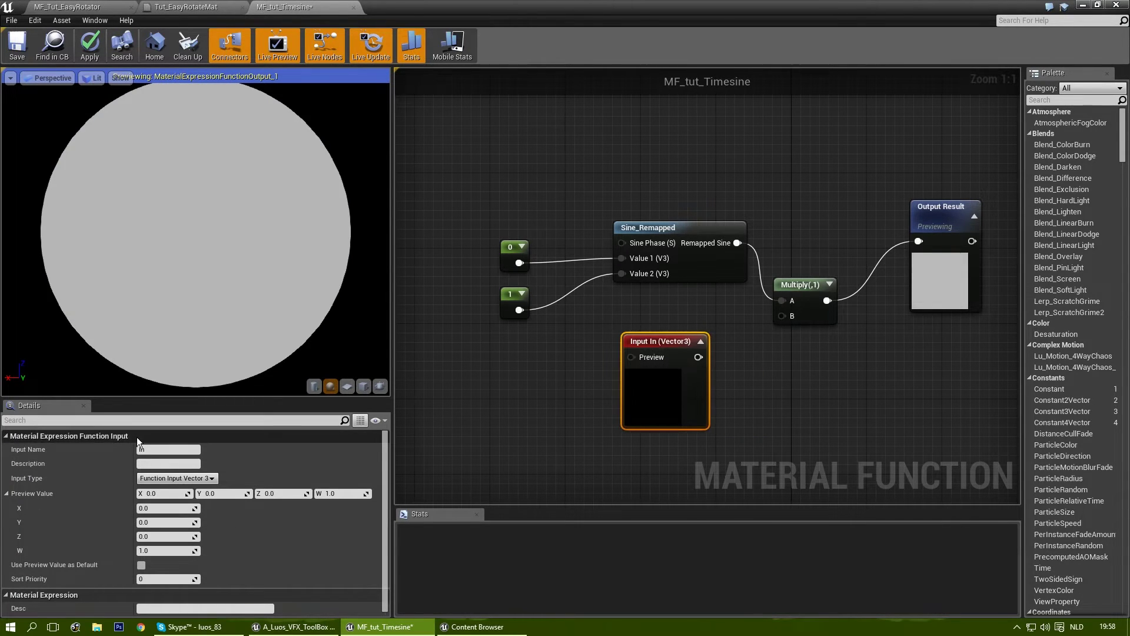
{"action": "left_click", "coordinate": [175, 479]}
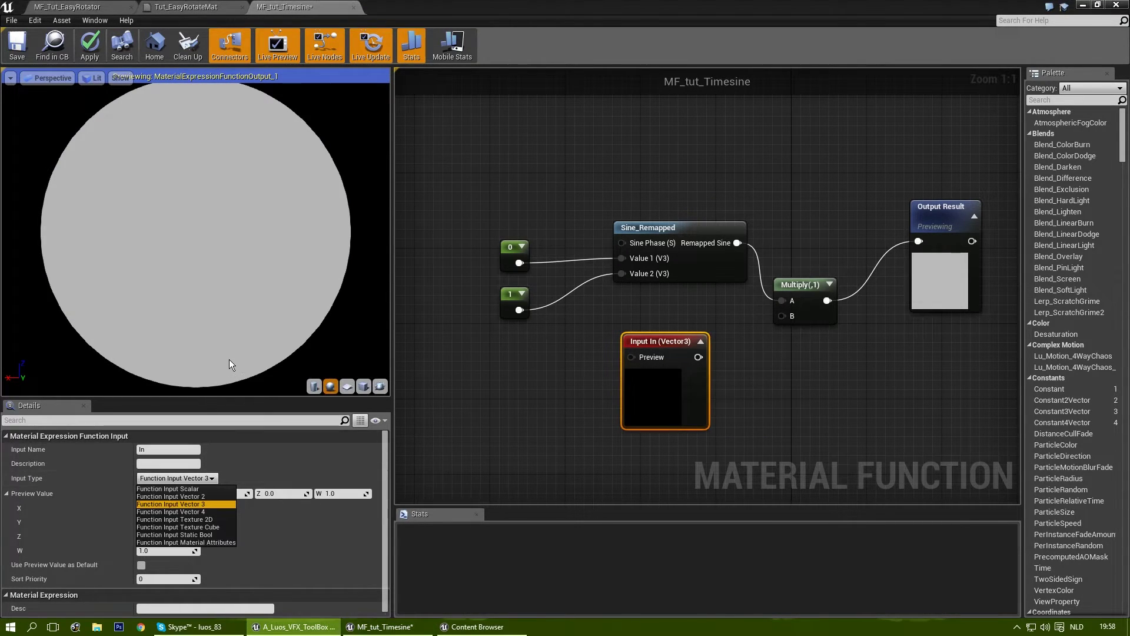
{"action": "left_click", "coordinate": [196, 489]}
Name the scalar input Multipier and connect it to B of the Multiply node, aligning Multiply with Sine_Remapped.
{"action": "left_click", "coordinate": [140, 449]}
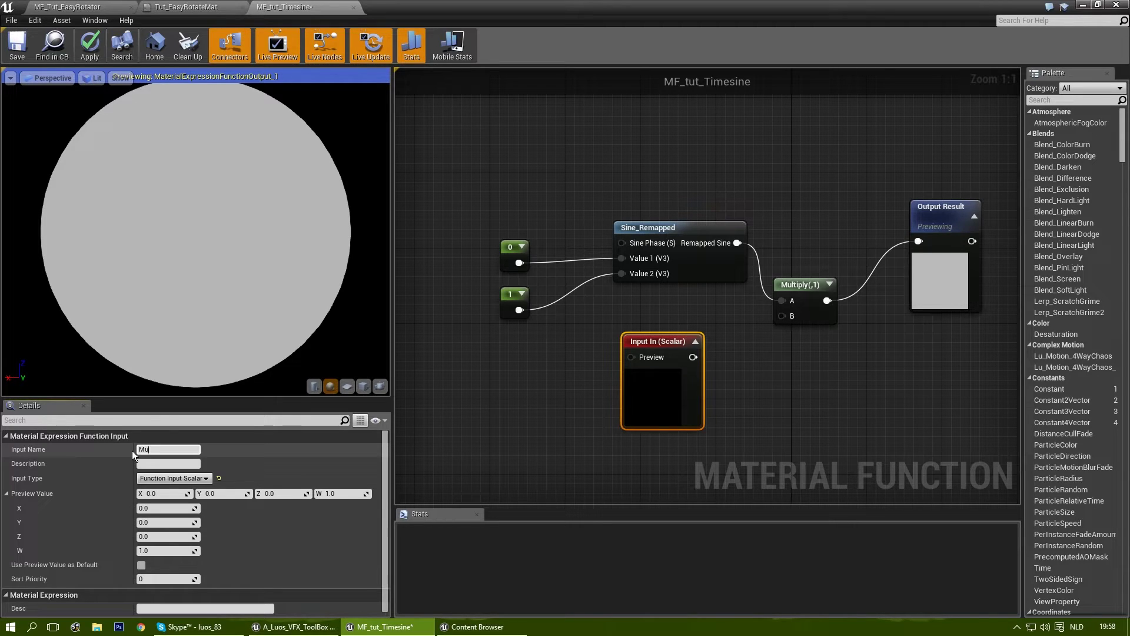
{"action": "type", "text": "Multipier"}
{"action": "key", "text": "Return"}
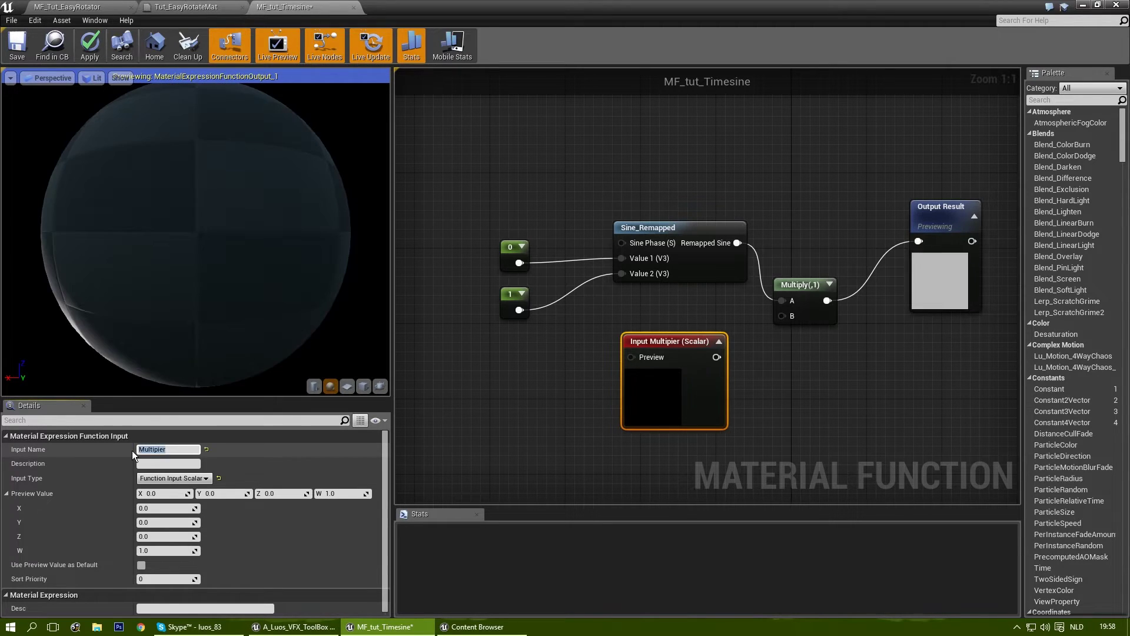
{"action": "left_click_drag", "start_coordinate": [715, 356], "coordinate": [818, 231]}
{"action": "left_click", "coordinate": [737, 316]}
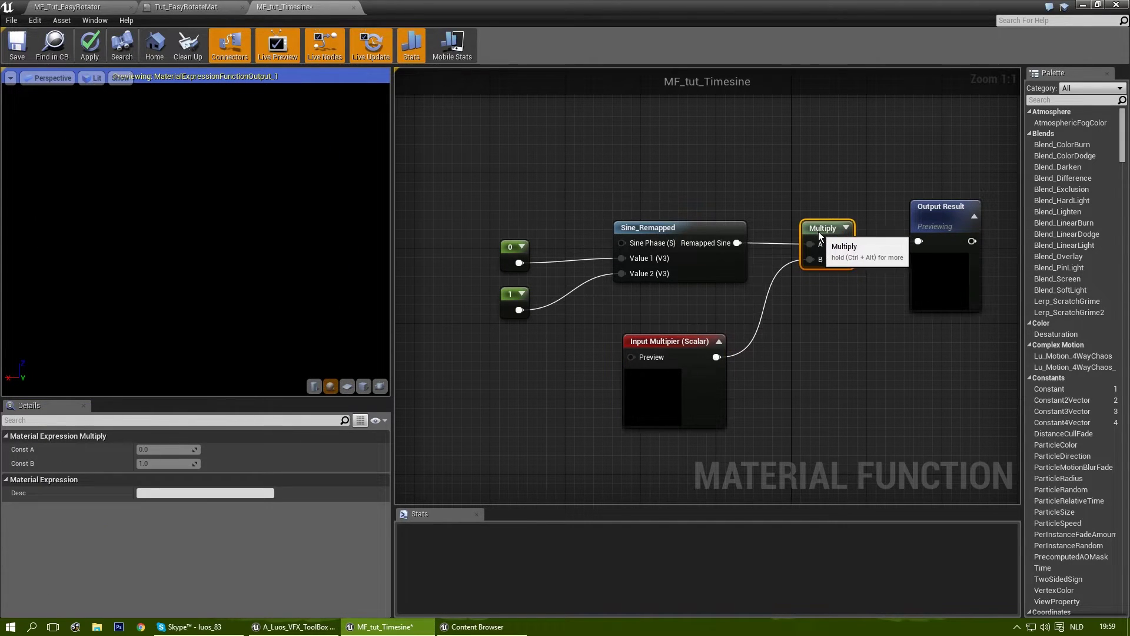
Add a Time node ahead of Sine_Remapped and connect it to A of a new Multiply node.
{"action": "right_click_drag", "start_coordinate": [632, 249], "coordinate": [811, 310]}
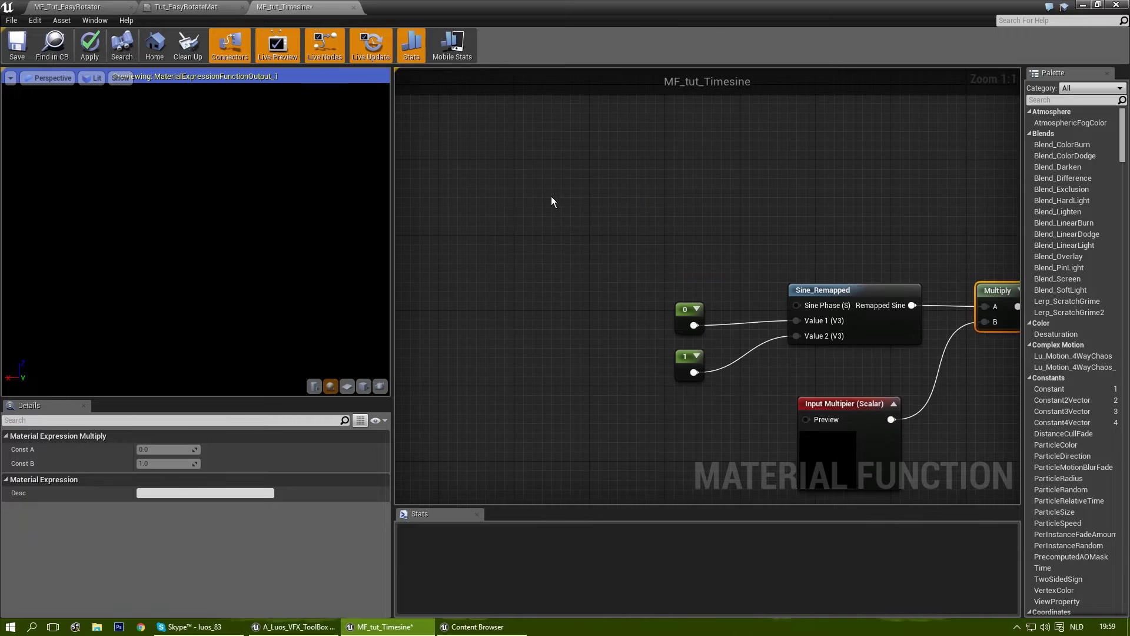
{"action": "right_click", "coordinate": [552, 196]}
{"action": "type", "text": "time"}
{"action": "key", "text": "Return"}
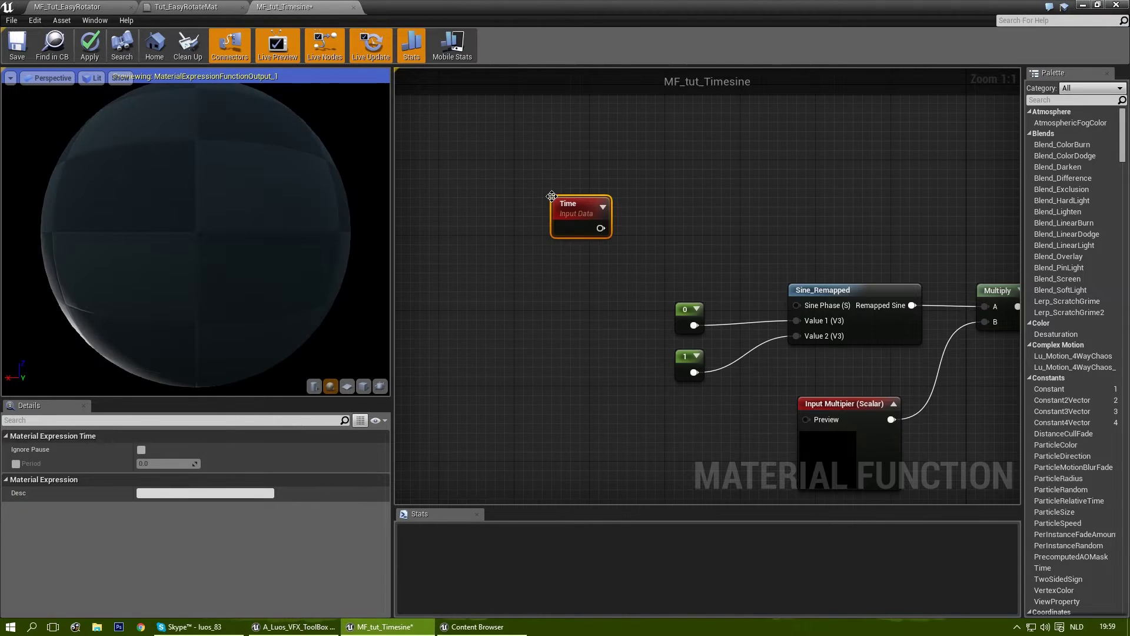
{"action": "left_click_drag", "start_coordinate": [563, 206], "coordinate": [617, 261]}
{"action": "left_click", "coordinate": [607, 249]}
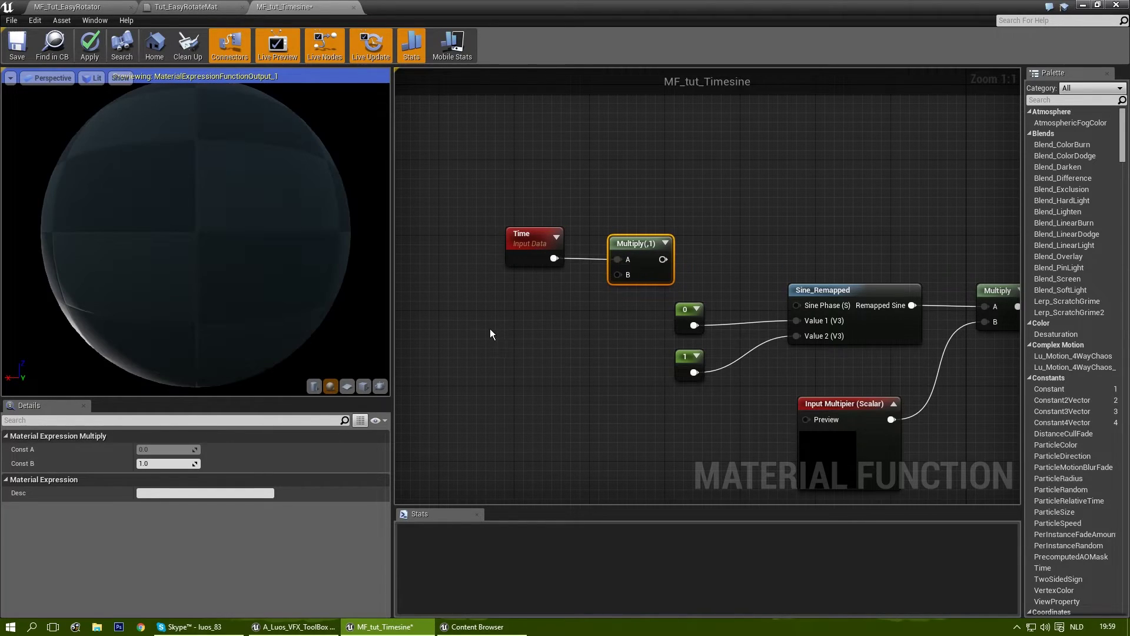
Add a second FunctionInput node just below Time and set its input type to Function Input Scalar.
{"action": "right_click", "coordinate": [489, 329]}
{"action": "type", "text": "in"}
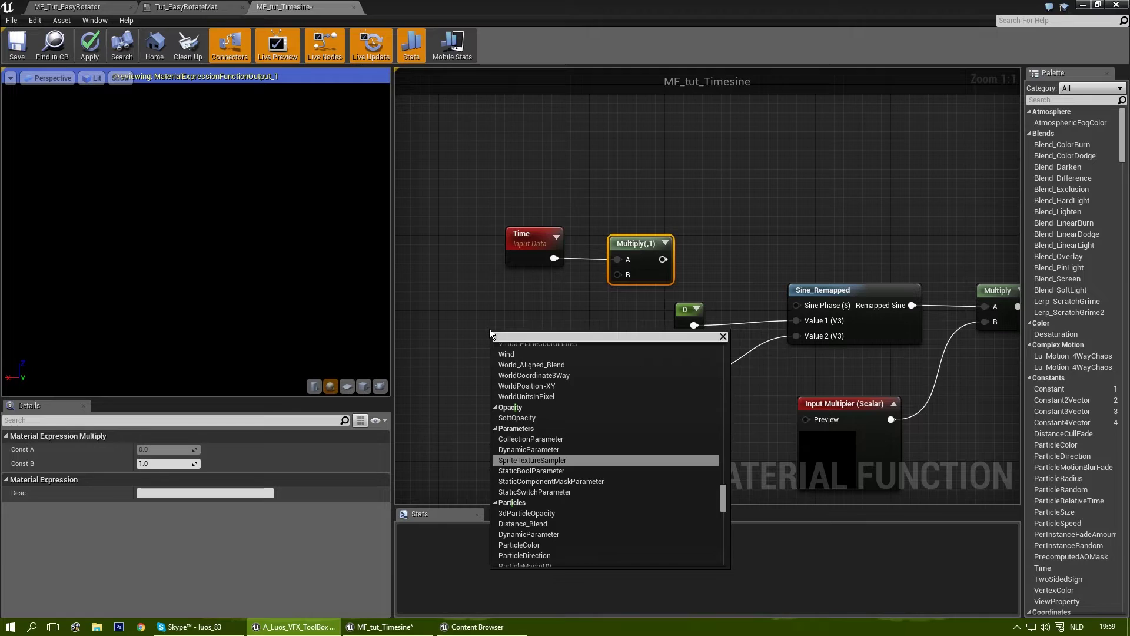
{"action": "key", "text": "BackSpace"}
{"action": "key", "text": "BackSpace"}
{"action": "type", "text": "i"}
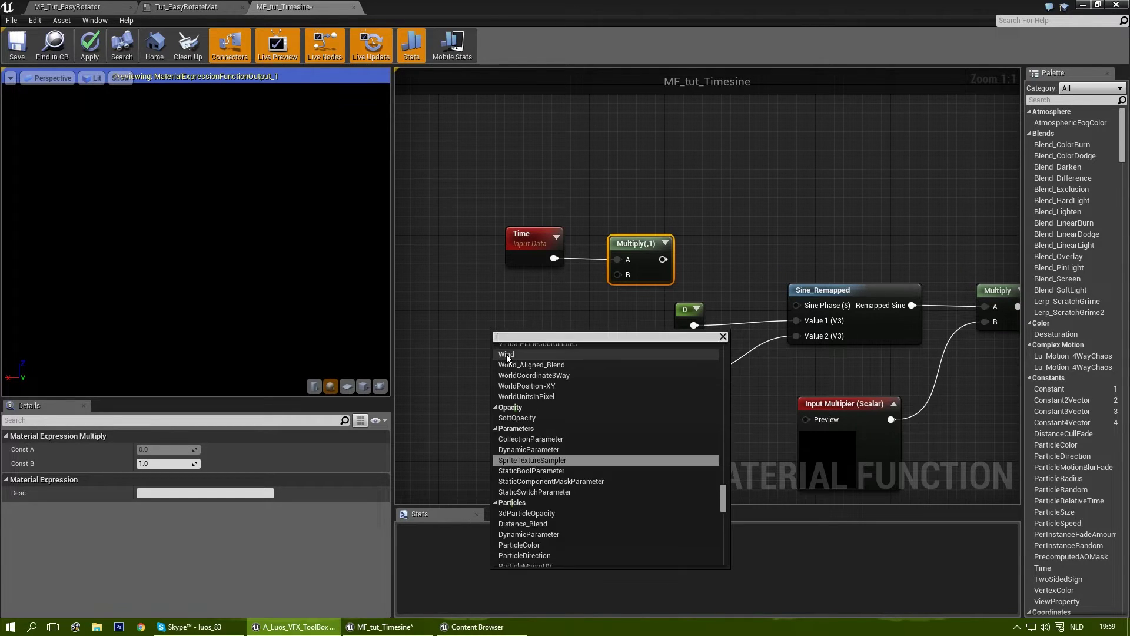
{"action": "type", "text": "nput"}
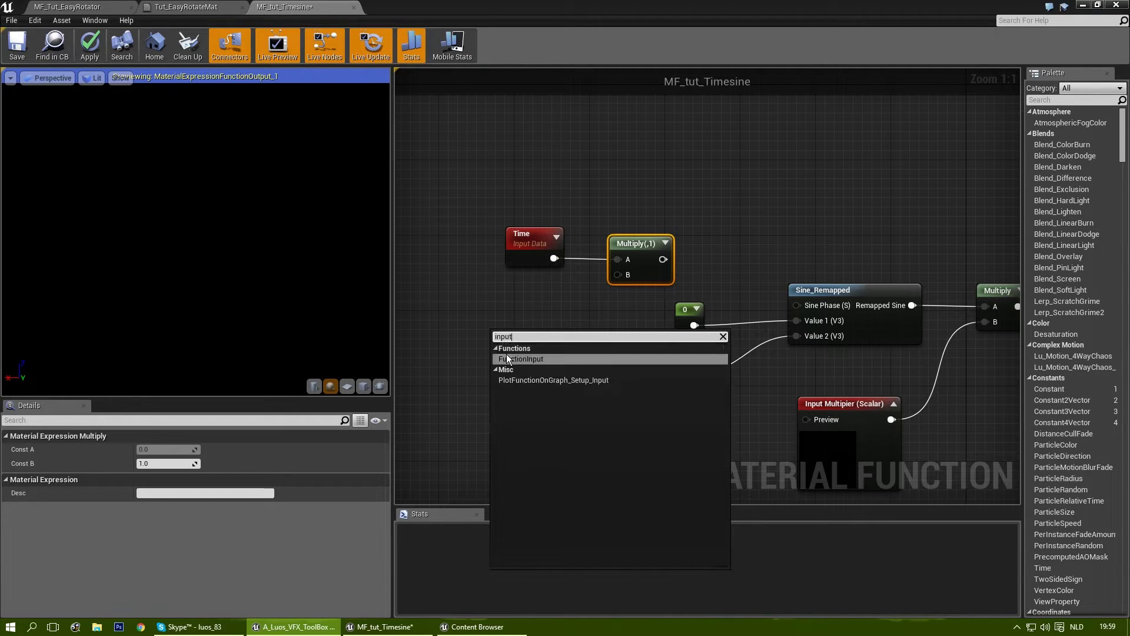
{"action": "left_click", "coordinate": [506, 354]}
{"action": "left_click_drag", "start_coordinate": [545, 330], "coordinate": [550, 293]}
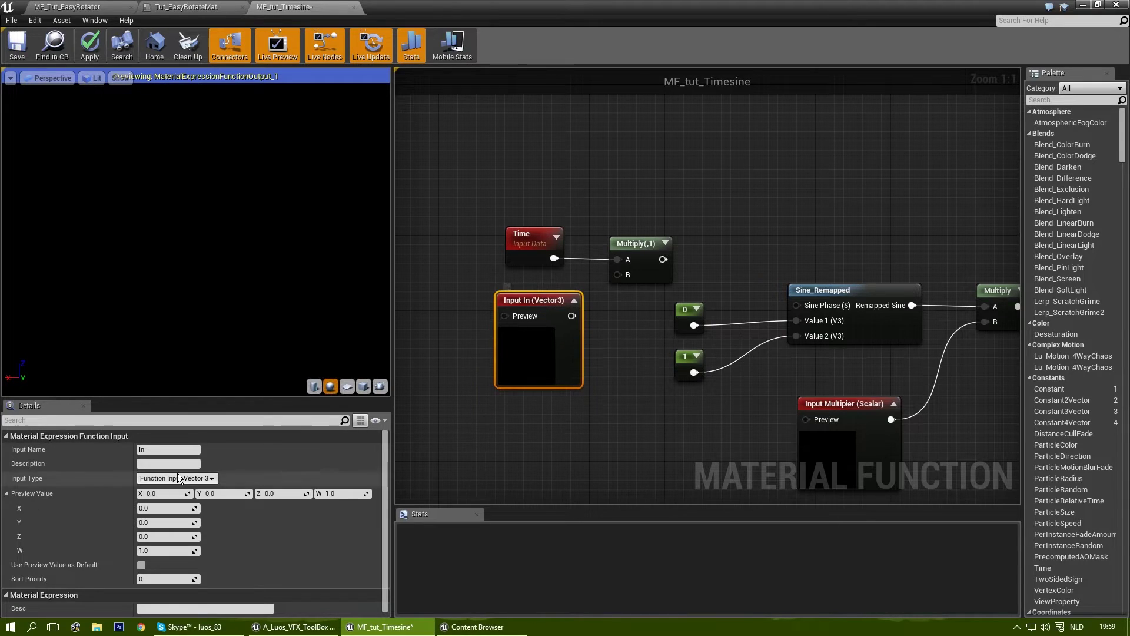
{"action": "left_click", "coordinate": [200, 478]}
{"action": "left_click", "coordinate": [177, 488]}
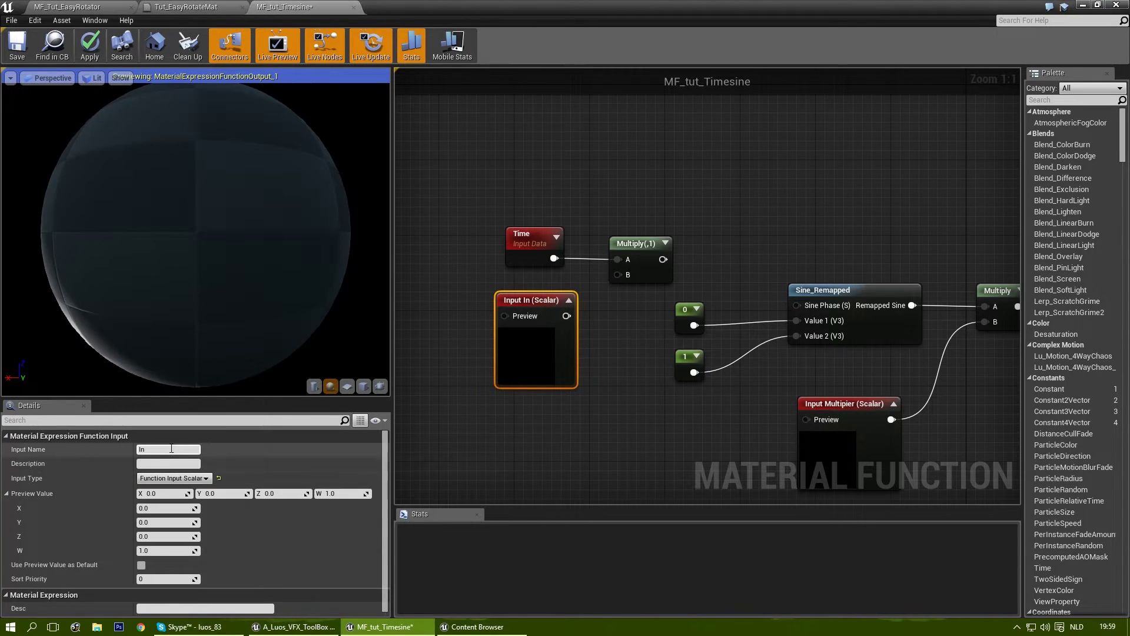
Name the new input Speed and wire it through B of the Time Multiply node into Sine Phase of Sine_Remapped.
{"action": "left_click", "coordinate": [140, 450]}
{"action": "type", "text": "Speed"}
{"action": "key", "text": "Return"}
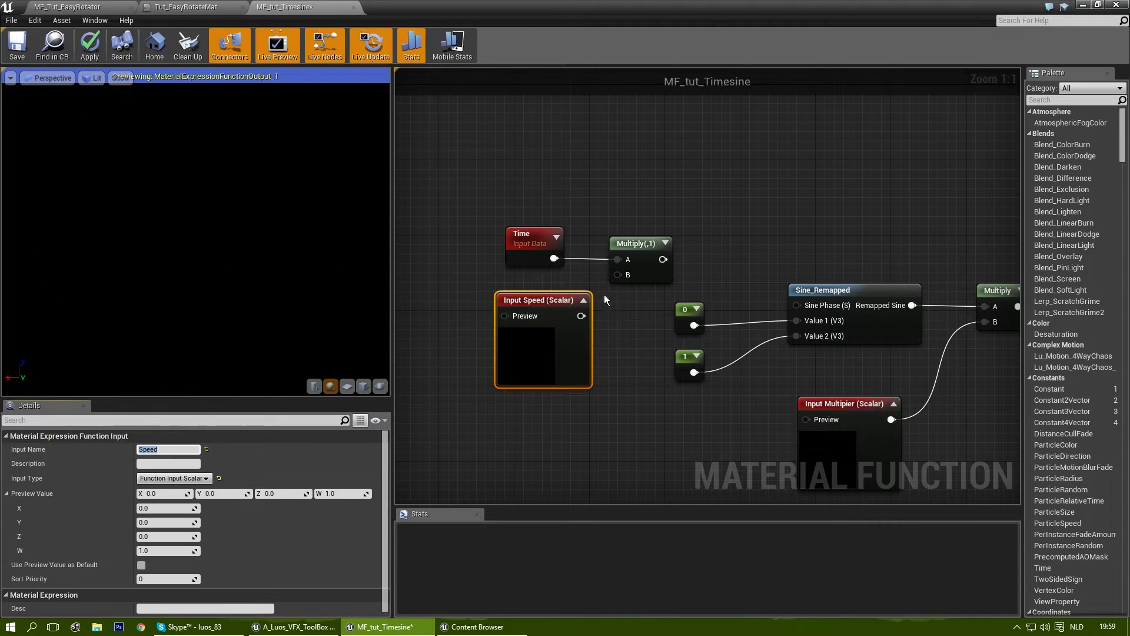
{"action": "left_click_drag", "start_coordinate": [580, 317], "coordinate": [798, 305]}
{"action": "left_click", "coordinate": [705, 251]}
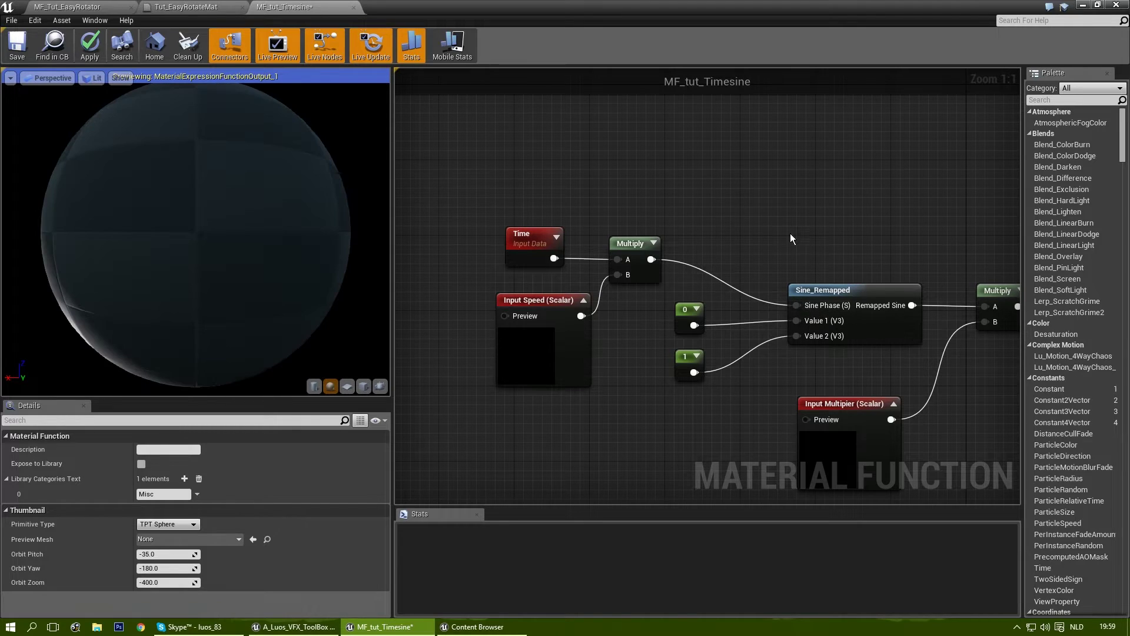
Set the sort priority of the Multipier input to 1.
{"action": "right_click_drag", "start_coordinate": [799, 244], "coordinate": [832, 105]}
{"action": "left_click", "coordinate": [619, 215]}
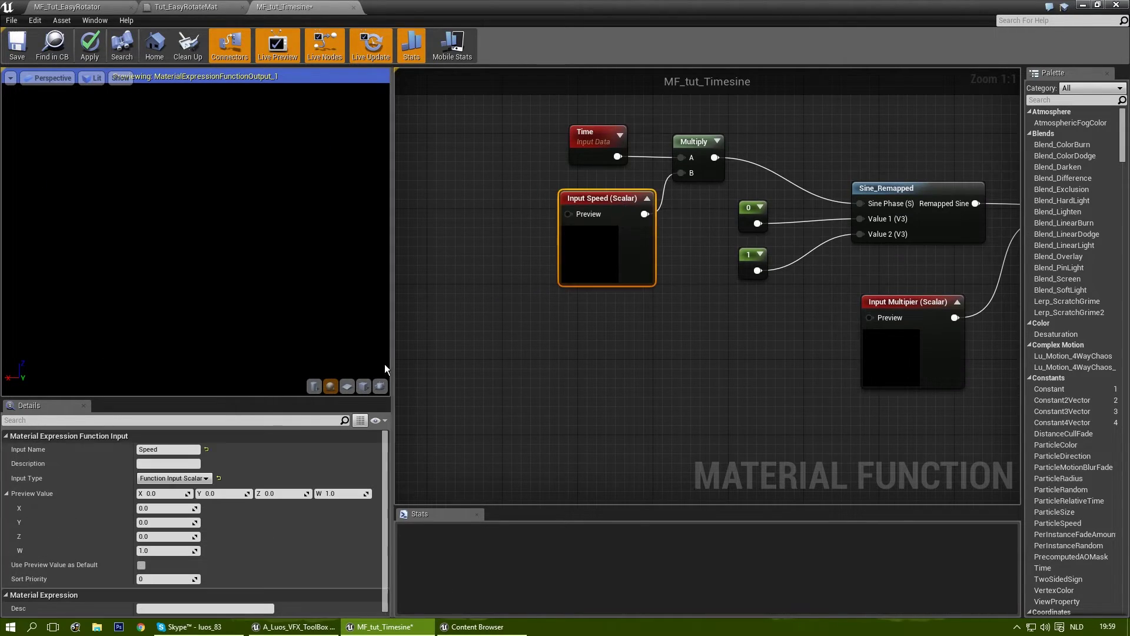
{"action": "left_click", "coordinate": [901, 306]}
{"action": "left_click", "coordinate": [146, 580]}
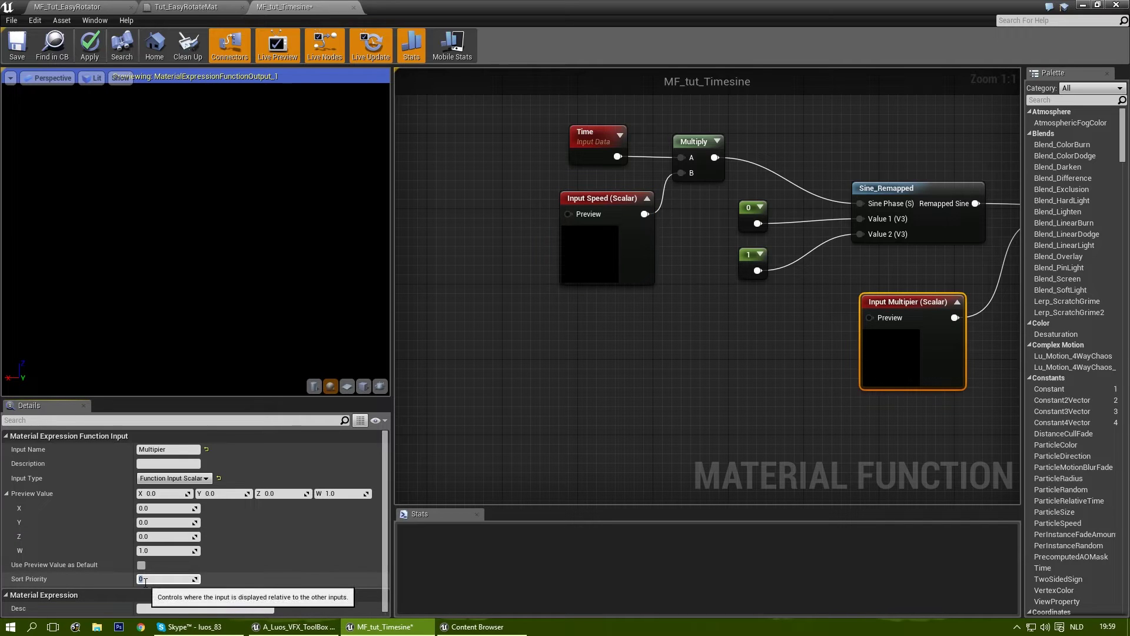
{"action": "key", "text": "Return"}
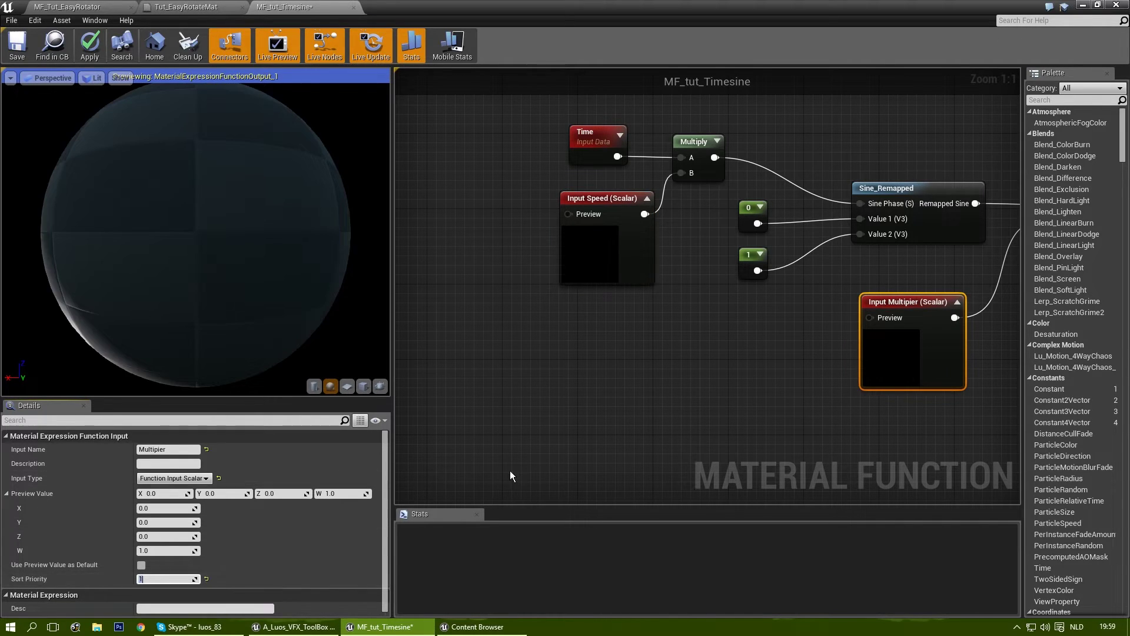
Set the material function's description to "Easy function for a sine node with time applied".
{"action": "left_click", "coordinate": [666, 362]}
{"action": "right_click_drag", "start_coordinate": [782, 359], "coordinate": [647, 363]}
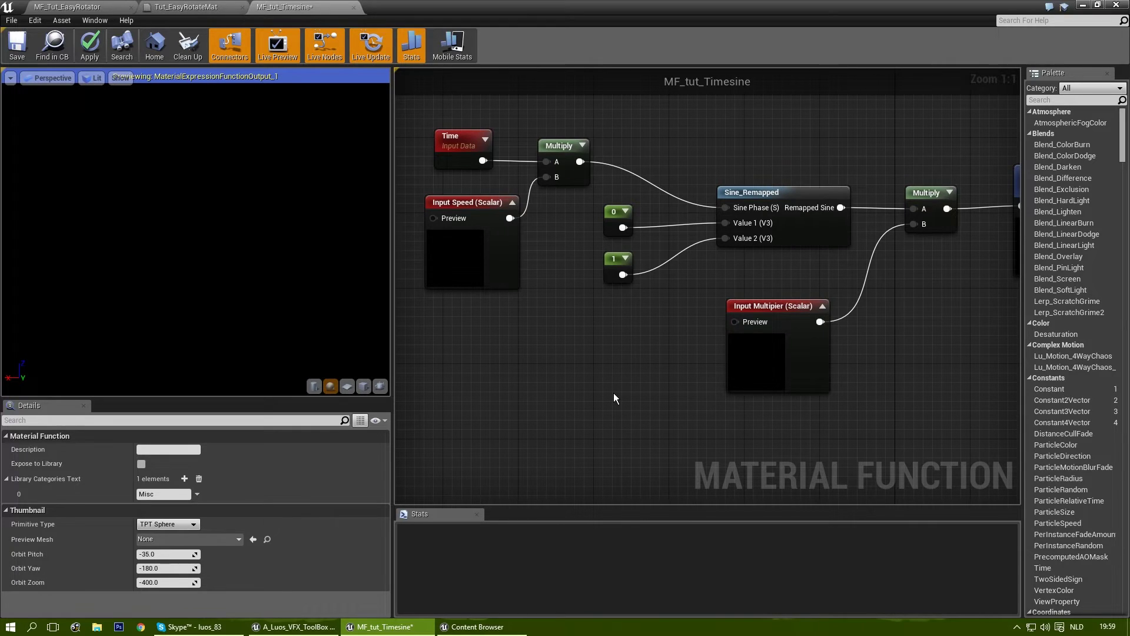
{"action": "left_click", "coordinate": [157, 450]}
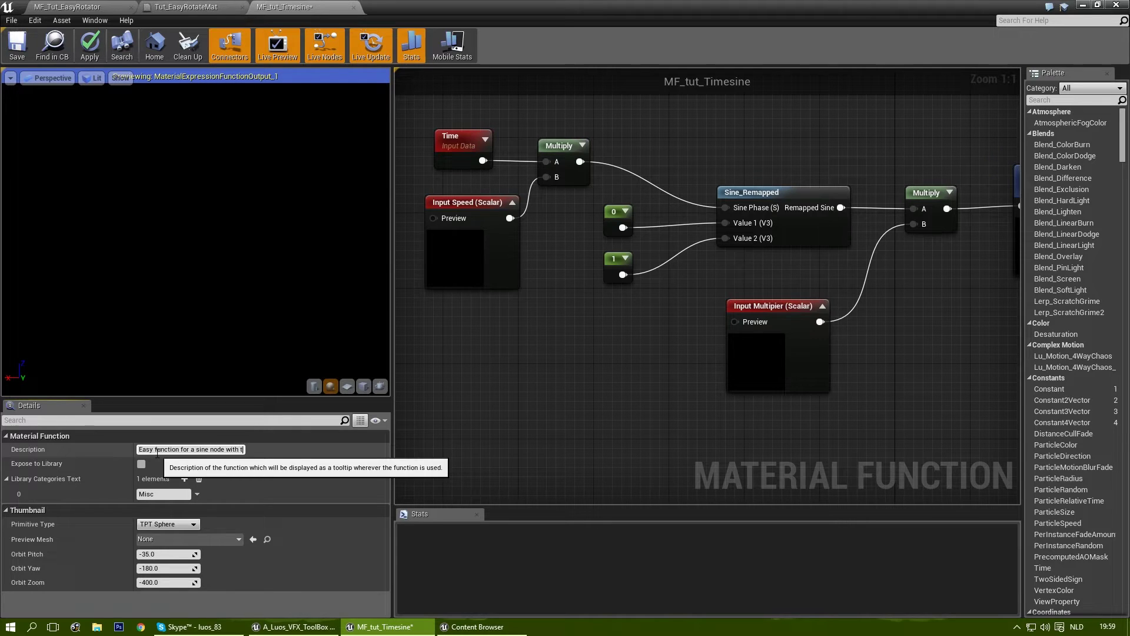
{"action": "type", "text": "pplied"}
{"action": "key", "text": "Return"}
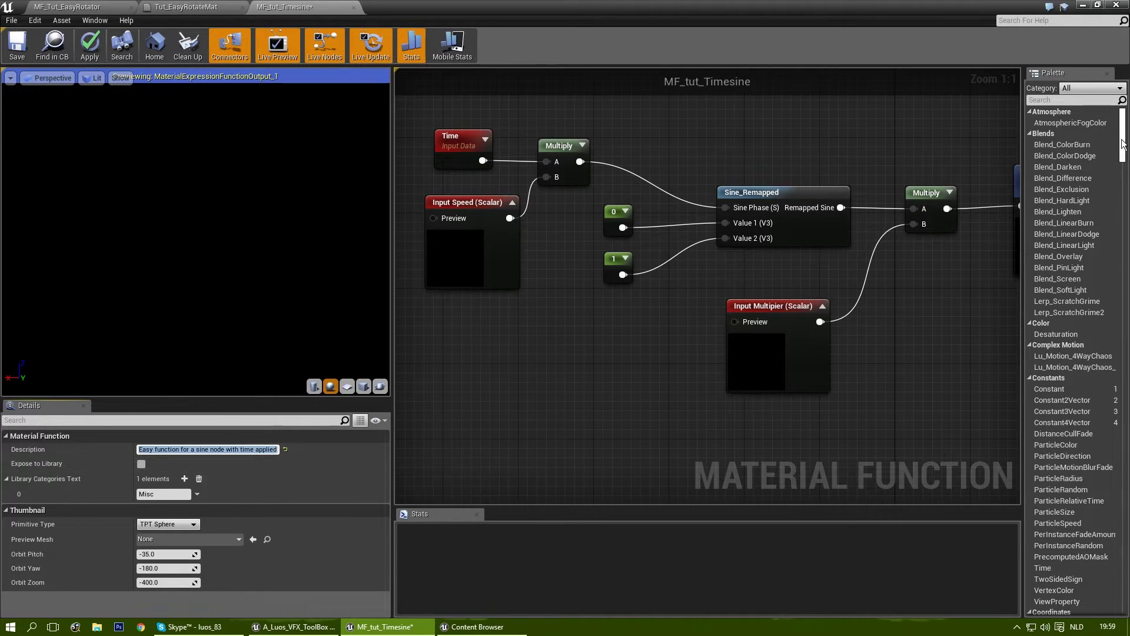
Expose the function to the library under the category Misc2 and save it.
{"action": "left_click", "coordinate": [140, 464]}
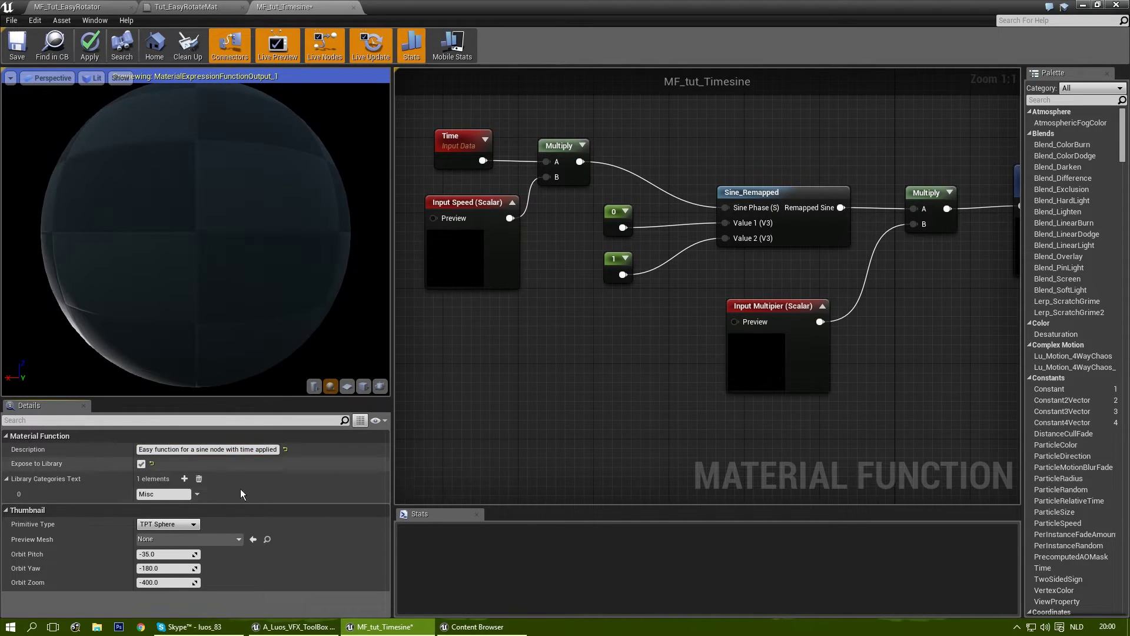
{"action": "left_click", "coordinate": [19, 50]}
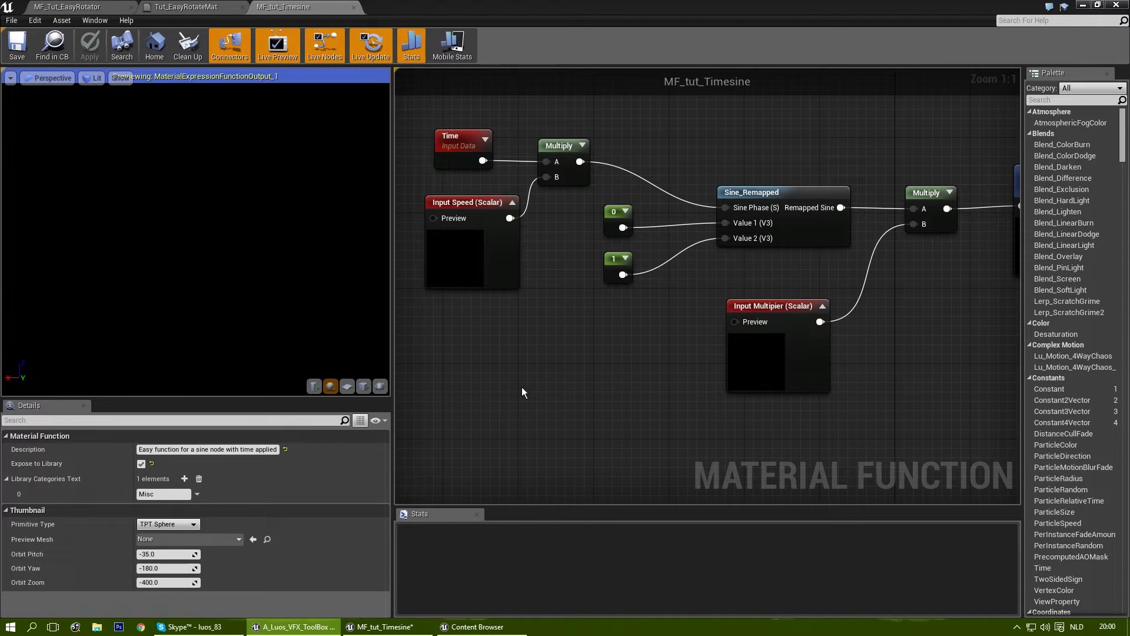
{"action": "left_click", "coordinate": [162, 493]}
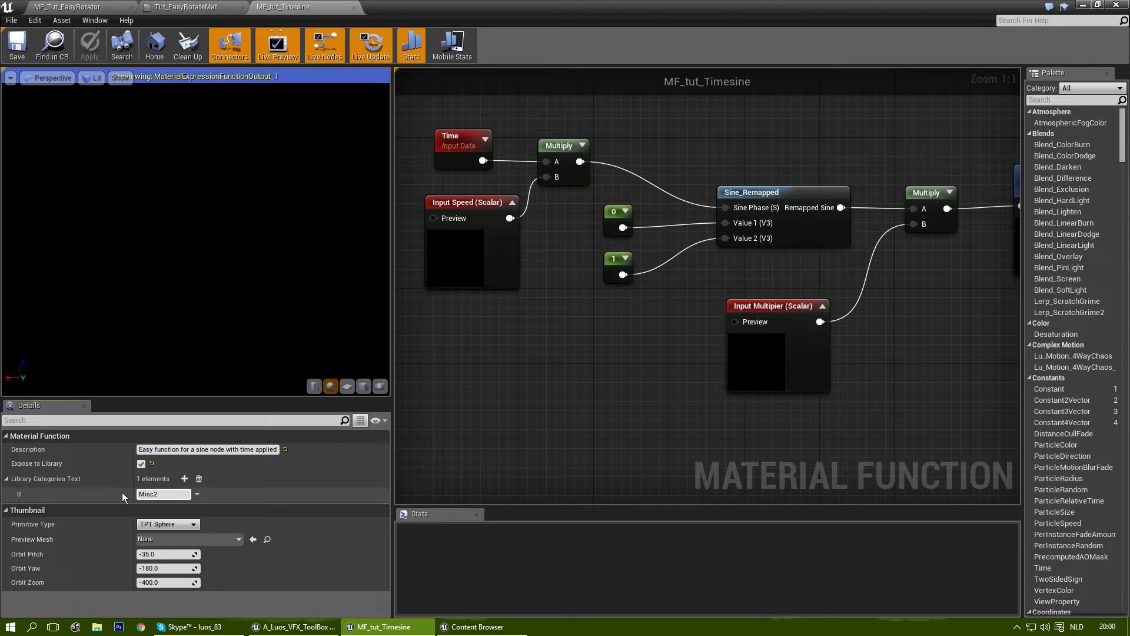
{"action": "key", "text": "Return"}
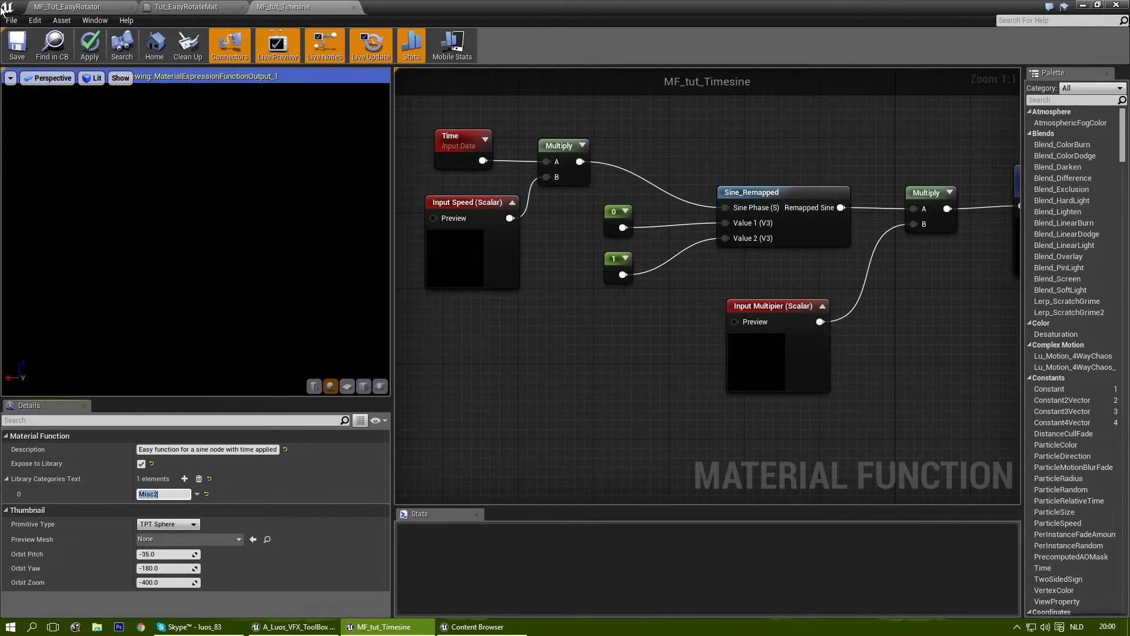
{"action": "left_click", "coordinate": [17, 42]}
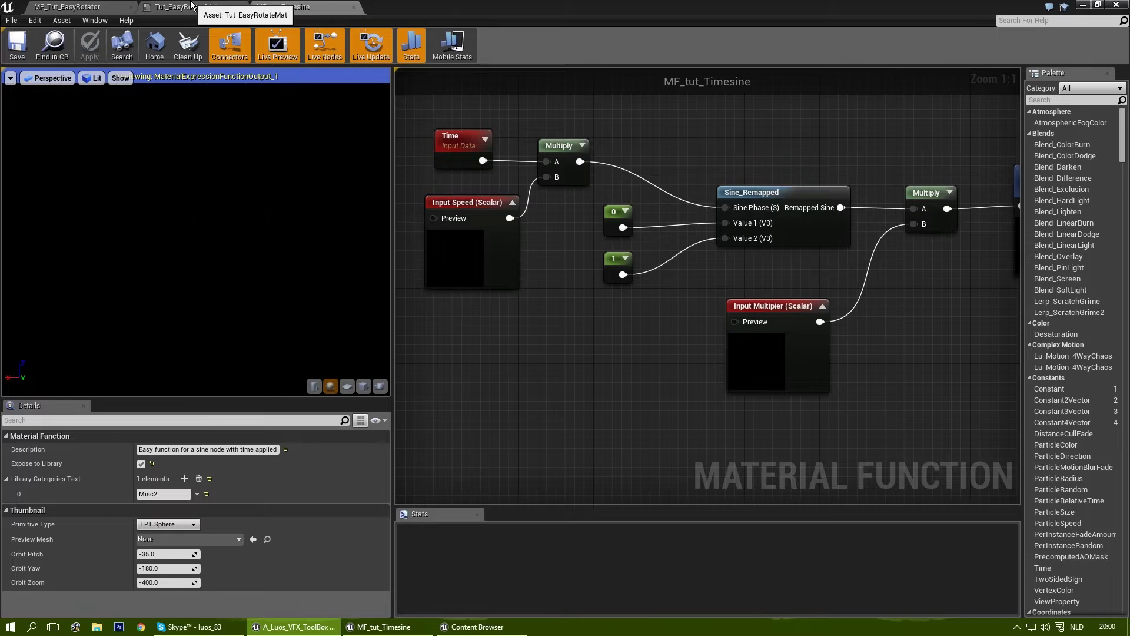
Look for the new category from Tut_EasyRotateMat, then close and reopen that material from the Matfunct folder to refresh the function list.
{"action": "left_click", "coordinate": [191, 6]}
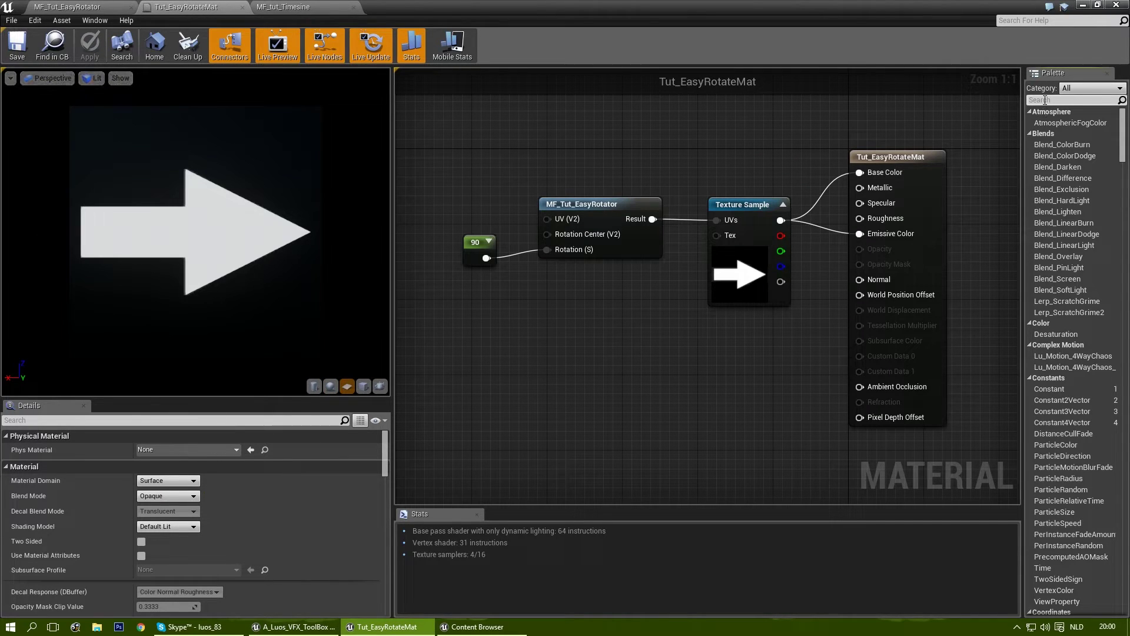
{"action": "left_click_drag", "start_coordinate": [1128, 124], "coordinate": [1115, 323]}
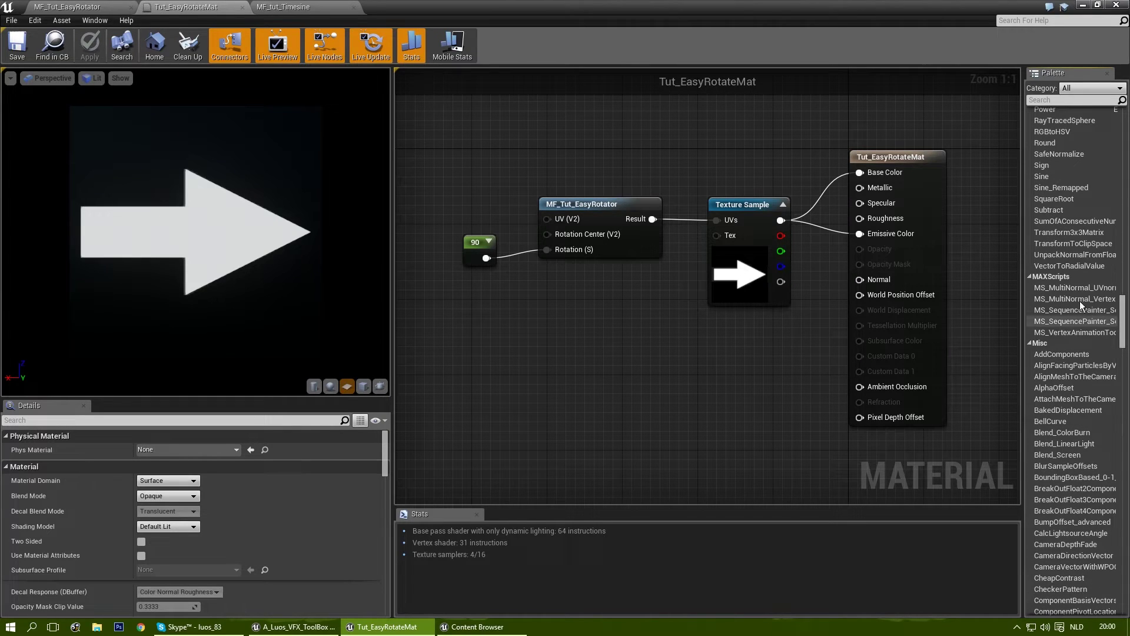
{"action": "left_click", "coordinate": [242, 6]}
{"action": "key", "text": "ctrl+b"}
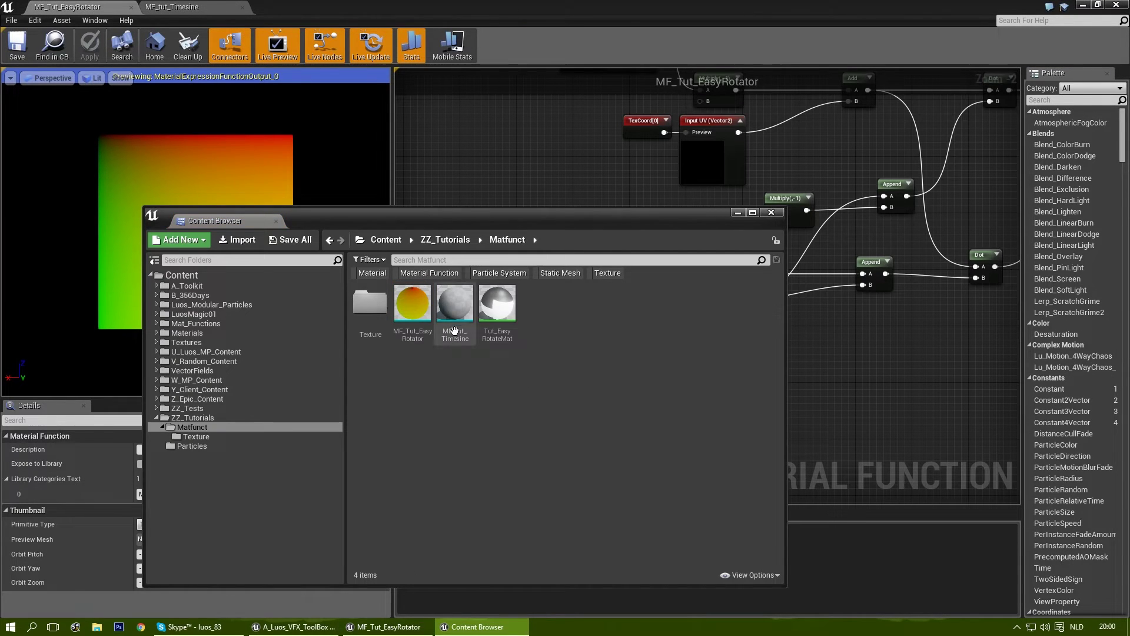
{"action": "double_click", "coordinate": [497, 305]}
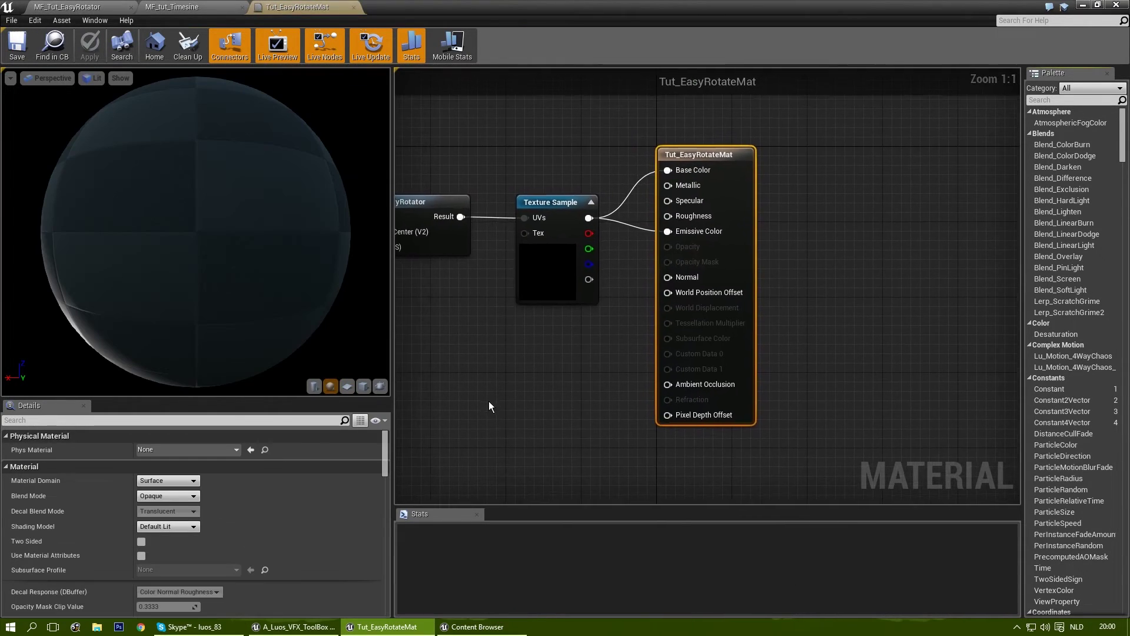
Place the MF_tut_Timesine function from the Misc 2 category in the graph below MF_Tut_EasyRotator.
{"action": "left_click_drag", "start_coordinate": [1120, 130], "coordinate": [1128, 412]}
{"action": "scroll", "coordinate": [1047, 398], "scroll_direction": "down", "scroll_amount": 15}
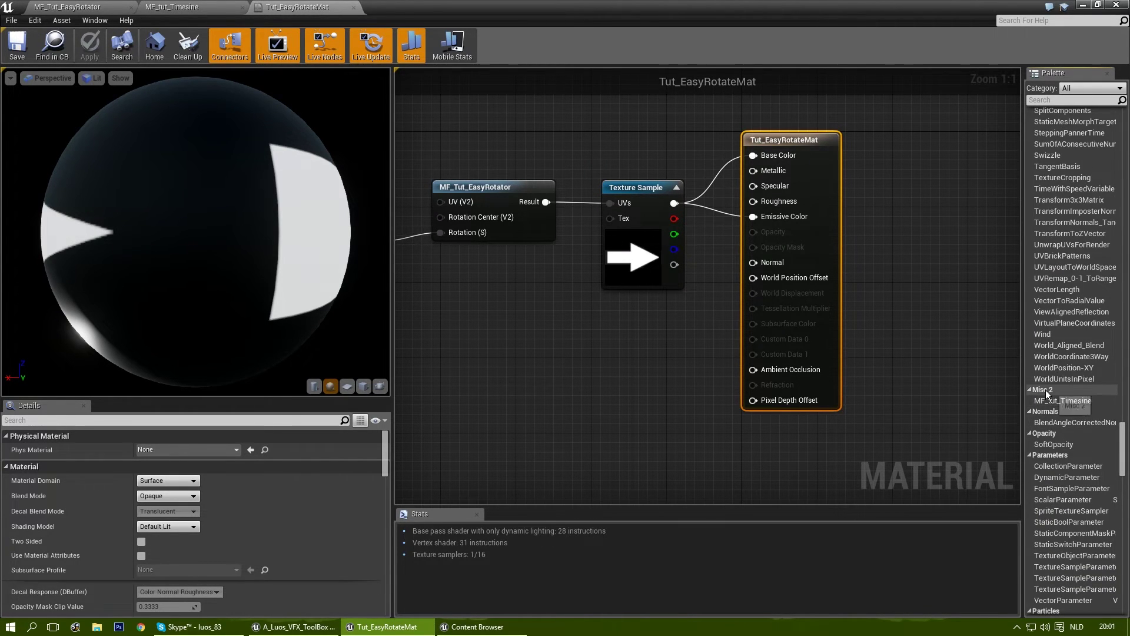
{"action": "left_click_drag", "start_coordinate": [1058, 400], "coordinate": [590, 375]}
{"action": "left_click_drag", "start_coordinate": [501, 392], "coordinate": [496, 393]}
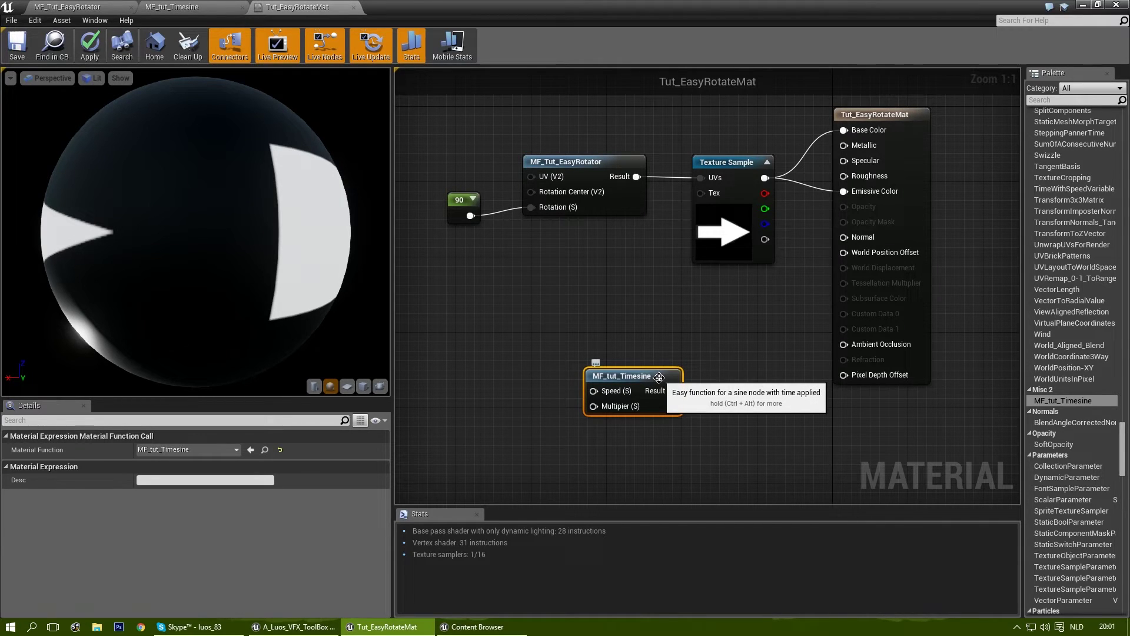
{"action": "left_click_drag", "start_coordinate": [660, 378], "coordinate": [560, 343]}
Connect the MF_tut_Timesine result to Rotation of MF_Tut_EasyRotator, replacing the constant 90.
{"action": "right_click_drag", "start_coordinate": [630, 334], "coordinate": [754, 373]}
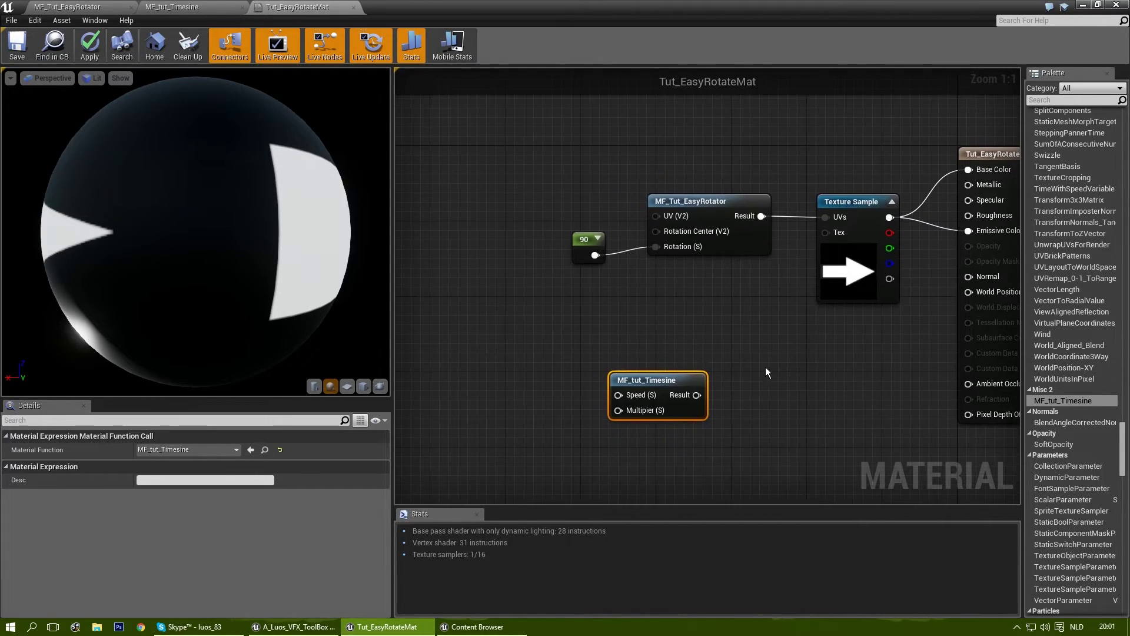
{"action": "left_click", "coordinate": [765, 367]}
{"action": "left_click_drag", "start_coordinate": [666, 378], "coordinate": [655, 246]}
{"action": "right_click_drag", "start_coordinate": [605, 354], "coordinate": [699, 373]}
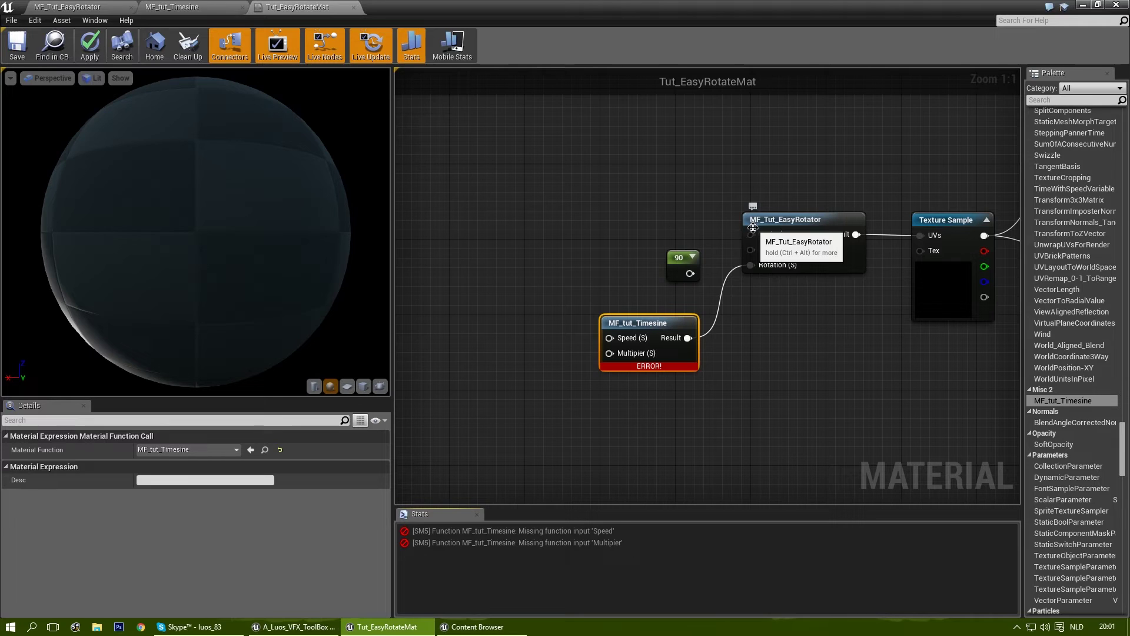
In MF_tut_Timesine, make the Speed input use its preview value as default, with X set to 1.
{"action": "left_click_drag", "start_coordinate": [664, 328], "coordinate": [673, 328]}
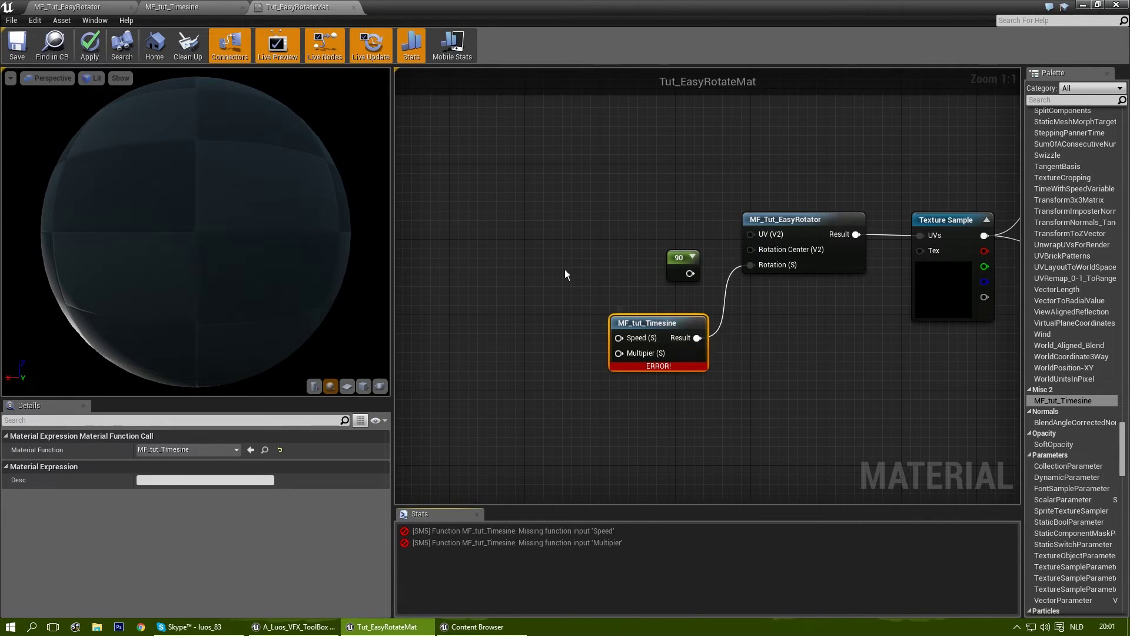
{"action": "left_click", "coordinate": [200, 7]}
{"action": "right_click_drag", "start_coordinate": [514, 336], "coordinate": [577, 335]}
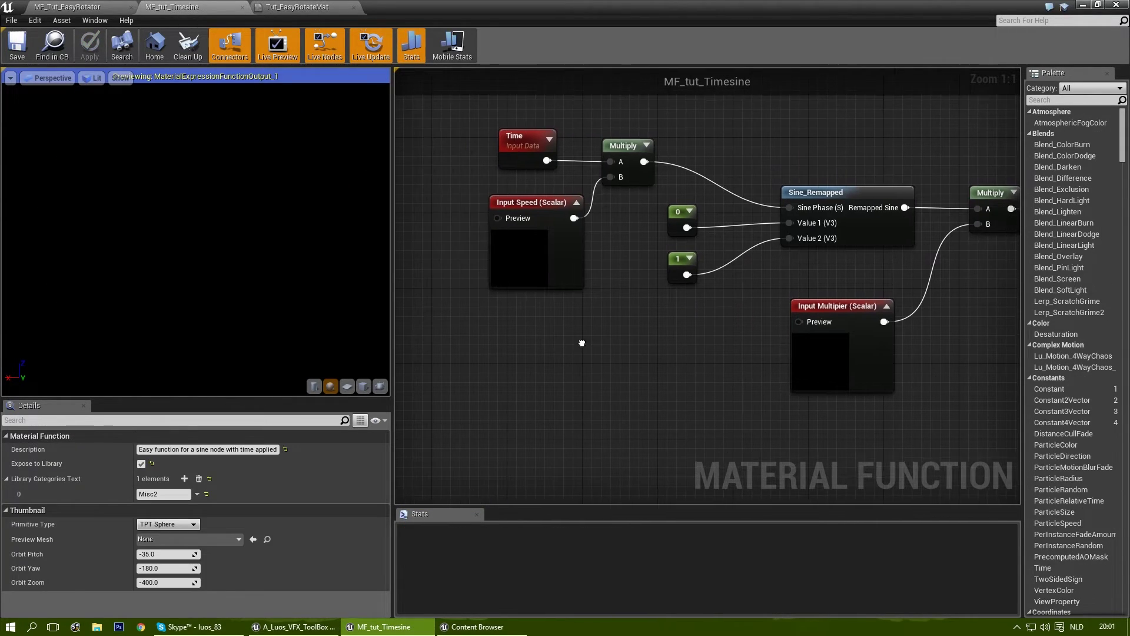
{"action": "left_click", "coordinate": [562, 219]}
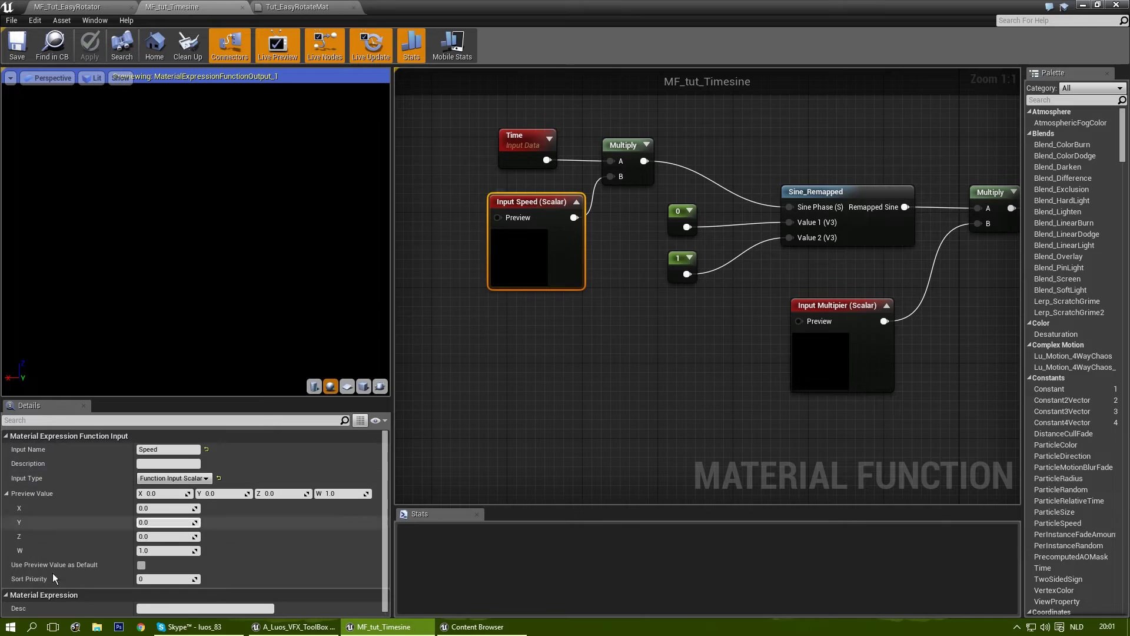
{"action": "left_click", "coordinate": [140, 565]}
{"action": "left_click", "coordinate": [154, 507]}
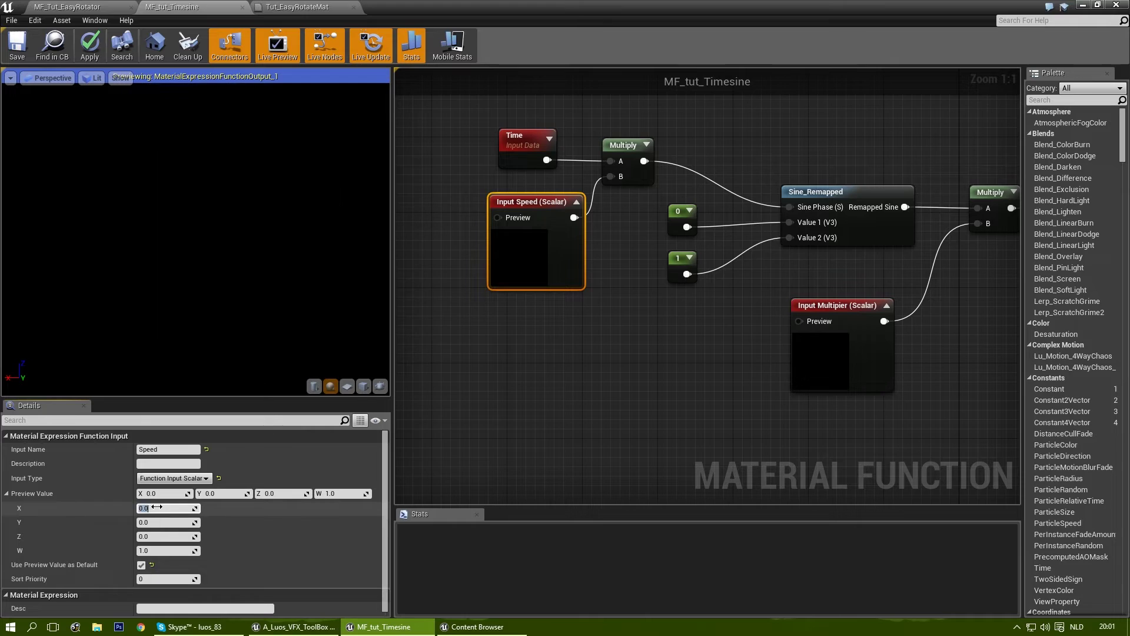
{"action": "type", "text": "1"}
{"action": "key", "text": "Return"}
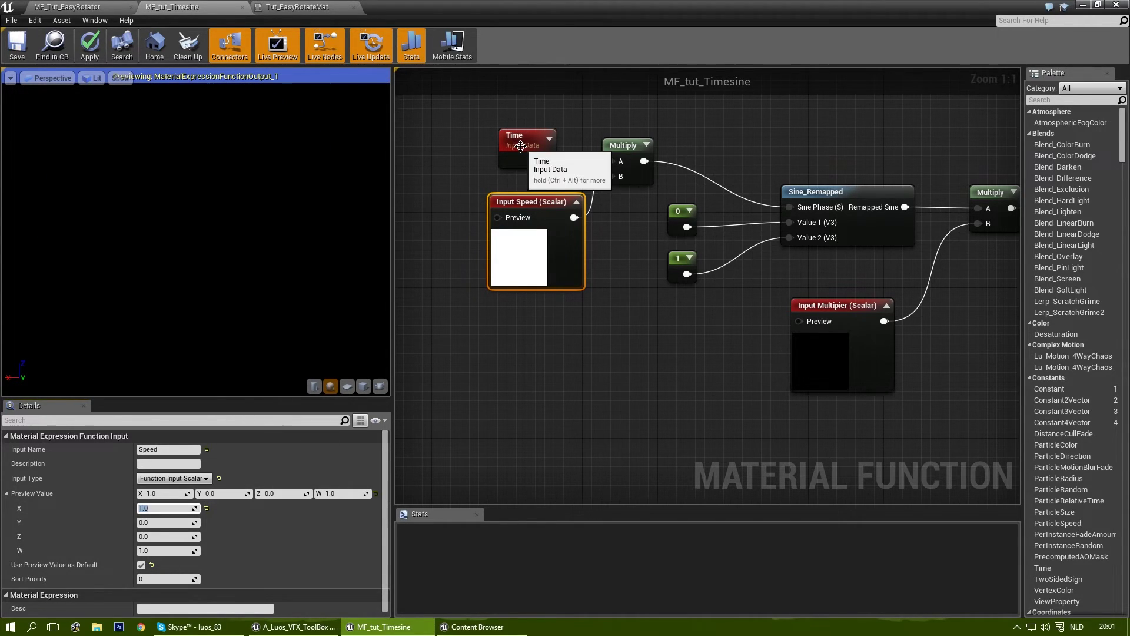
Make the Multipier input use its preview value as default with X set to 1, and save the function.
{"action": "right_click_drag", "start_coordinate": [638, 215], "coordinate": [667, 310]}
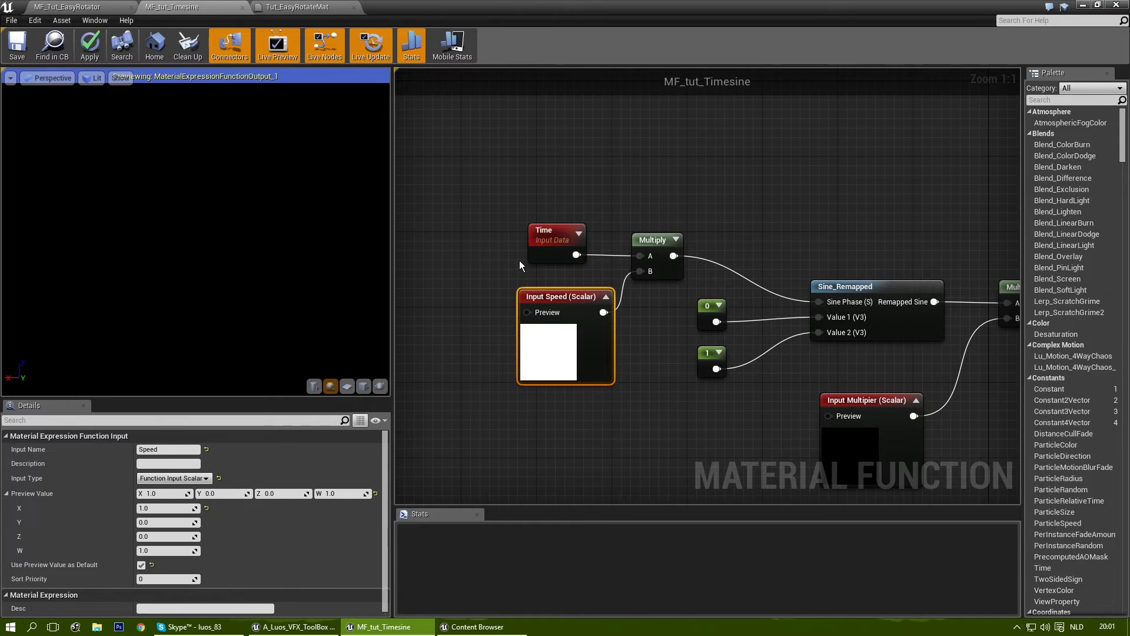
{"action": "right_click_drag", "start_coordinate": [747, 458], "coordinate": [672, 320]}
{"action": "left_click", "coordinate": [765, 263]}
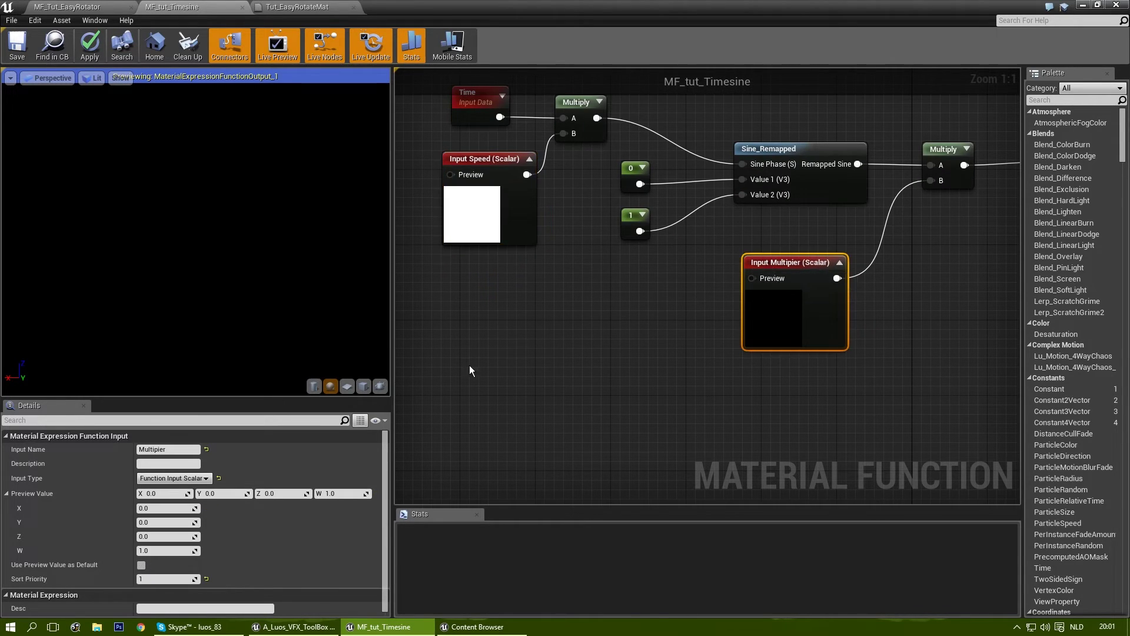
{"action": "right_click_drag", "start_coordinate": [791, 260], "coordinate": [631, 310]}
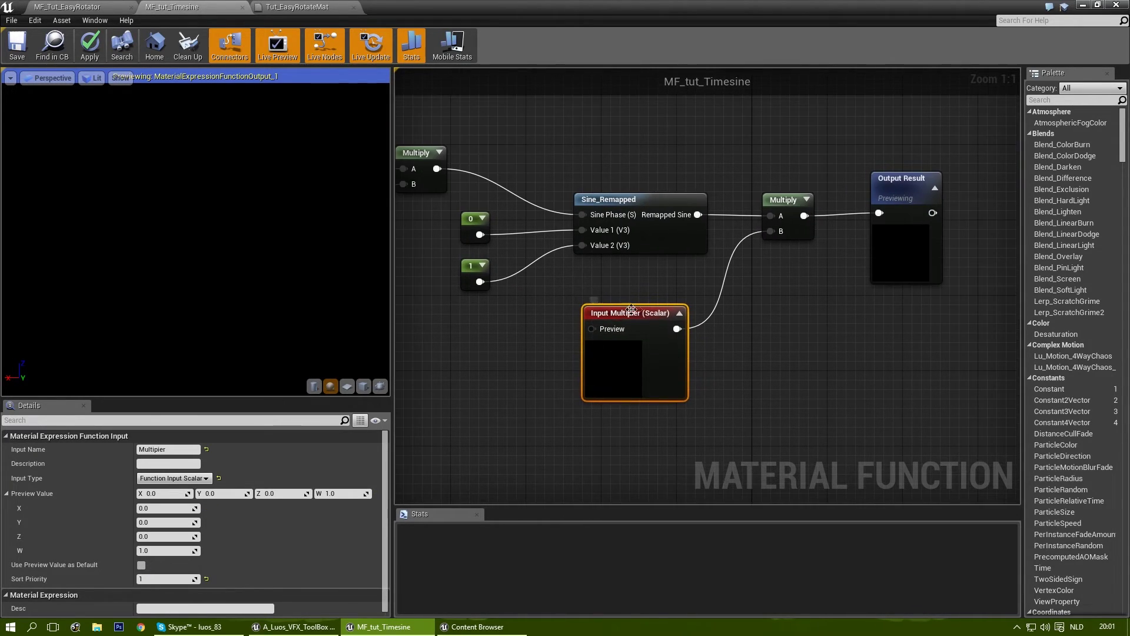
{"action": "left_click", "coordinate": [141, 566]}
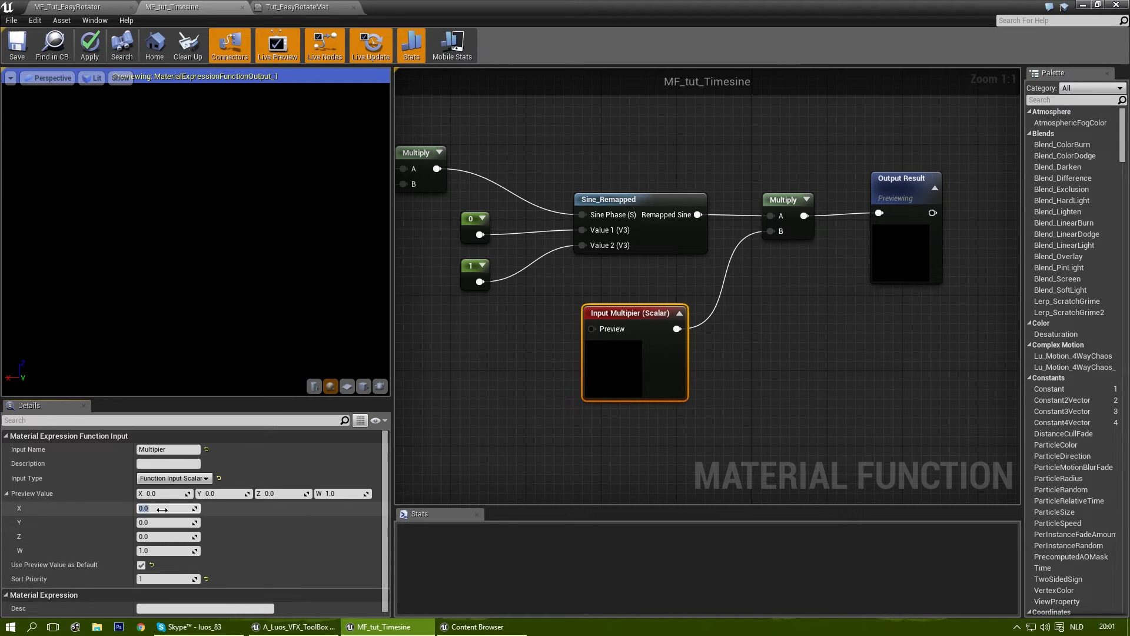
{"action": "type", "text": "1"}
{"action": "key", "text": "Return"}
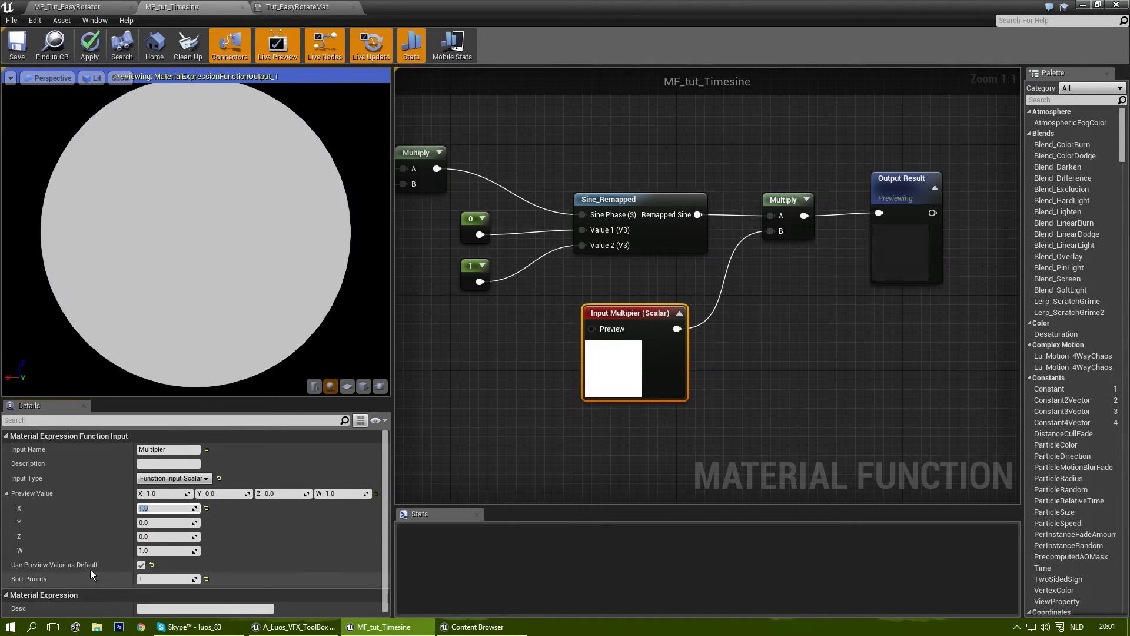
{"action": "left_click", "coordinate": [21, 44]}
Preview Tut_EasyRotateMat on a plane and save the material.
{"action": "left_click", "coordinate": [297, 7]}
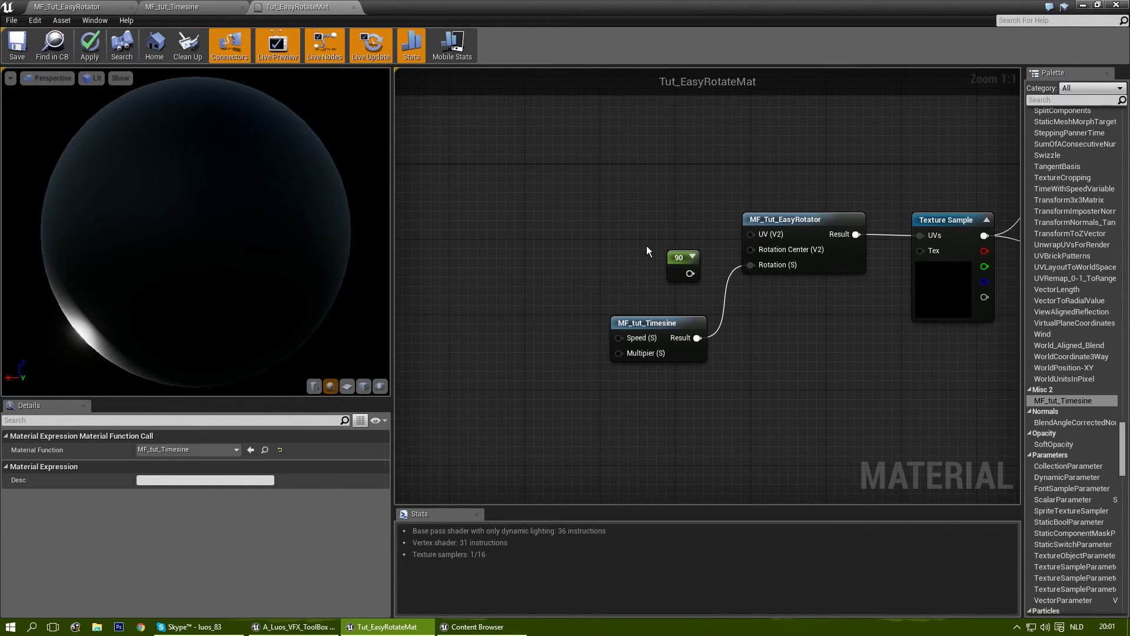
{"action": "left_click", "coordinate": [349, 386]}
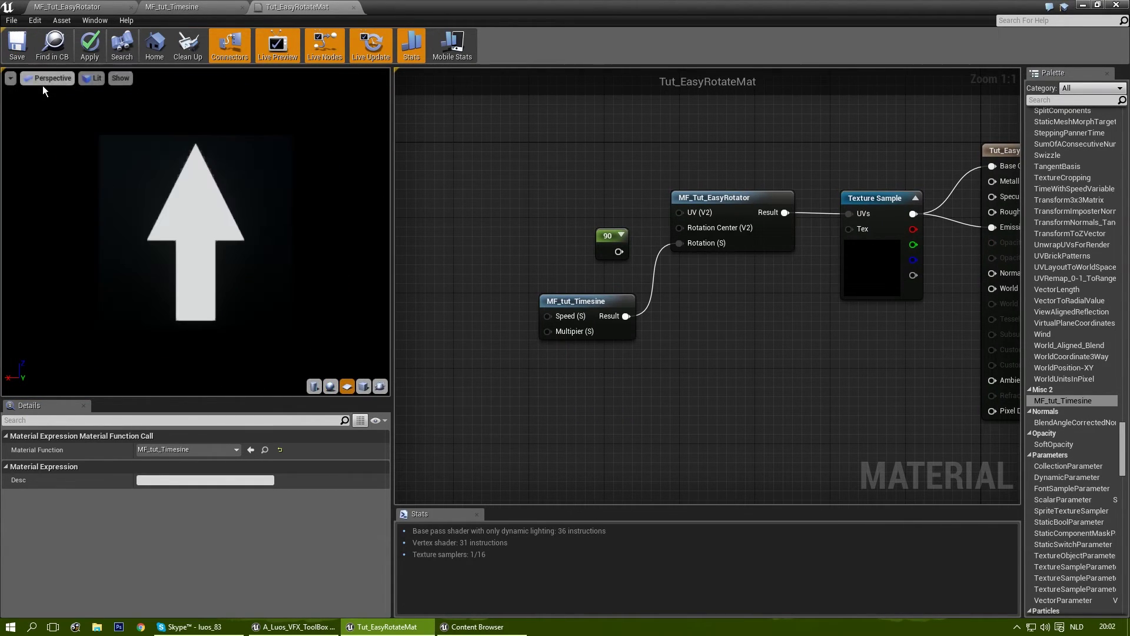
{"action": "left_click", "coordinate": [22, 47]}
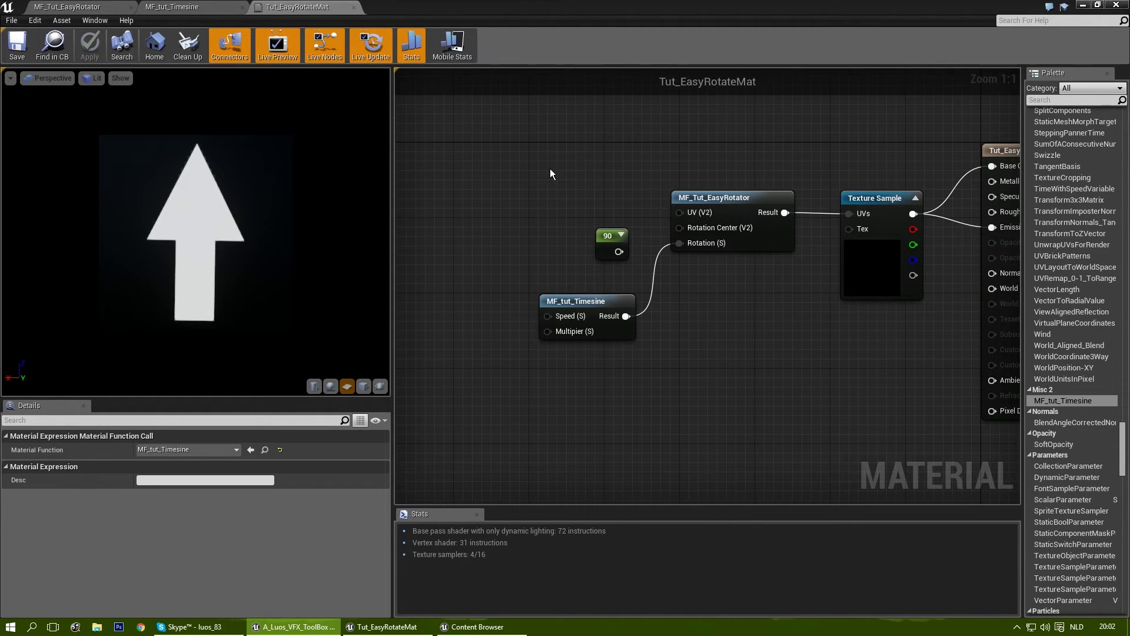
Rearrange MF_tut_Timesine and the constant 90, and connect the constant to the function's Multipier input.
{"action": "left_click_drag", "start_coordinate": [578, 296], "coordinate": [519, 278]}
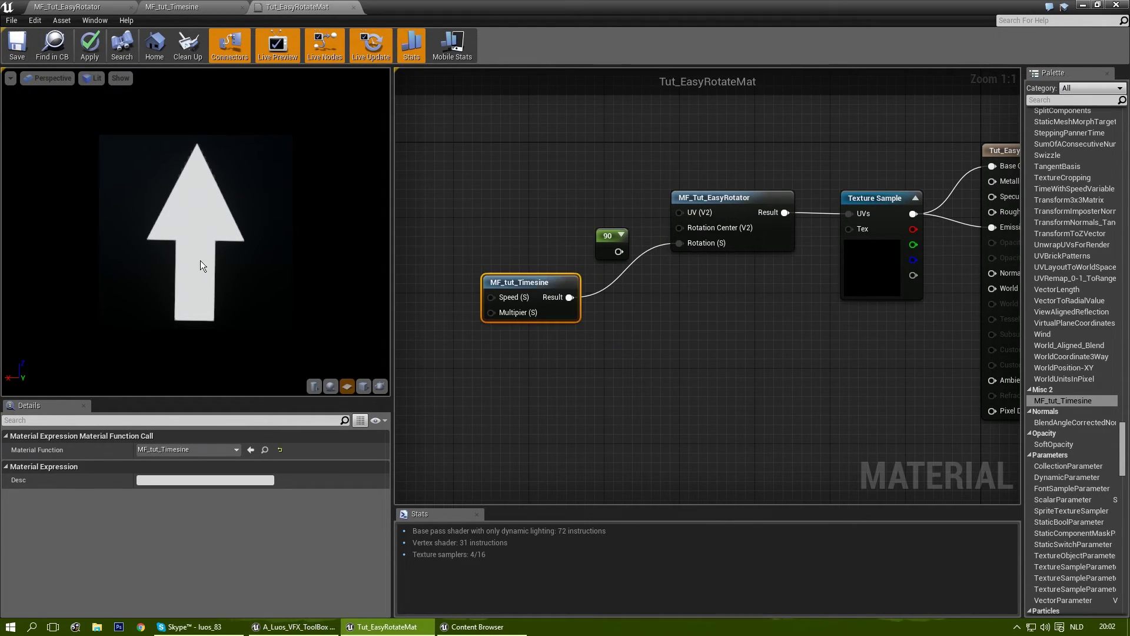
{"action": "scroll", "coordinate": [203, 265], "scroll_direction": "up", "scroll_amount": 2}
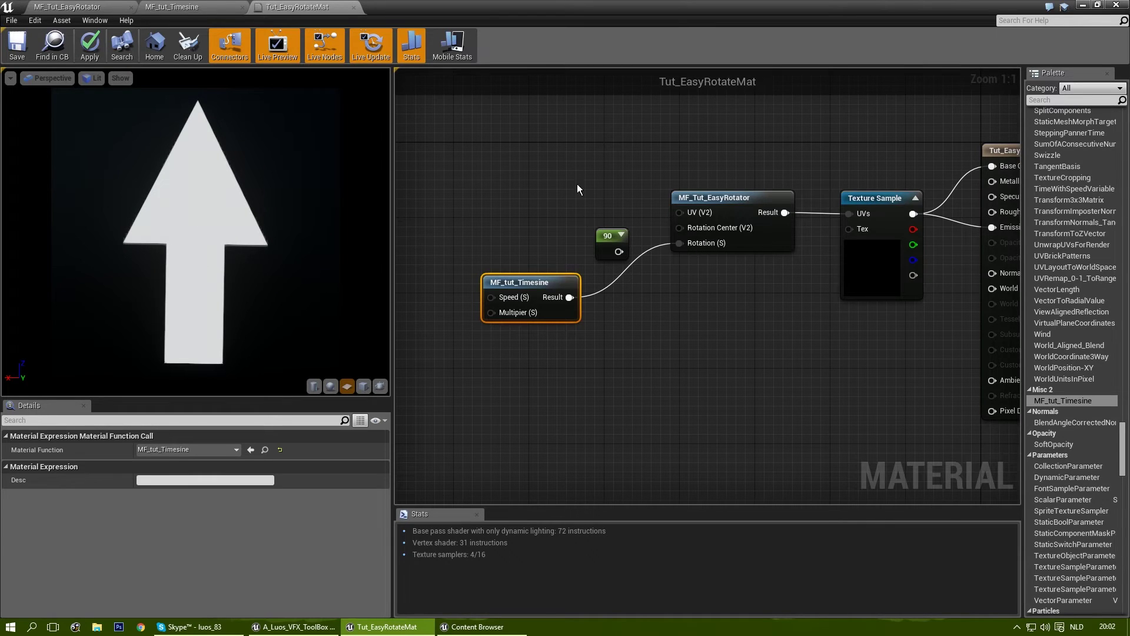
{"action": "left_click_drag", "start_coordinate": [605, 236], "coordinate": [558, 171]}
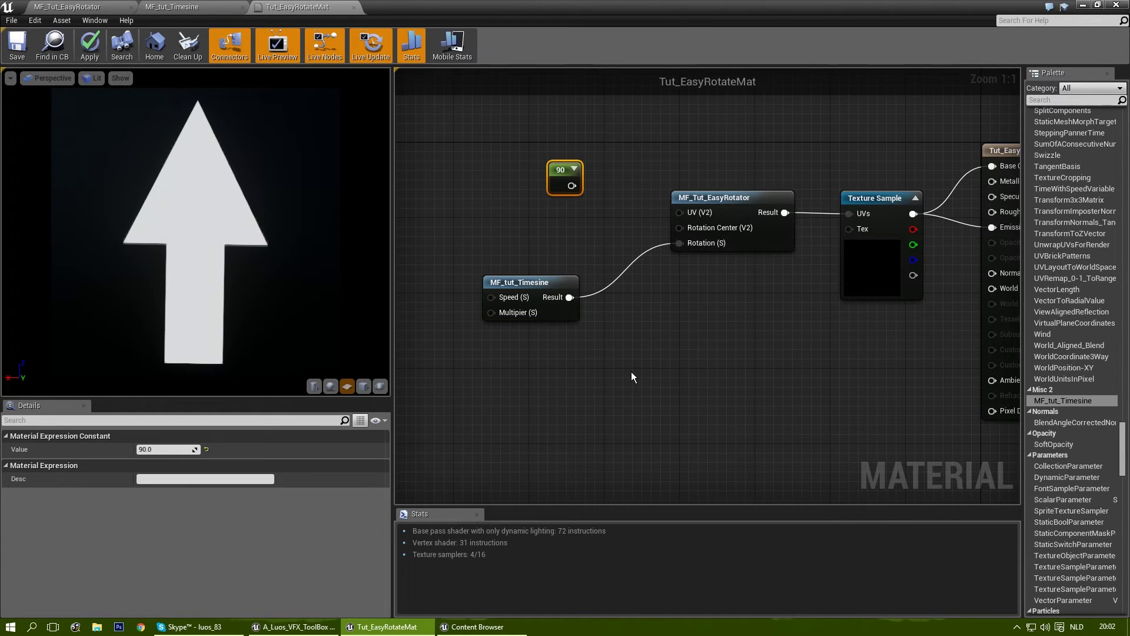
{"action": "left_click", "coordinate": [624, 357]}
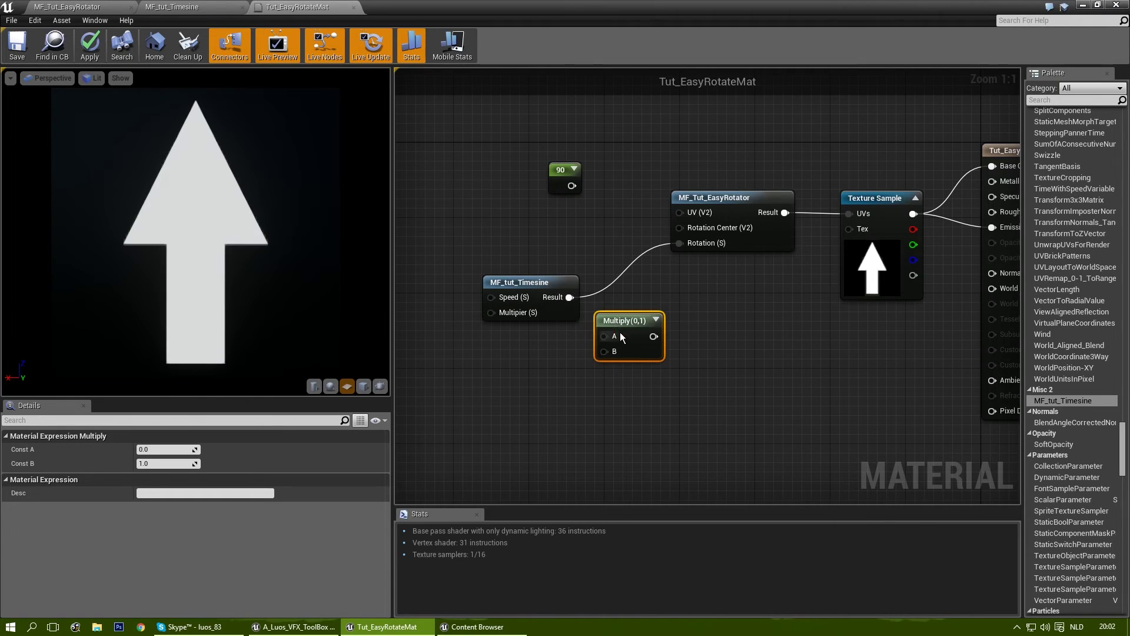
{"action": "key", "text": "Delete"}
{"action": "right_click_drag", "start_coordinate": [453, 347], "coordinate": [555, 334]}
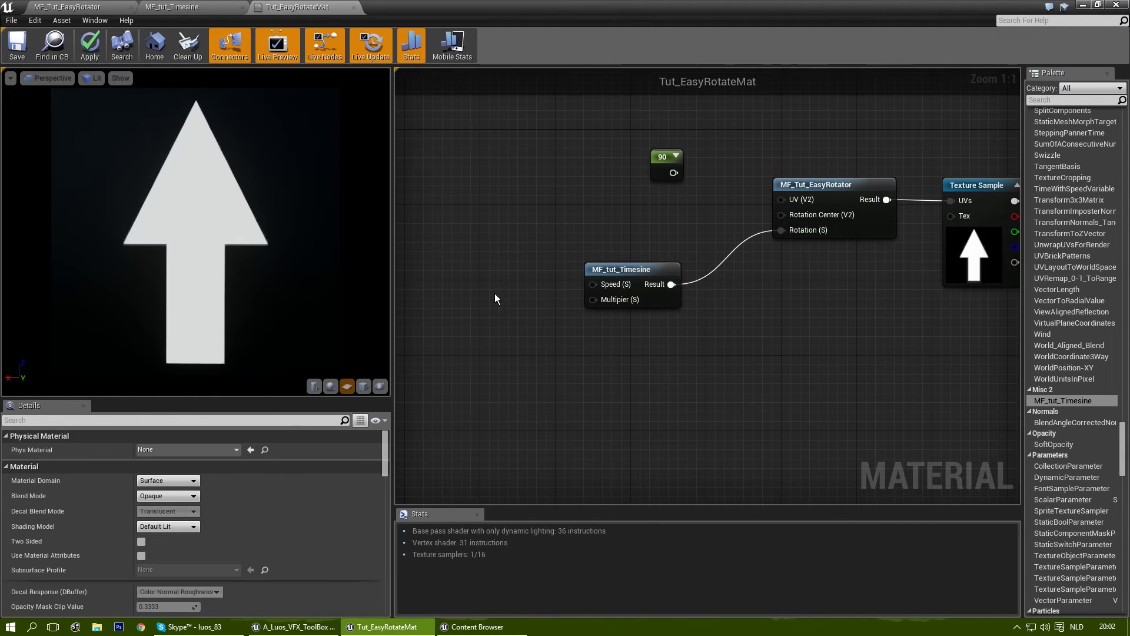
{"action": "left_click_drag", "start_coordinate": [666, 162], "coordinate": [596, 299]}
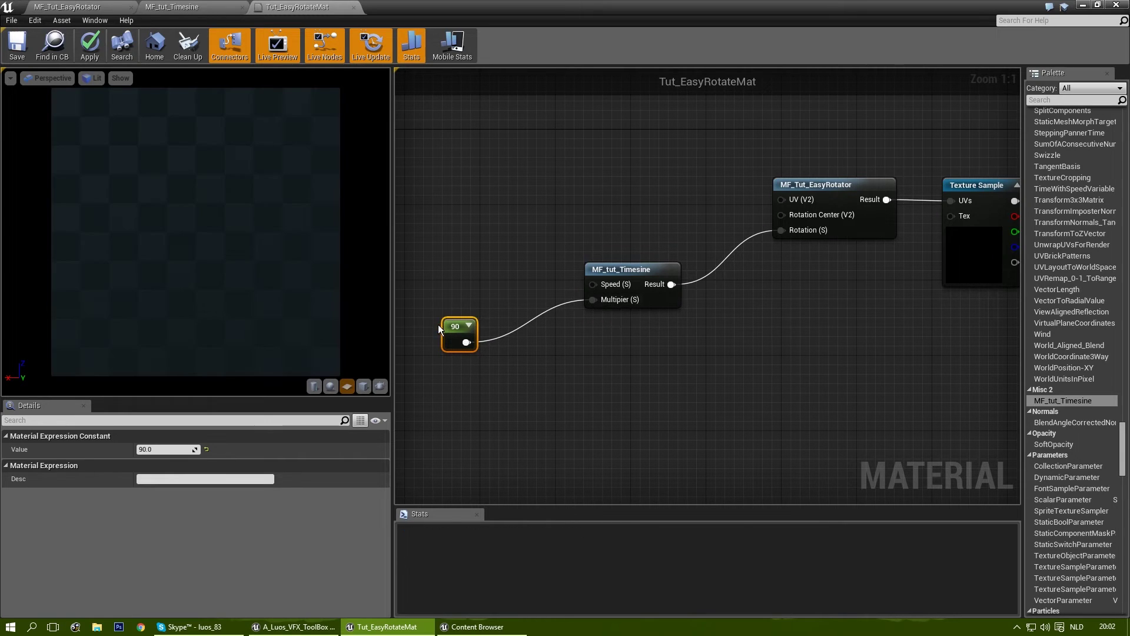
{"action": "left_click_drag", "start_coordinate": [441, 325], "coordinate": [507, 285]}
{"action": "right_click_drag", "start_coordinate": [588, 348], "coordinate": [385, 351]}
Turn on realtime rendering in the material preview viewport.
{"action": "left_click", "coordinate": [11, 79]}
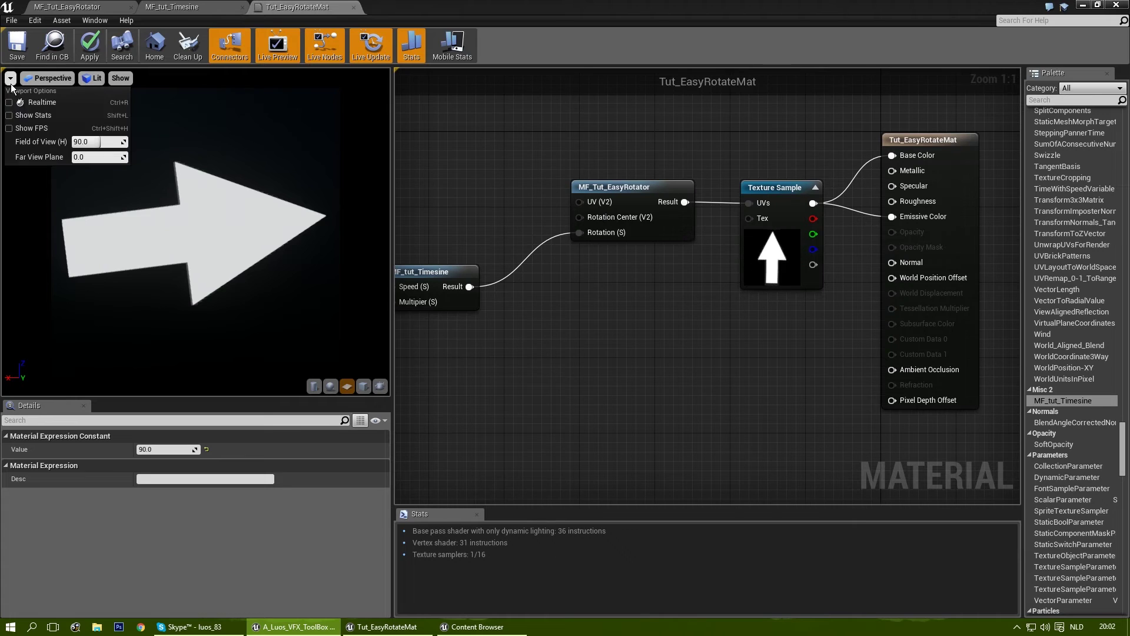
{"action": "left_click", "coordinate": [24, 96]}
{"action": "scroll", "coordinate": [231, 242], "scroll_direction": "down", "scroll_amount": 2}
{"action": "right_click_drag", "start_coordinate": [599, 374], "coordinate": [738, 402]}
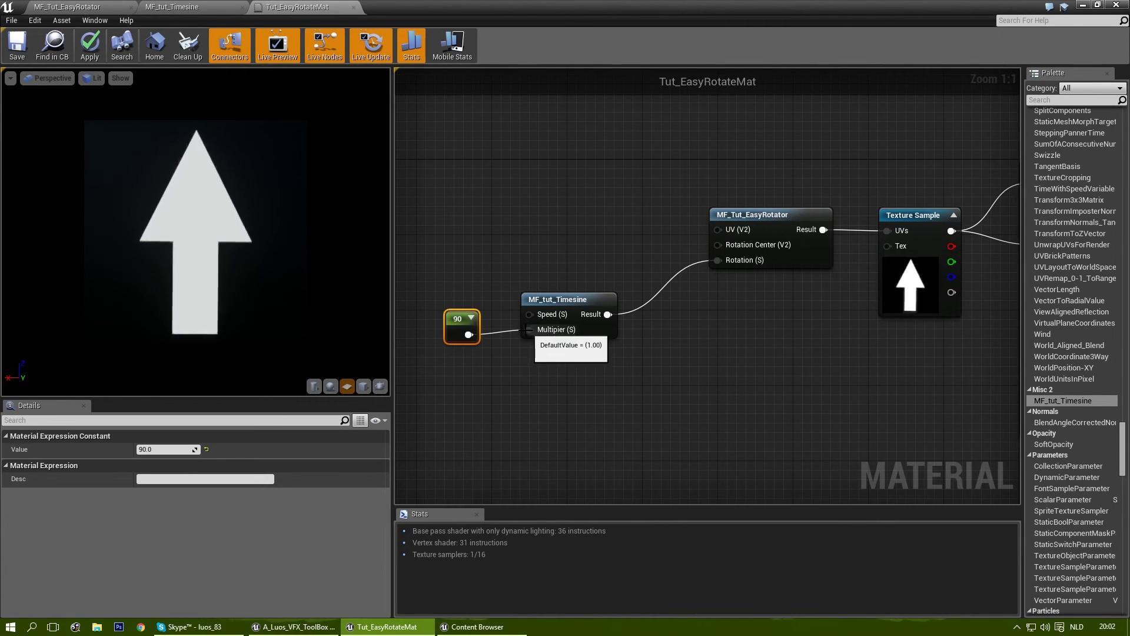
Try a value of 1 for the constant feeding Multipier, and set it to 100.
{"action": "left_click_drag", "start_coordinate": [450, 328], "coordinate": [459, 319]}
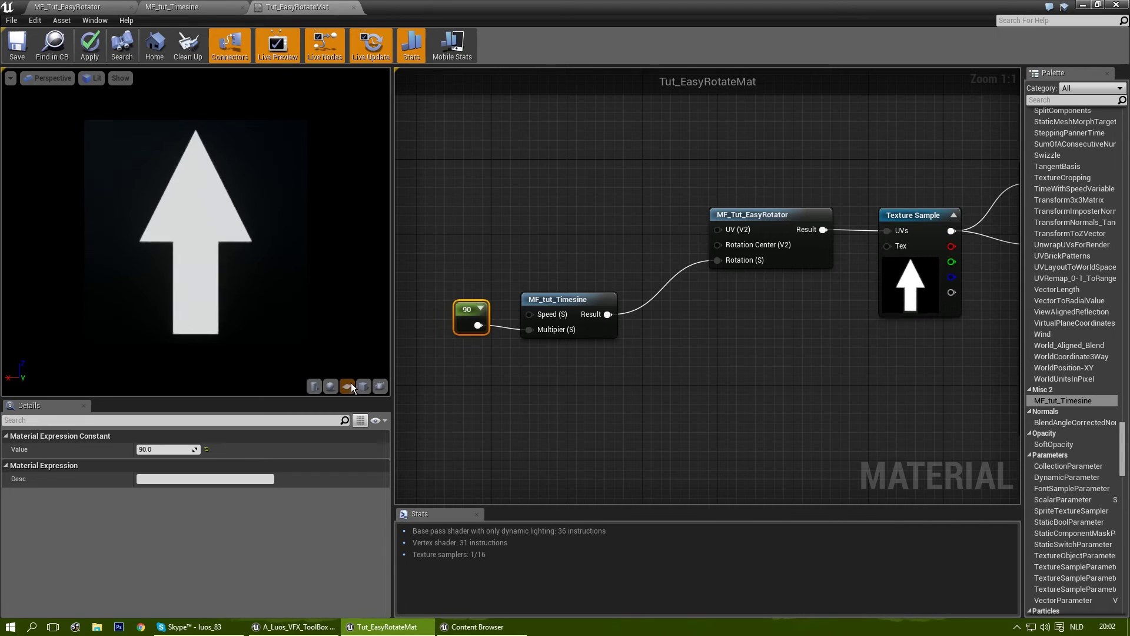
{"action": "left_click", "coordinate": [164, 449]}
{"action": "type", "text": "1"}
{"action": "key", "text": "Return"}
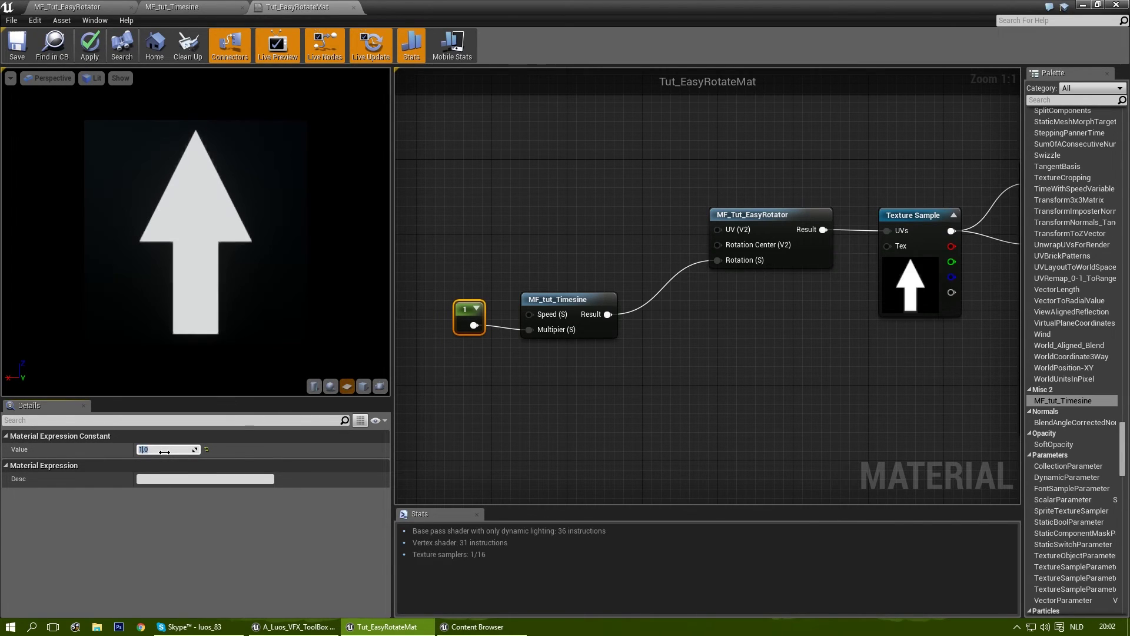
{"action": "type", "text": "100"}
{"action": "key", "text": "Return"}
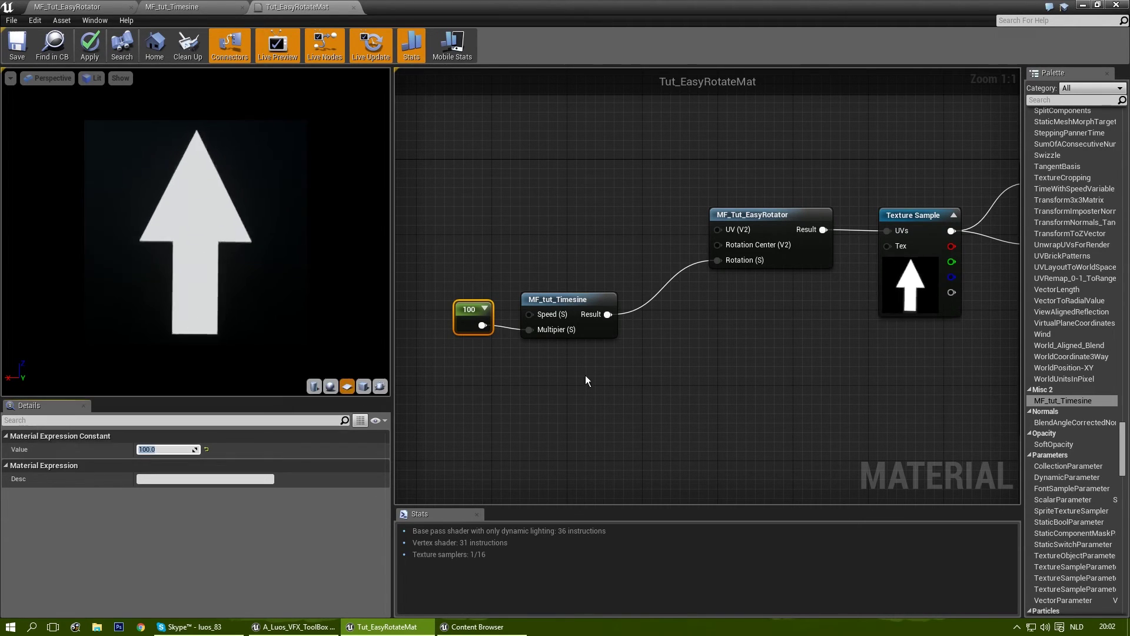
Check the graph inside MF_tut_Timesine and return to Tut_EasyRotateMat.
{"action": "right_click_drag", "start_coordinate": [815, 326], "coordinate": [765, 316]}
{"action": "double_click", "coordinate": [571, 290]}
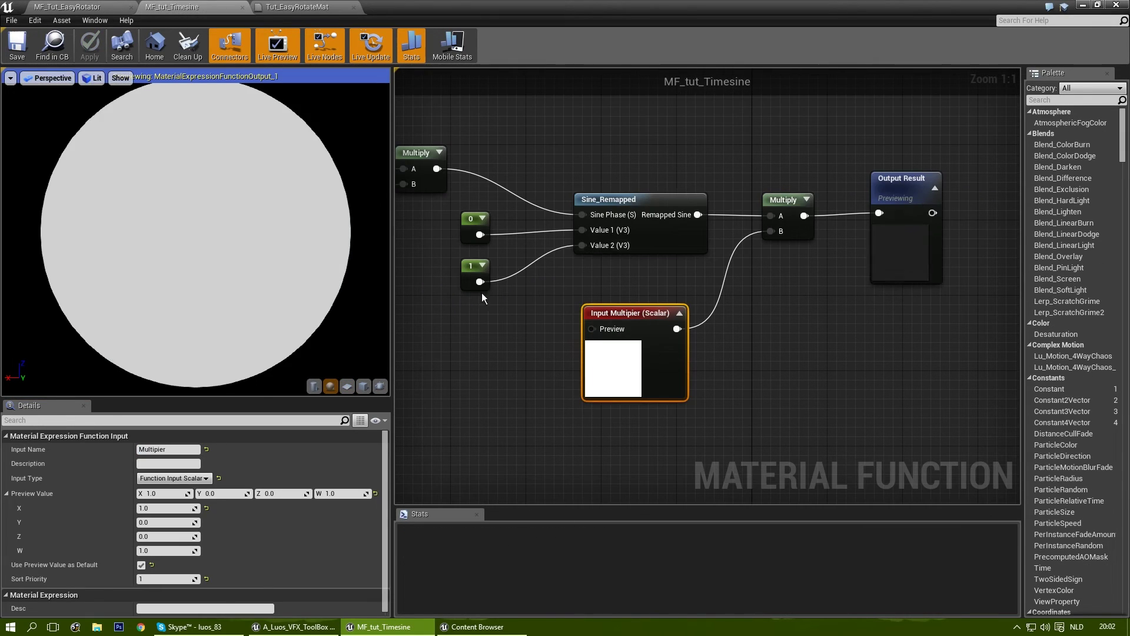
{"action": "left_click", "coordinate": [297, 7]}
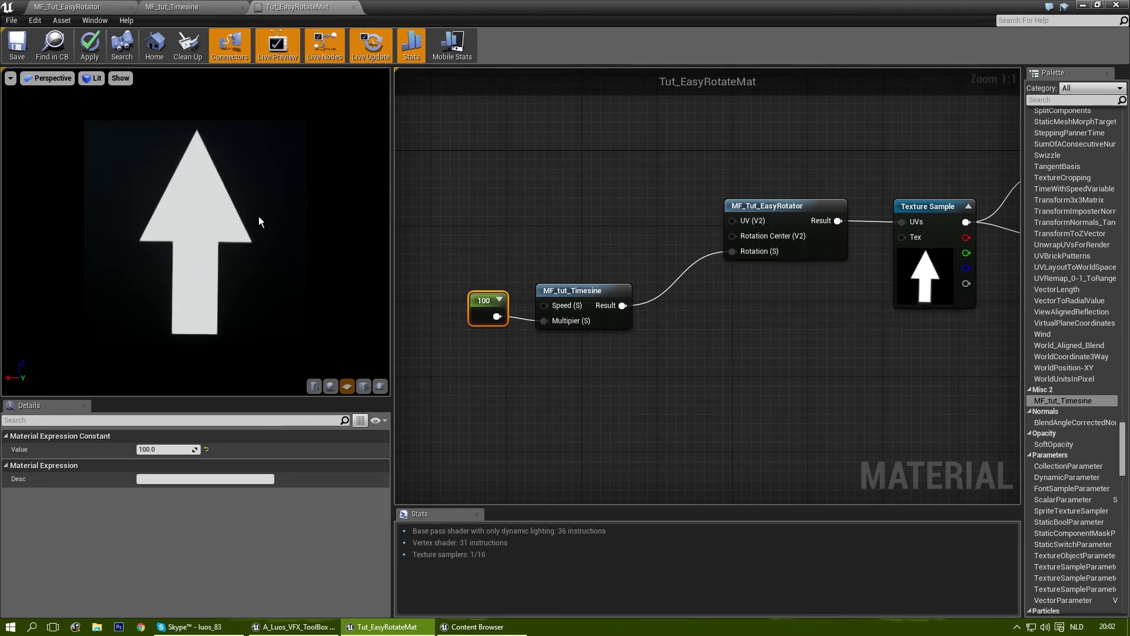
{"action": "right_click_drag", "start_coordinate": [526, 321], "coordinate": [545, 342]}
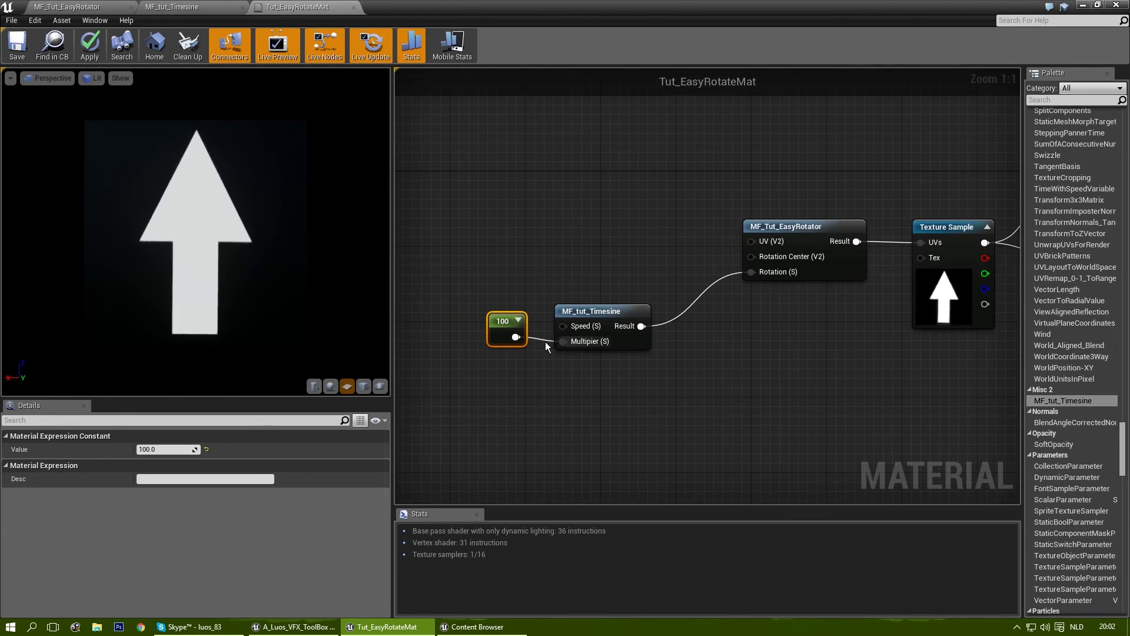
Add a new constant above the 100 constant and connect it to Speed of MF_tut_Timesine.
{"action": "left_click_drag", "start_coordinate": [505, 329], "coordinate": [514, 367]}
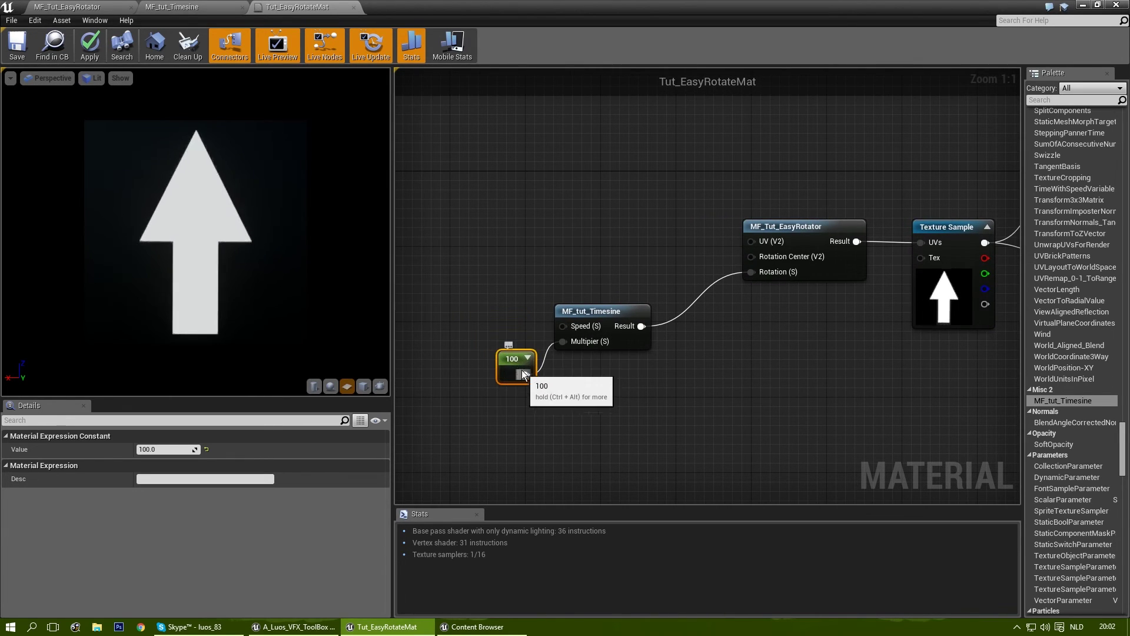
{"action": "key", "text": "1"}
{"action": "left_click", "coordinate": [493, 274]}
{"action": "left_click_drag", "start_coordinate": [511, 298], "coordinate": [563, 326]}
{"action": "left_click_drag", "start_coordinate": [503, 281], "coordinate": [500, 292]}
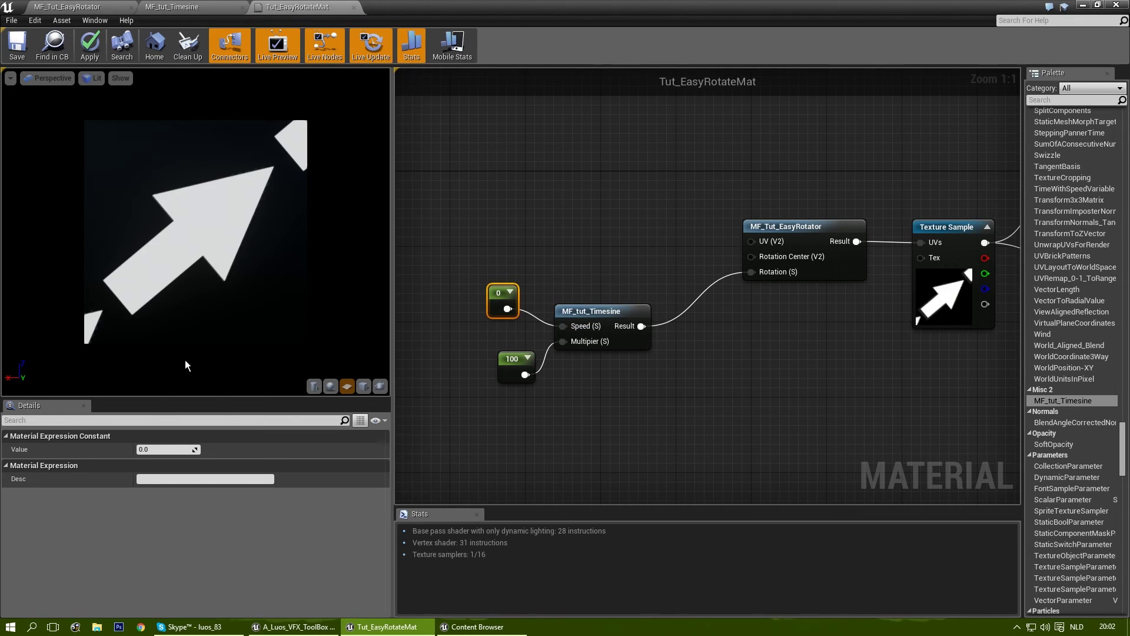
Try a value of 1 for the constant feeding Speed, and set it to 10.
{"action": "type", "text": "1"}
{"action": "key", "text": "Return"}
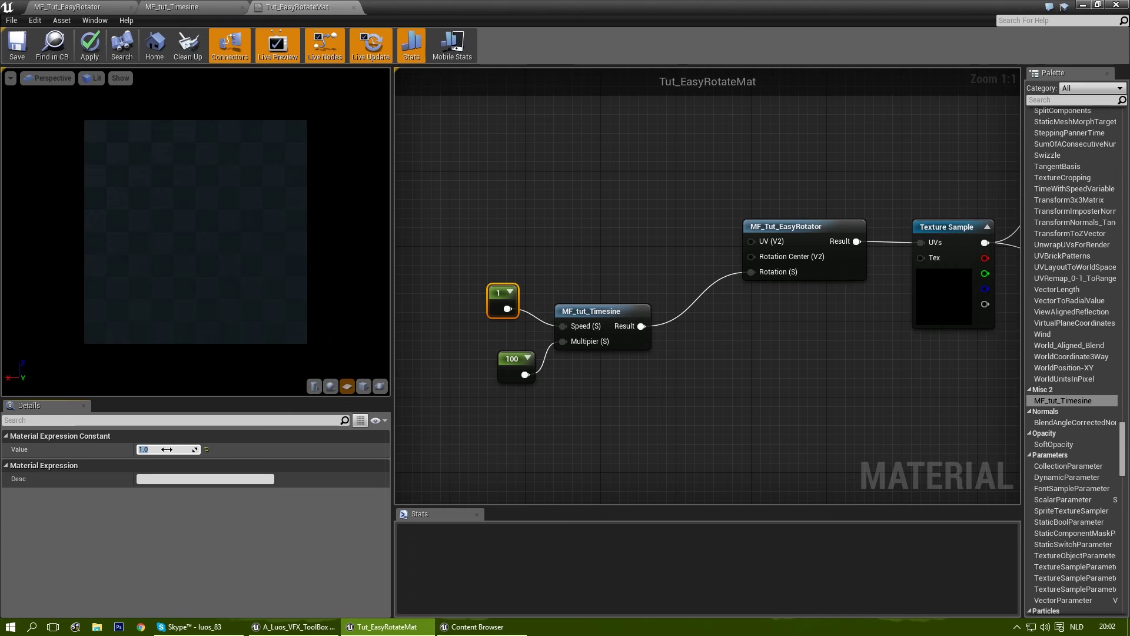
{"action": "type", "text": "10"}
{"action": "key", "text": "Return"}
{"action": "left_click", "coordinate": [734, 383]}
{"action": "right_click_drag", "start_coordinate": [776, 361], "coordinate": [648, 354]}
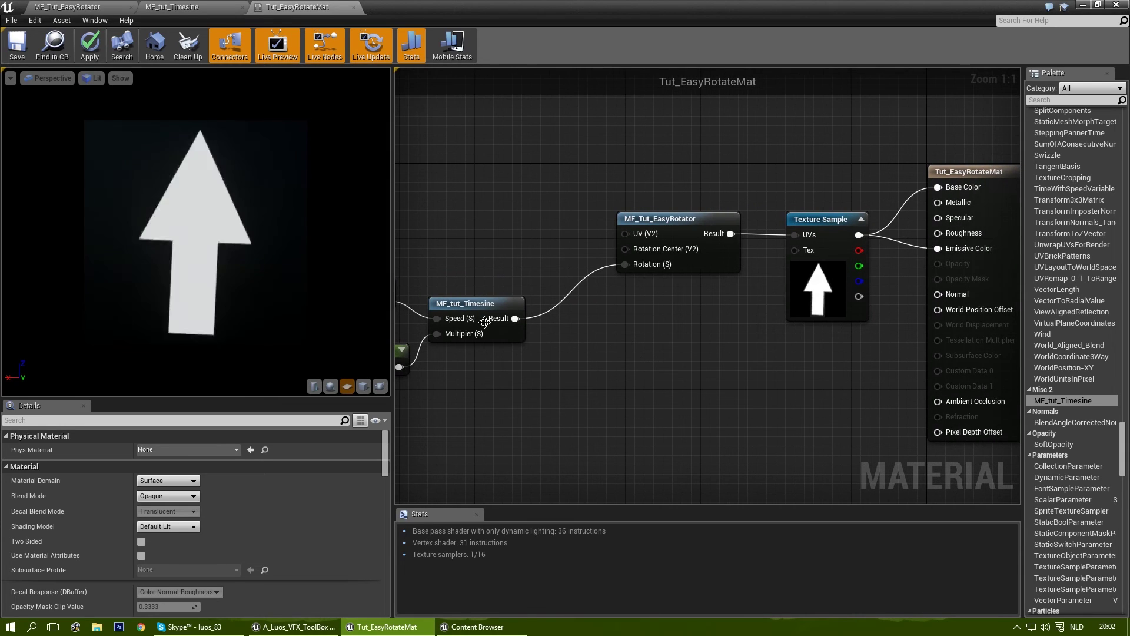
{"action": "right_click_drag", "start_coordinate": [503, 257], "coordinate": [546, 253]}
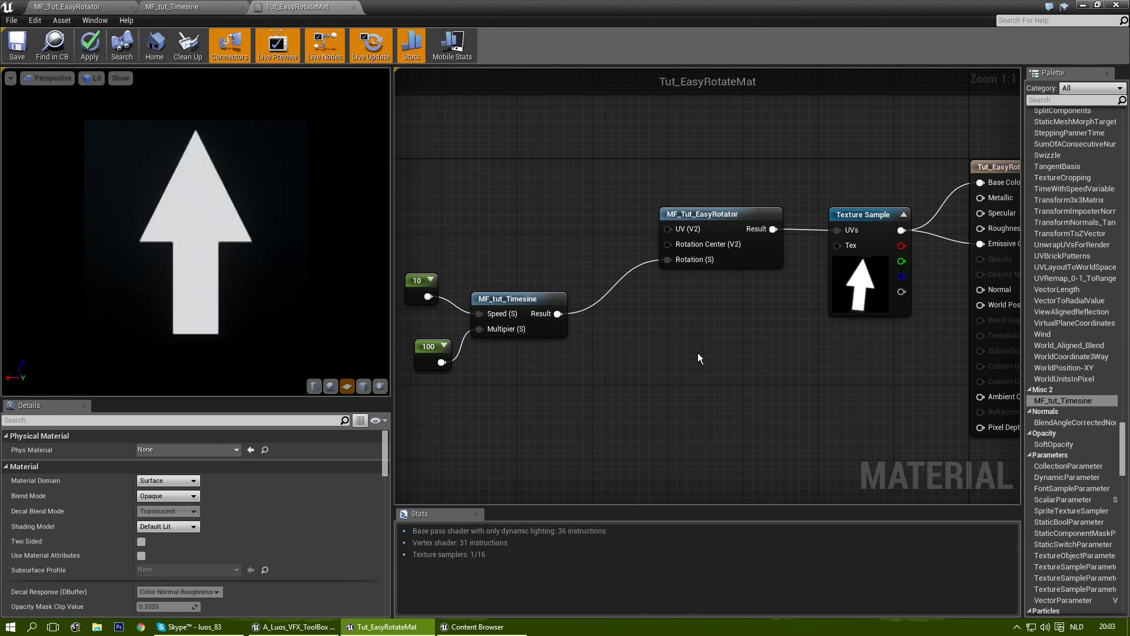
Review the MF_tut_Timesine graph from the Time and Speed nodes through to the Output Result.
{"action": "left_click", "coordinate": [204, 8]}
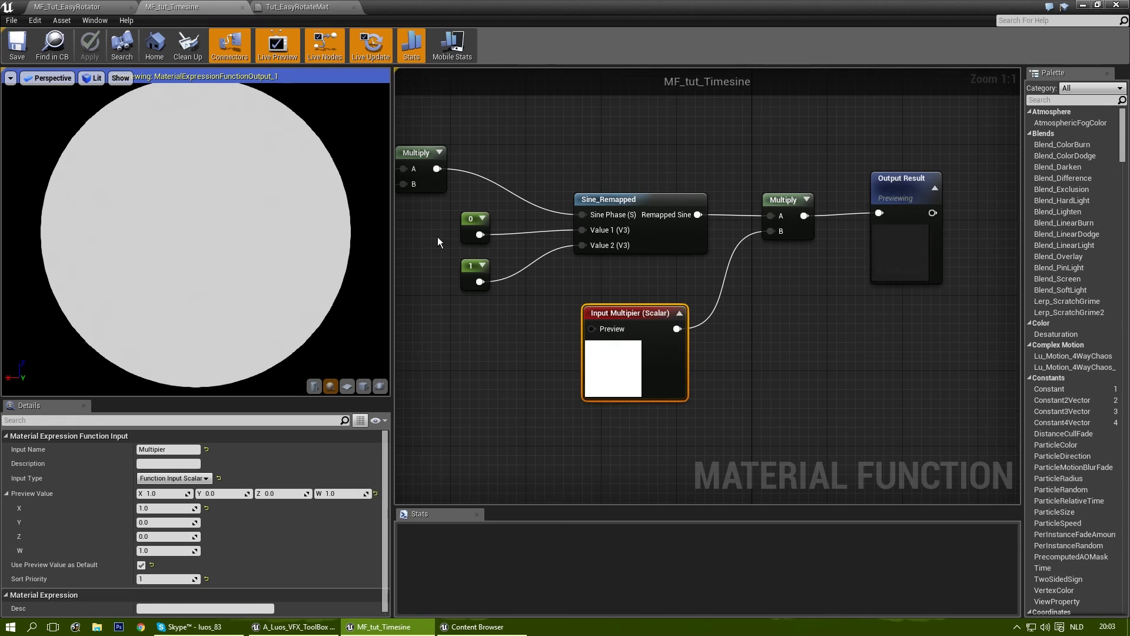
{"action": "right_click_drag", "start_coordinate": [545, 295], "coordinate": [746, 330]}
{"action": "scroll", "coordinate": [576, 345], "scroll_direction": "down", "scroll_amount": 2}
{"action": "right_click_drag", "start_coordinate": [577, 345], "coordinate": [478, 320]}
{"action": "scroll", "coordinate": [592, 220], "scroll_direction": "up", "scroll_amount": 2}
{"action": "right_click_drag", "start_coordinate": [507, 246], "coordinate": [469, 255]}
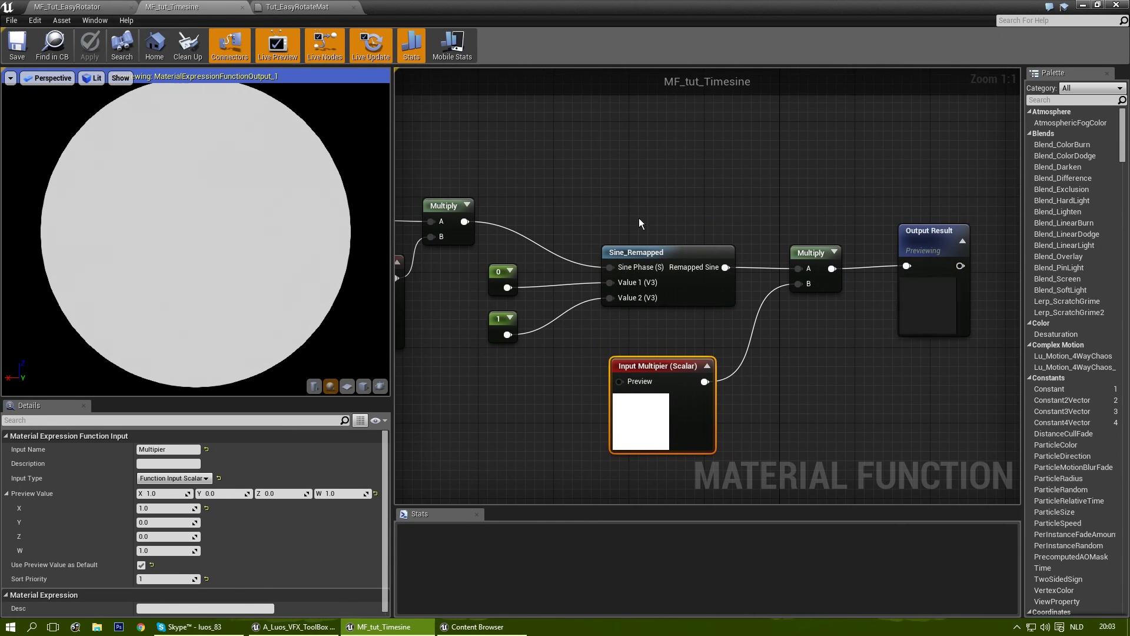
{"action": "right_click_drag", "start_coordinate": [622, 166], "coordinate": [679, 163]}
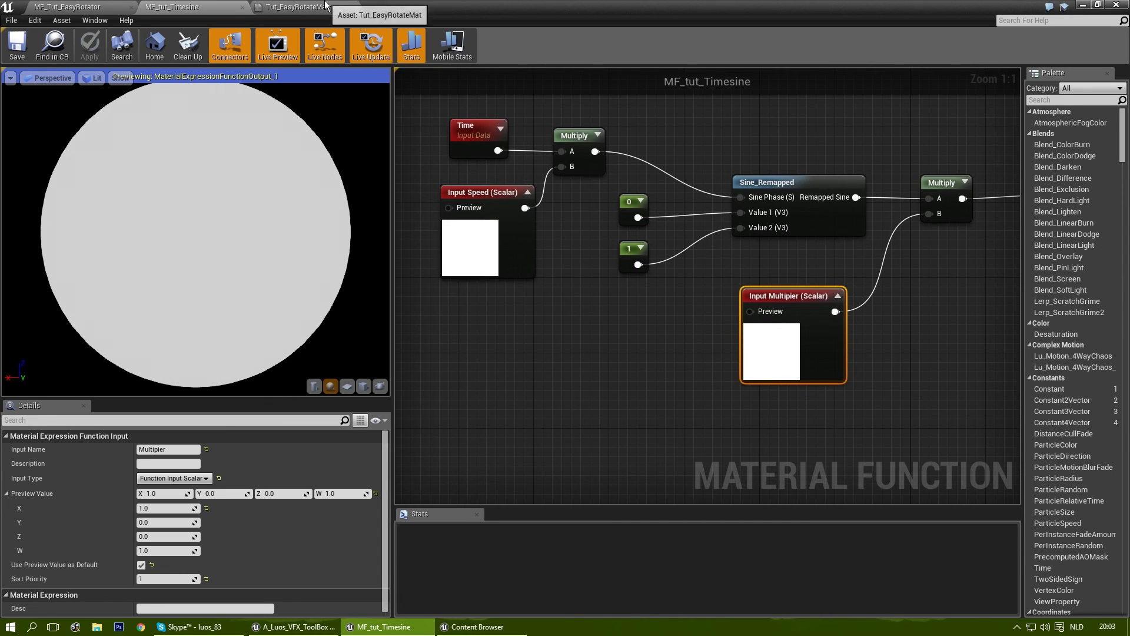
Return to Tut_EasyRotateMat and tighten its layout by moving MF_Tut_EasyRotator closer to MF_tut_Timesine and the Texture Sample closer to MF_Tut_EasyRotator.
{"action": "left_click", "coordinate": [298, 7]}
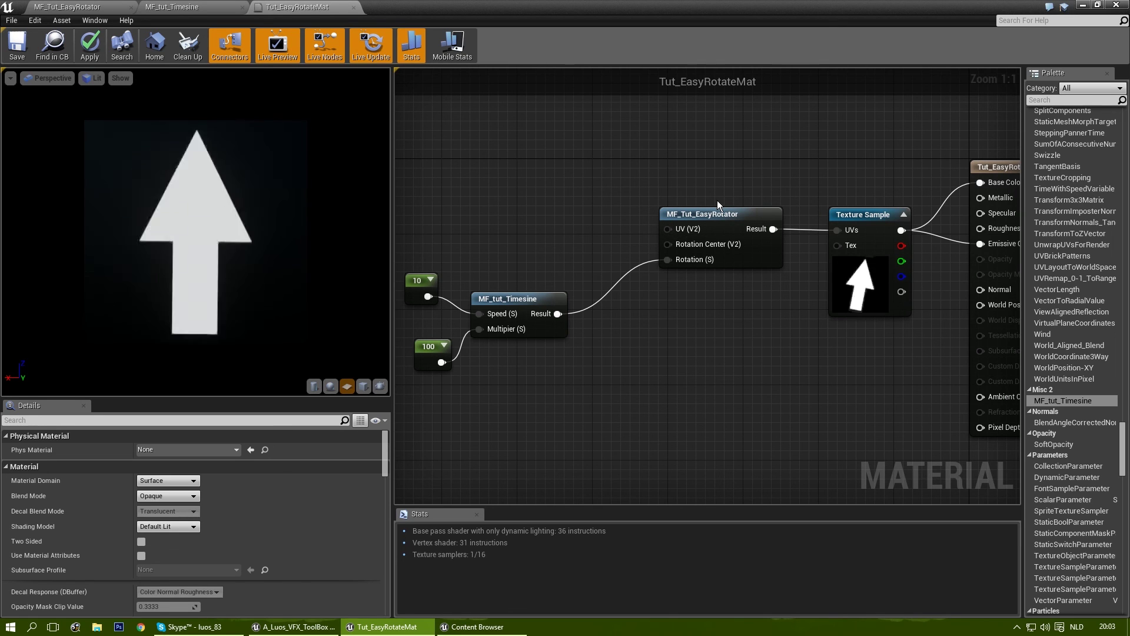
{"action": "left_click_drag", "start_coordinate": [726, 218], "coordinate": [688, 220]}
{"action": "left_click", "coordinate": [713, 367]}
{"action": "right_click_drag", "start_coordinate": [712, 367], "coordinate": [726, 309]}
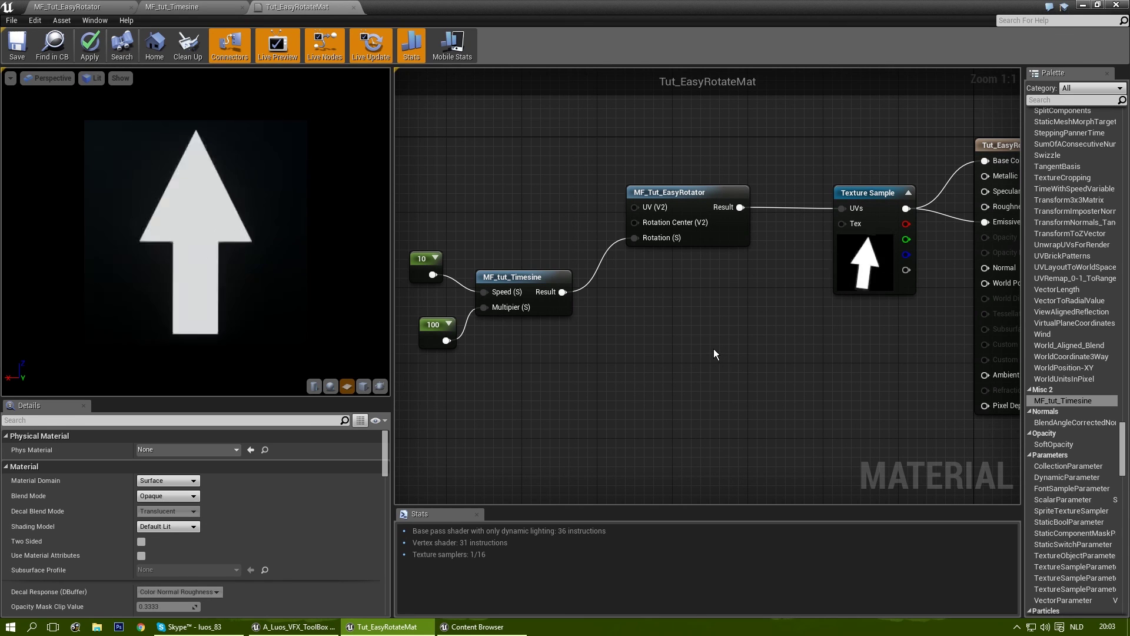
{"action": "right_click_drag", "start_coordinate": [764, 334], "coordinate": [694, 330]}
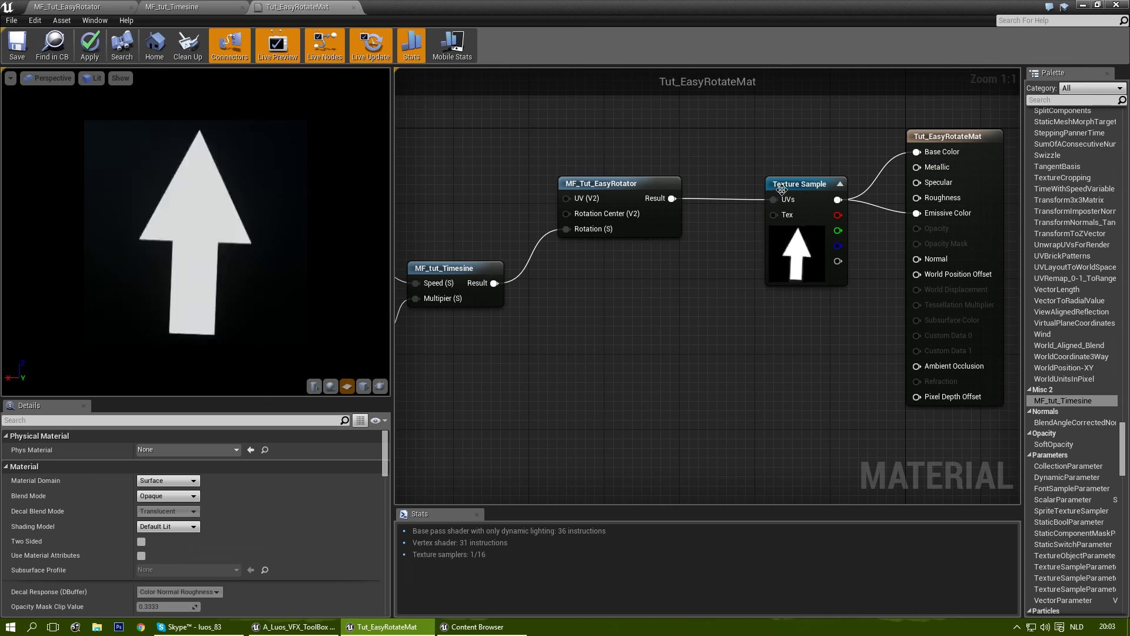
{"action": "left_click_drag", "start_coordinate": [788, 253], "coordinate": [739, 253]}
{"action": "left_click", "coordinate": [694, 359]}
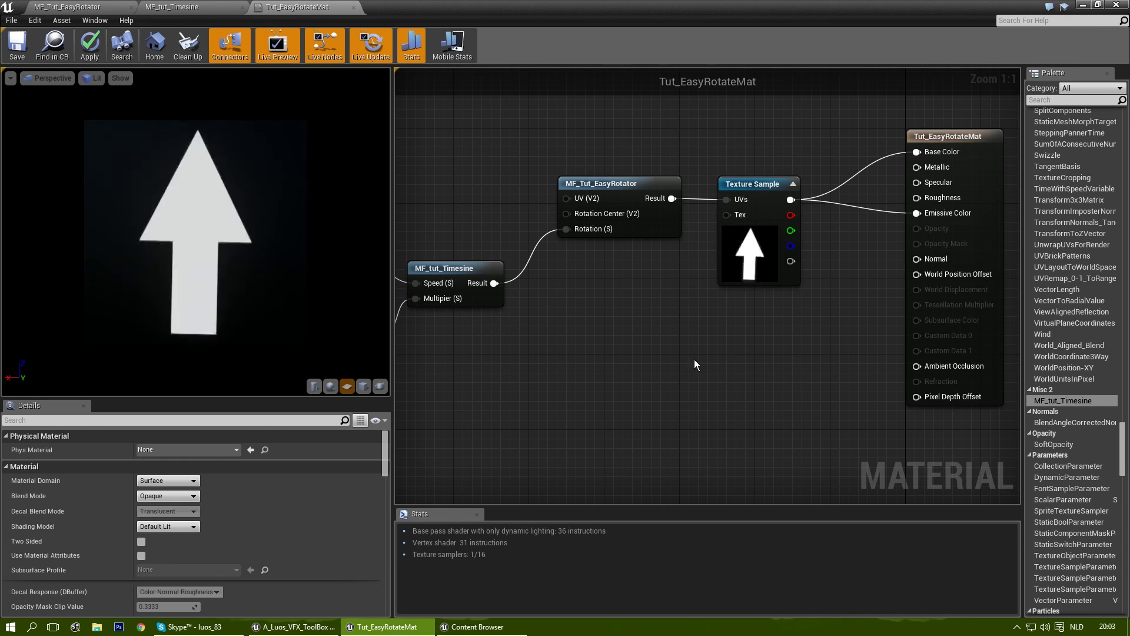
{"action": "left_click_drag", "start_coordinate": [1122, 451], "coordinate": [1115, 133]}
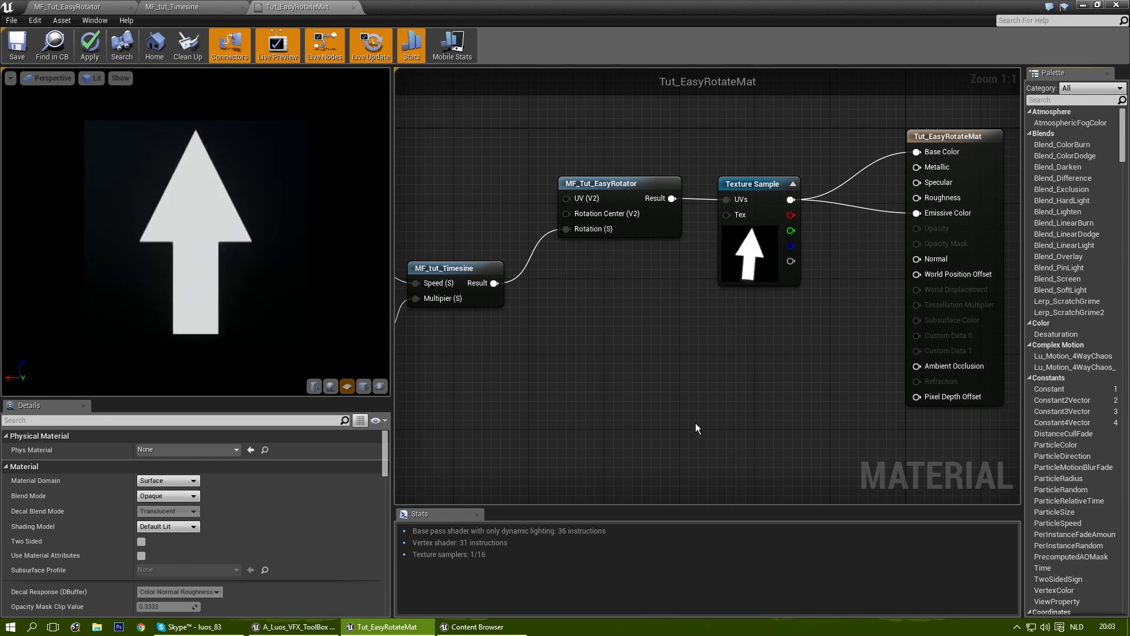
{"action": "right_click_drag", "start_coordinate": [697, 421], "coordinate": [813, 399]}
{"action": "right_click_drag", "start_coordinate": [739, 336], "coordinate": [675, 386]}
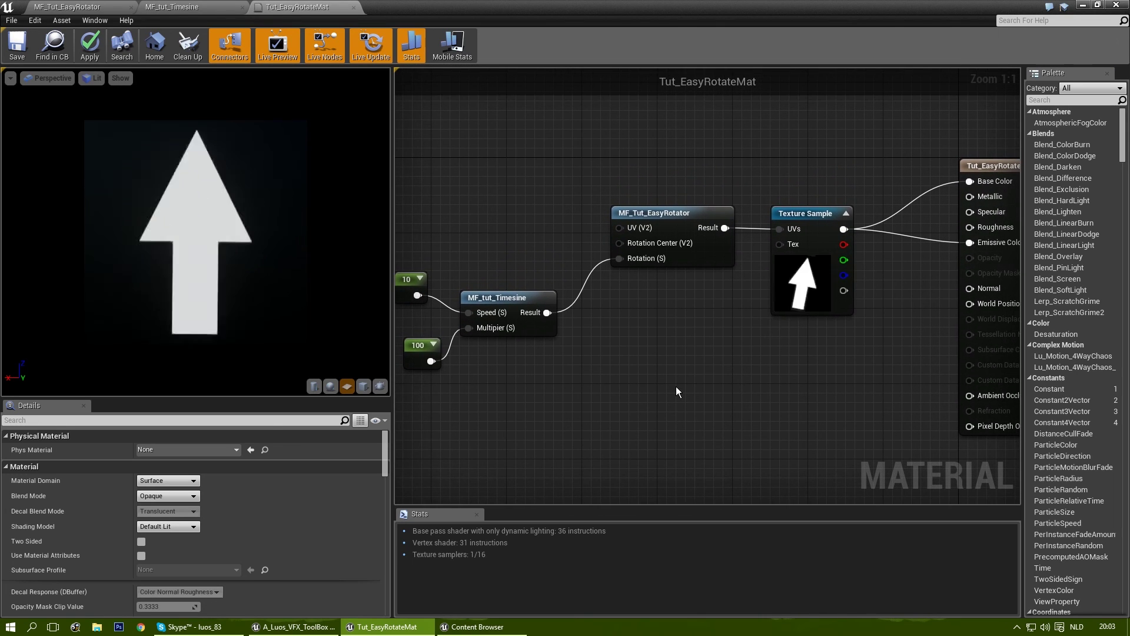
{"action": "scroll", "coordinate": [676, 386], "scroll_direction": "down", "scroll_amount": 2}
{"action": "scroll", "coordinate": [630, 423], "scroll_direction": "up", "scroll_amount": 1}
{"action": "right_click_drag", "start_coordinate": [630, 421], "coordinate": [695, 396]}
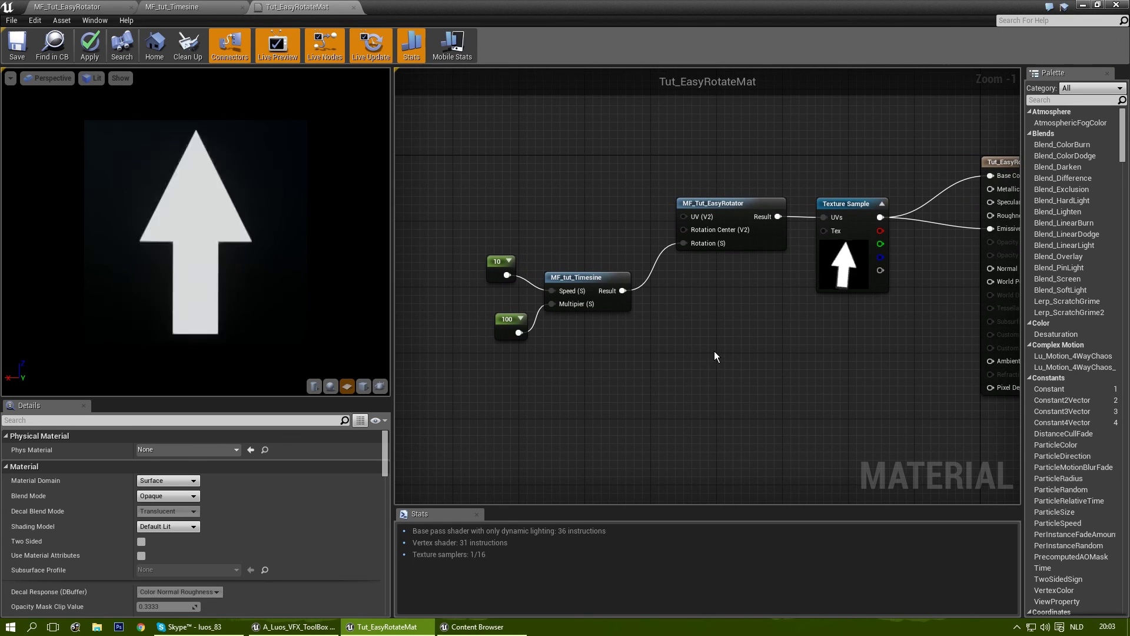